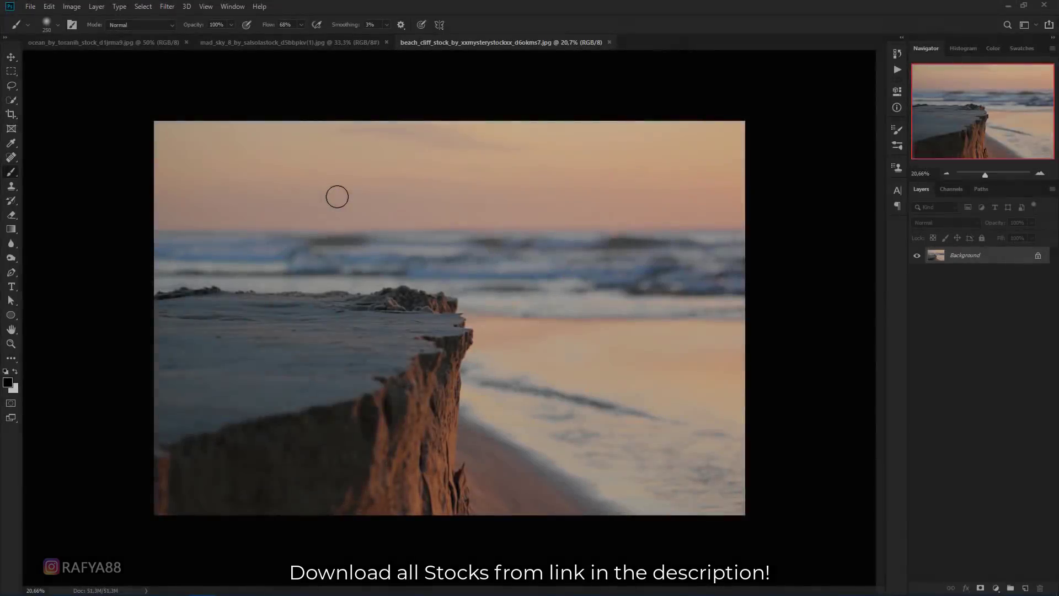
Set the image width to 3000 px so the beach cliff photo becomes 3000 × 2000 pixels.
key(v)
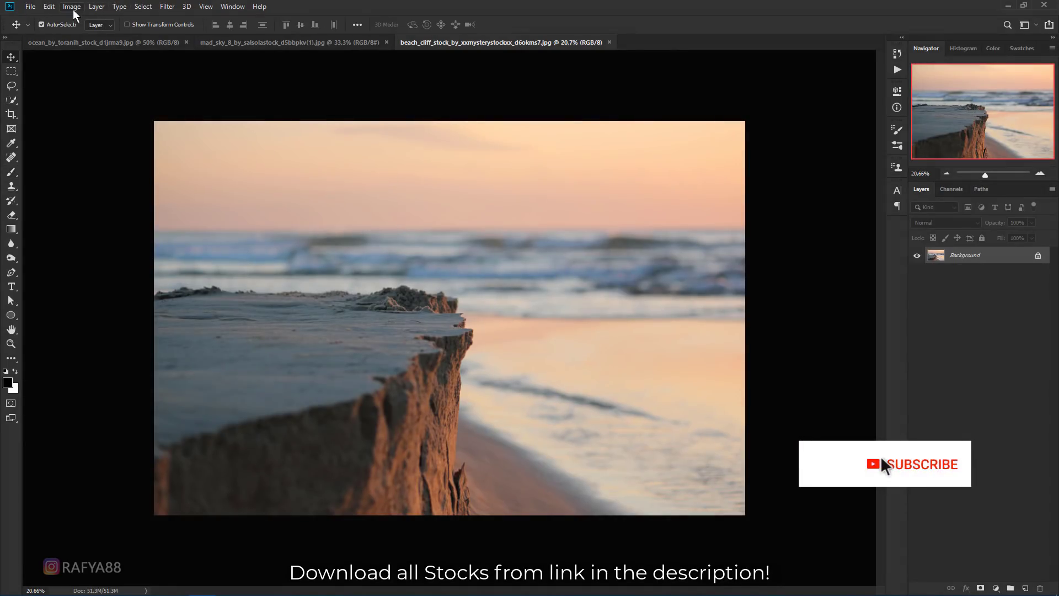
click(72, 7)
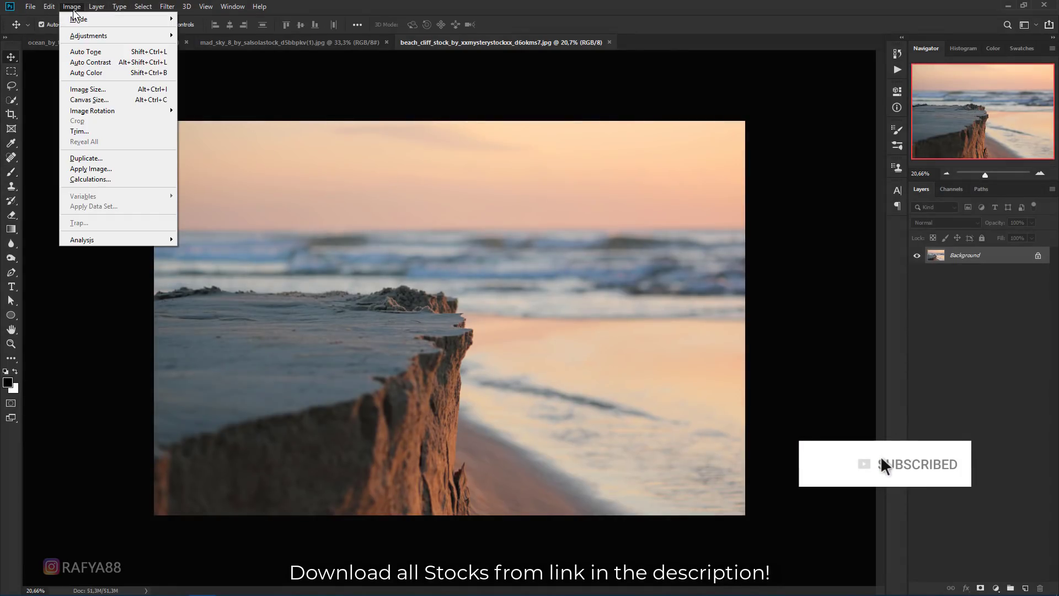
click(138, 89)
text(3000)
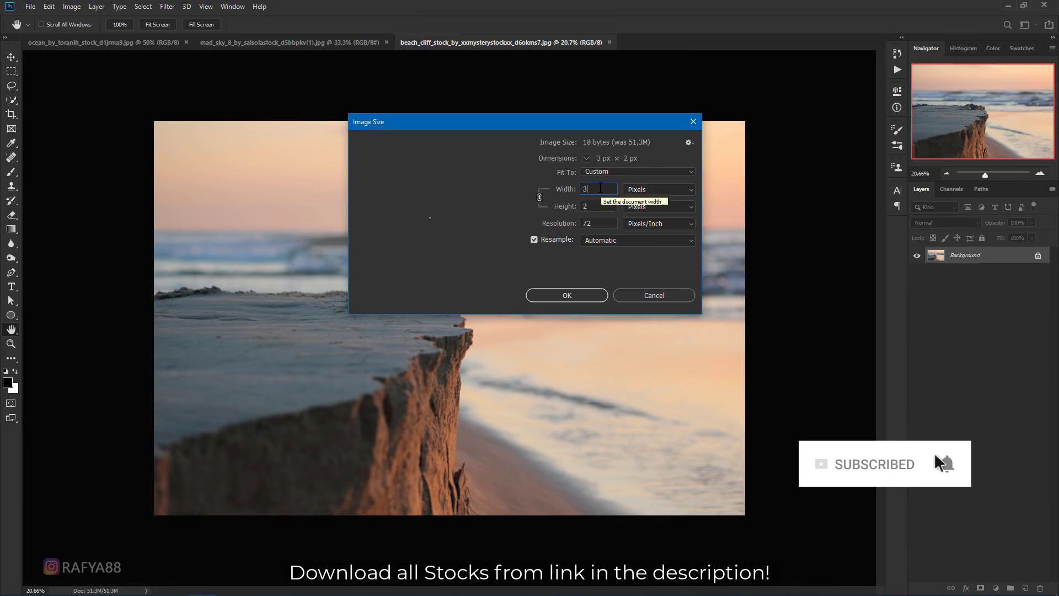
click(567, 295)
Select the cliff with the Quick Selection Tool in Add mode.
key(v)
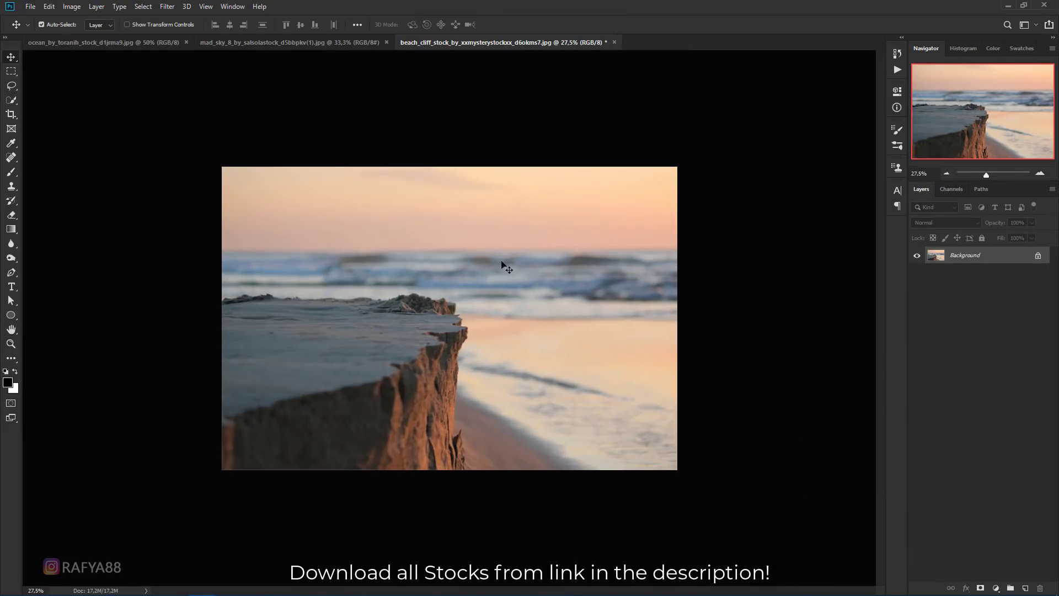
scroll(429, 255, up, 1)
right_click(8, 102)
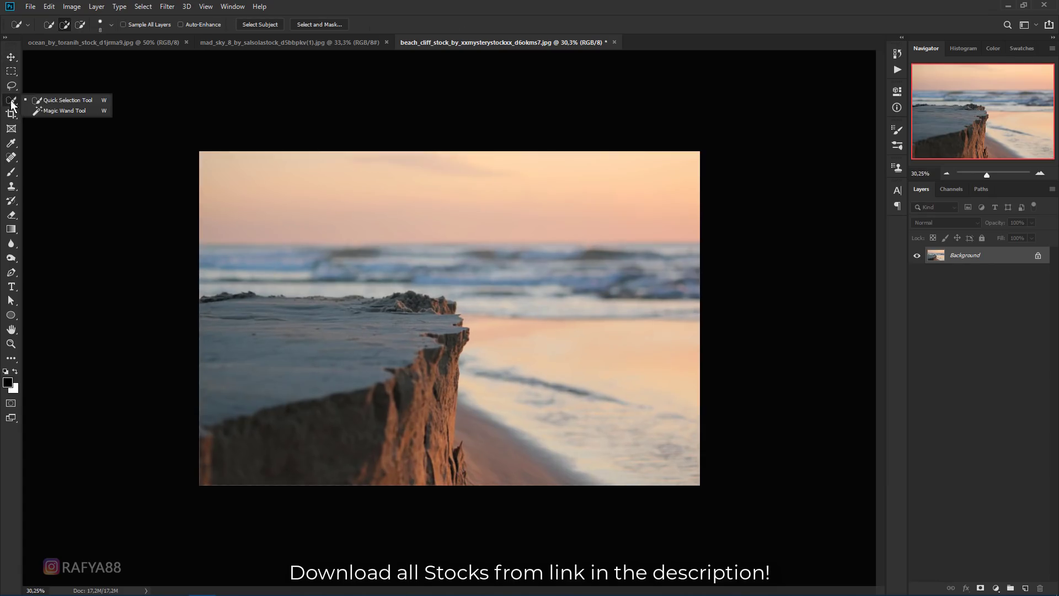
click(52, 98)
click(65, 24)
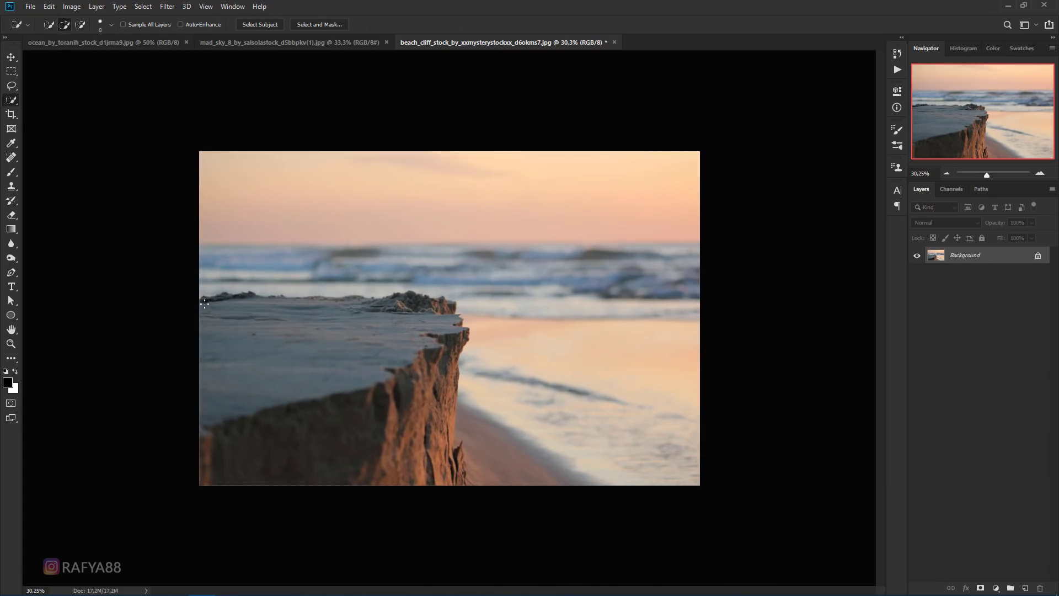
scroll(452, 322, up, 1)
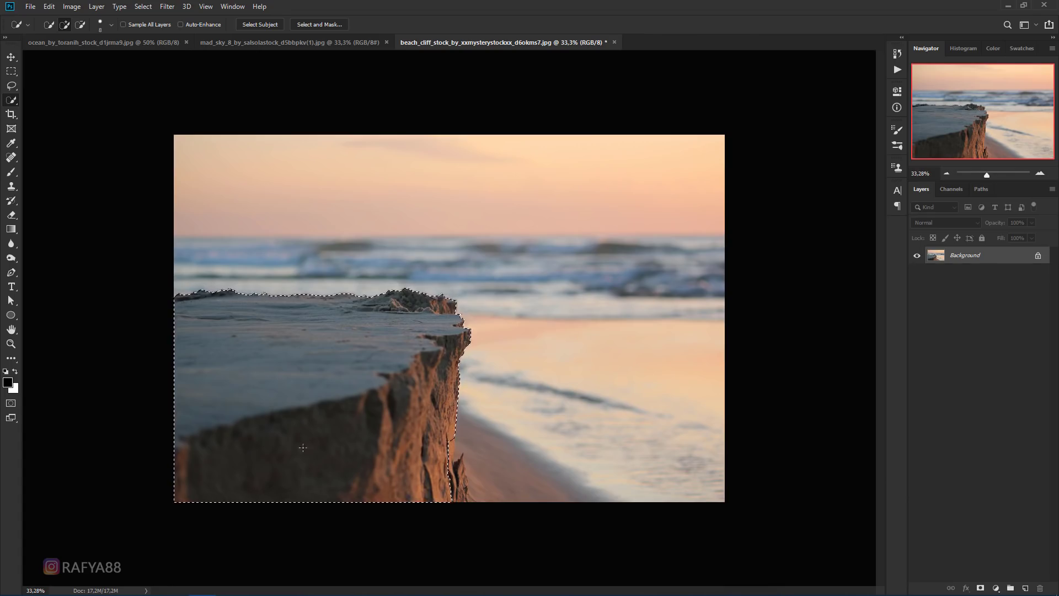
scroll(450, 319, up, 3)
scroll(447, 459, up, 2)
scroll(466, 444, up, 1)
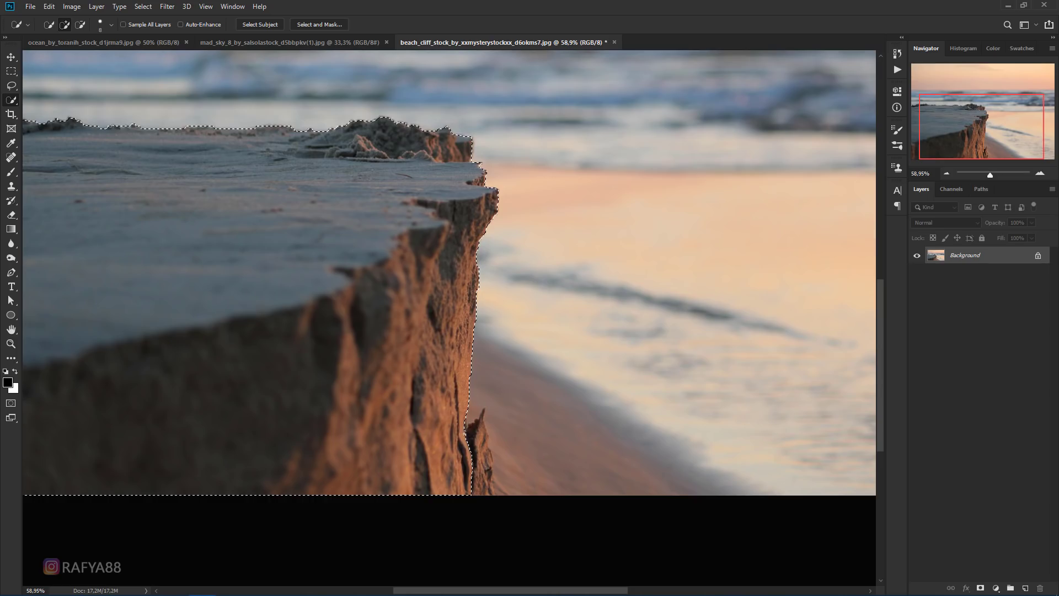
scroll(536, 412, down, 5)
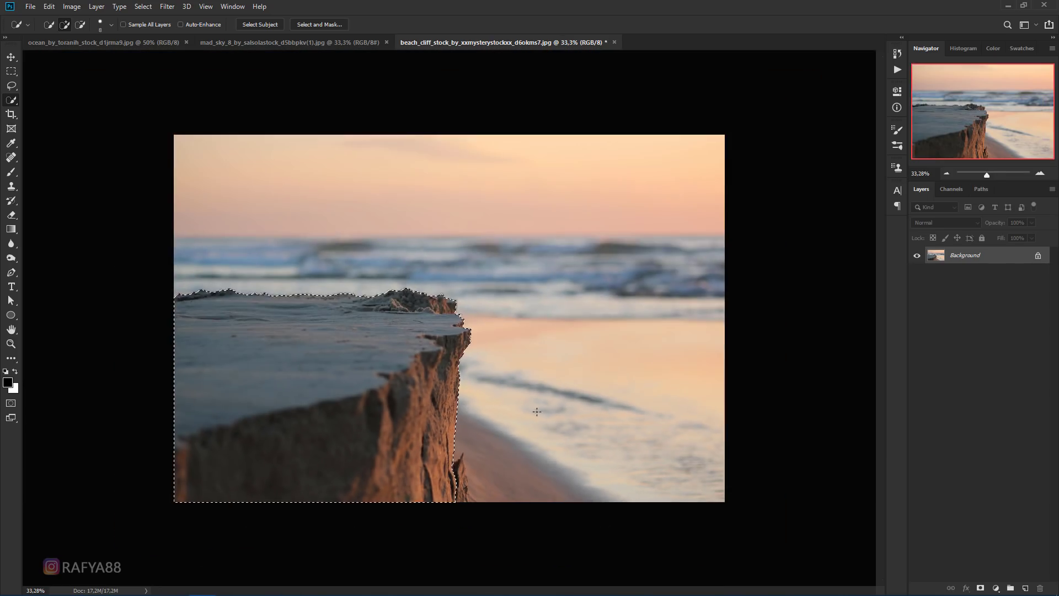
Add a layer mask so the sky, sea and sand around the cliff disappear.
click(980, 588)
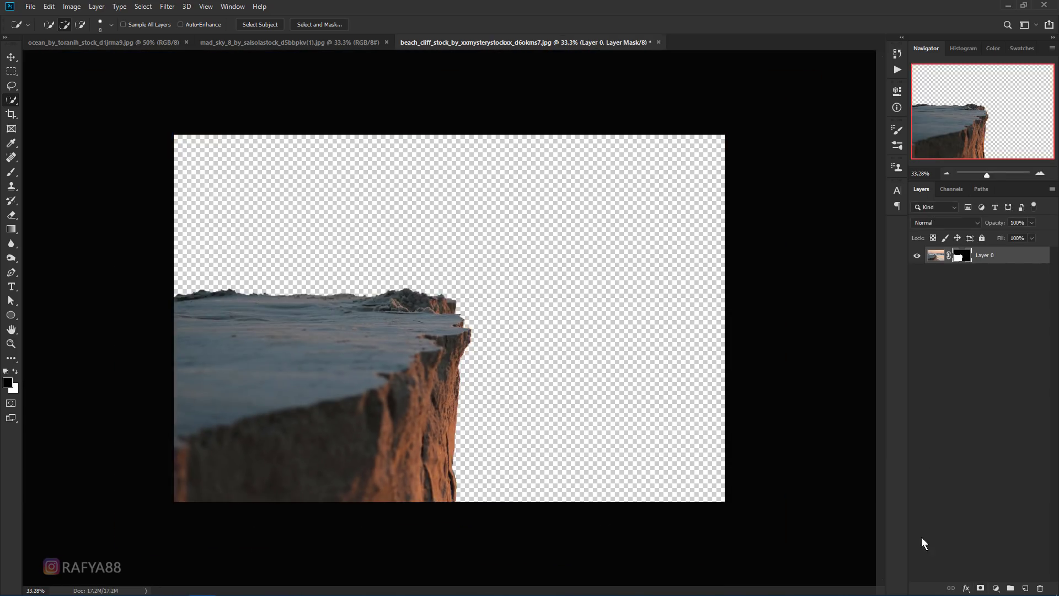
scroll(447, 346, down, 2)
scroll(360, 299, up, 1)
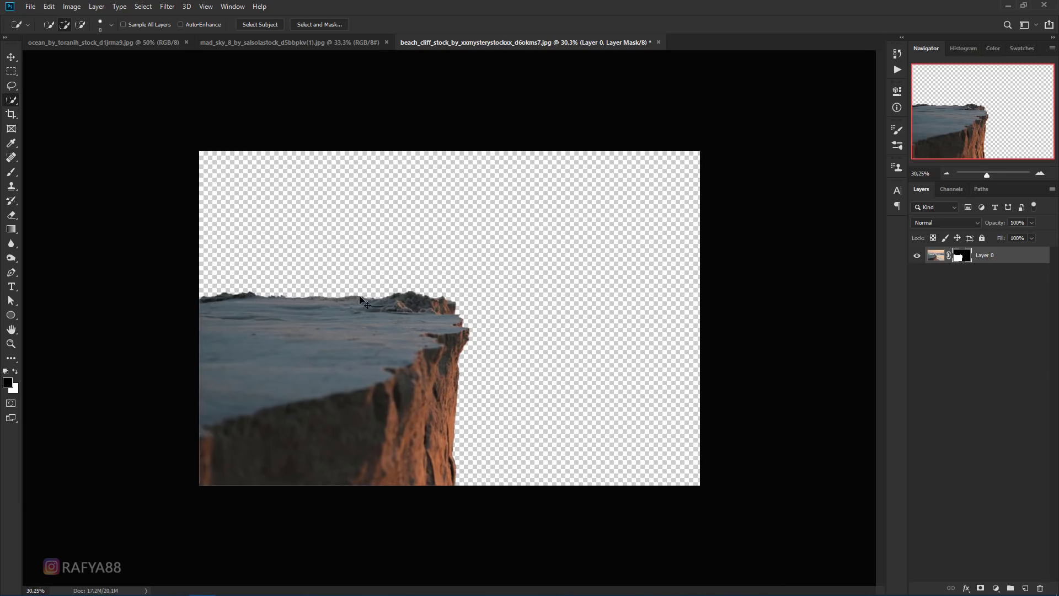
key(ctrl+t)
Flip the cliff horizontally, nudge it slightly down, and commit the transform.
right_click(428, 310)
click(528, 445)
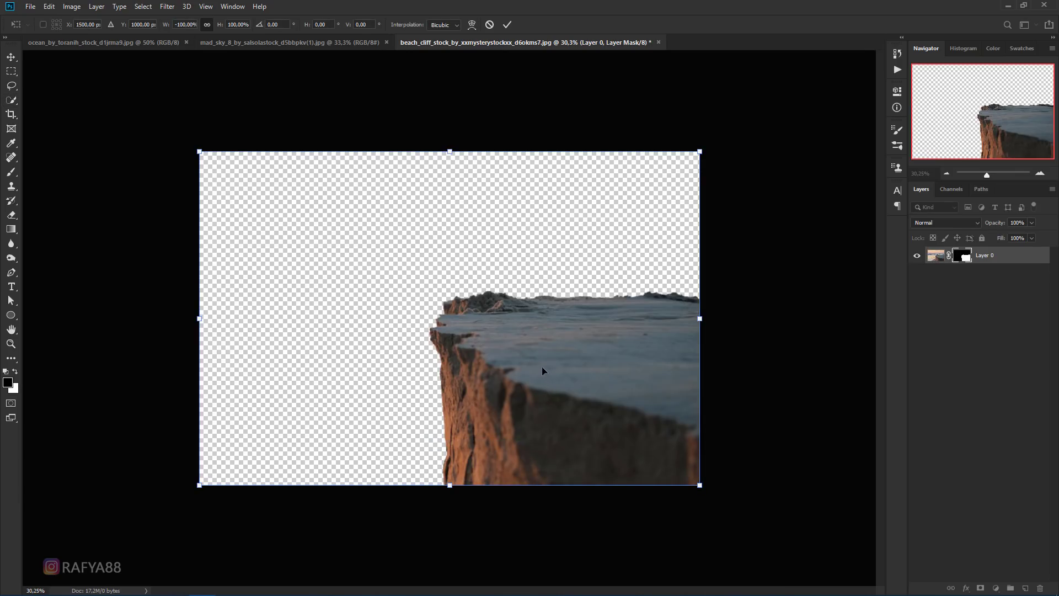
drag(542, 366, 539, 380)
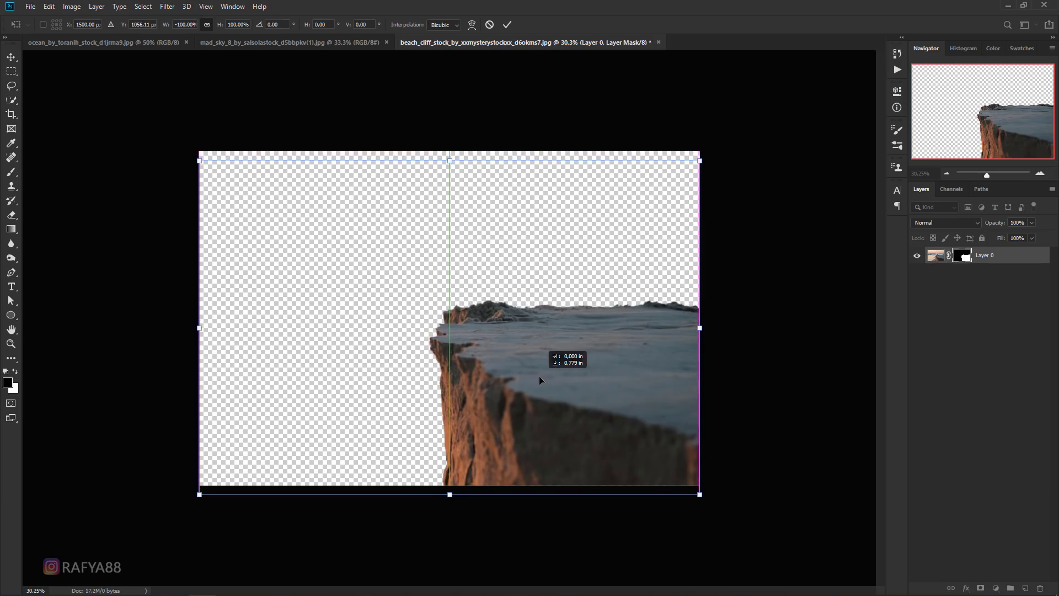
click(507, 24)
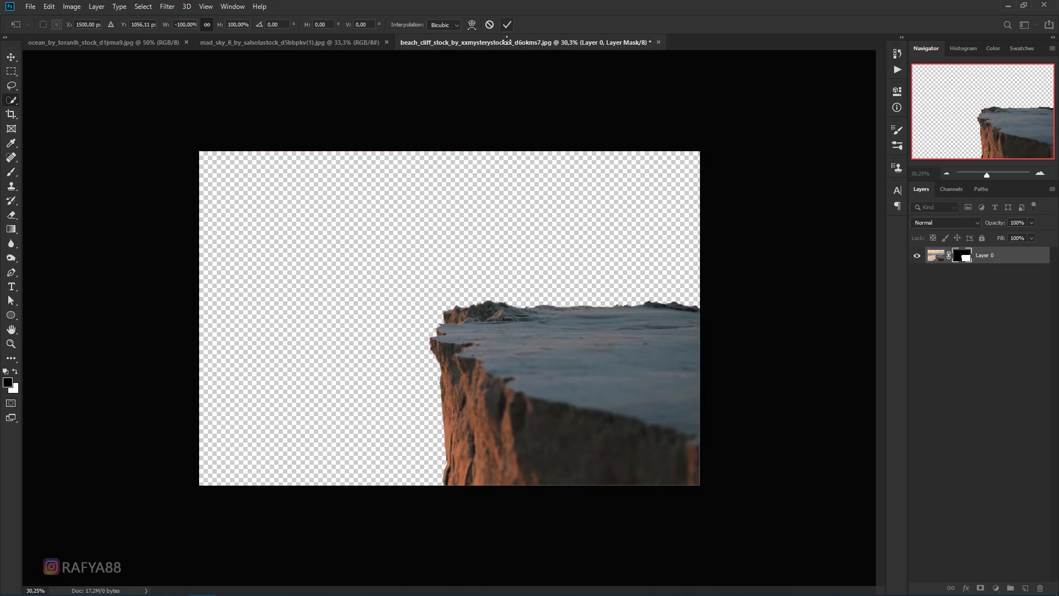
Load the cliff's layer mask as a selection.
key(w)
drag(513, 357, 531, 291)
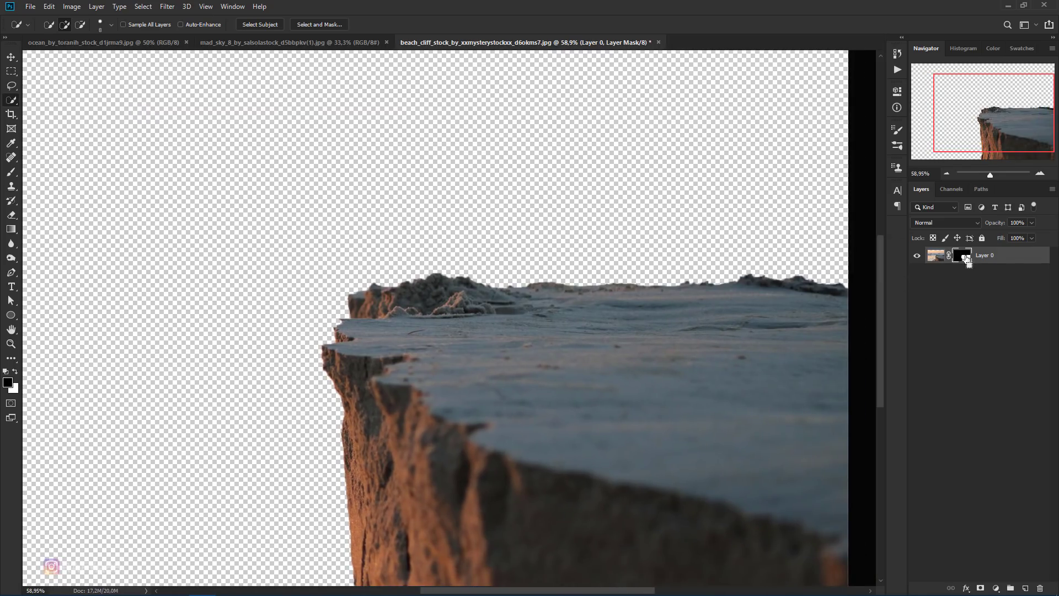
ctrl+click(963, 256)
scroll(603, 296, down, 2)
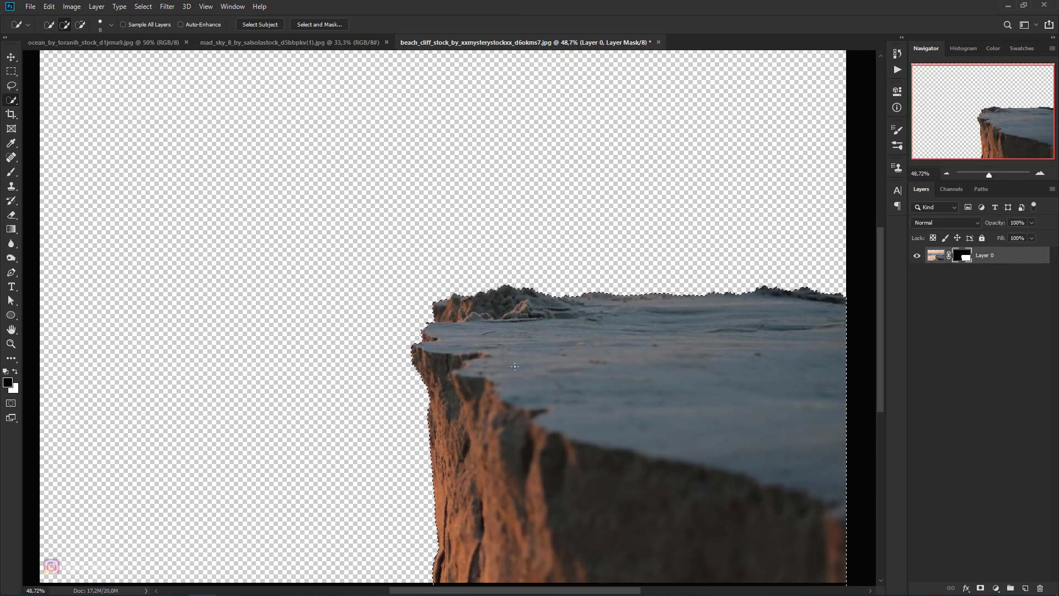
Clone flat sand over the rocky mound near the cliff edge with the Clone Stamp.
click(11, 186)
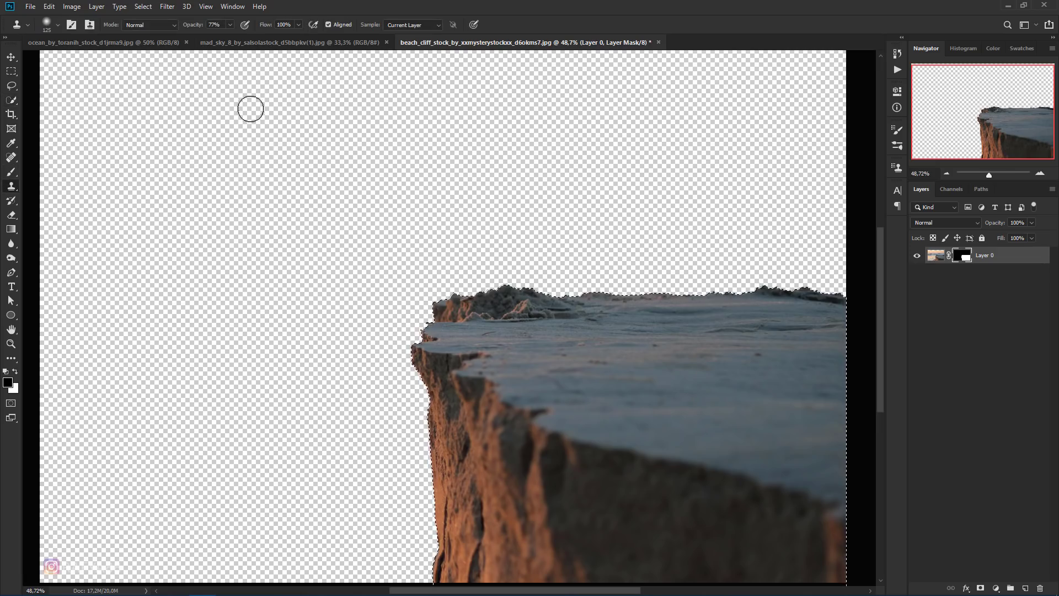
scroll(576, 328, up, 1)
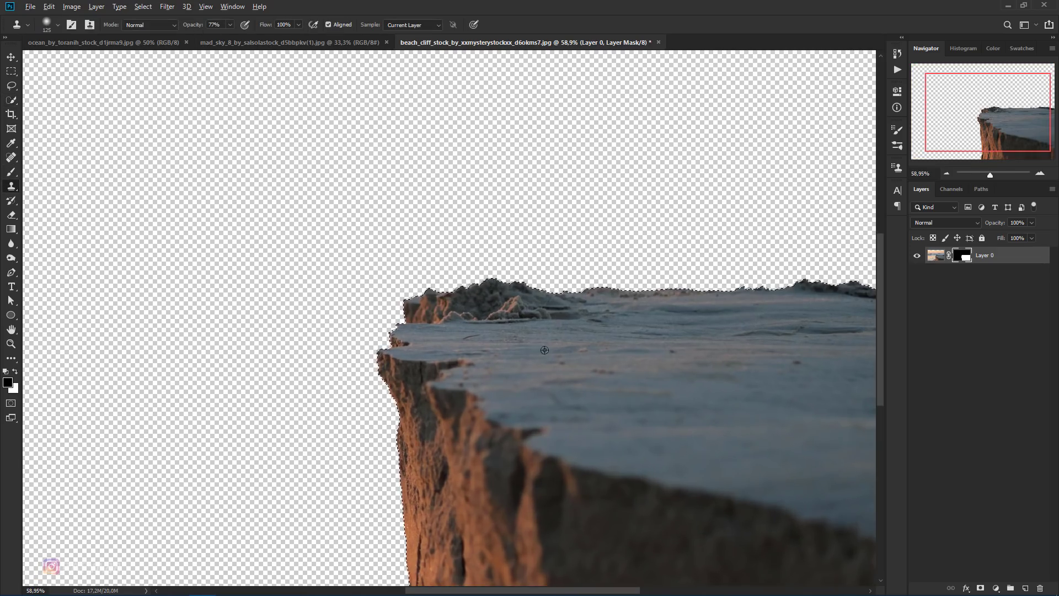
alt+click(602, 327)
key(ctrl+2)
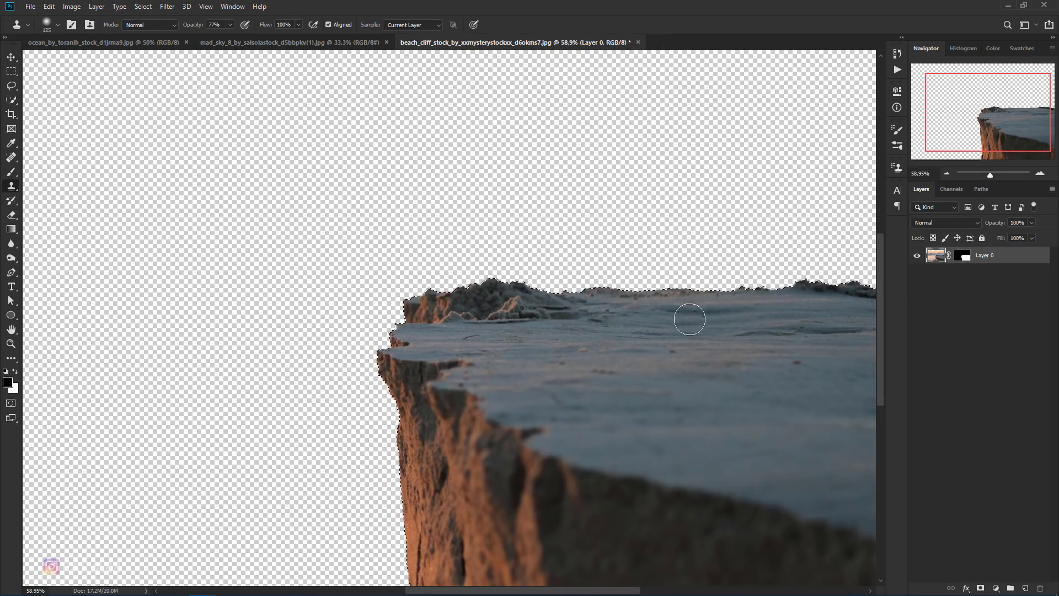
mouse_move(575, 331)
mouse_down()
mouse_move(471, 314)
mouse_move(439, 332)
mouse_move(604, 315)
mouse_up()
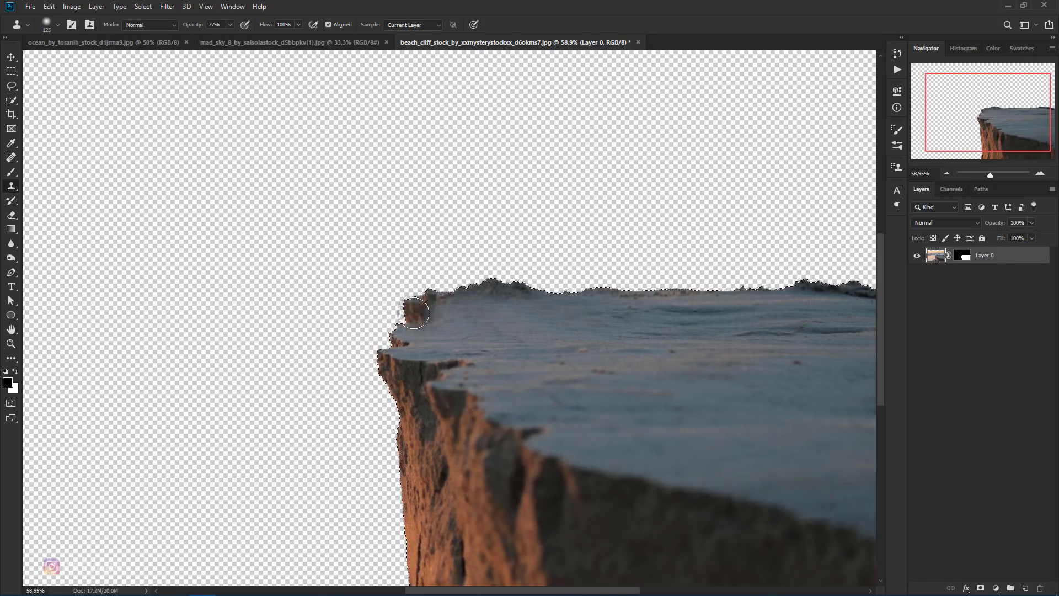
Clone over the top-left rock corner and left-edge notch, then clear the selection.
mouse_move(416, 314)
mouse_down()
mouse_move(449, 326)
mouse_move(426, 299)
mouse_move(474, 317)
mouse_move(412, 312)
mouse_up()
alt+click(436, 311)
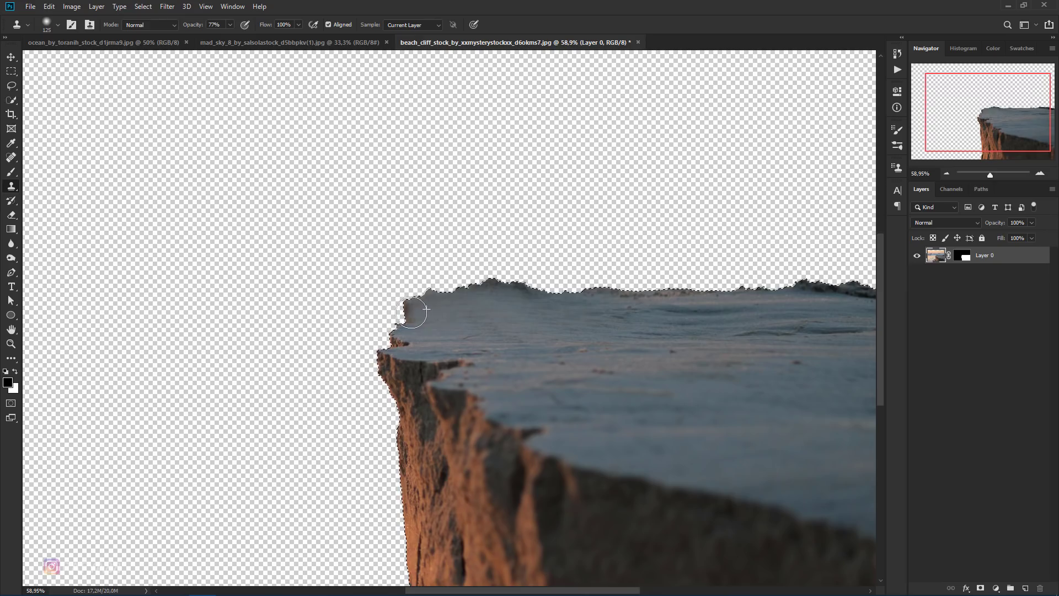
scroll(495, 314, down, 5)
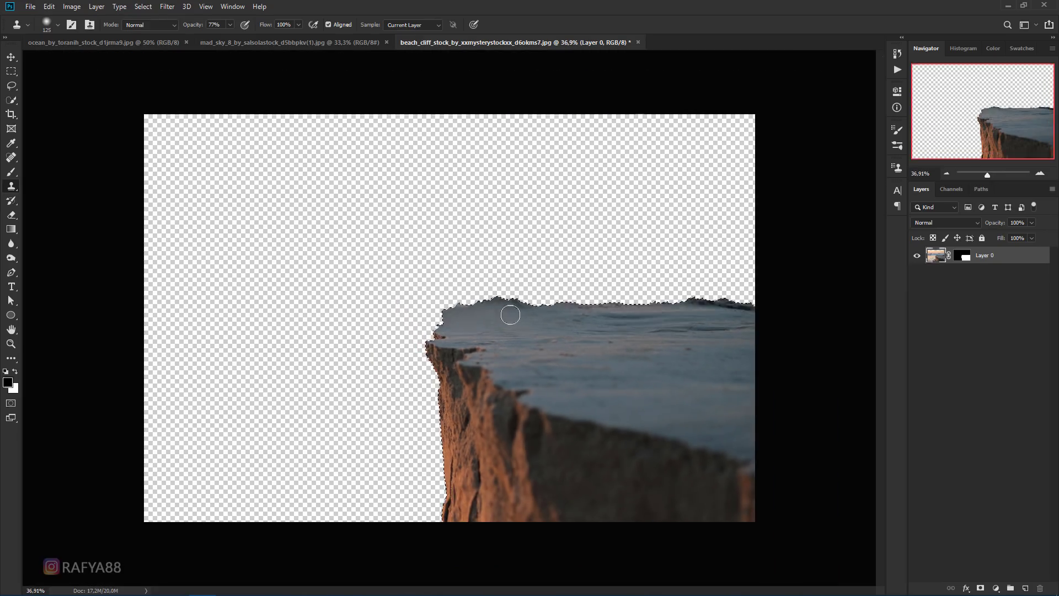
scroll(473, 314, up, 1)
scroll(464, 307, up, 1)
key(ctrl+d)
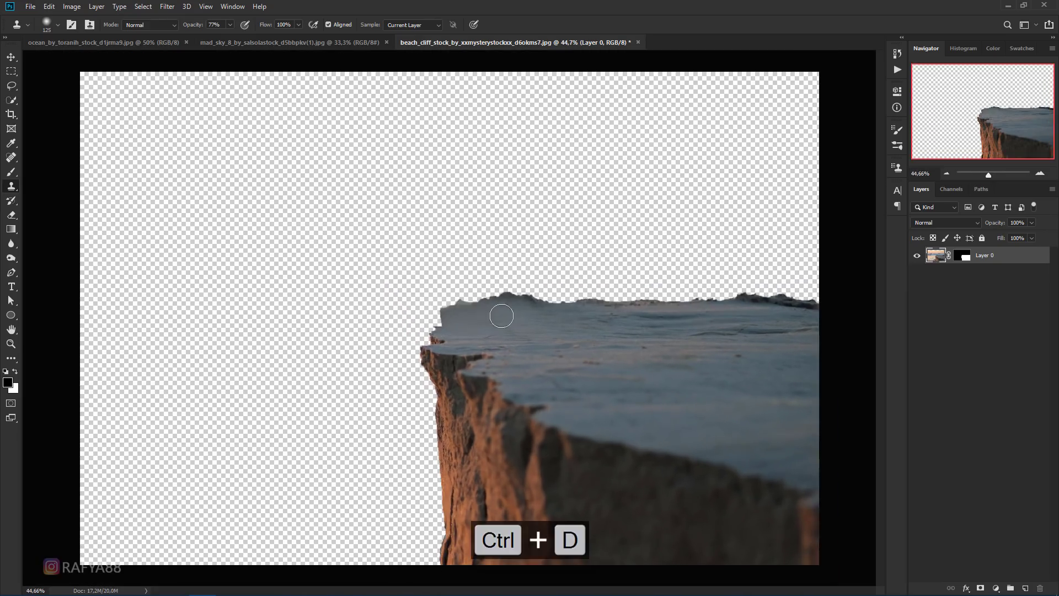
scroll(512, 313, down, 7)
scroll(522, 324, up, 3)
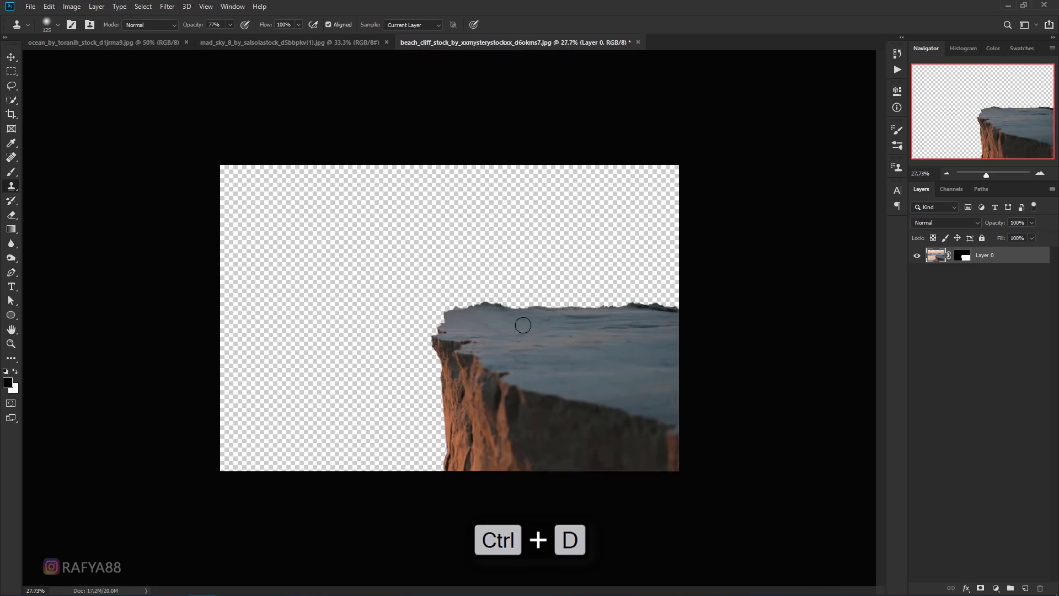
scroll(522, 319, up, 3)
scroll(523, 322, up, 1)
scroll(581, 310, up, 1)
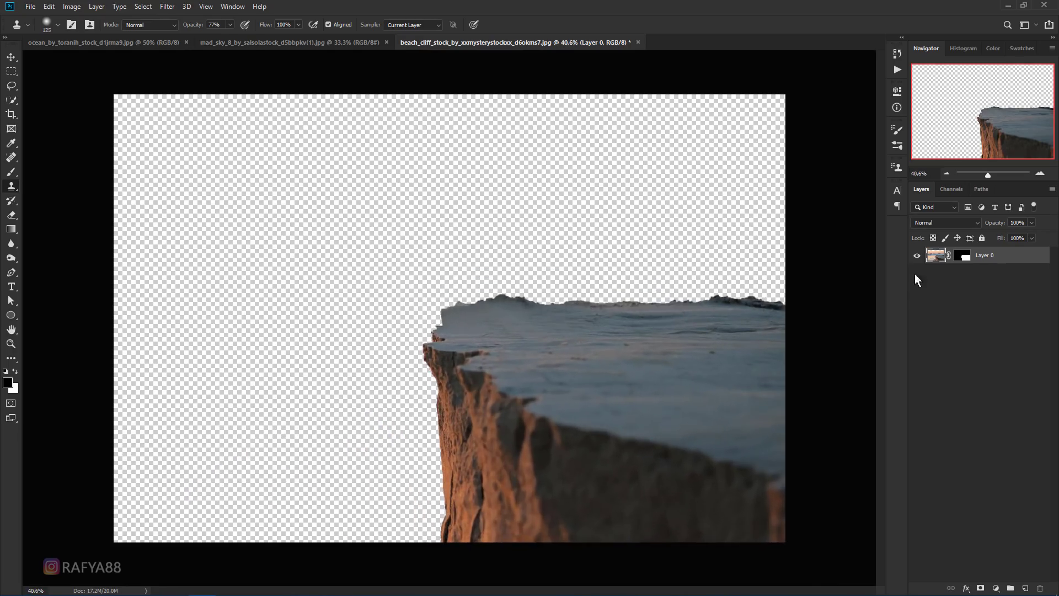
Lasso the area above the cliff's top edge with the cliff mask targeted.
click(969, 257)
scroll(450, 320, up, 1)
right_click(11, 86)
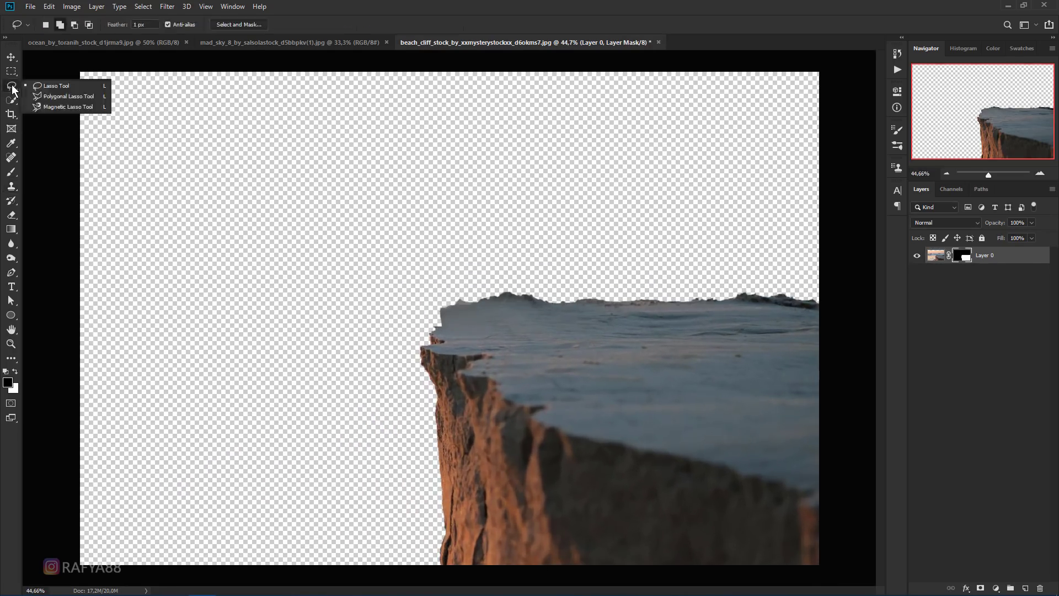
click(38, 84)
scroll(168, 64, up, 1)
scroll(430, 268, up, 1)
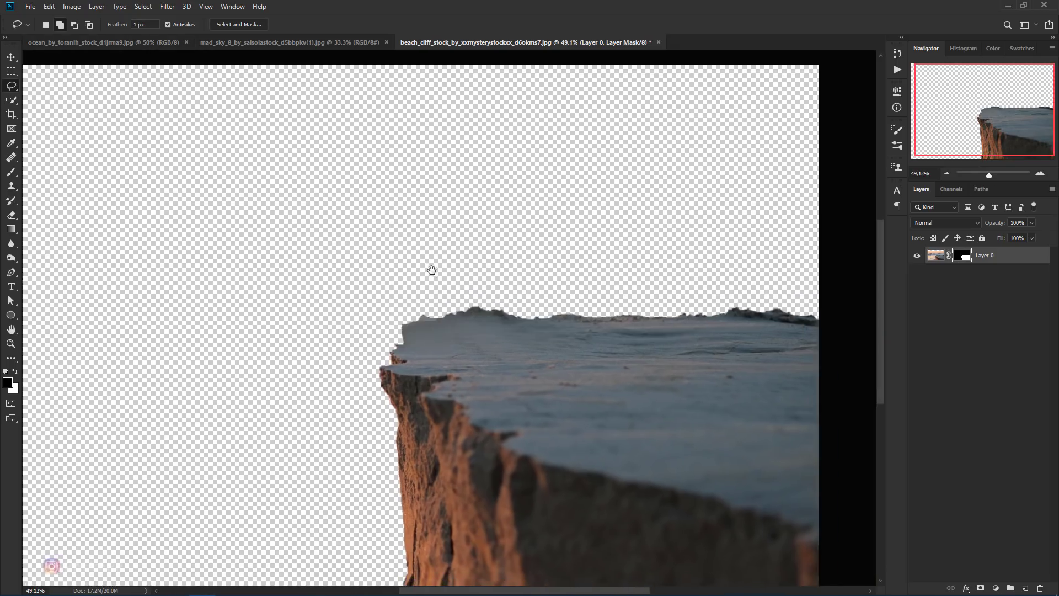
scroll(412, 353, up, 1)
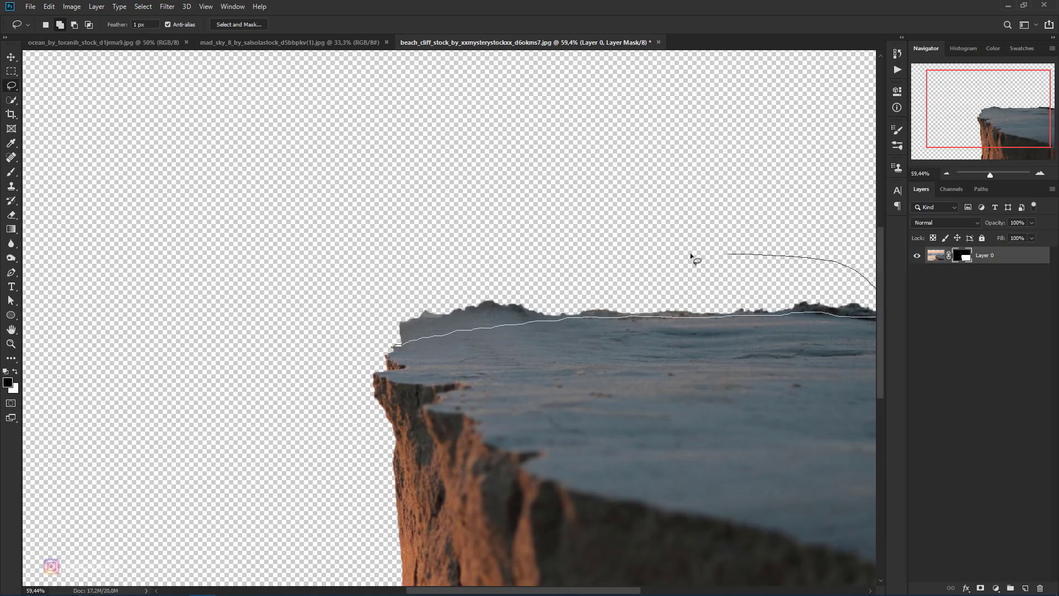
drag(327, 317, 323, 312)
Paint the rocky ridge black on the mask inside the selection, then deselect.
scroll(342, 342, down, 3)
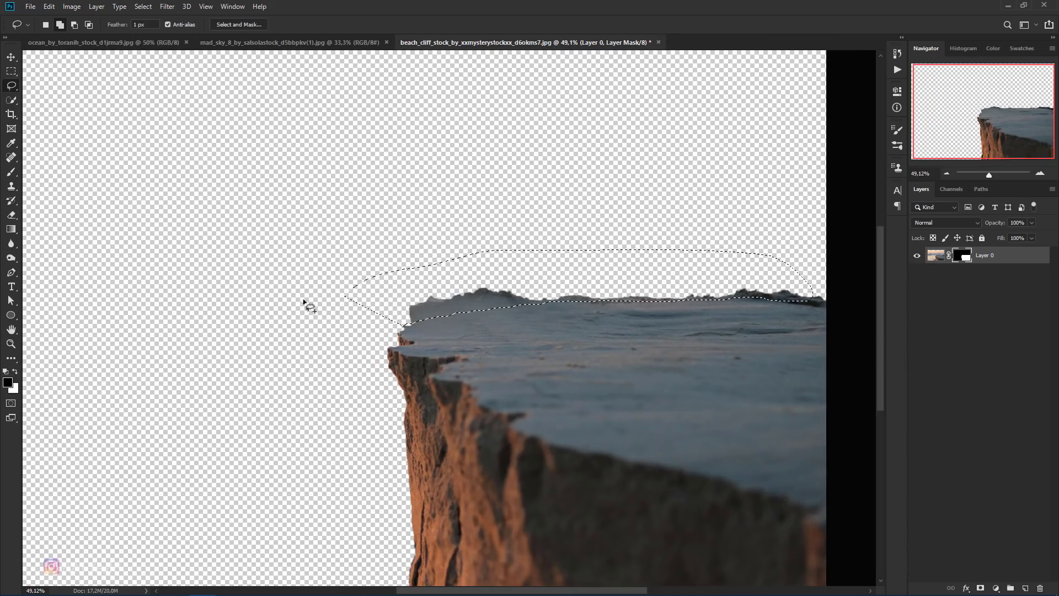
scroll(307, 302, up, 1)
click(11, 172)
click(55, 172)
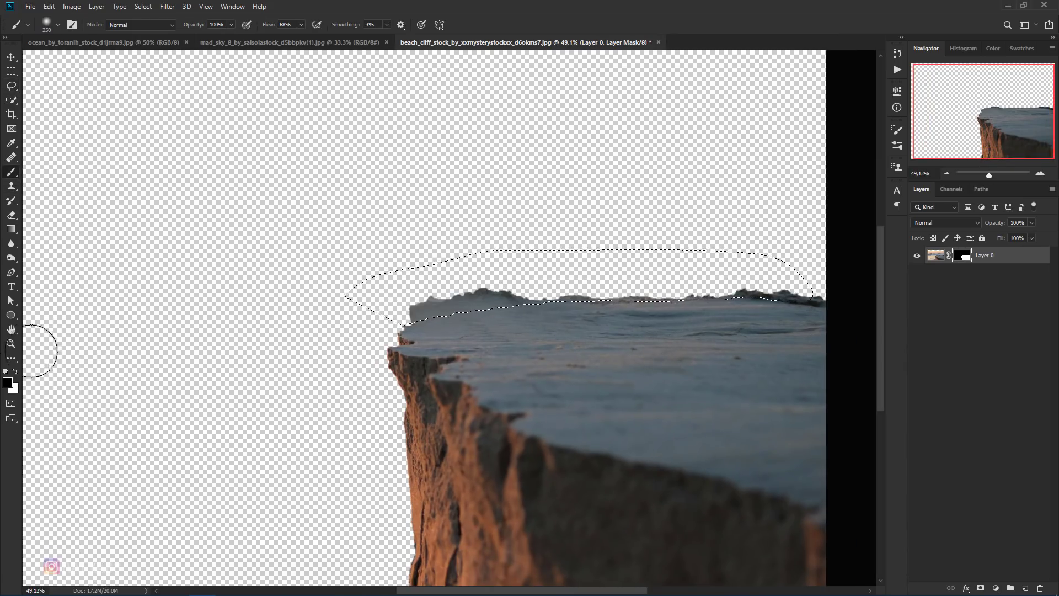
mouse_move(379, 310)
mouse_down()
mouse_move(456, 324)
mouse_move(574, 288)
mouse_move(430, 302)
mouse_move(813, 304)
mouse_up()
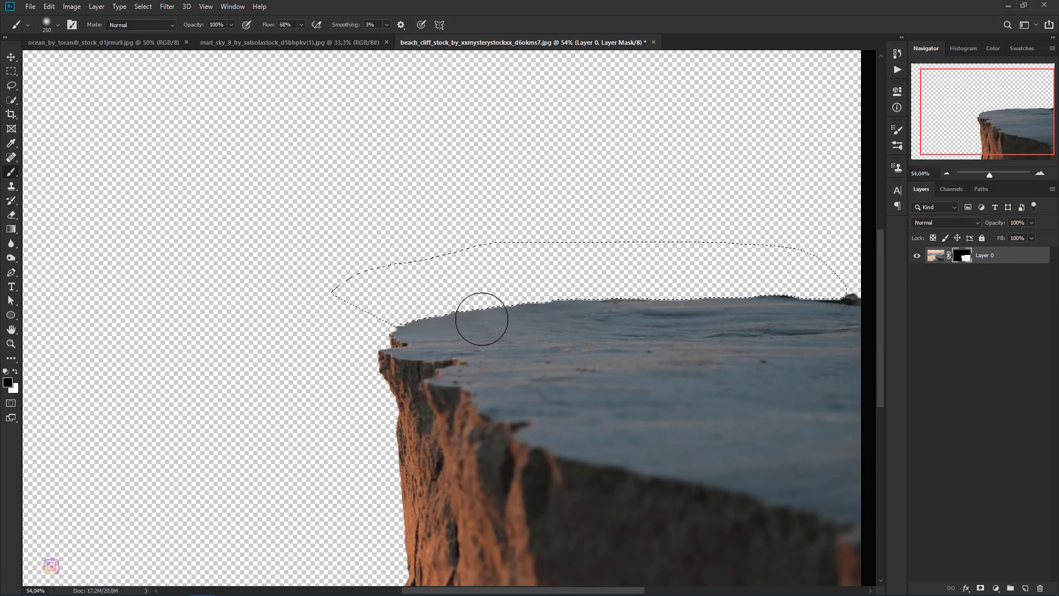
key(ctrl+d)
Lasso the sky above the cliff top and paint out the dark fringe on the right.
scroll(555, 317, down, 2)
scroll(555, 318, up, 2)
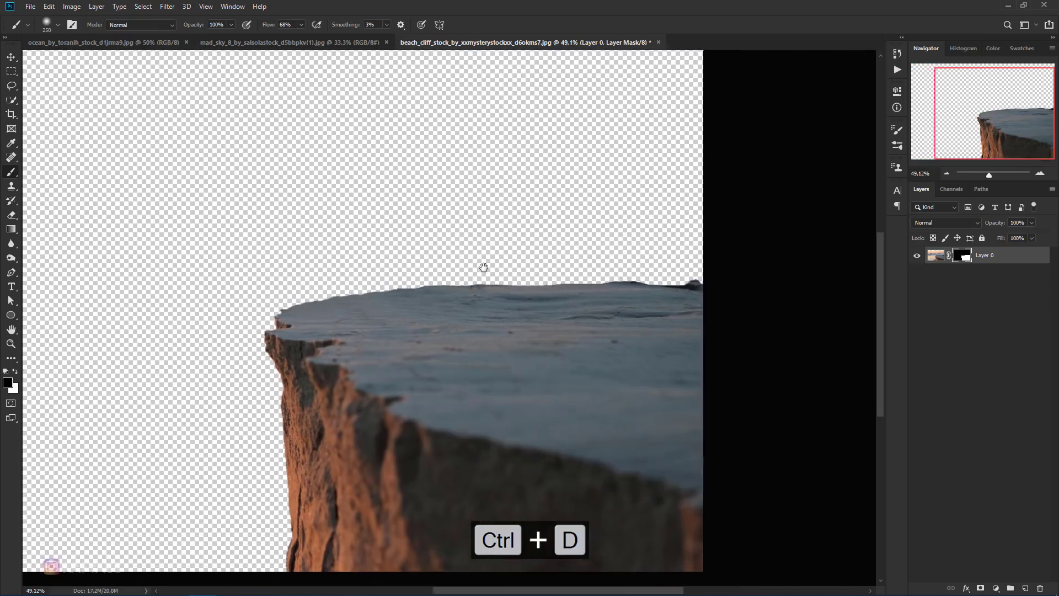
click(12, 85)
scroll(628, 276, up, 2)
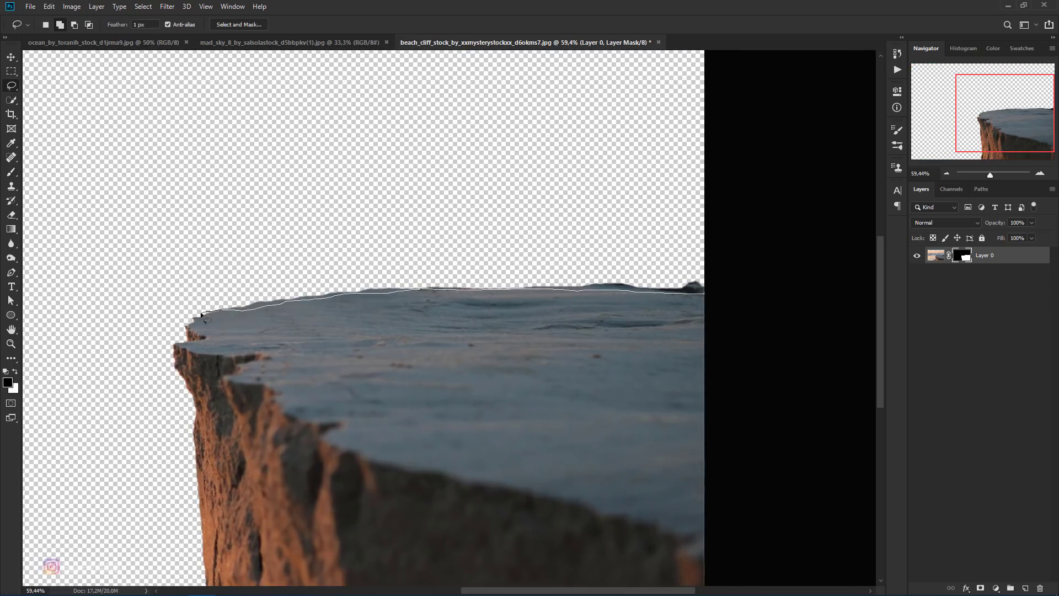
drag(202, 315, 723, 295)
key(b)
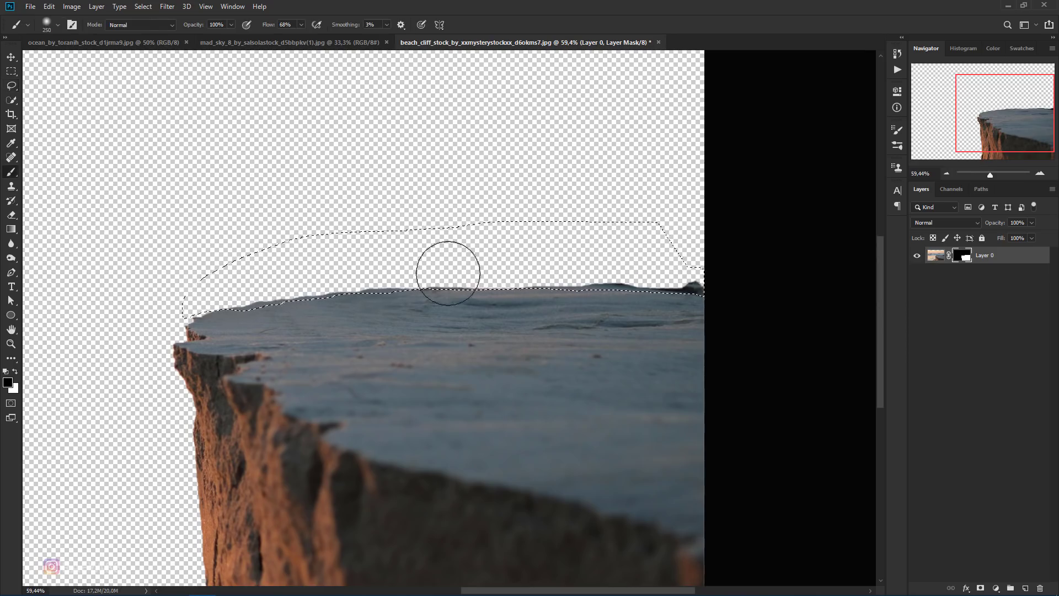
drag(568, 289, 686, 248)
key(ctrl+d)
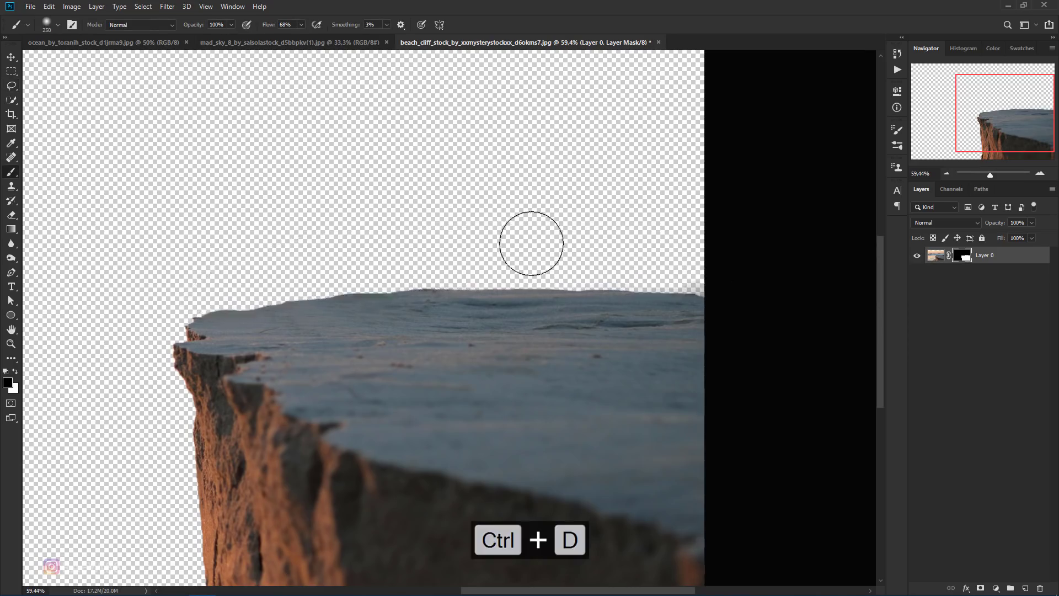
scroll(586, 224, down, 2)
scroll(587, 224, down, 2)
scroll(580, 252, up, 1)
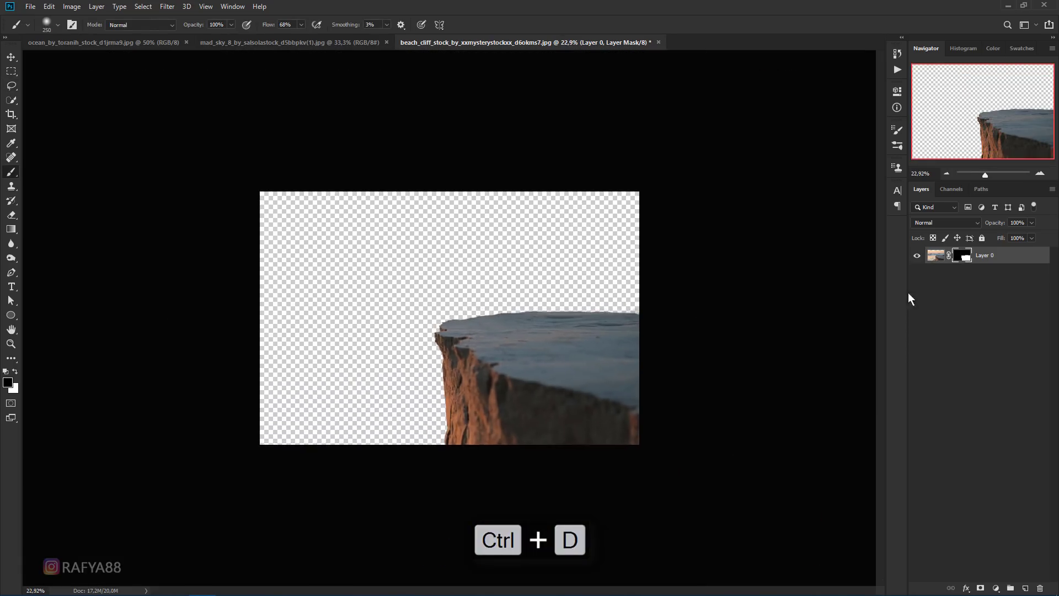
Rename Layer 0 to cliff and bring the ocean photo in beneath it as layer sea.
double_click(990, 256)
text(cliff)
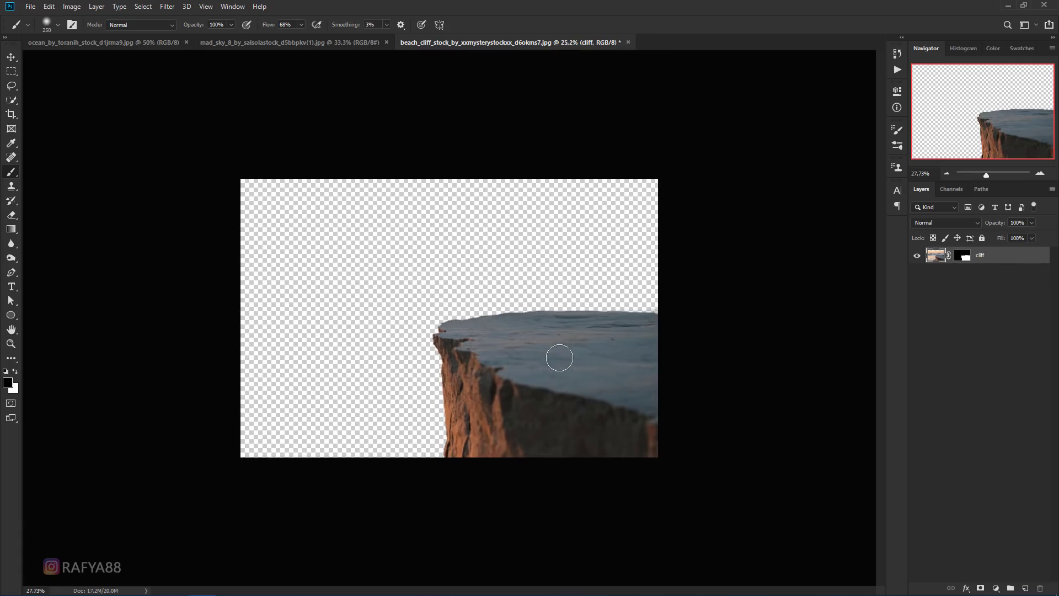
click(10, 61)
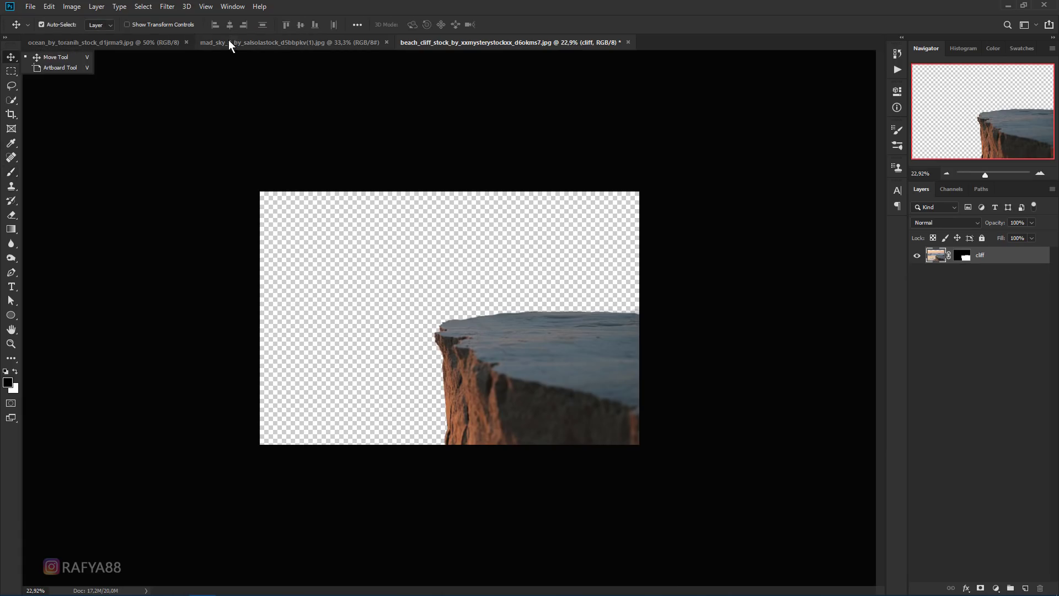
click(146, 42)
mouse_move(182, 123)
mouse_down()
mouse_move(392, 142)
mouse_move(407, 274)
mouse_up()
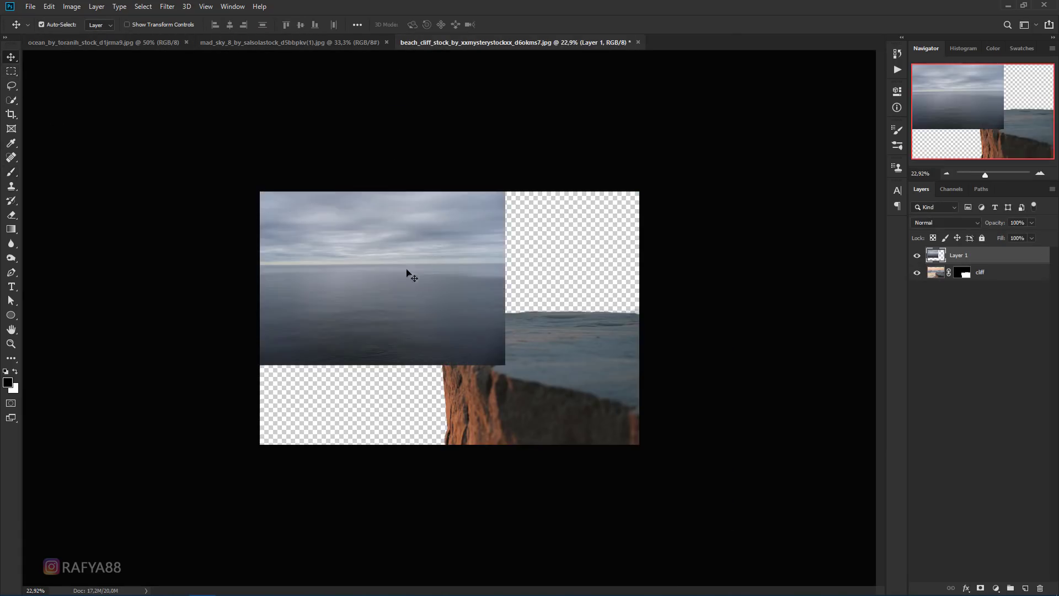
scroll(439, 305, up, 1)
drag(987, 260, 956, 315)
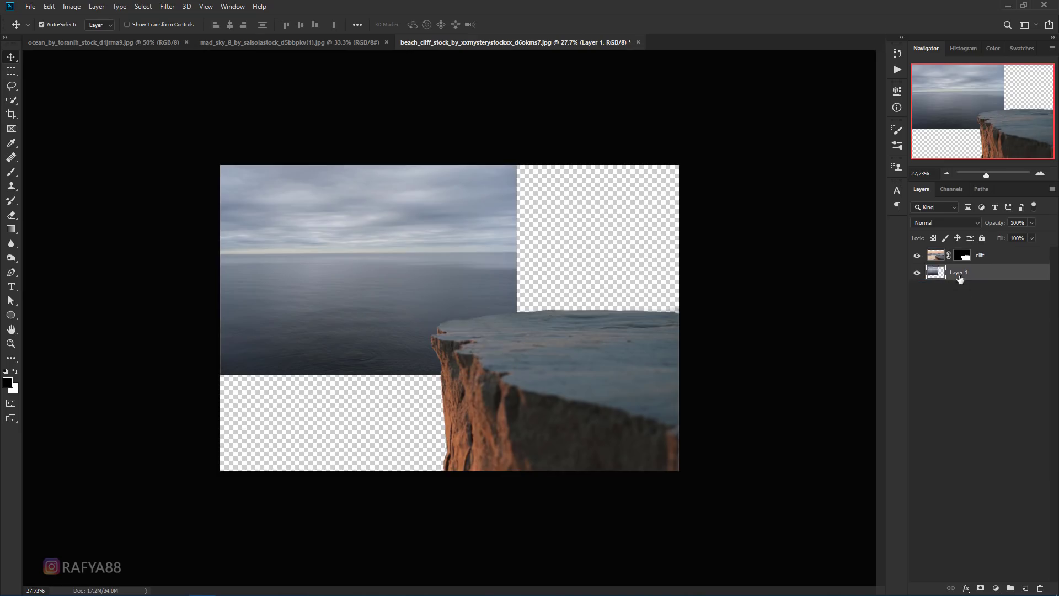
text(sea)
key(Return)
Scale the sea layer to fill the canvas and give it a layer mask.
key(ctrl+t)
drag(447, 237, 463, 261)
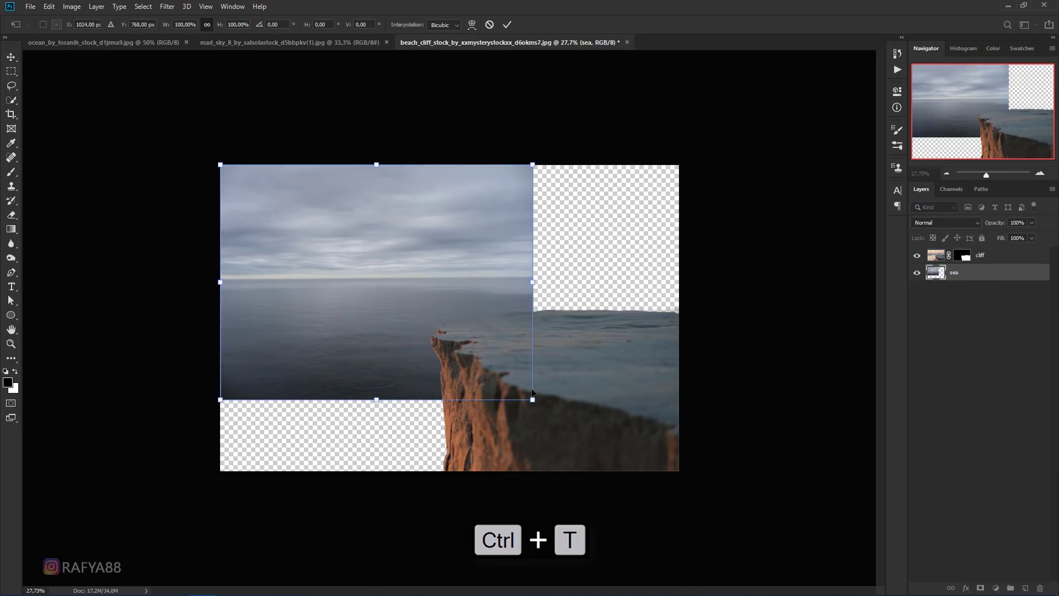
drag(533, 398, 679, 470)
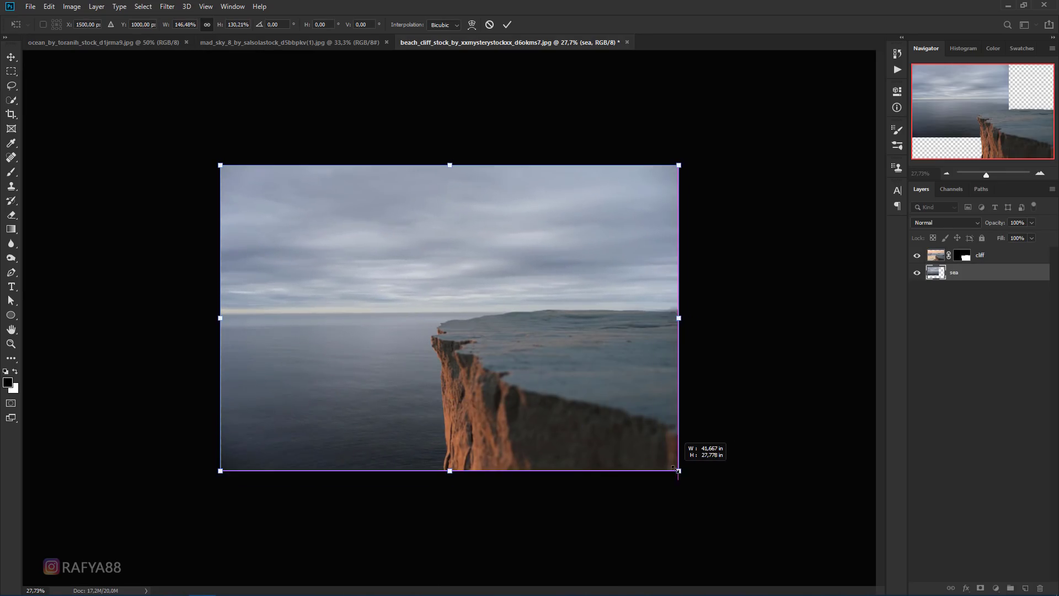
key(ctrl+plus)
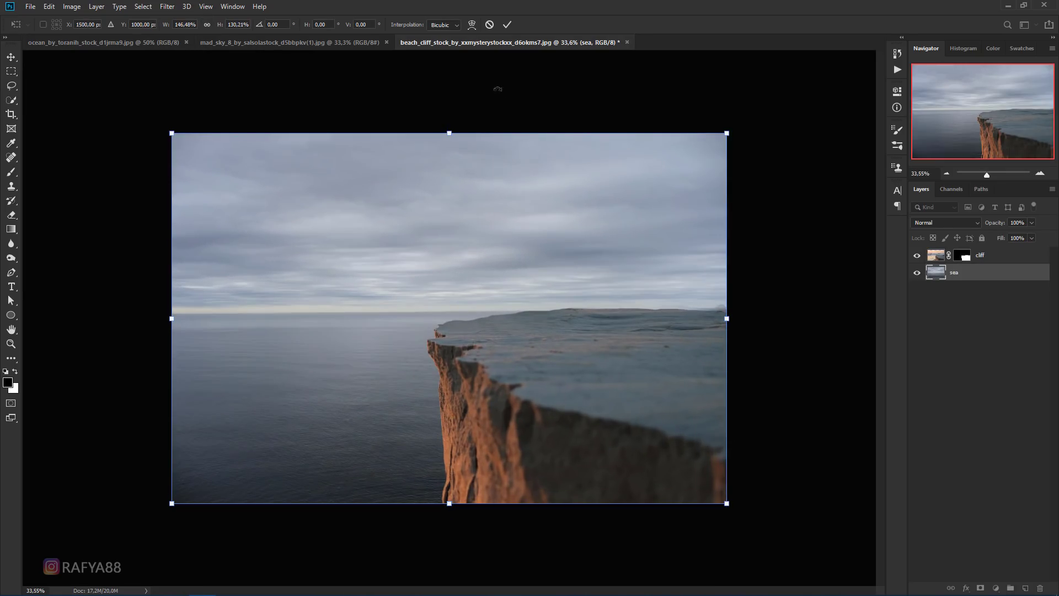
click(507, 24)
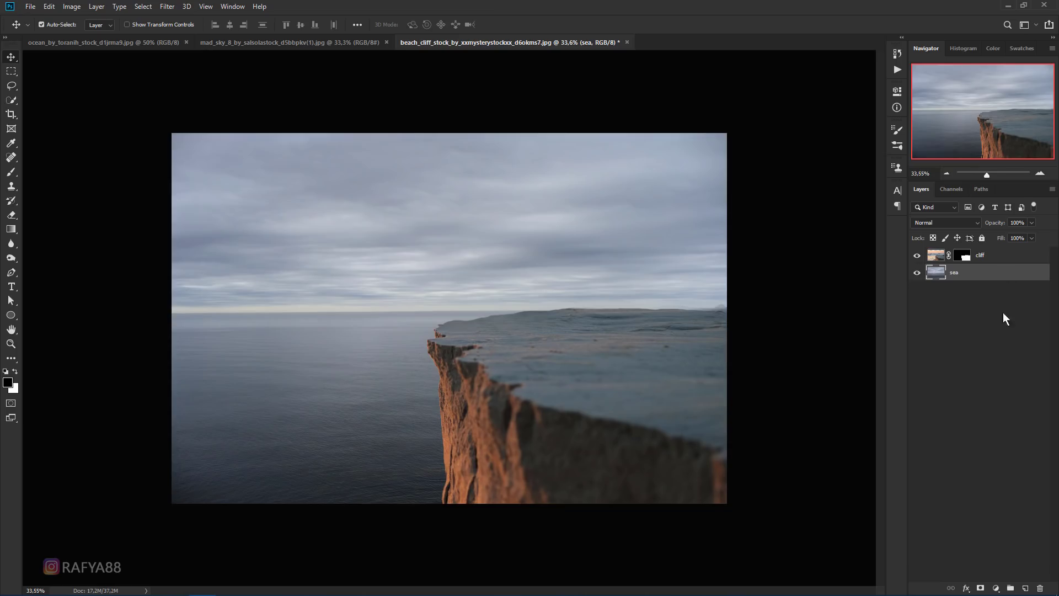
click(981, 588)
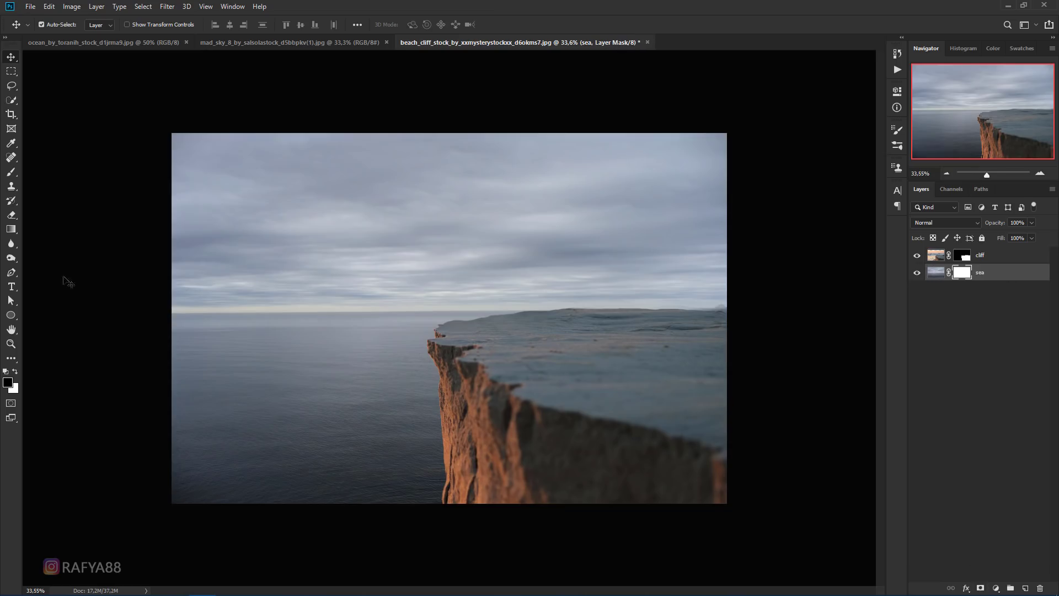
Paint the sea mask black with a 700 px brush across the horizon and sky.
click(11, 171)
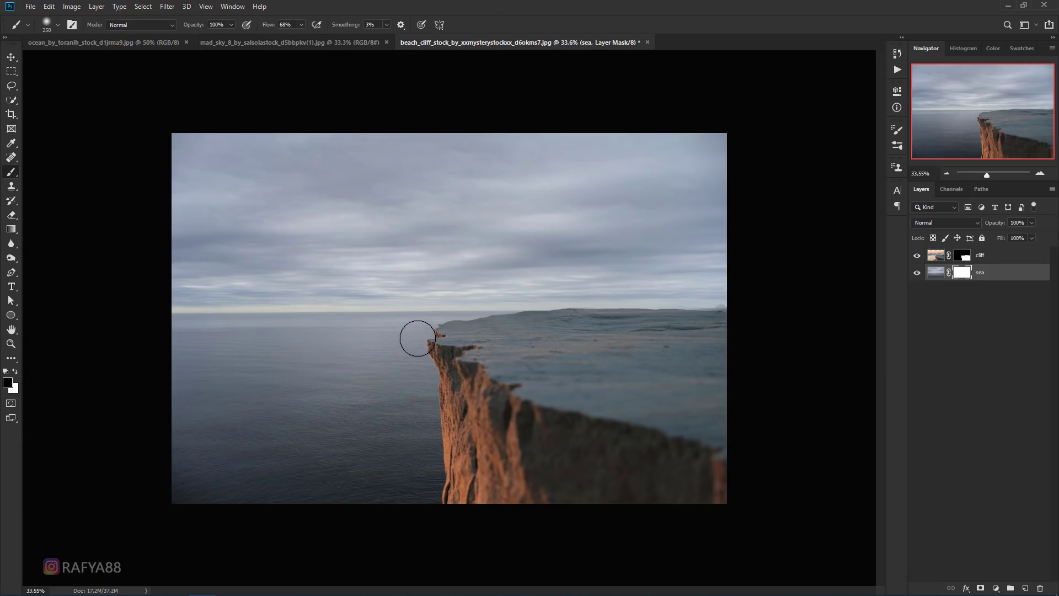
key(bracketright)
key(bracketright)
key(bracketright)
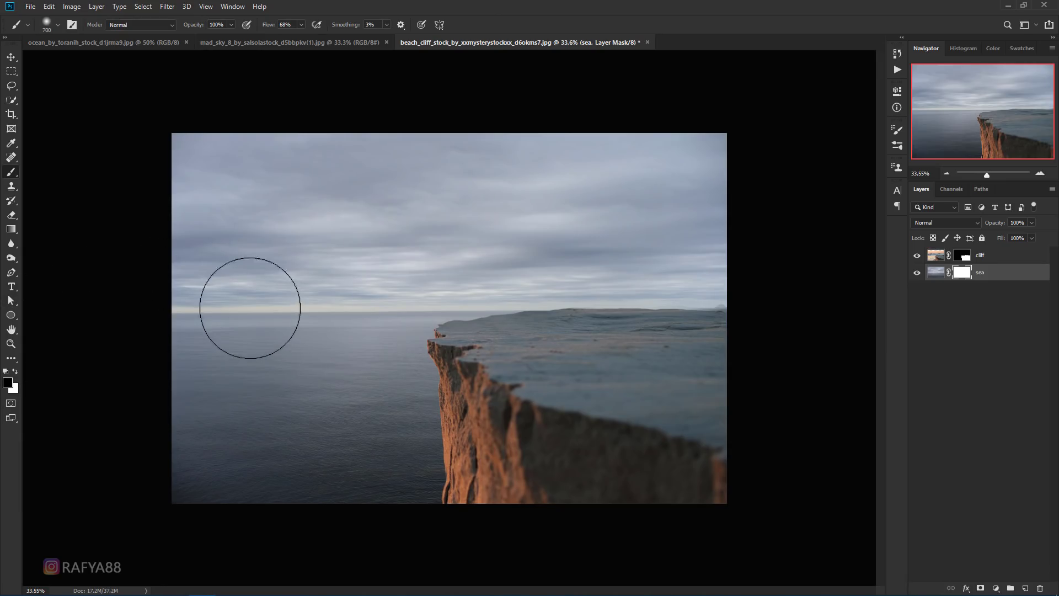
drag(153, 294, 590, 296)
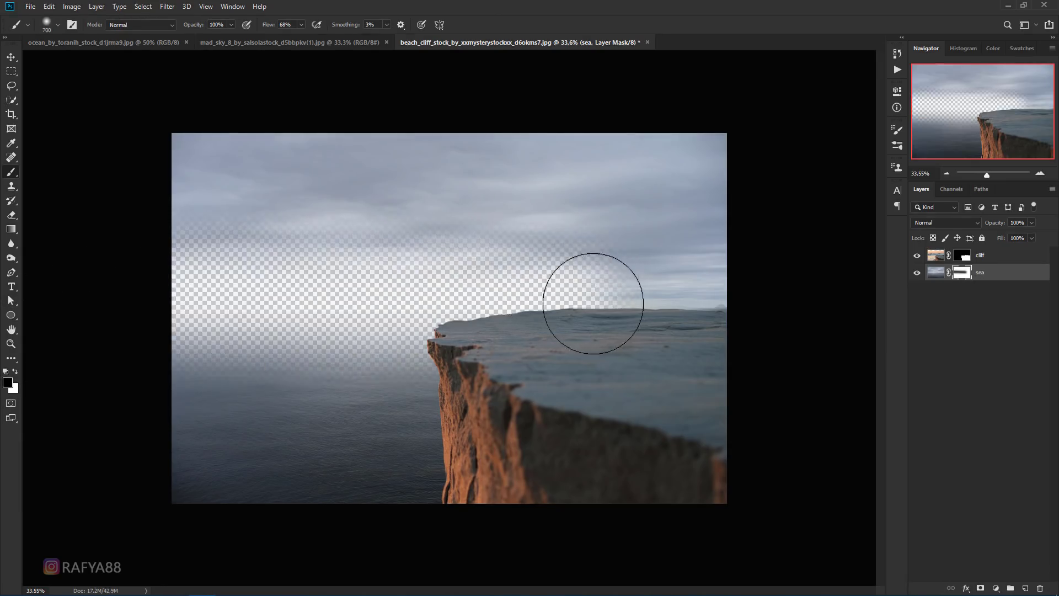
drag(150, 286, 662, 319)
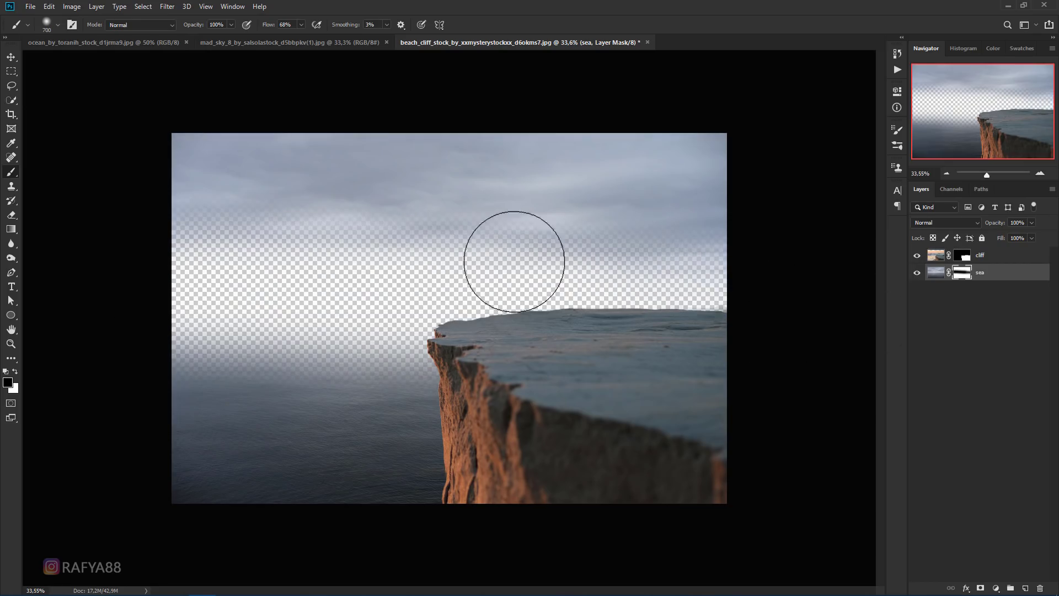
drag(182, 220, 768, 243)
drag(265, 190, 739, 171)
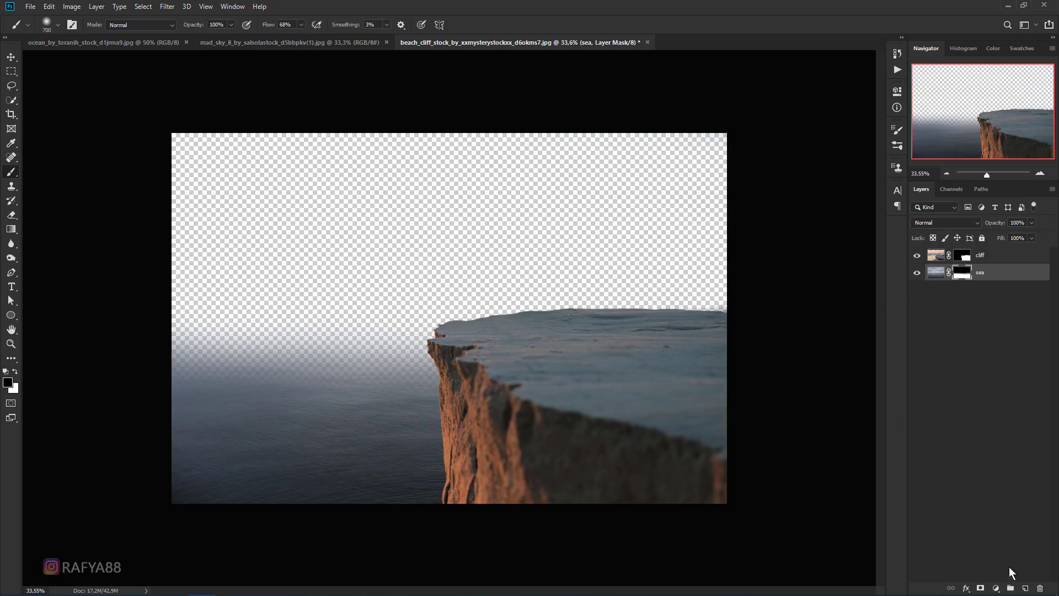
Add a black Solid Color fill layer and place it below the sea layer.
click(995, 588)
click(982, 393)
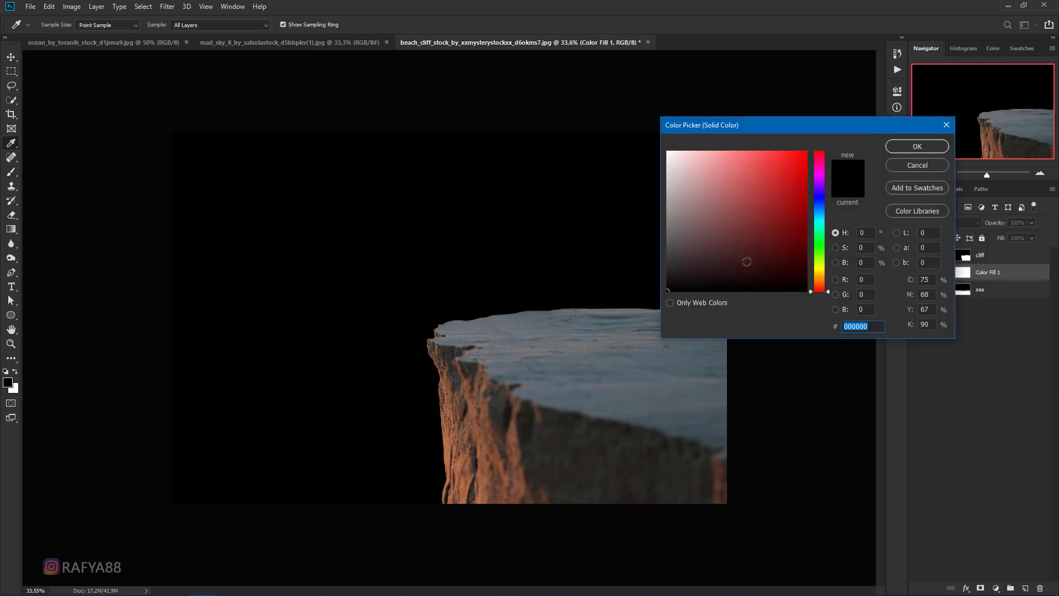
click(921, 146)
drag(987, 272, 987, 295)
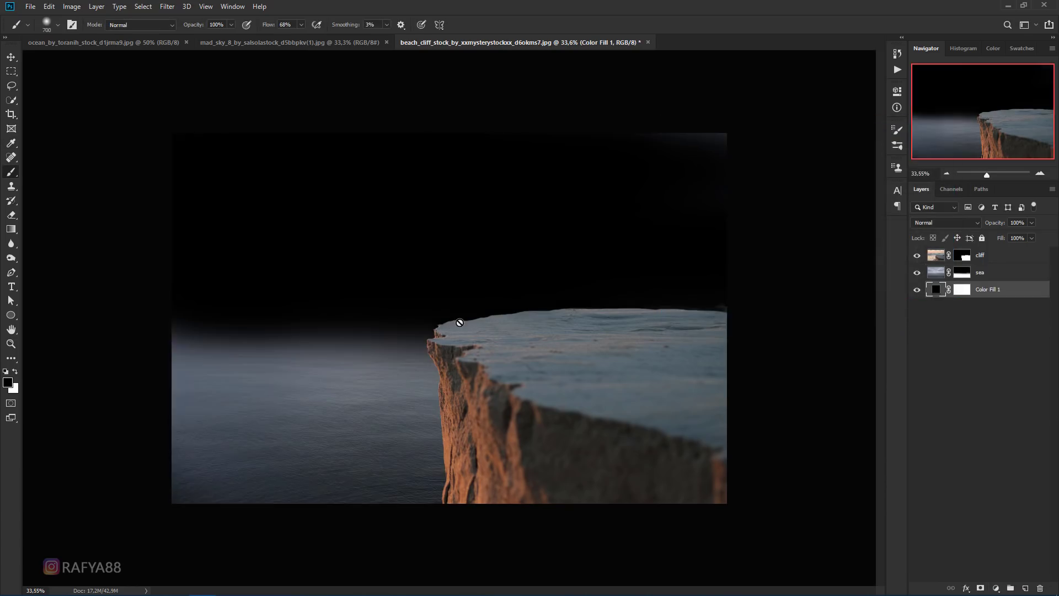
Paint out the haze above the water on the sea mask with a 900 px brush.
key(b)
scroll(634, 245, down, 1)
scroll(634, 245, up, 1)
click(962, 272)
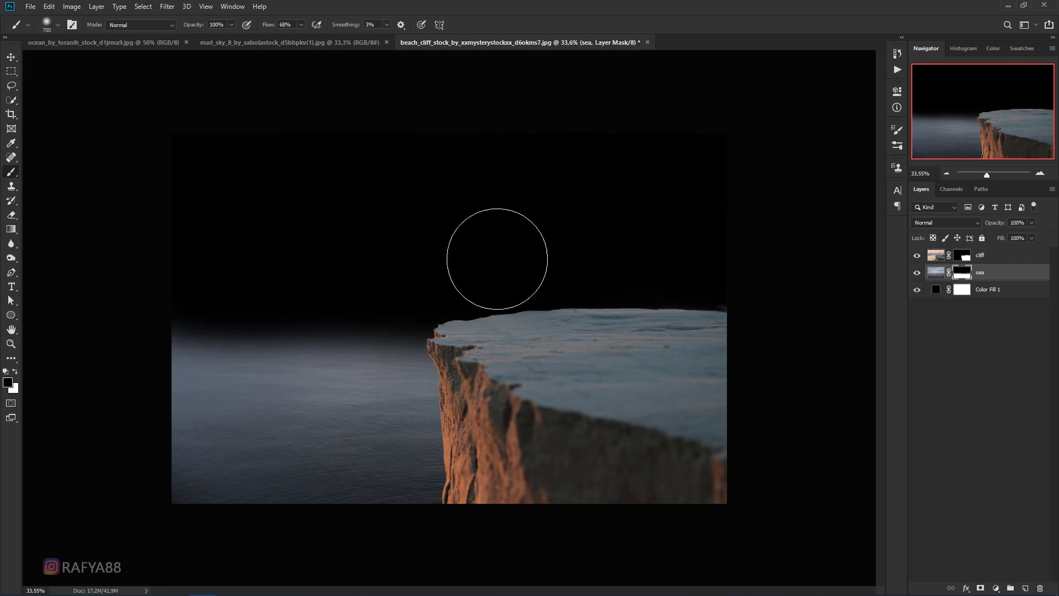
key(bracketright)
key(bracketright)
drag(149, 284, 276, 278)
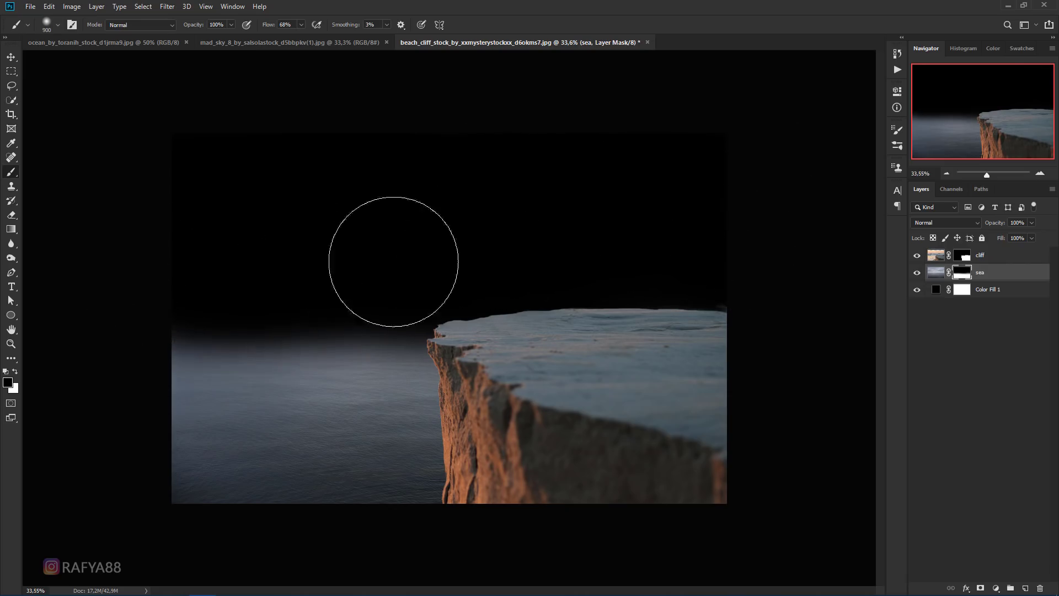
scroll(237, 129, up, 1)
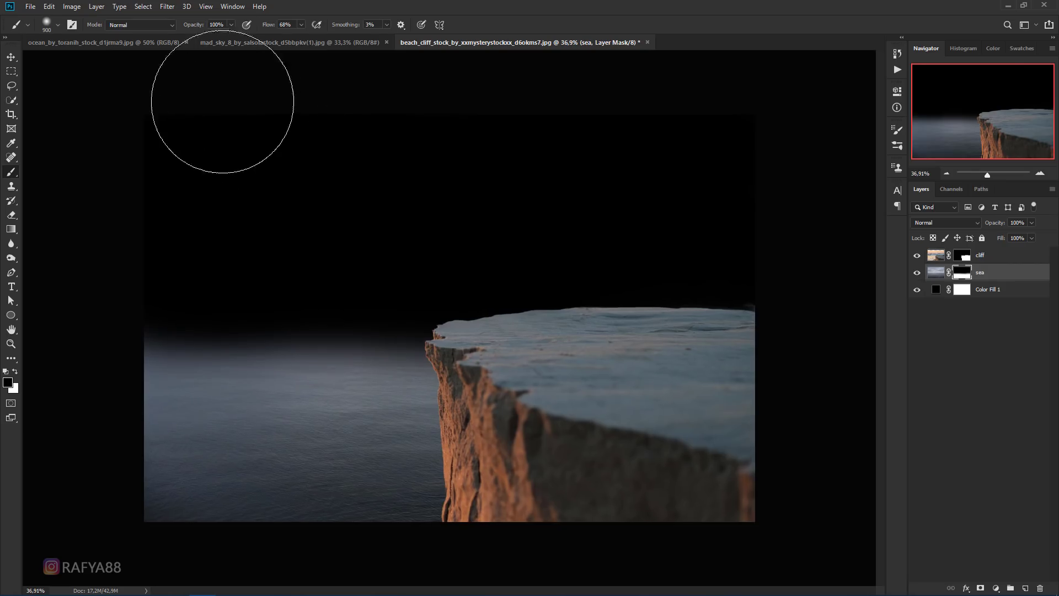
Marquee-select the left part of the cloud image and drag it into the cliff document.
click(249, 44)
right_click(11, 71)
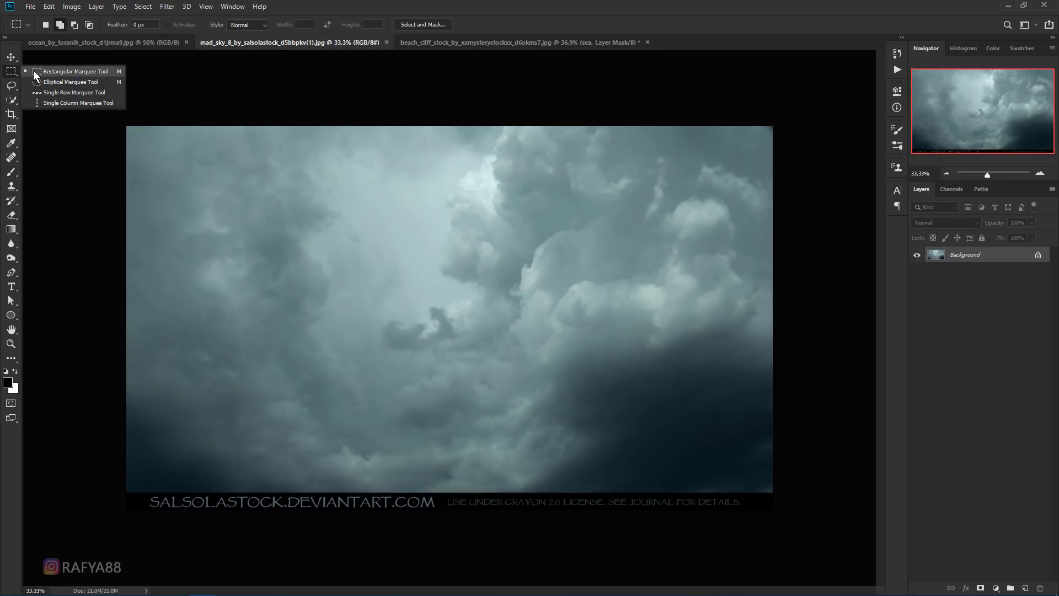
click(66, 74)
mouse_move(127, 126)
mouse_down()
mouse_move(406, 430)
mouse_move(398, 488)
mouse_up()
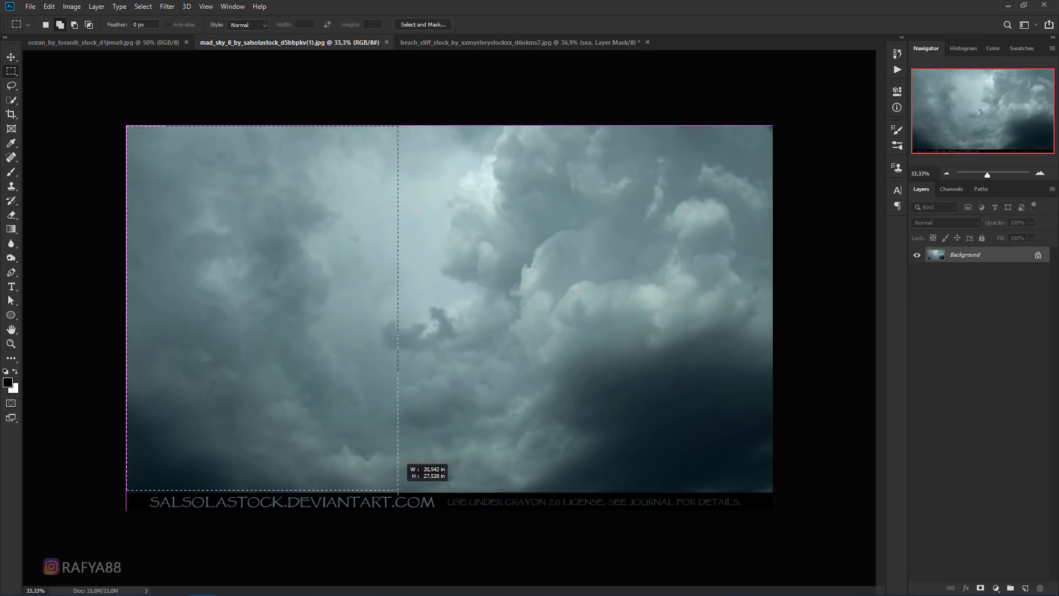
key(v)
mouse_move(306, 254)
mouse_down()
mouse_move(494, 52)
mouse_move(387, 261)
mouse_up()
Rotate the clouds 90°, flip them horizontally, and stretch them across the sky.
key(ctrl+t)
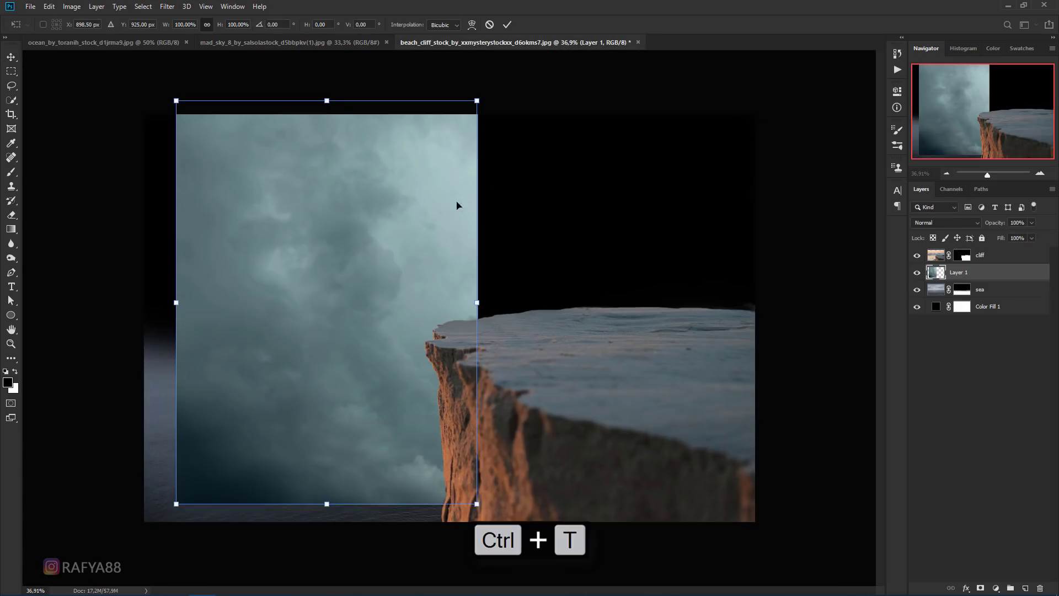
drag(512, 154, 548, 518)
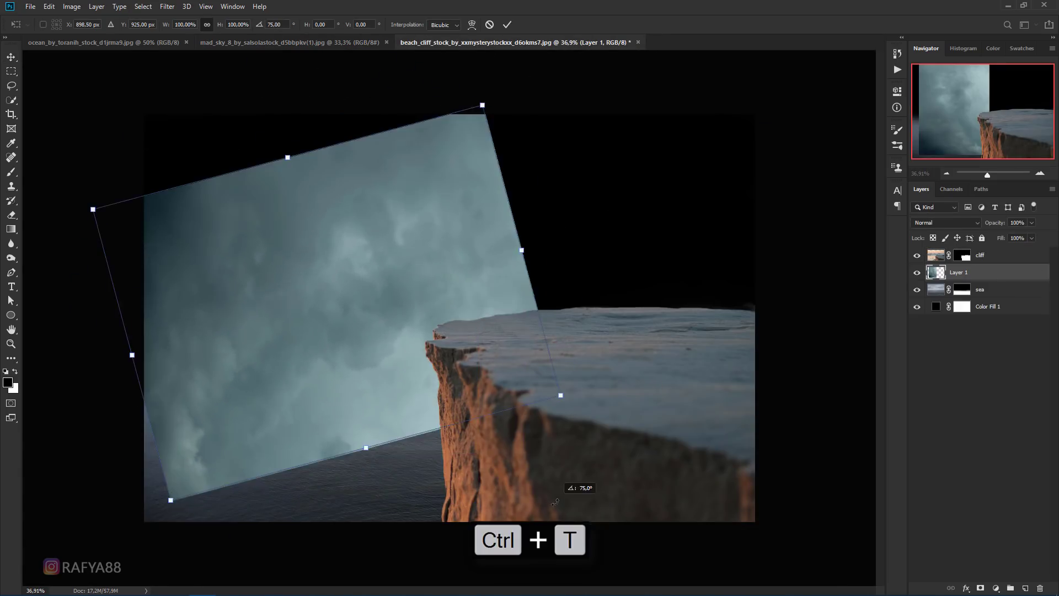
right_click(400, 314)
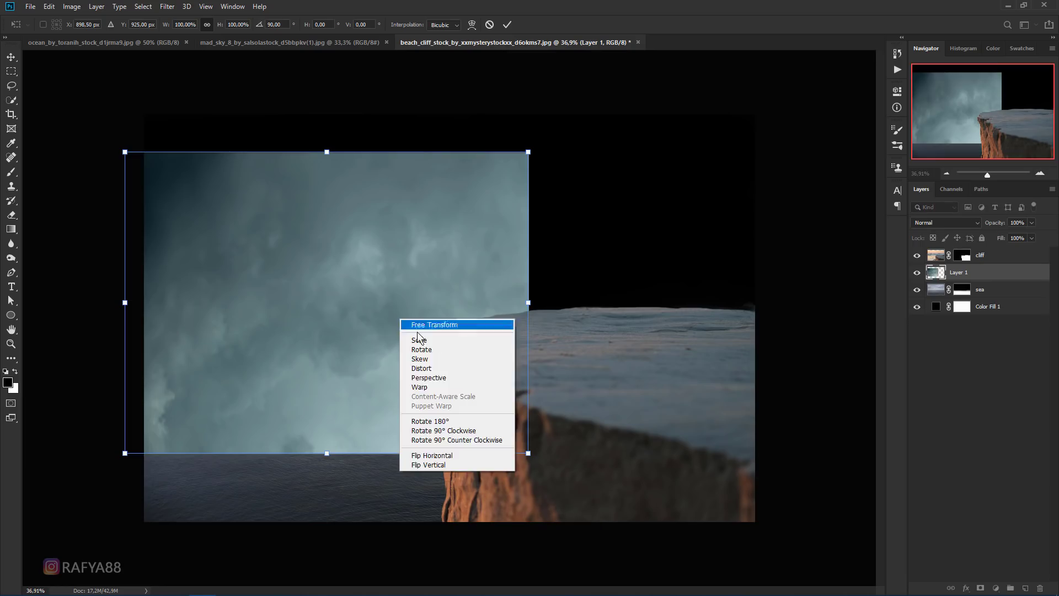
click(478, 459)
mouse_move(413, 345)
mouse_down()
mouse_move(446, 318)
mouse_move(423, 310)
mouse_up()
scroll(422, 310, down, 2)
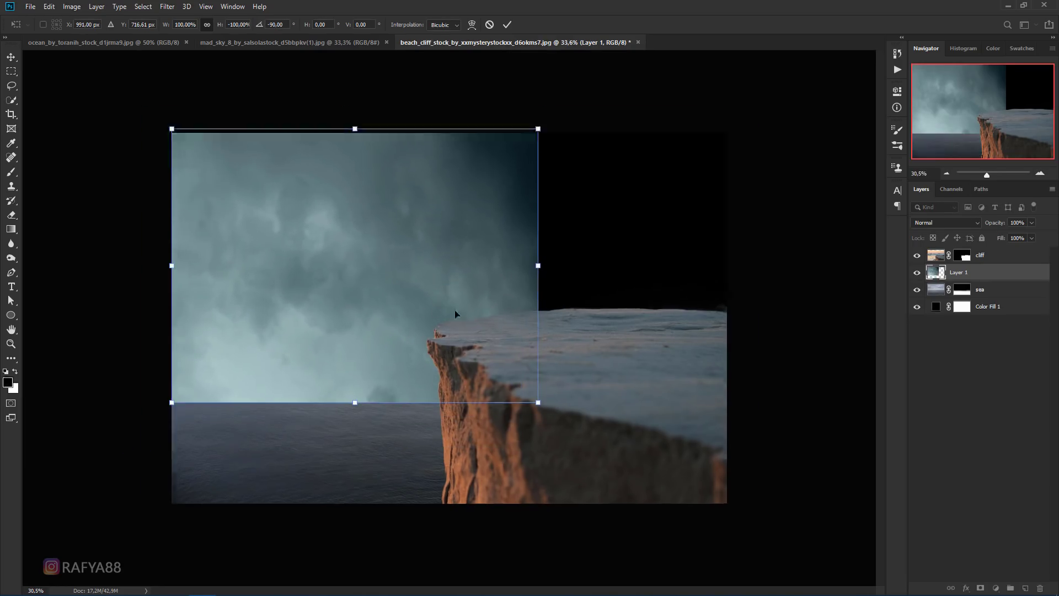
mouse_move(538, 401)
mouse_down()
mouse_move(714, 314)
mouse_move(728, 373)
mouse_up()
Apply the cloud transform and paint out the clouds' lower edge along the horizon.
click(513, 25)
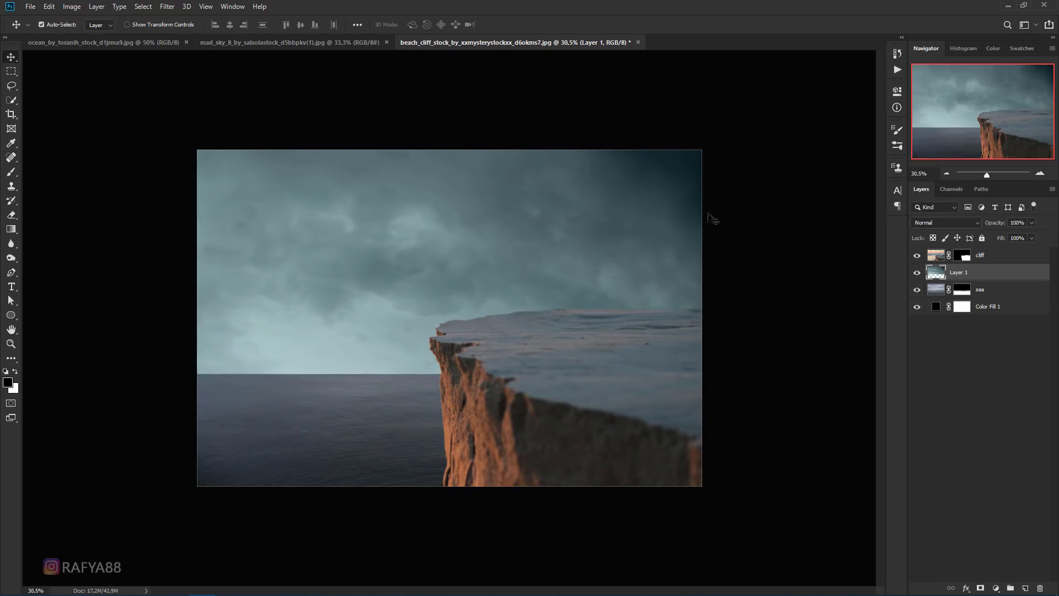
scroll(480, 300, down, 2)
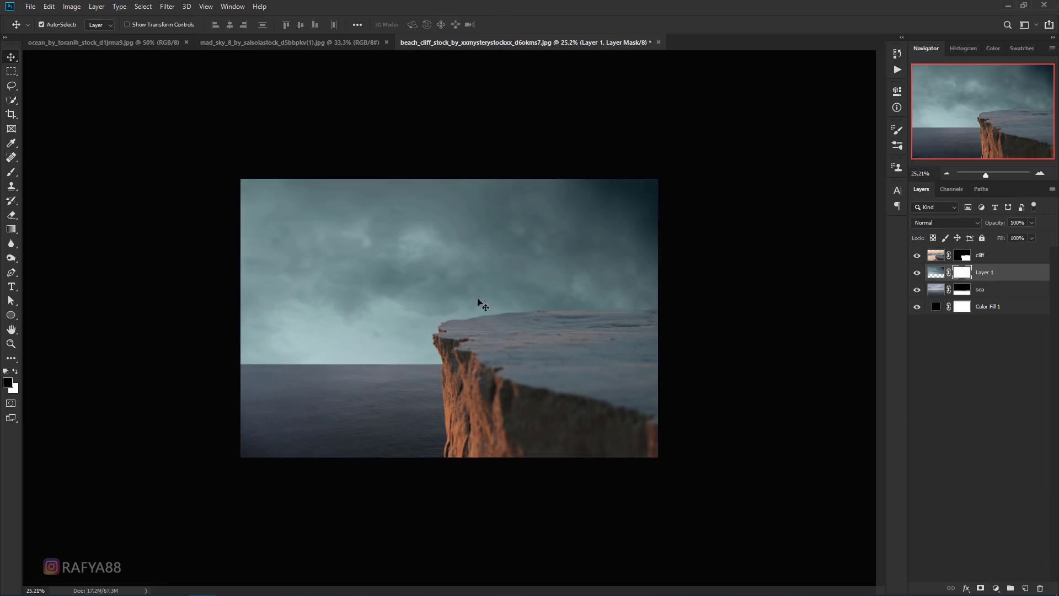
click(11, 172)
drag(242, 373, 697, 402)
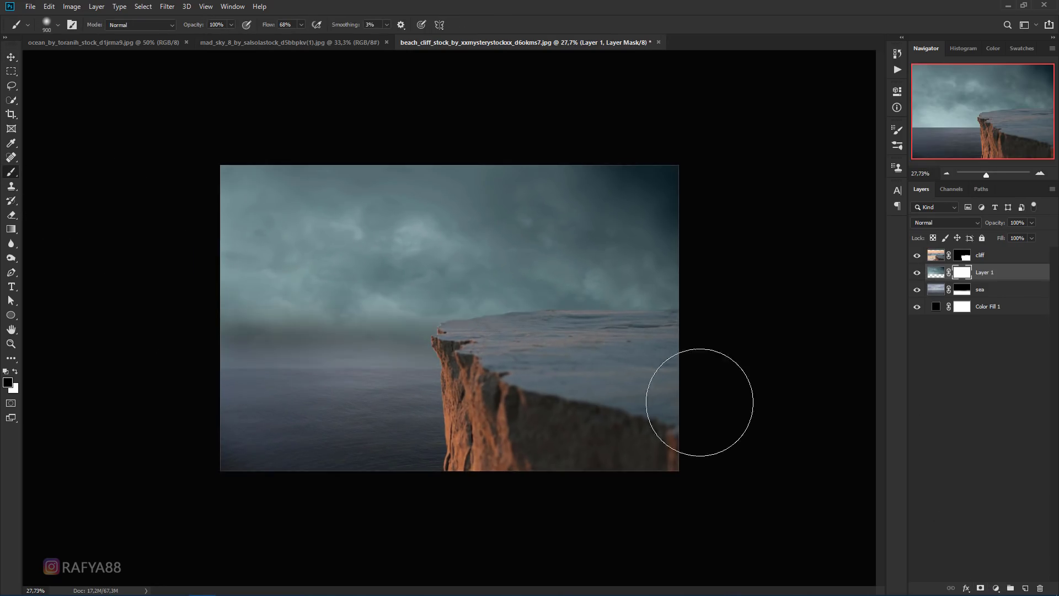
drag(307, 379, 735, 416)
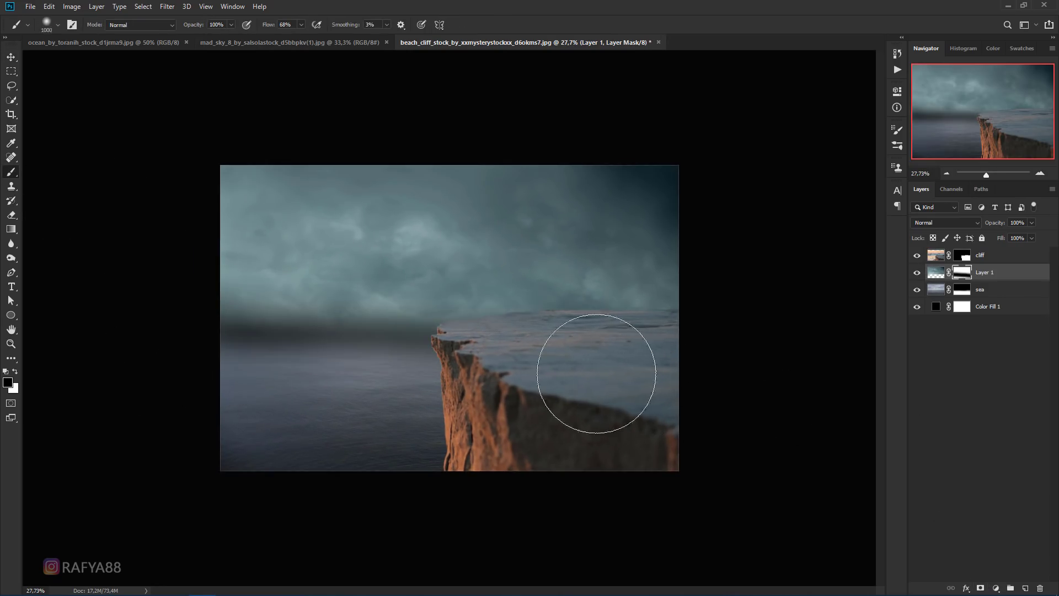
Soften the horizon blend with a larger brush, then open the black fill's colour settings.
key(bracketright)
key(bracketright)
key(bracketright)
mouse_move(208, 390)
mouse_down()
mouse_move(636, 408)
mouse_move(180, 395)
mouse_up()
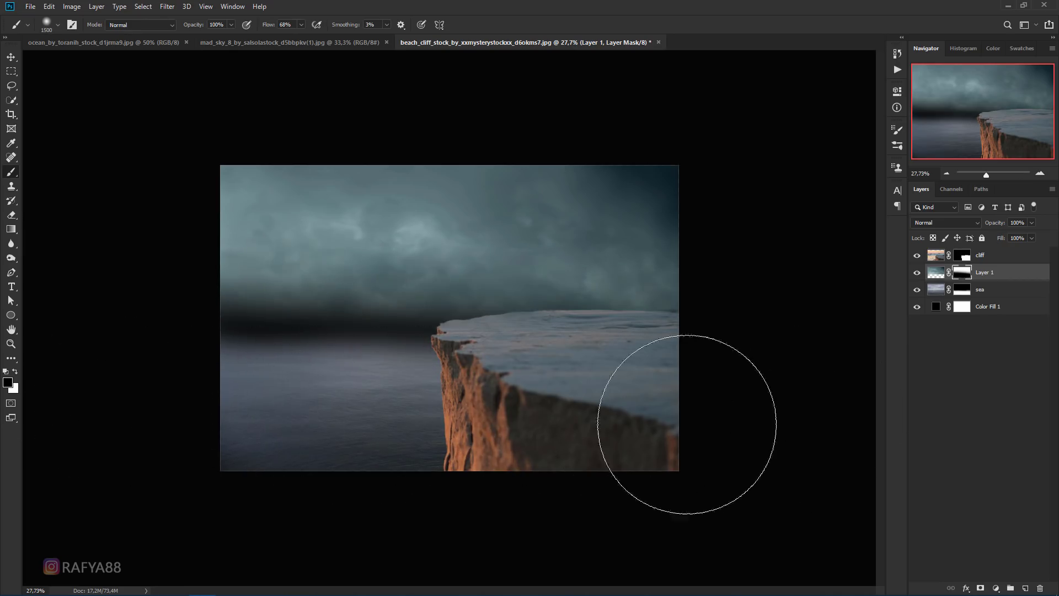
key(ctrl+2)
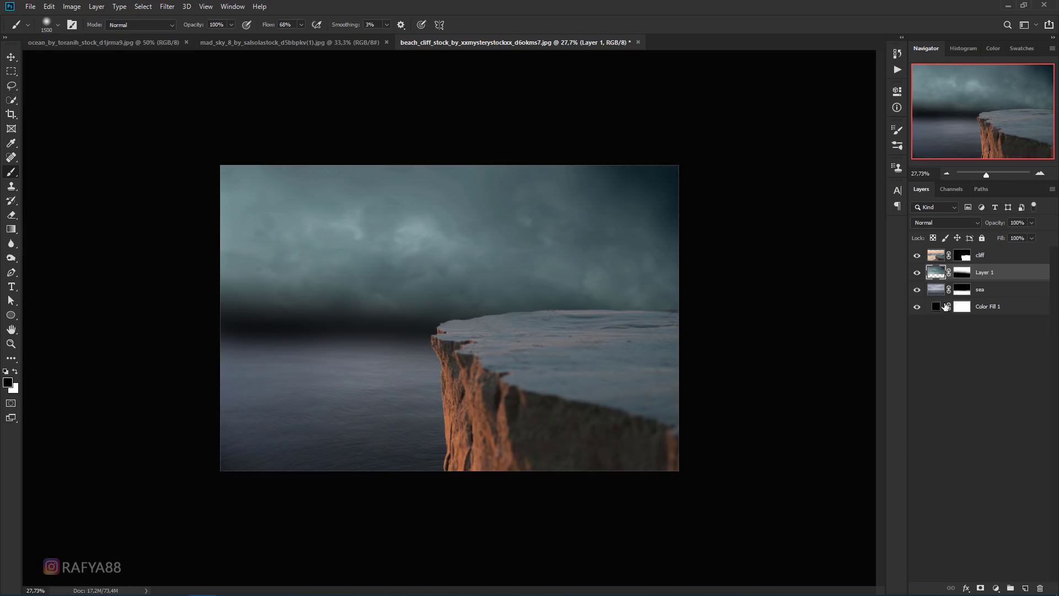
double_click(935, 306)
Change the Color Fill 1 background from black to a muted grey-teal sampled from the sky.
click(413, 282)
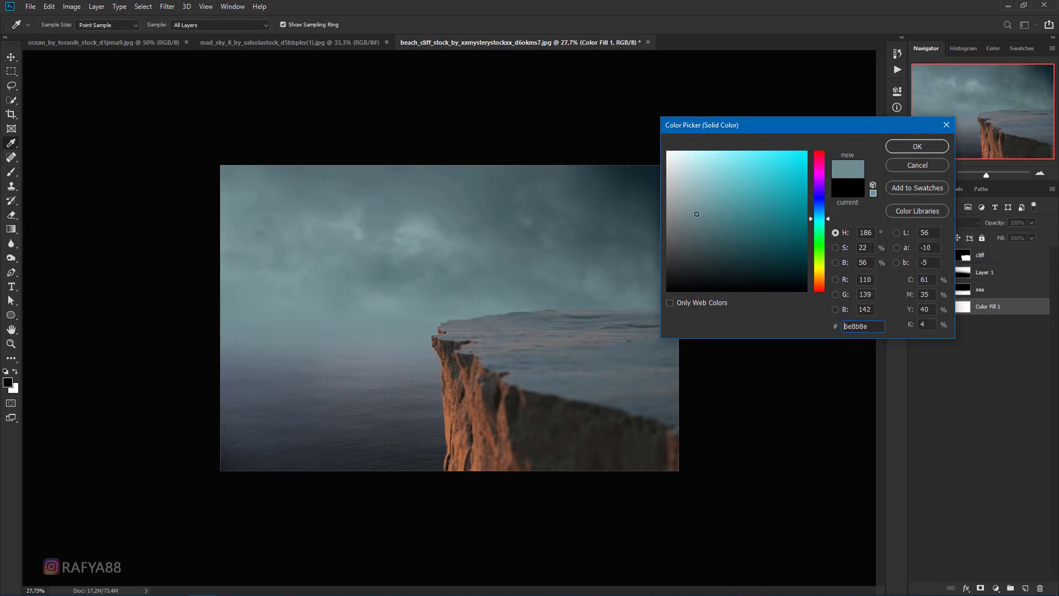
click(409, 277)
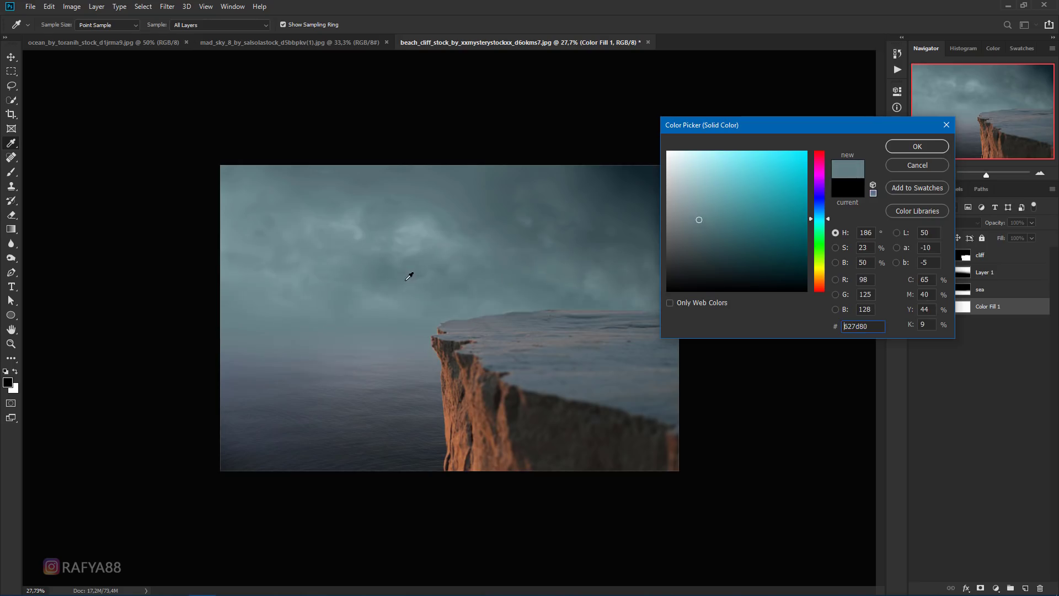
click(311, 281)
click(688, 216)
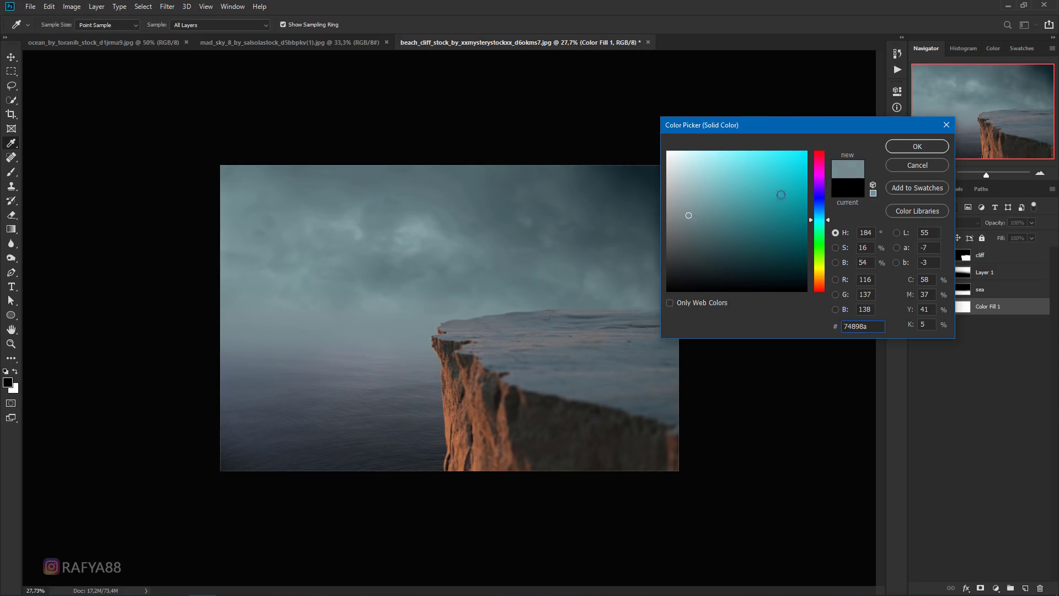
click(904, 147)
key(b)
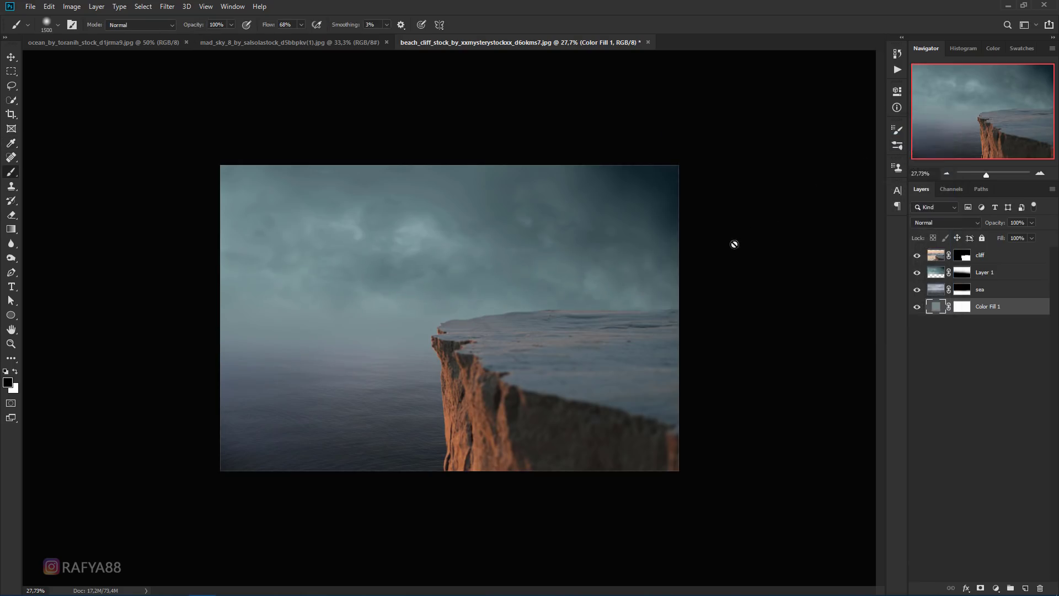
Rename the cloud layer, Layer 1, to 'sky'.
click(1005, 276)
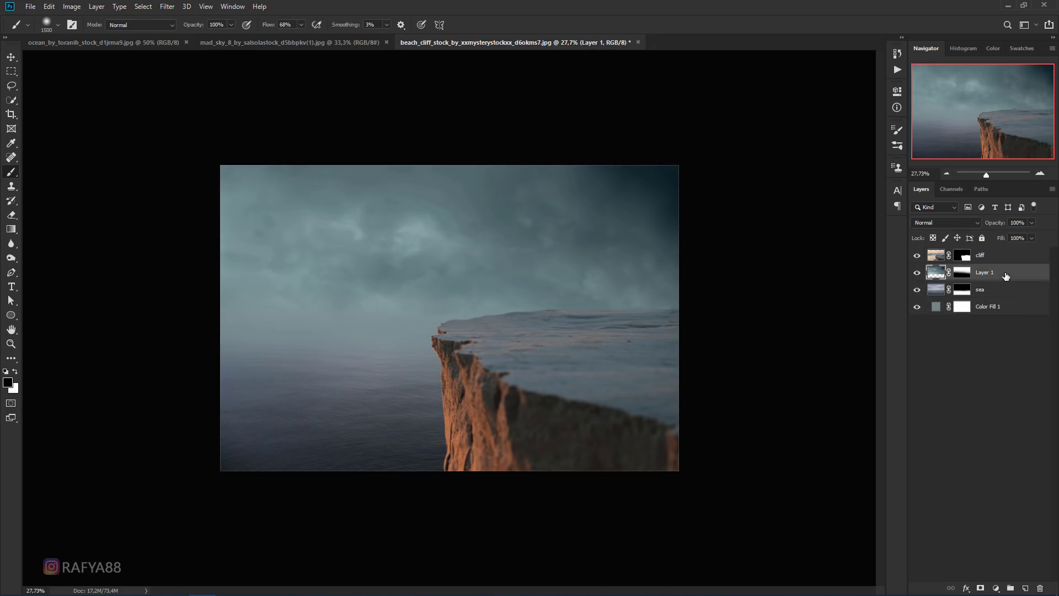
double_click(984, 272)
text(sky)
key(Return)
scroll(685, 310, up, 1)
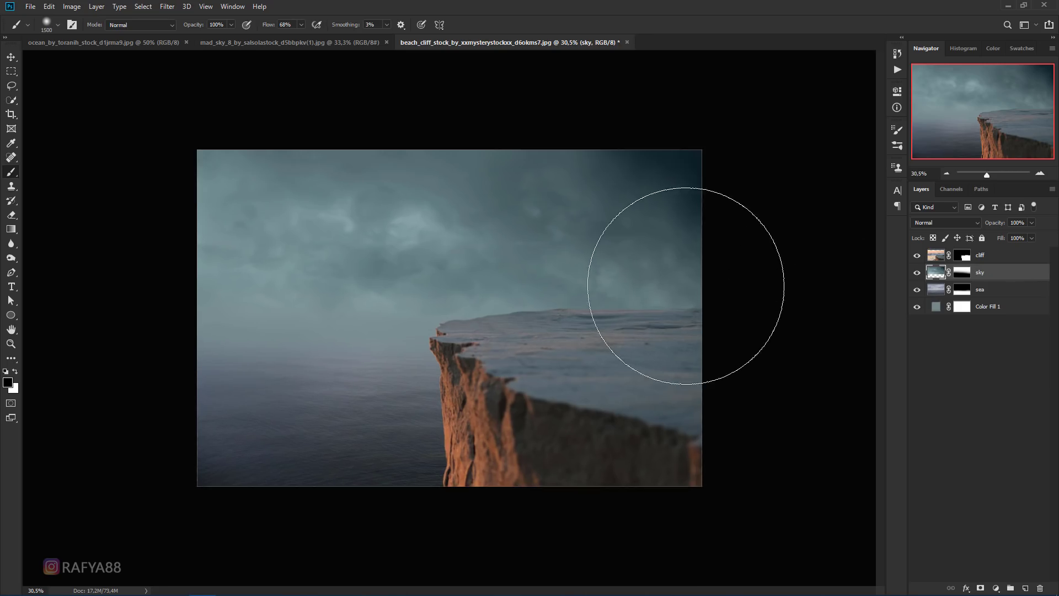
Color-balance the sky (Cyan -27, Blue +19) and sea (Cyan -29, Blue +11) toward cyan-blue.
key(ctrl+b)
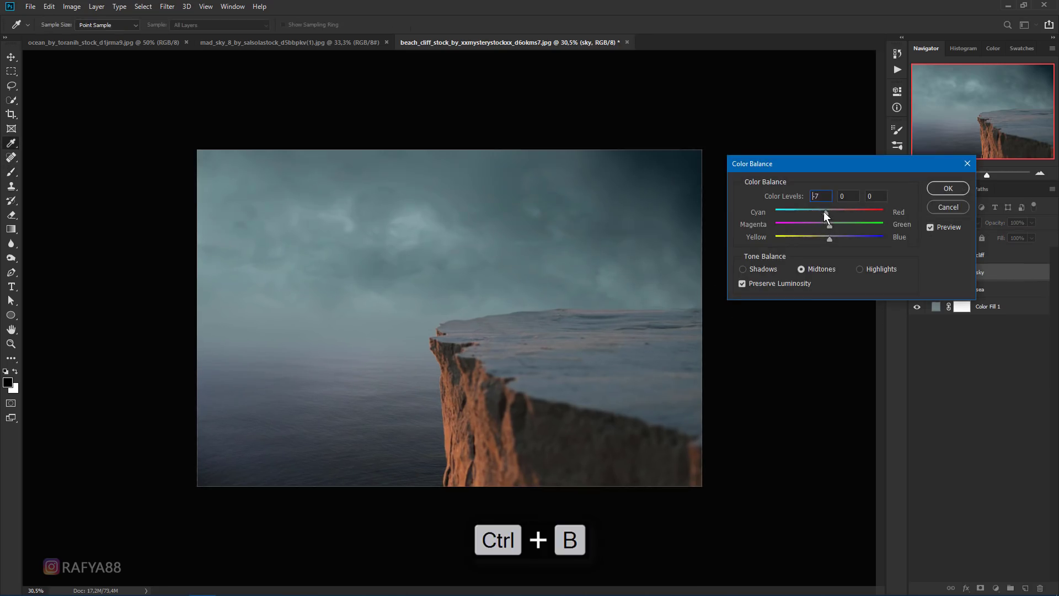
mouse_move(826, 214)
mouse_down()
mouse_move(815, 211)
mouse_move(839, 237)
mouse_up()
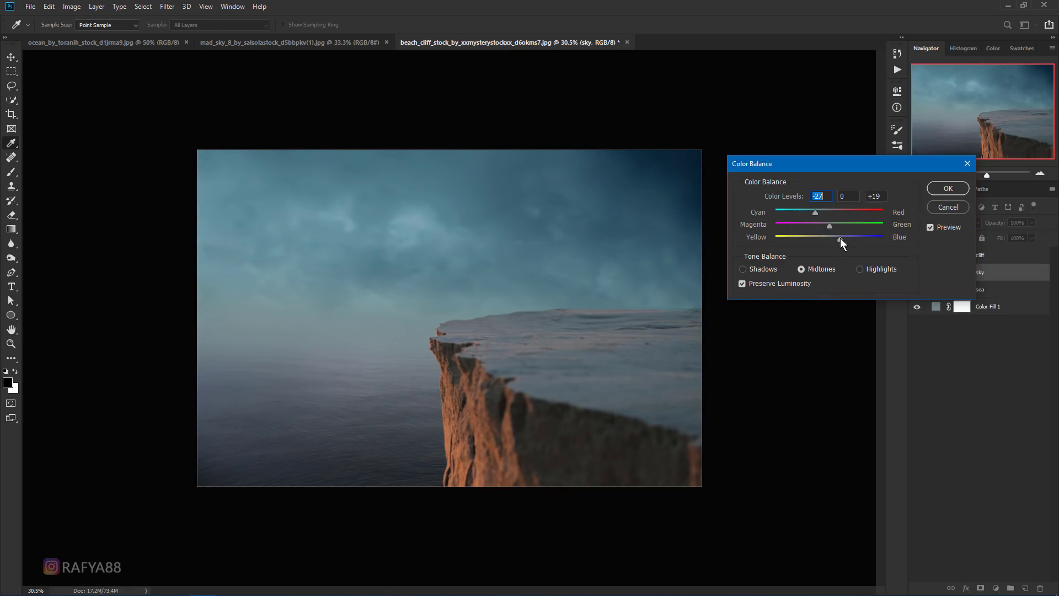
click(944, 189)
click(993, 289)
key(ctrl+b)
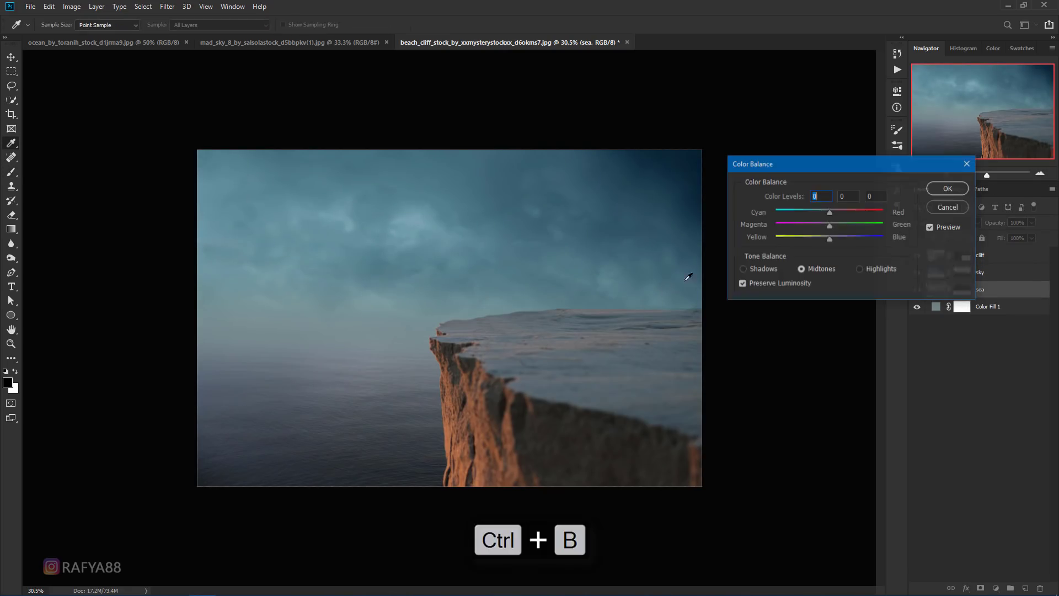
drag(816, 213, 835, 238)
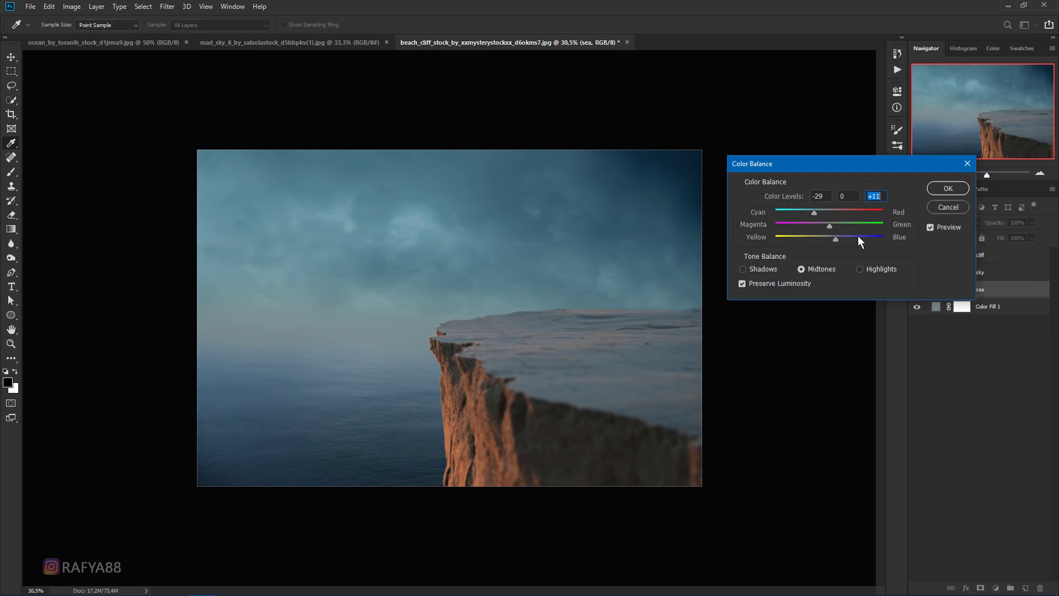
click(947, 188)
key(b)
Make the Color Fill 1 background a brighter teal sampled from the sky.
click(936, 310)
double_click(936, 311)
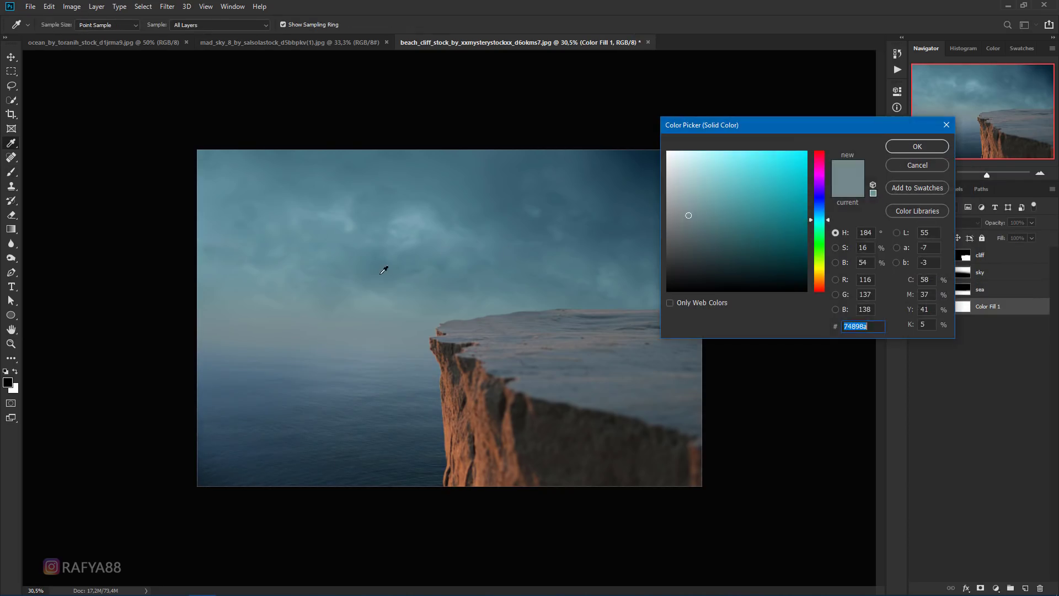
mouse_move(385, 267)
mouse_down()
mouse_move(331, 280)
mouse_move(342, 267)
mouse_move(333, 287)
mouse_move(311, 289)
mouse_up()
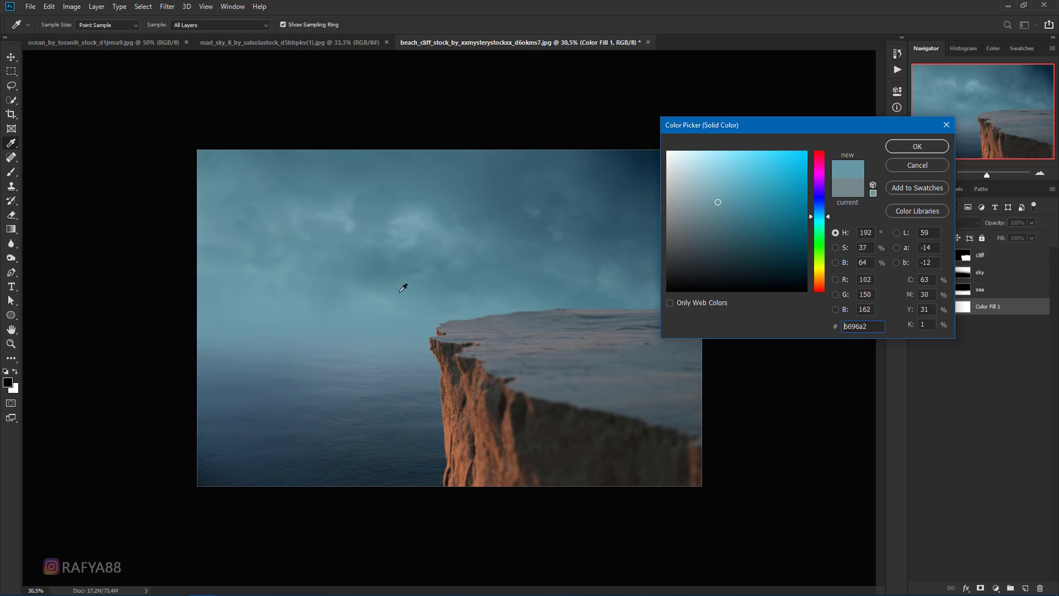
click(917, 146)
scroll(601, 302, down, 3)
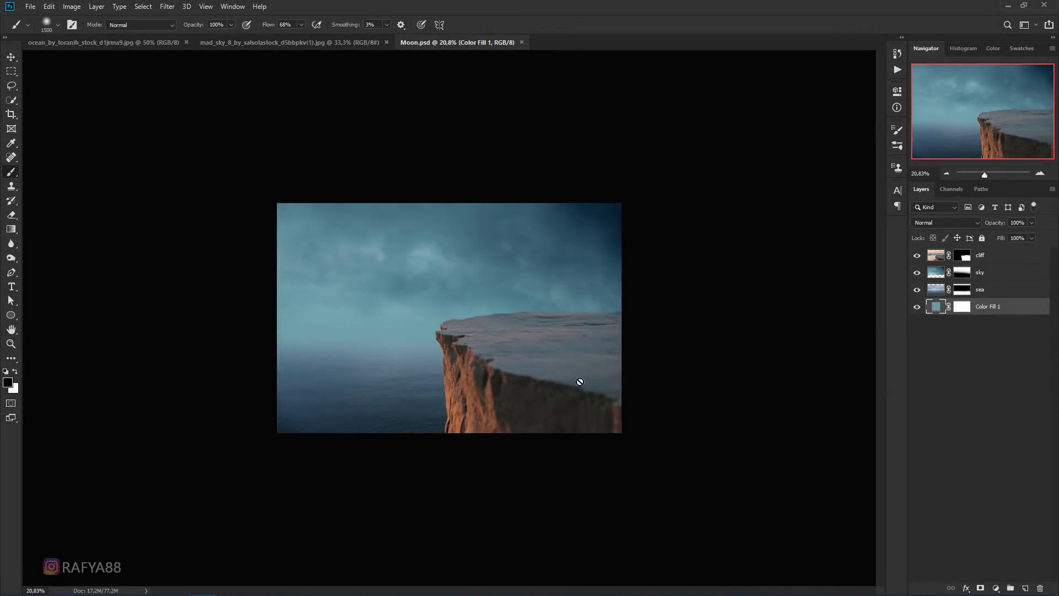
Merge the sky, sea and background fill layers into a single sky layer.
scroll(579, 382, up, 1)
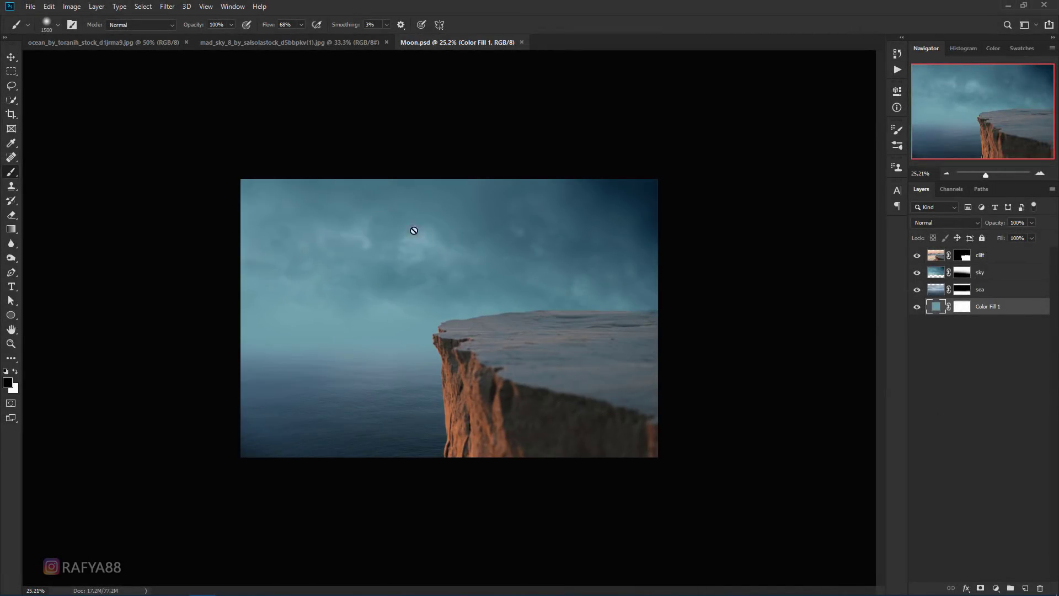
key(v)
click(990, 278)
shift+click(993, 307)
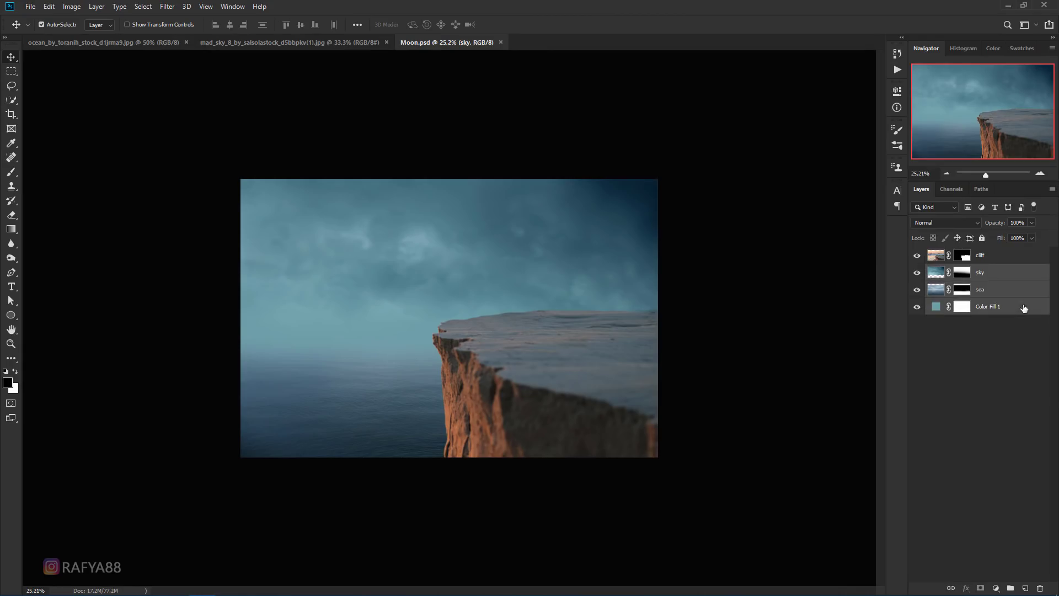
right_click(996, 283)
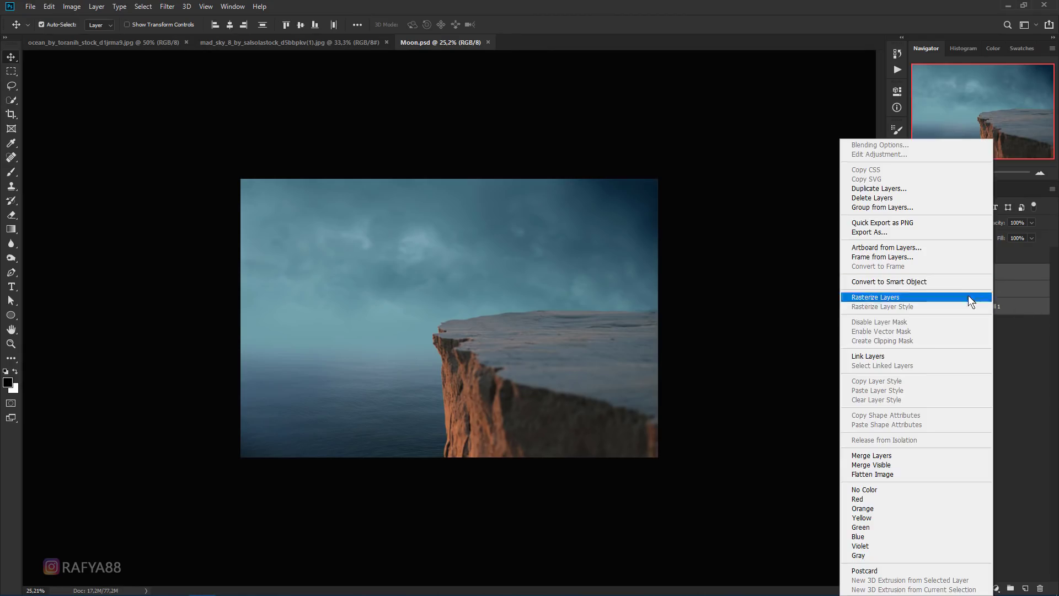
click(905, 453)
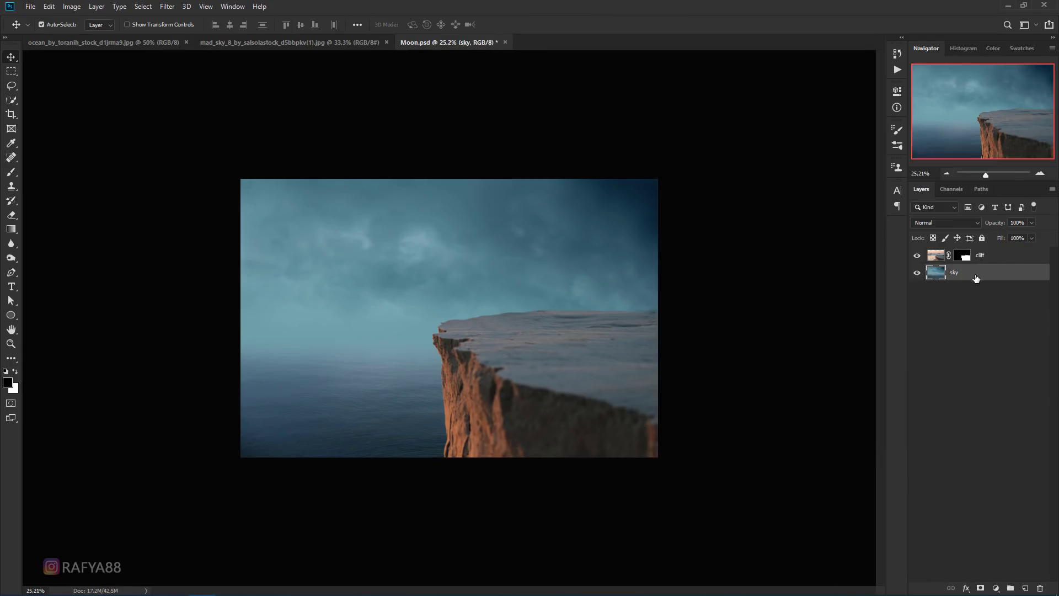
scroll(687, 359, up, 2)
scroll(639, 334, down, 1)
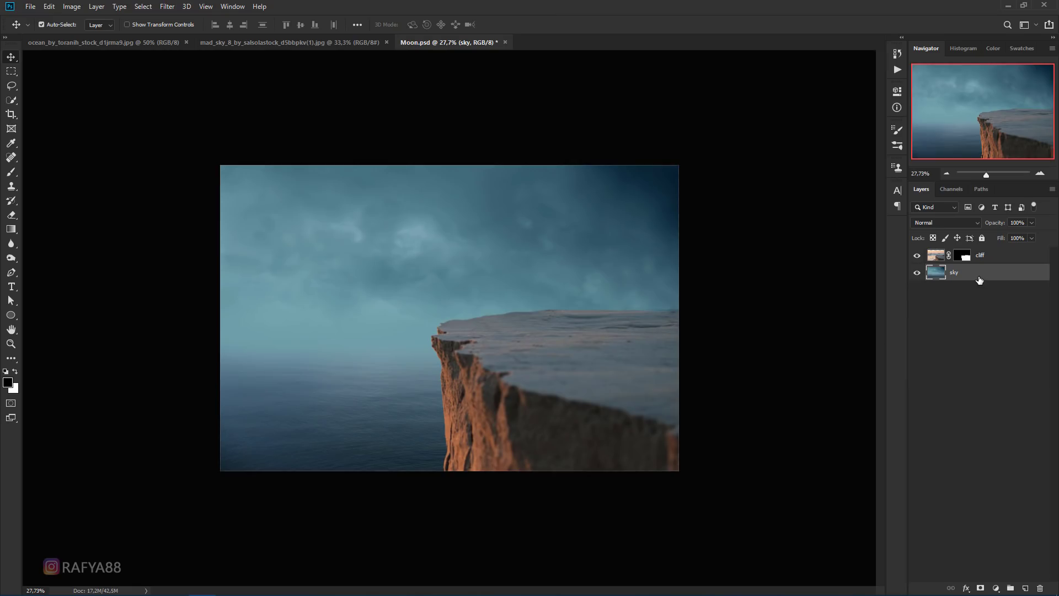
Duplicate the merged sky layer as 'sky copy'.
key(ctrl+j)
scroll(599, 381, up, 2)
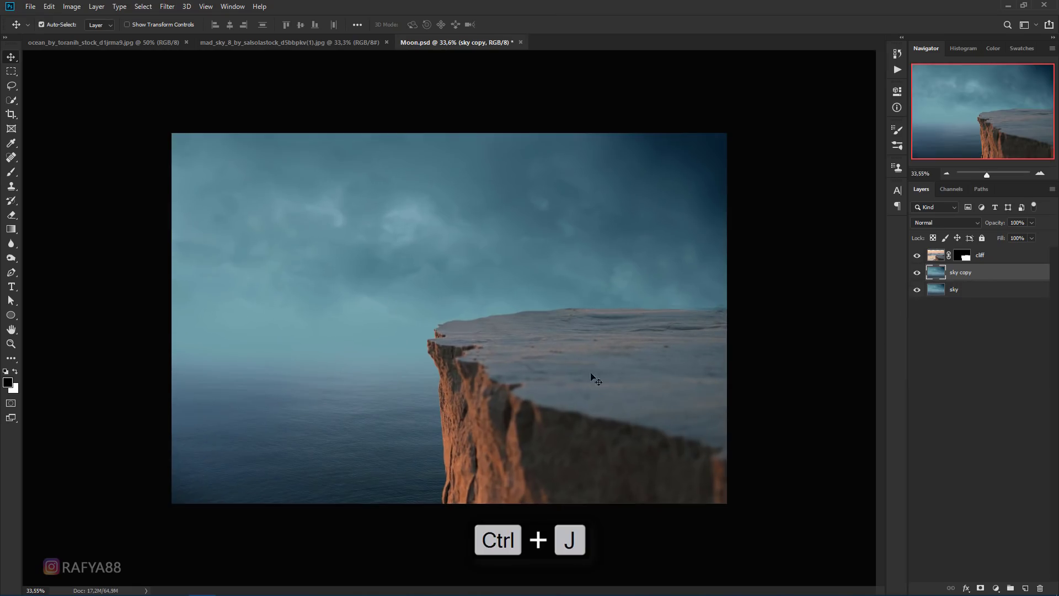
click(161, 6)
Apply a Camera Raw Filter to sky copy: Exposure -0.65, higher Clarity, slightly lower Highlights.
click(233, 71)
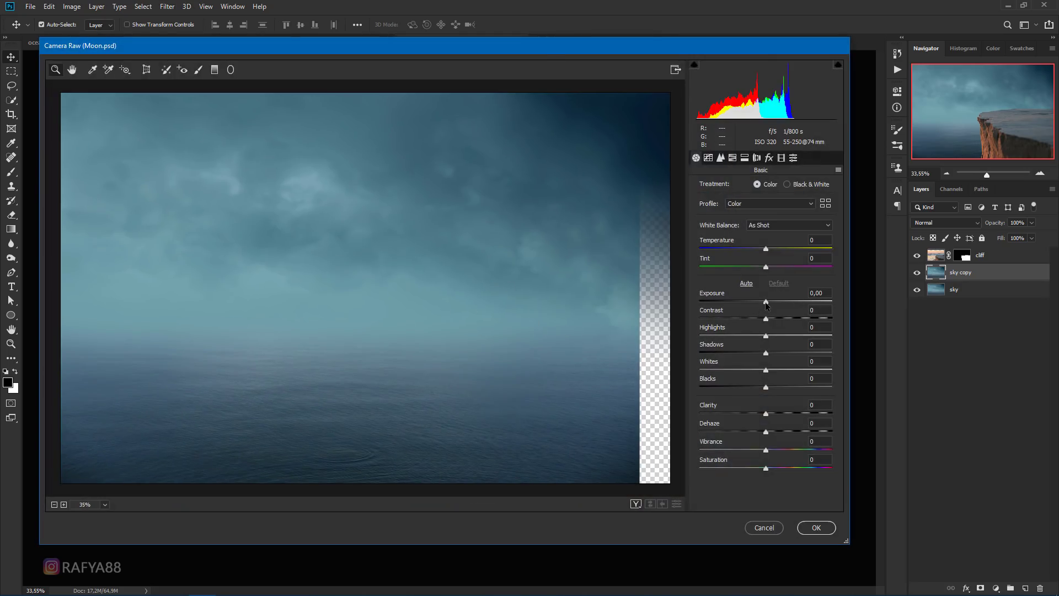
drag(765, 302, 757, 303)
mouse_move(766, 414)
mouse_down()
mouse_move(814, 413)
mouse_move(798, 413)
mouse_up()
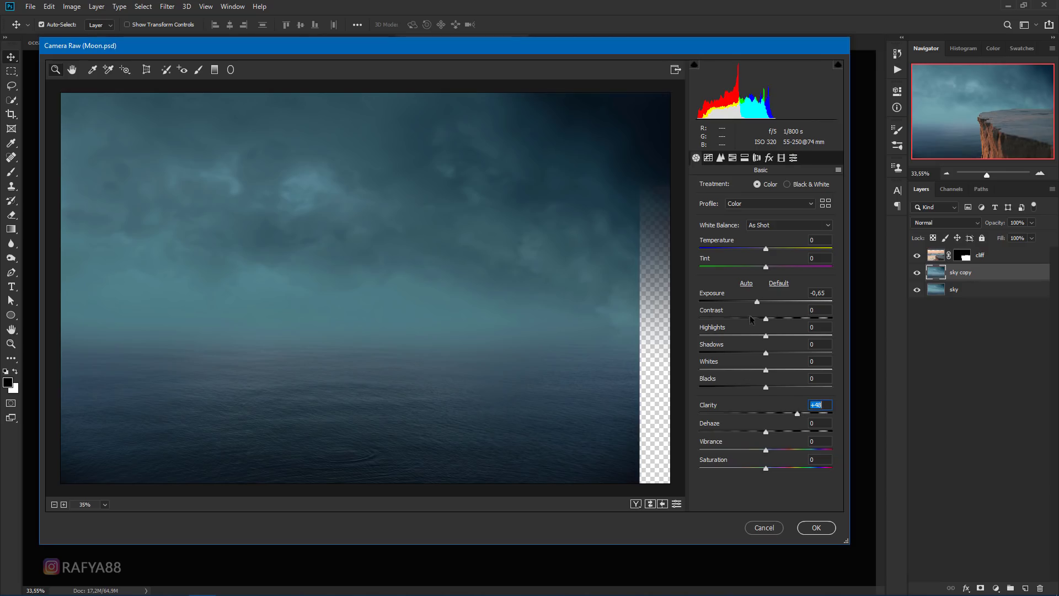
drag(766, 335, 762, 345)
click(816, 528)
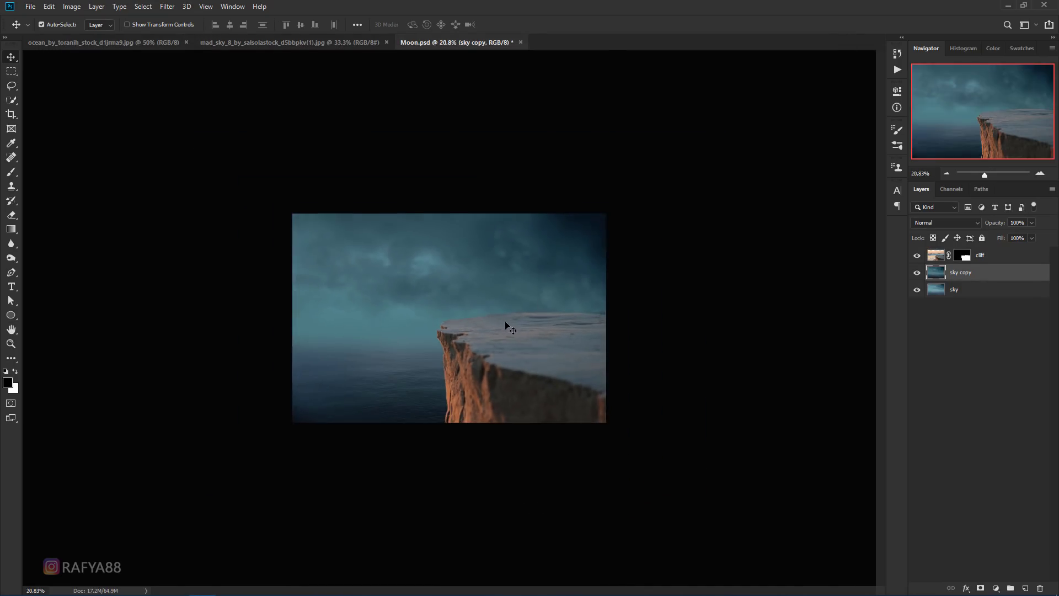
scroll(539, 339, up, 1)
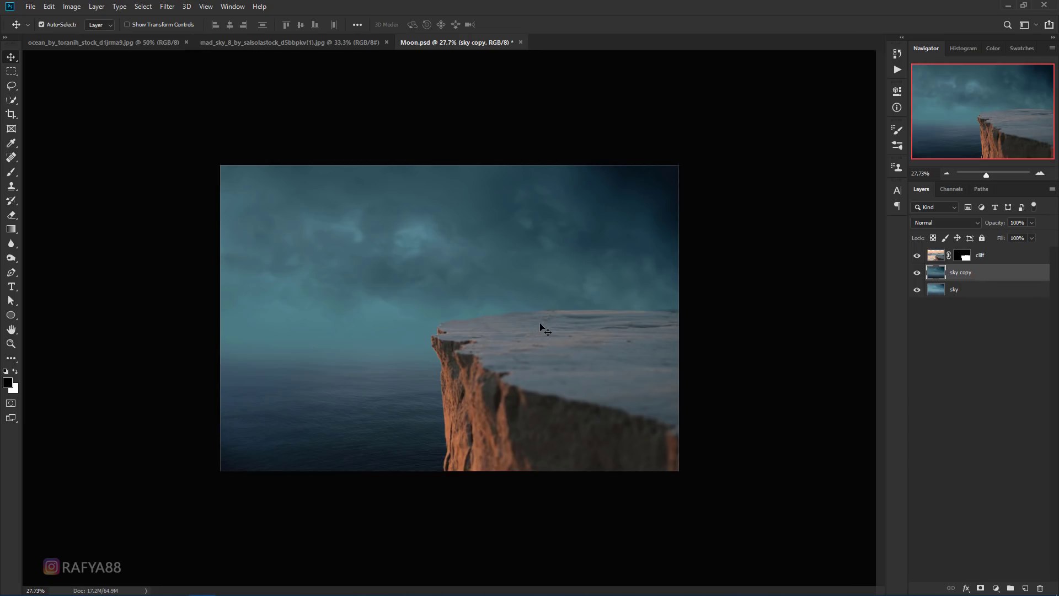
click(1009, 258)
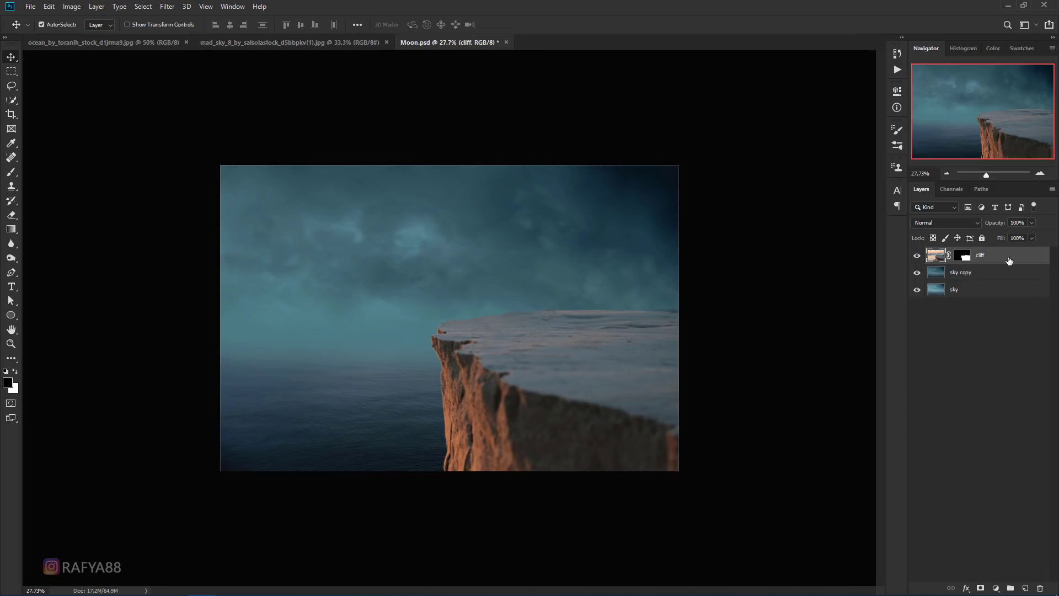
Add a Curves adjustment clipped to the cliff and pull the curve down to darken it.
click(997, 588)
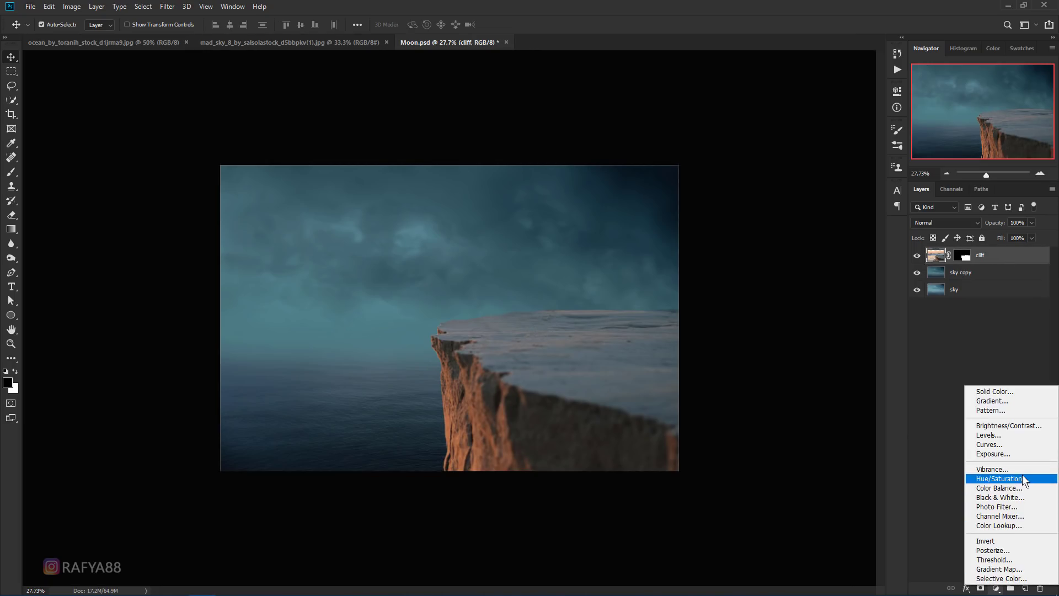
click(1024, 444)
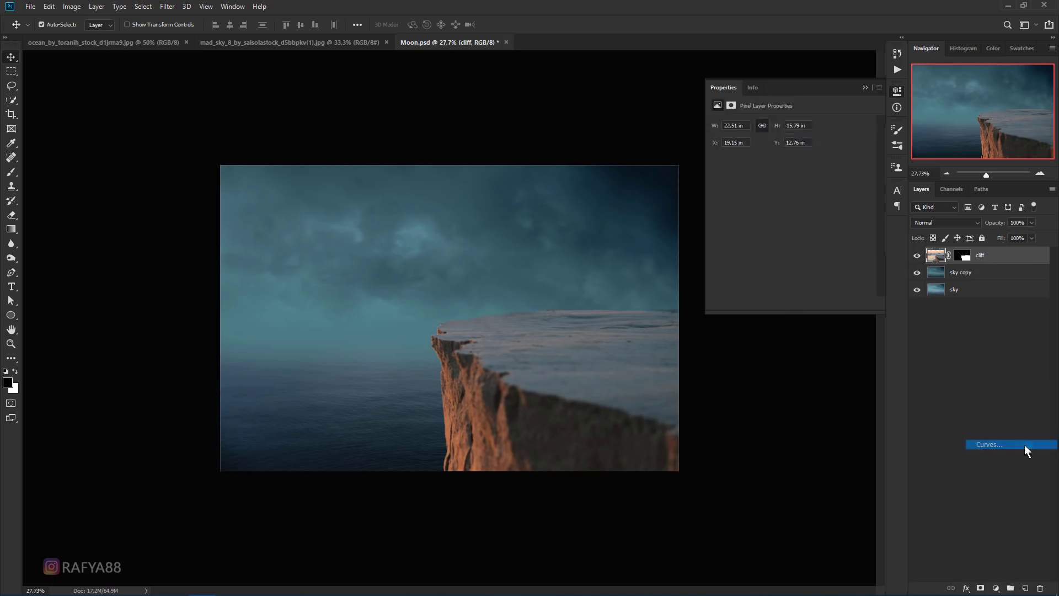
click(802, 302)
drag(867, 150, 867, 191)
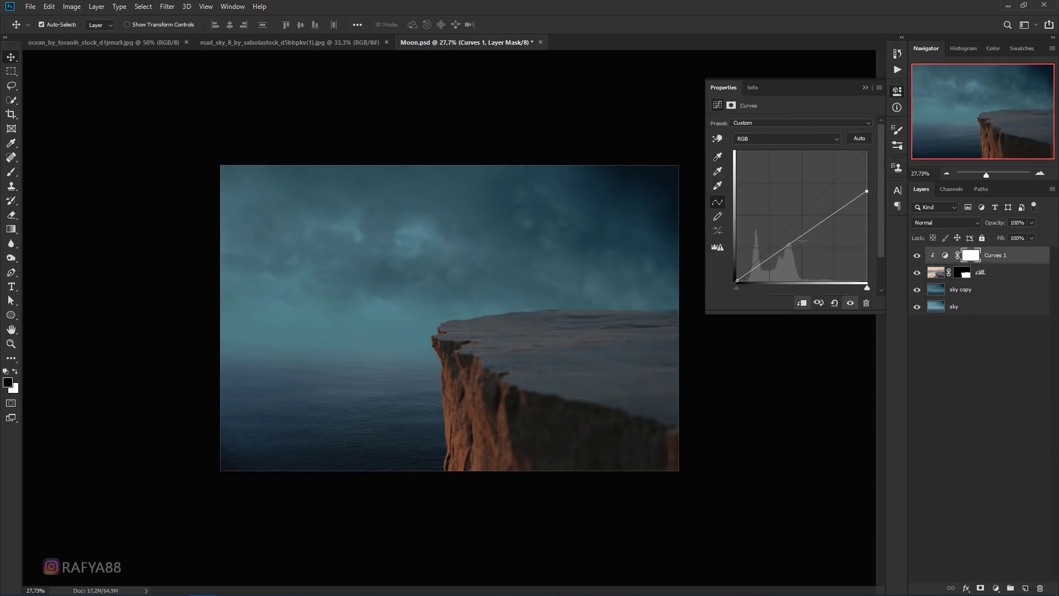
drag(795, 240, 795, 246)
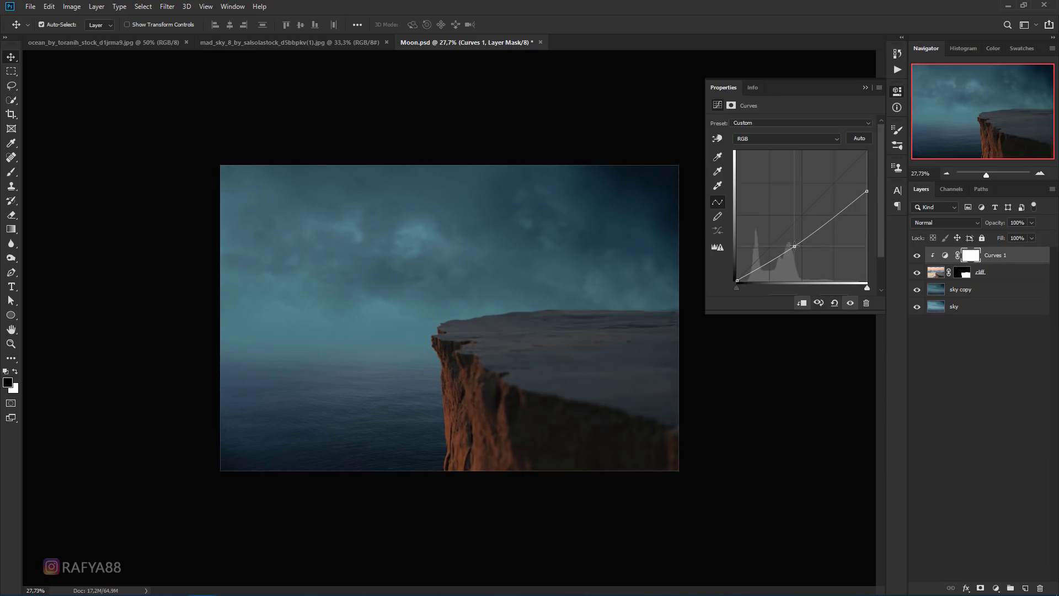
click(867, 87)
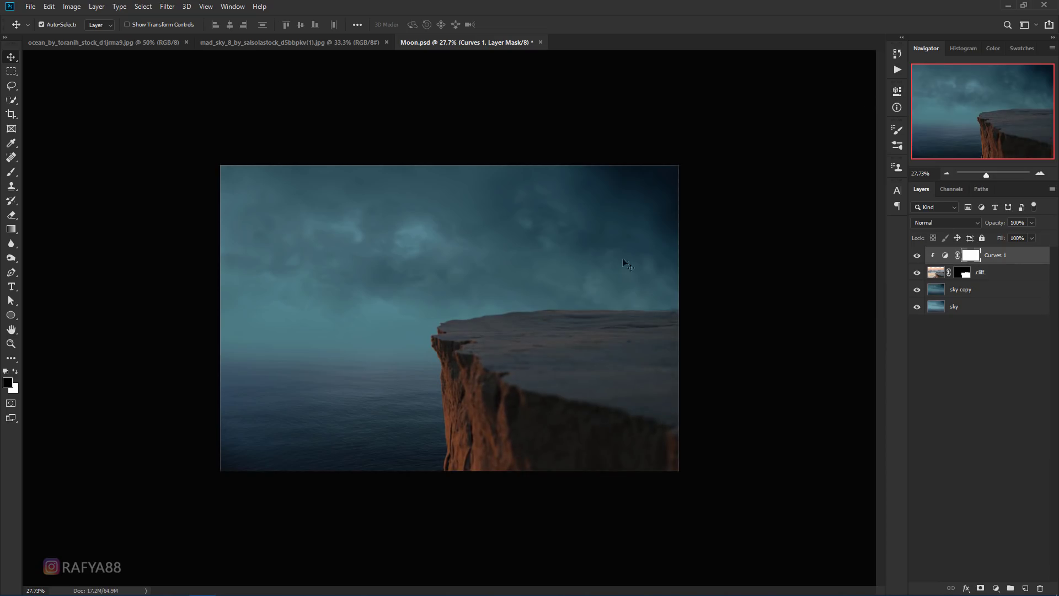
Paint the Curves mask with a 28% opacity brush to ease darkening on the cliff top.
click(12, 172)
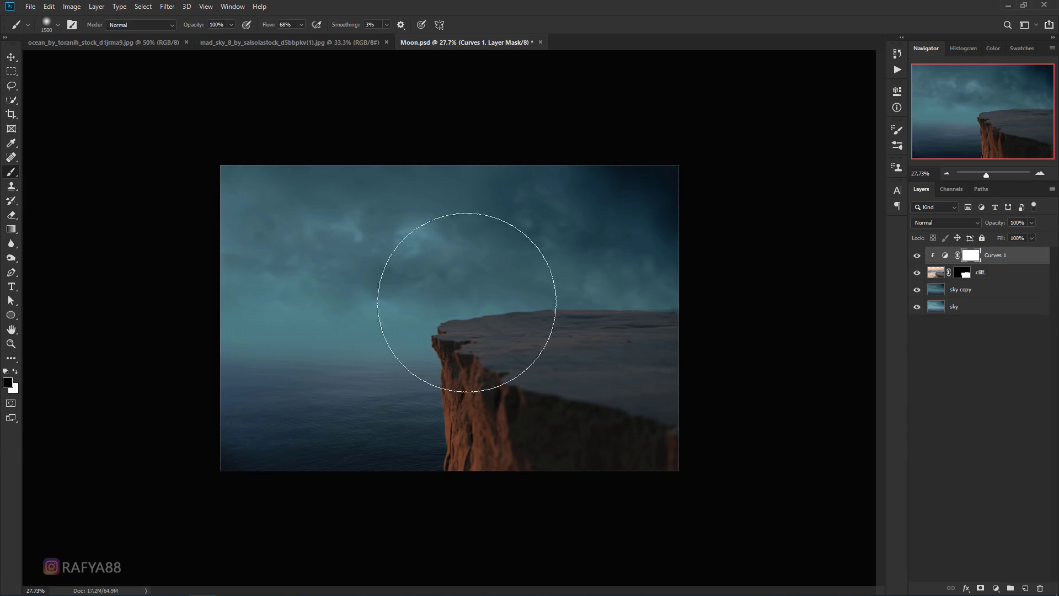
scroll(466, 302, up, 2)
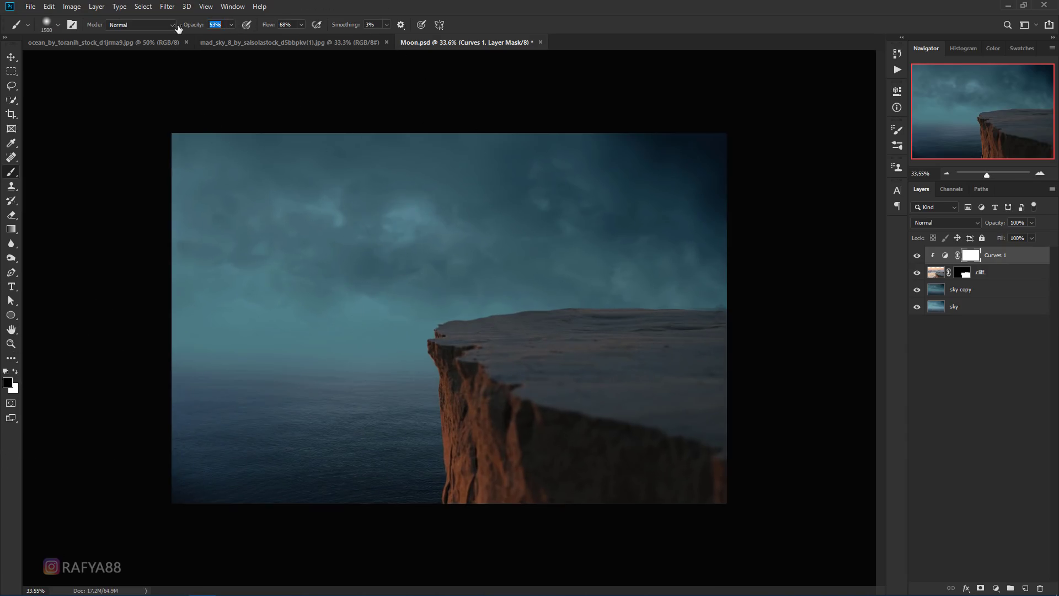
drag(206, 25, 166, 25)
key(bracketleft)
key(bracketleft)
key(bracketleft)
key(bracketleft)
key(bracketleft)
key(bracketleft)
key(bracketleft)
mouse_move(601, 346)
mouse_down()
mouse_move(629, 350)
mouse_move(463, 332)
mouse_move(678, 375)
mouse_move(557, 371)
mouse_up()
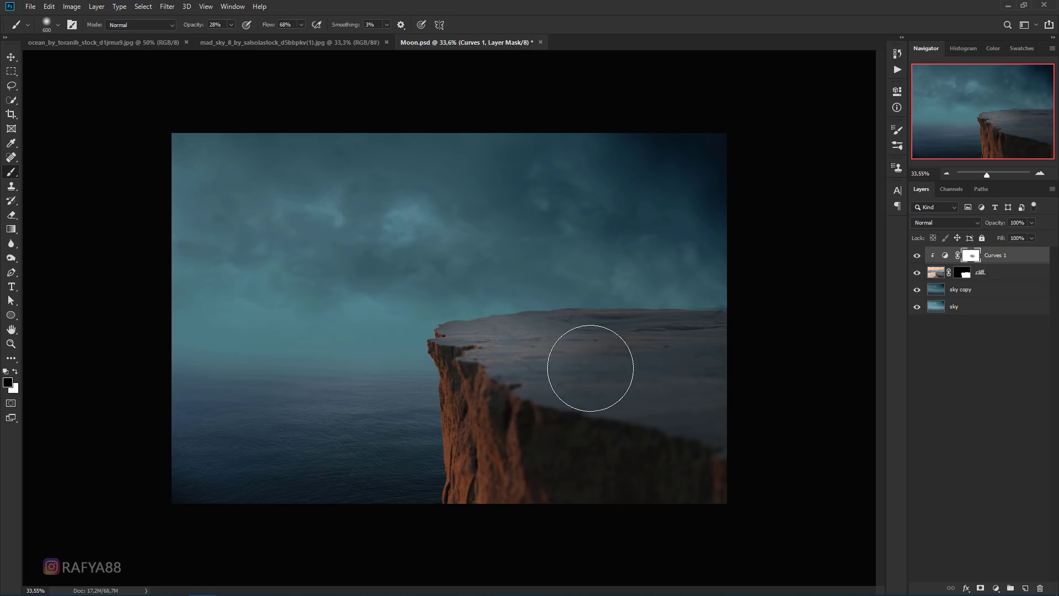
scroll(556, 297, down, 1)
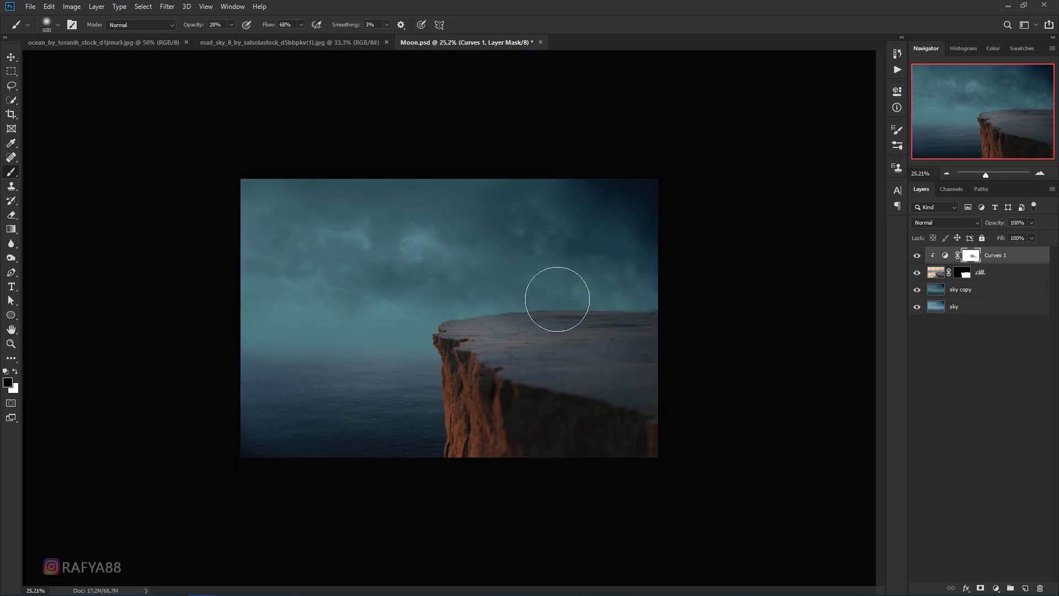
click(916, 255)
scroll(637, 293, down, 1)
scroll(637, 293, down, 1)
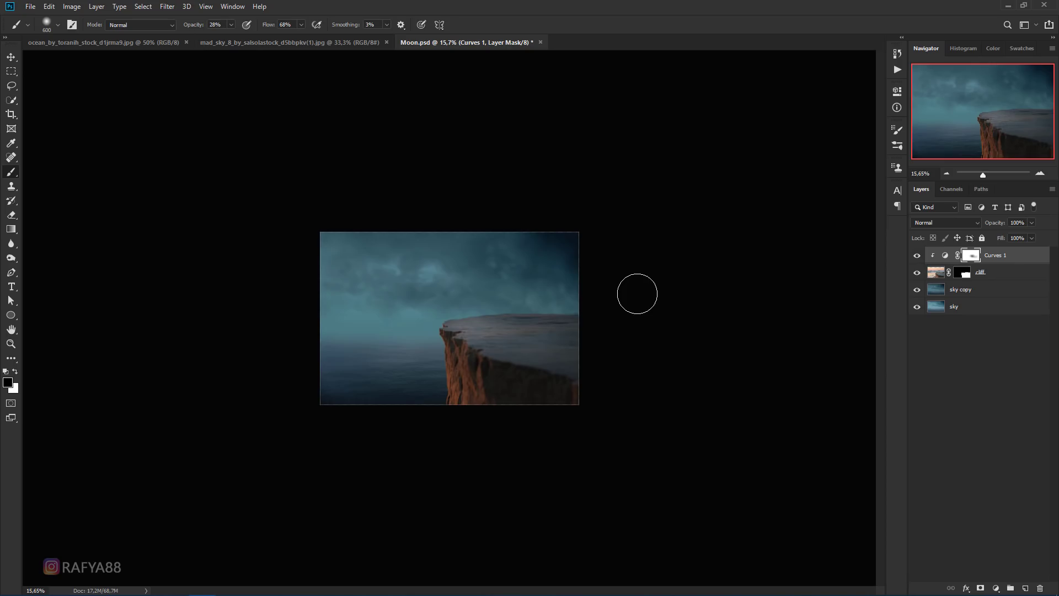
scroll(579, 328, up, 2)
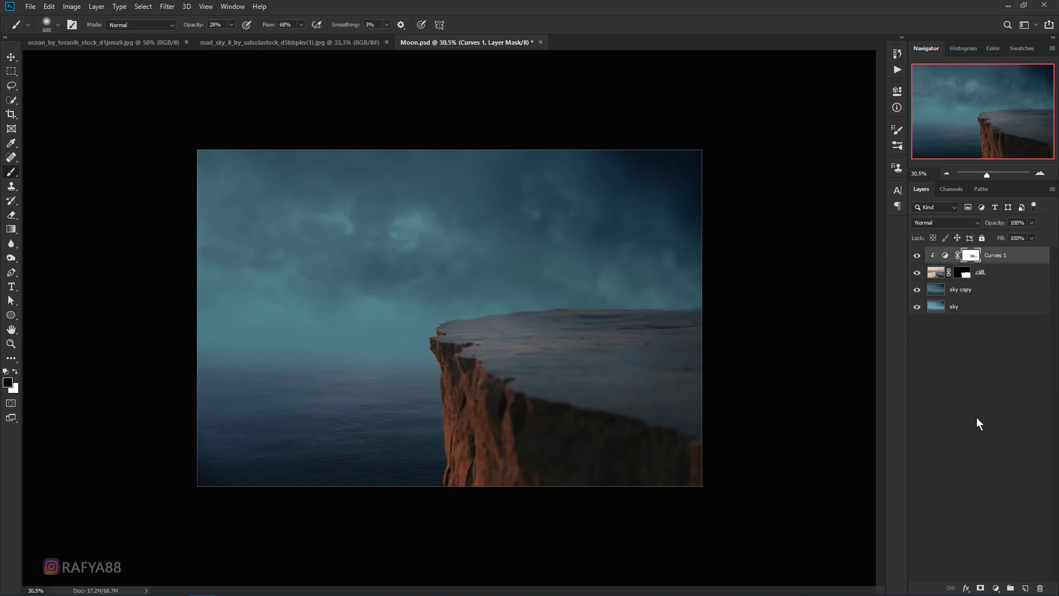
click(995, 587)
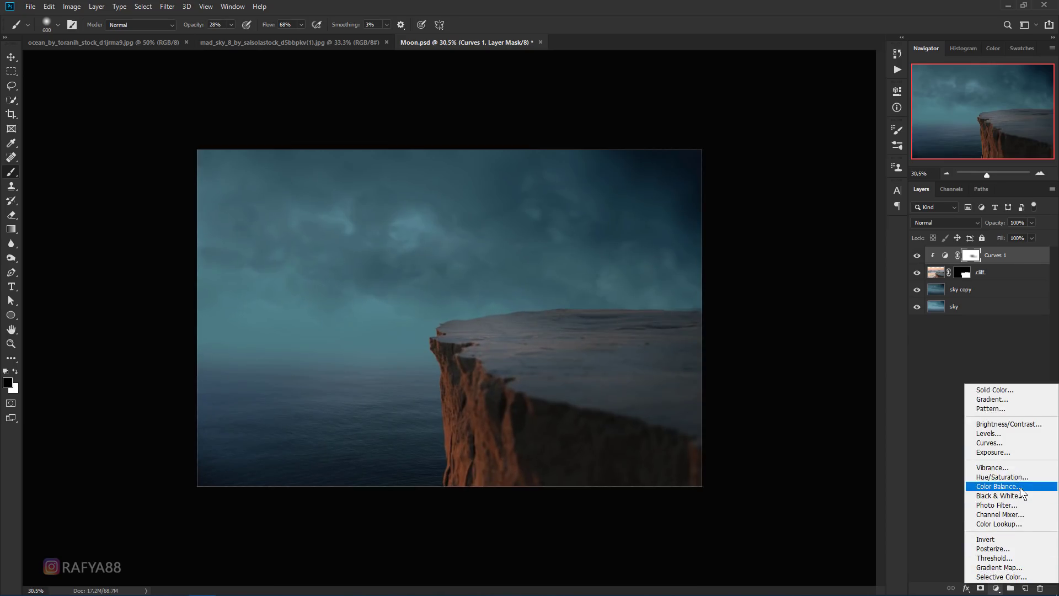
Add a clipped Hue/Saturation targeting the cliff's Reds, lowering their saturation and lightness.
click(1027, 477)
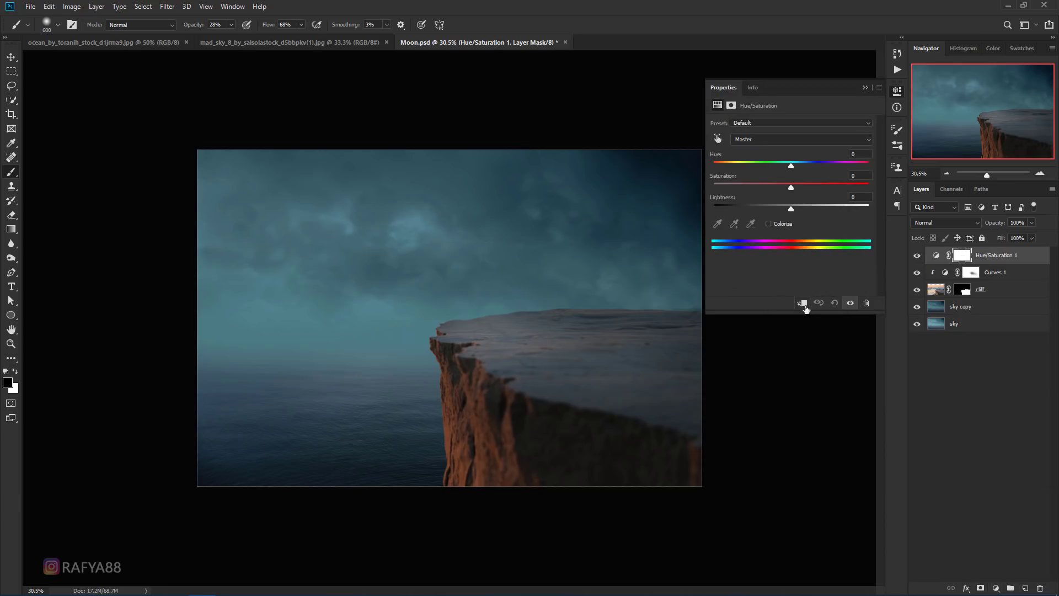
click(717, 139)
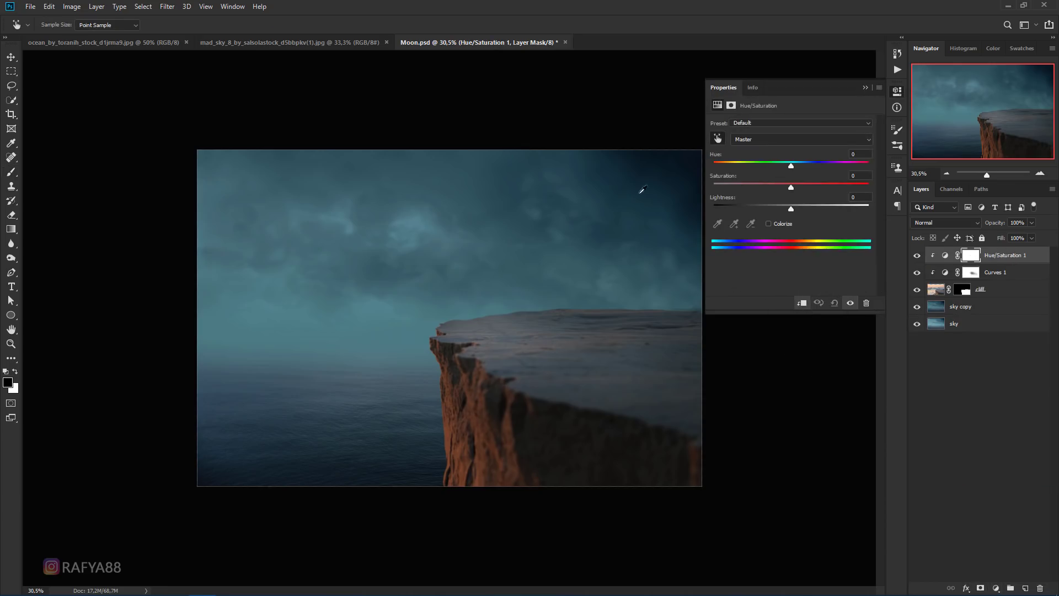
click(453, 422)
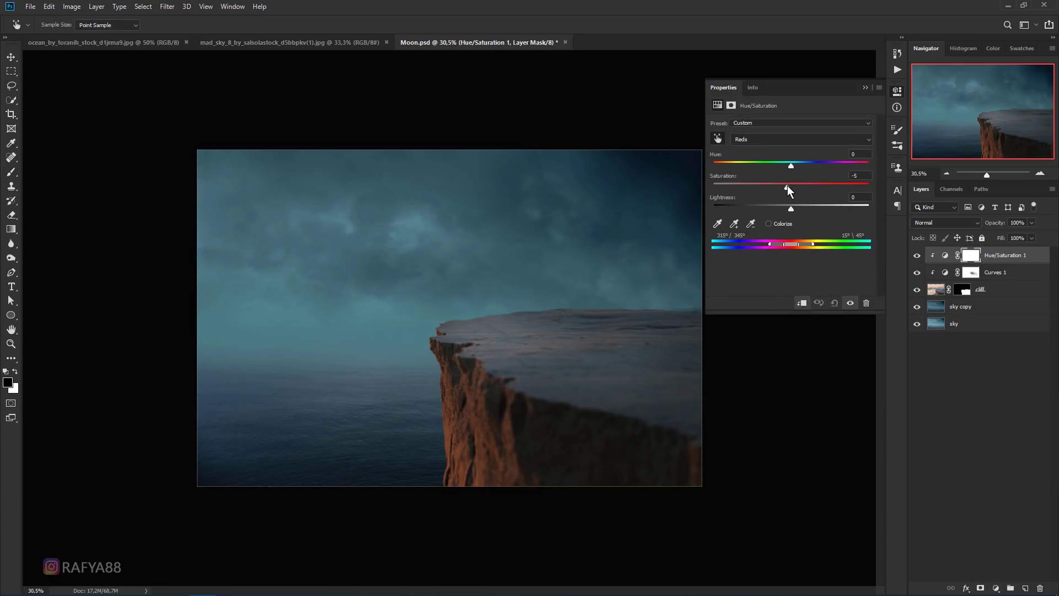
mouse_move(791, 187)
mouse_down()
mouse_move(771, 188)
mouse_move(783, 188)
mouse_up()
drag(727, 187, 731, 185)
drag(789, 207, 771, 207)
click(865, 87)
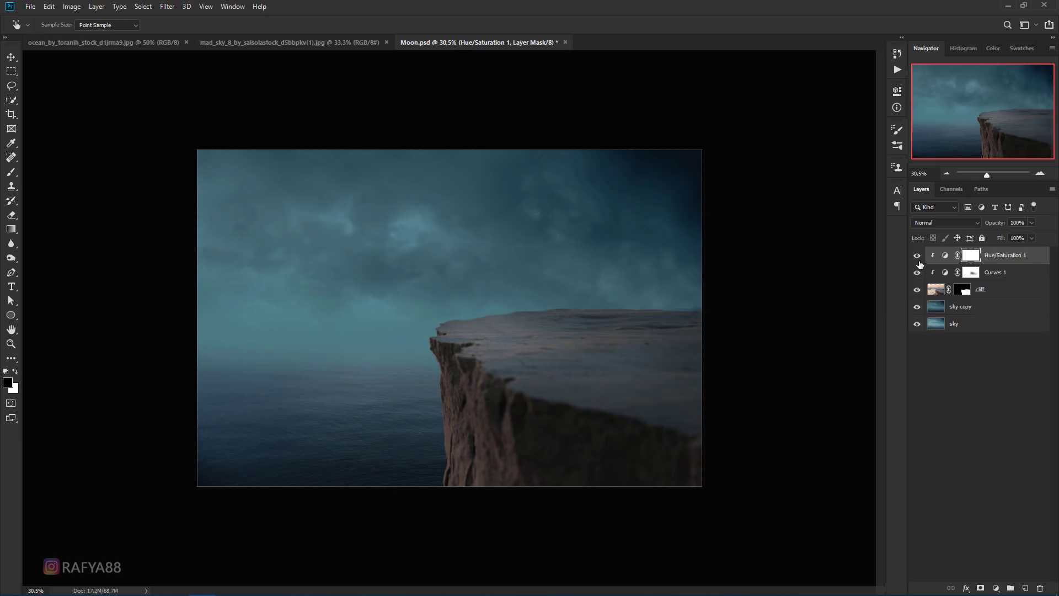
Toggle the Hue/Saturation layer to compare the cliff before and after.
click(919, 263)
scroll(613, 287, down, 5)
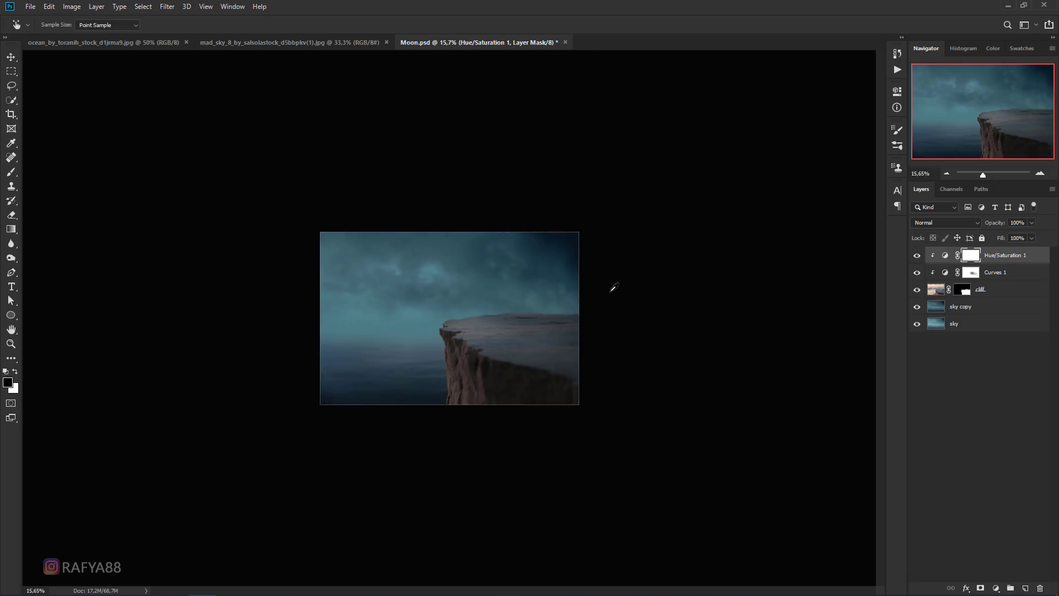
scroll(613, 287, down, 1)
scroll(531, 376, up, 2)
scroll(538, 371, up, 3)
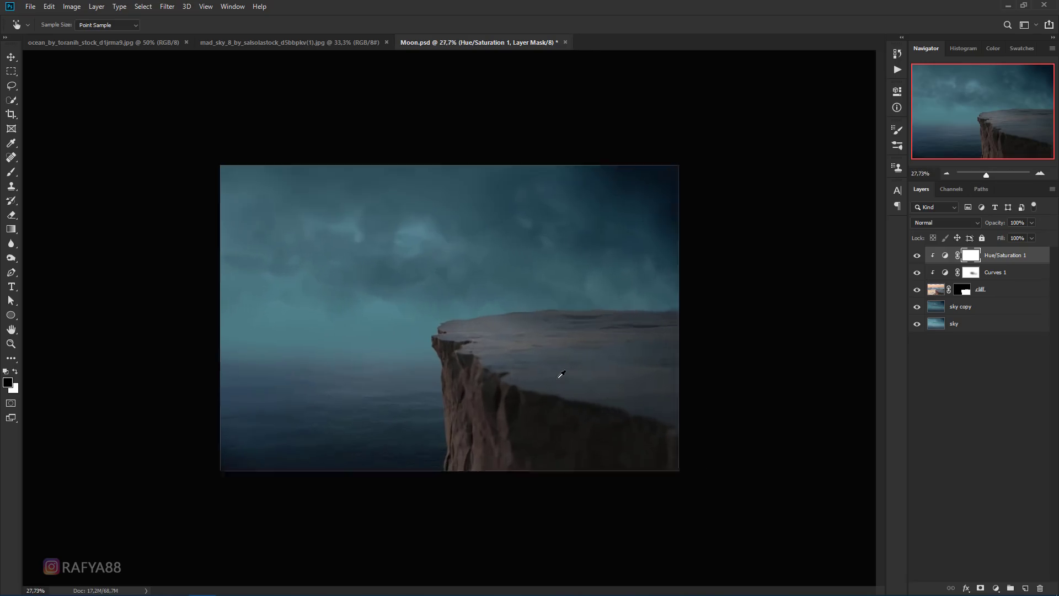
scroll(557, 374, up, 2)
scroll(556, 373, down, 1)
scroll(629, 368, down, 1)
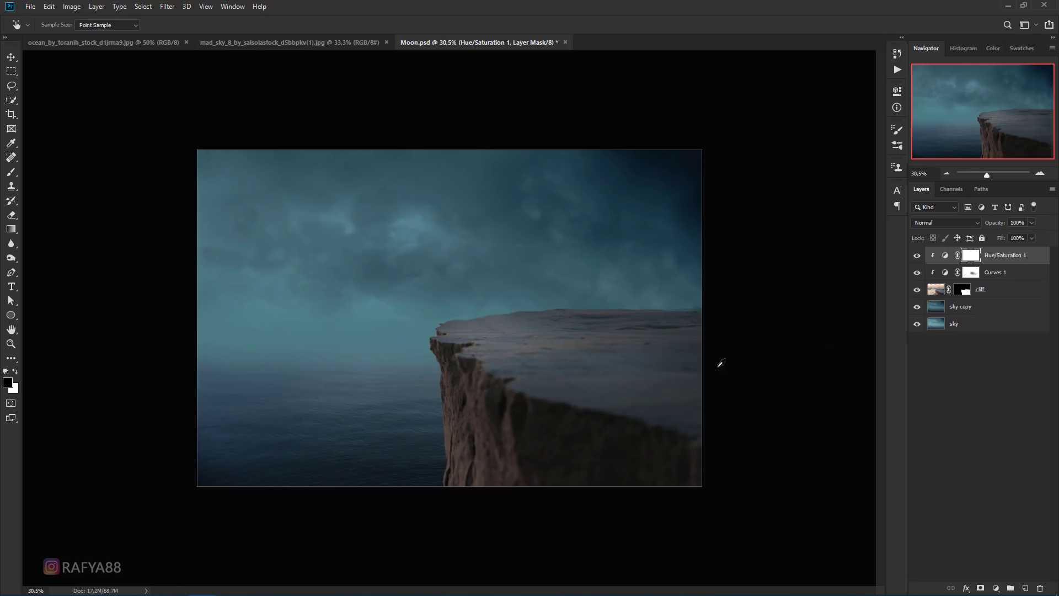
Add a Curves adjustment above sky copy, darkening midtones and slightly lifting highlights.
click(993, 312)
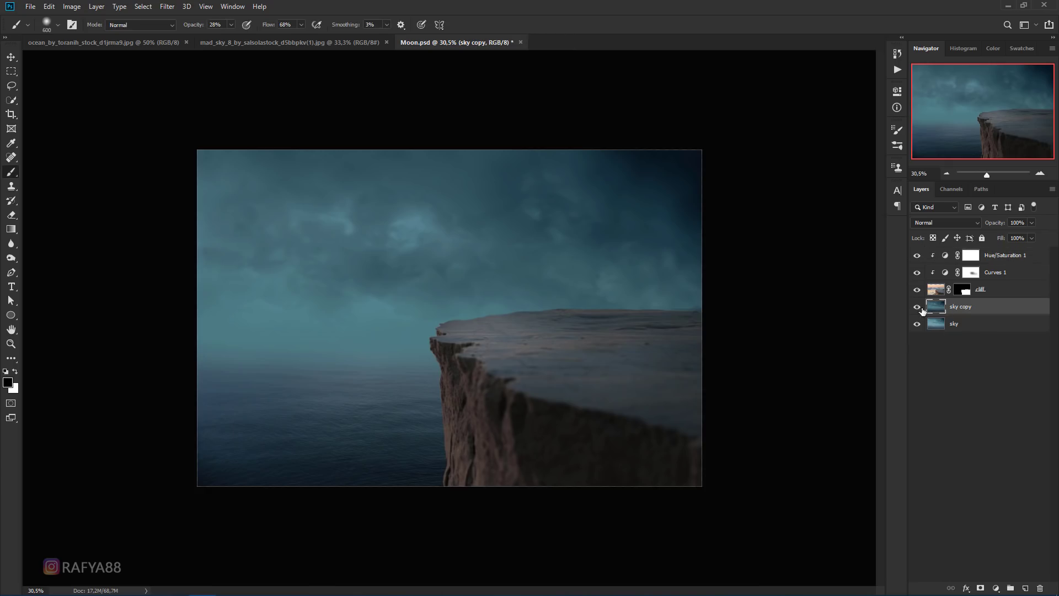
key(b)
click(996, 588)
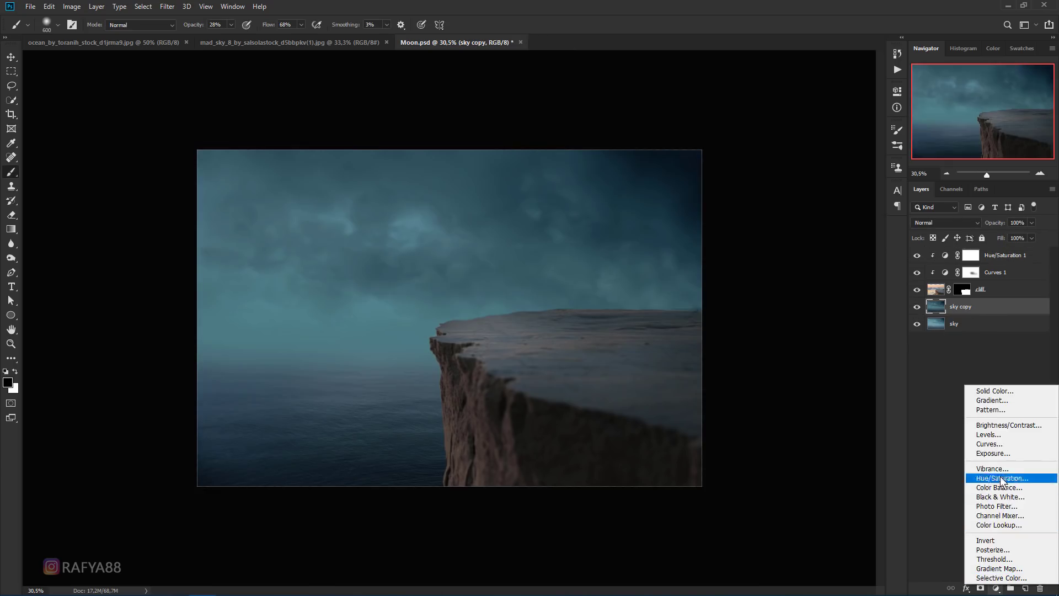
click(1012, 446)
drag(779, 239, 782, 244)
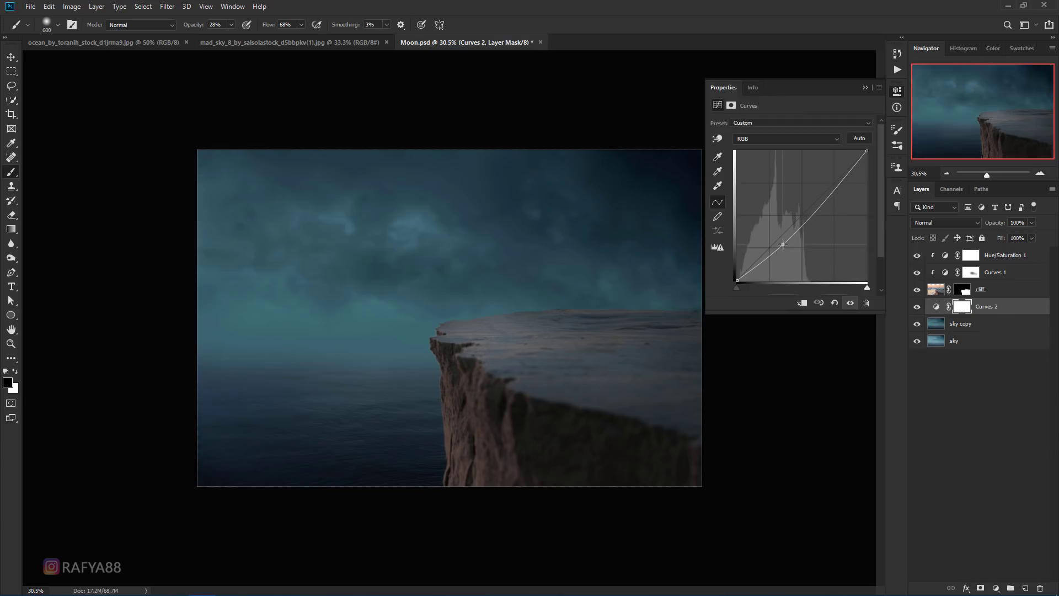
drag(815, 213, 815, 207)
click(865, 87)
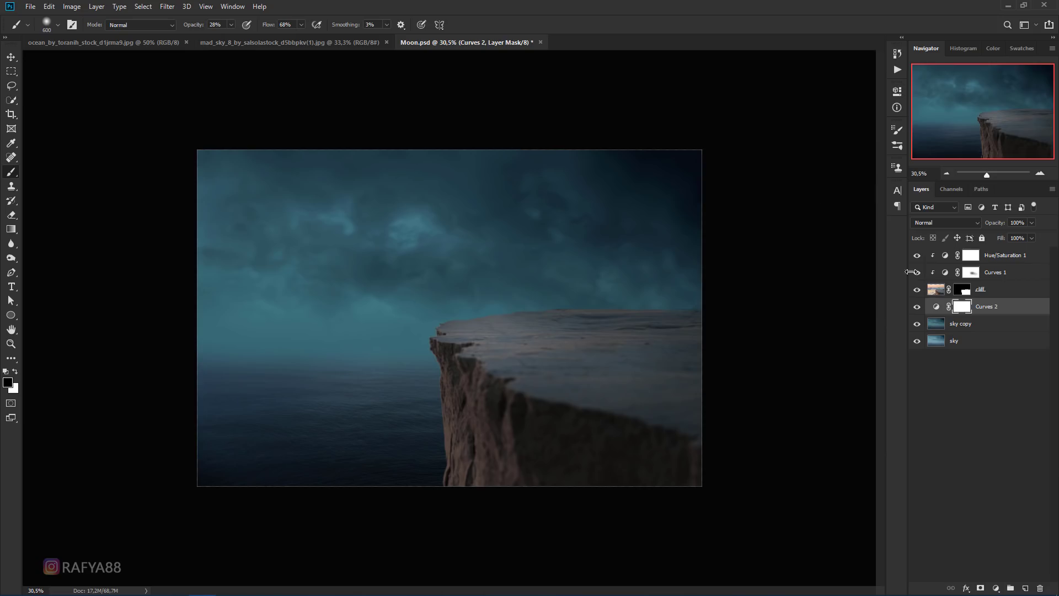
click(980, 324)
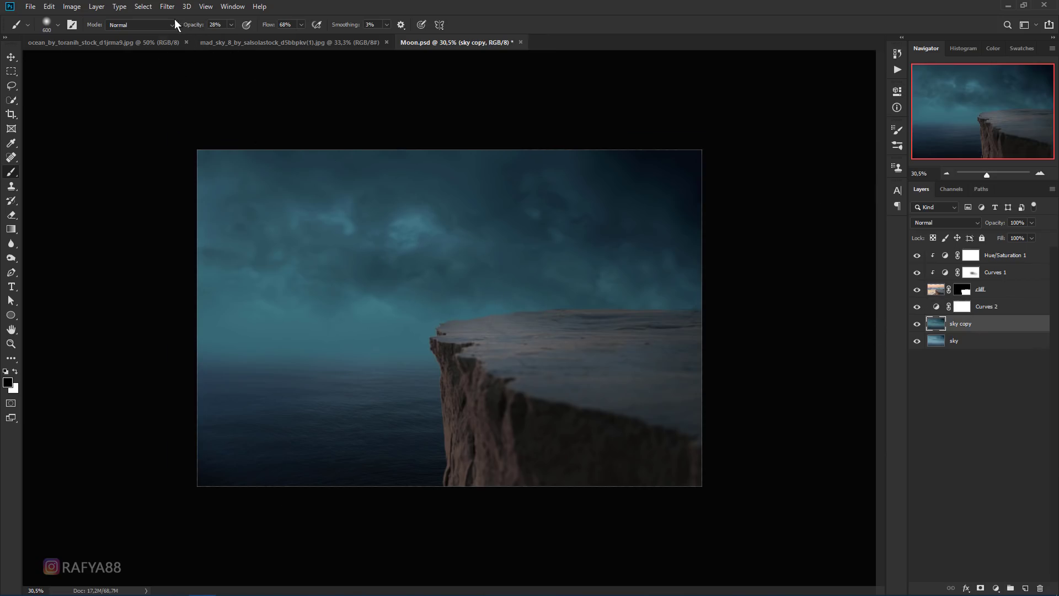
click(167, 6)
mouse_move(183, 141)
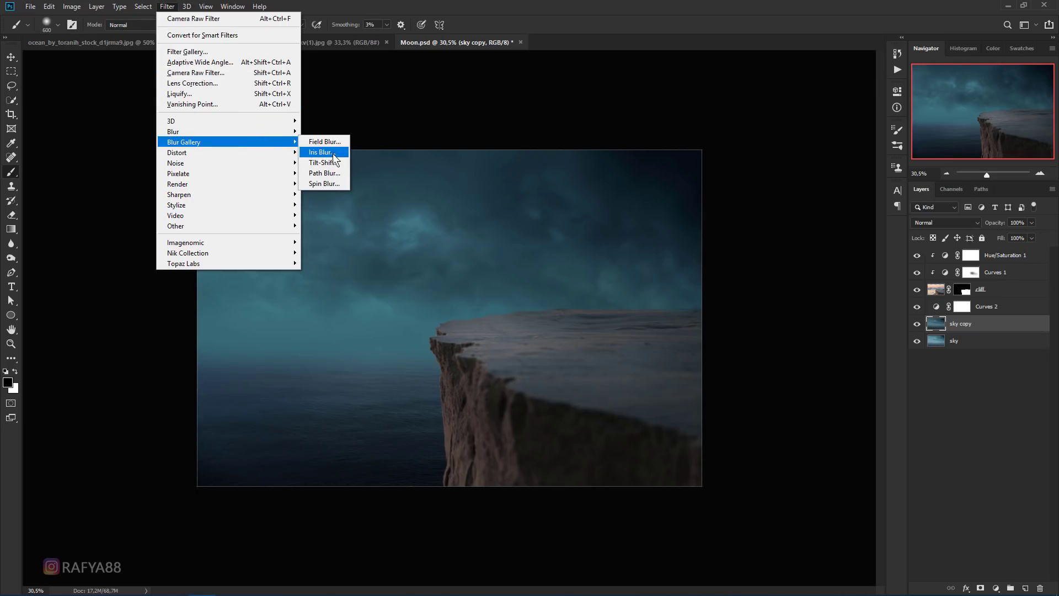
Apply a 23 px Tilt-Shift blur to sky copy with the sharp band moved down to the sea.
click(325, 162)
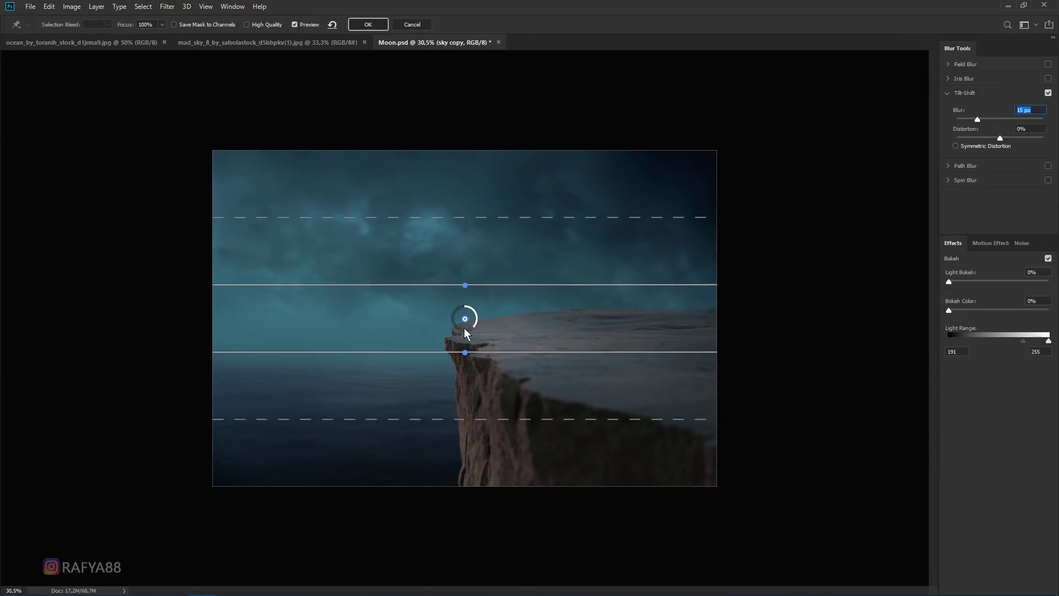
drag(465, 319, 471, 468)
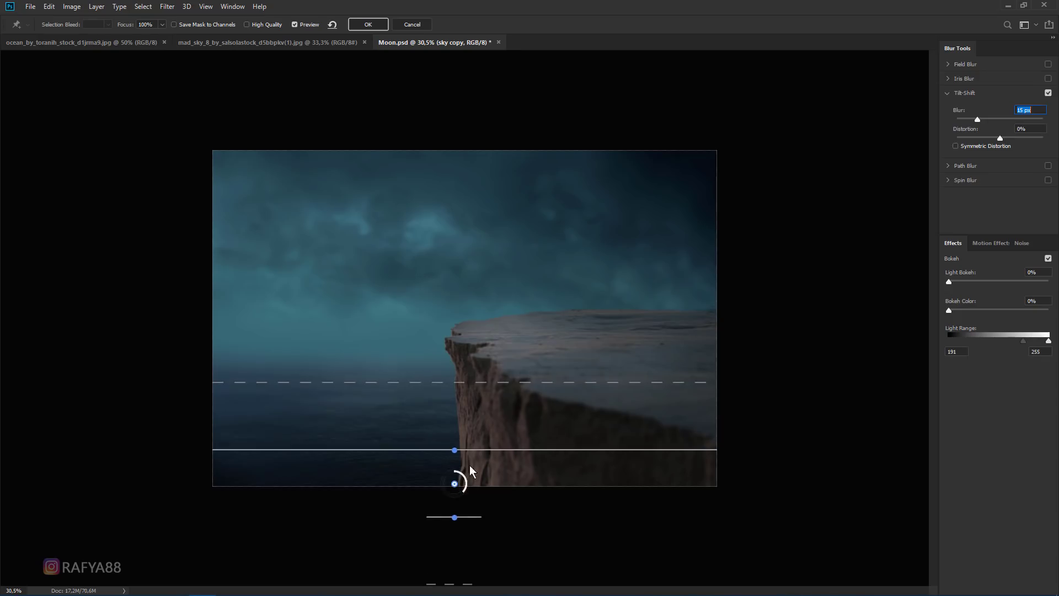
drag(486, 382, 501, 318)
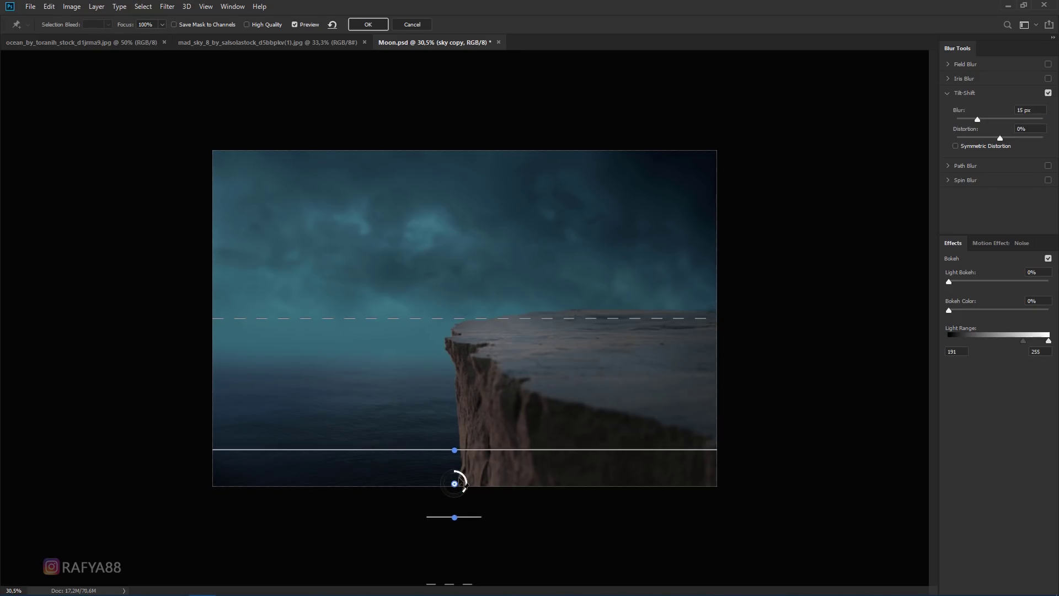
drag(455, 485, 447, 568)
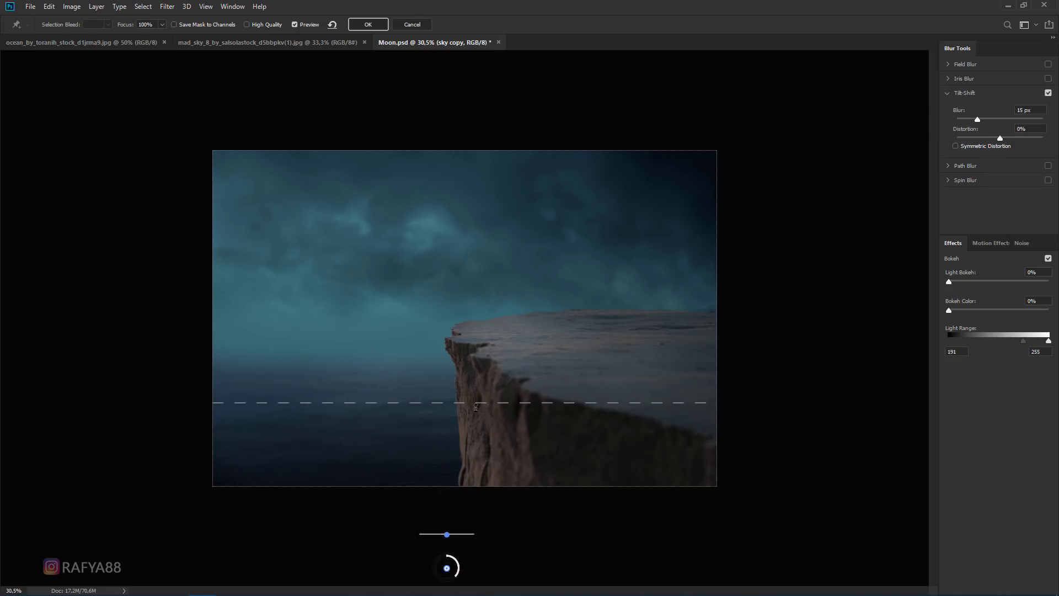
drag(475, 404, 484, 346)
drag(983, 118, 985, 118)
click(357, 28)
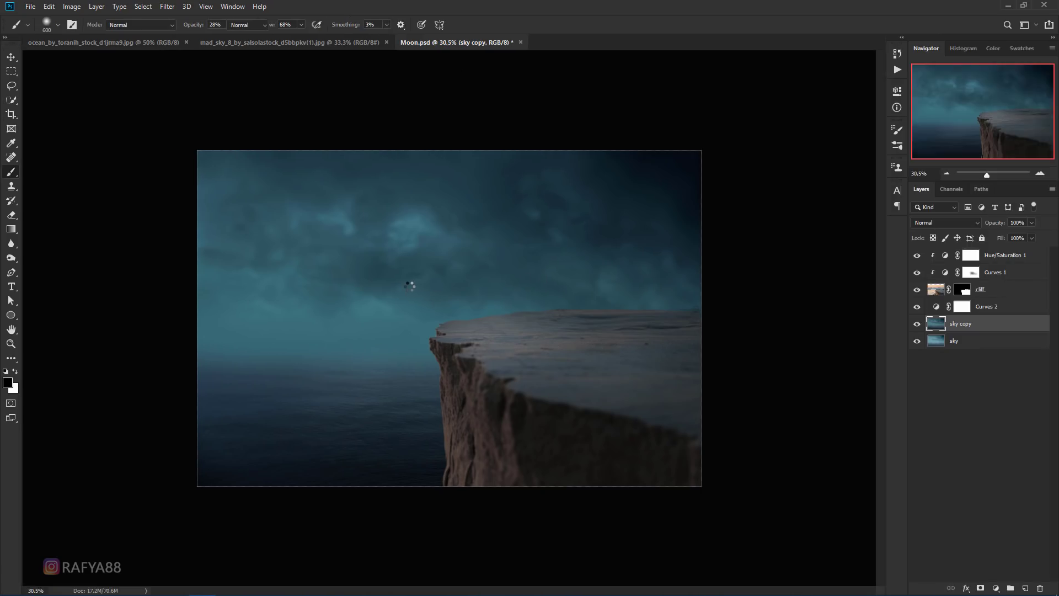
Burn the cliff's right edge darker with the Burn Tool set to Midtones, 29%.
scroll(443, 248, up, 3)
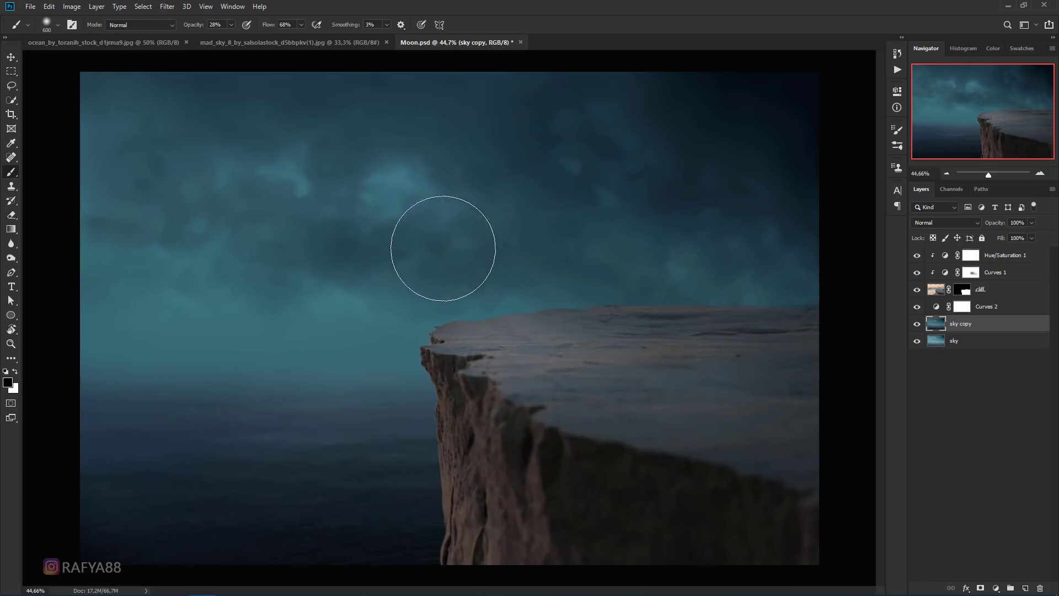
scroll(480, 243, up, 2)
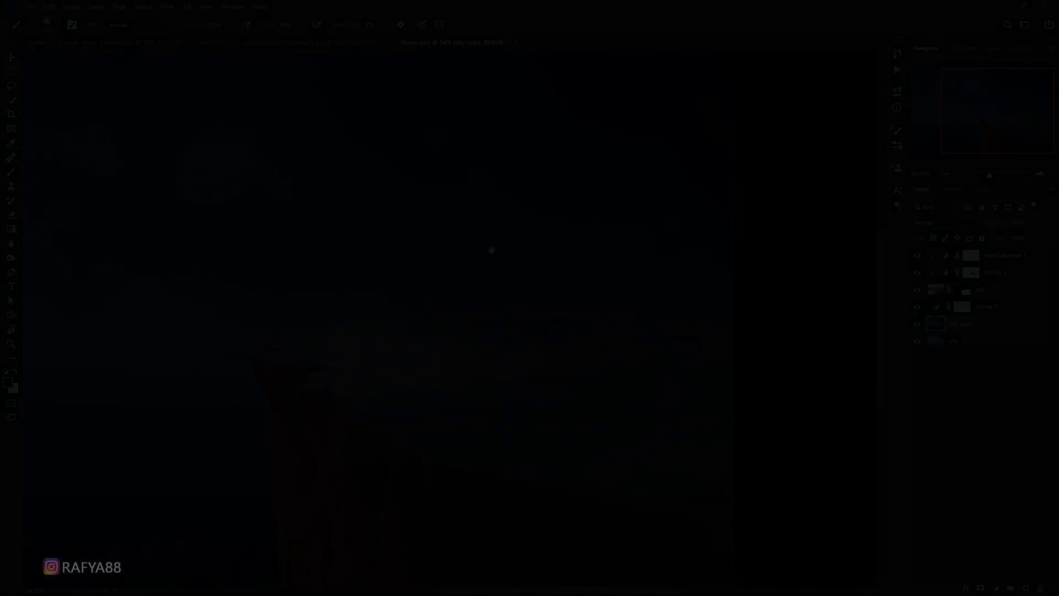
click(753, 375)
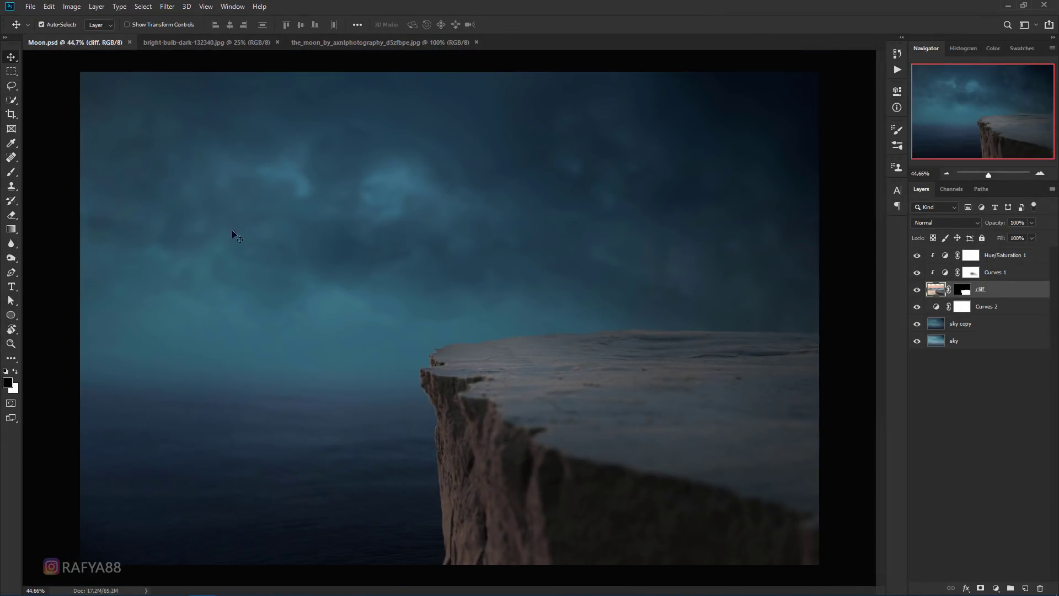
click(11, 257)
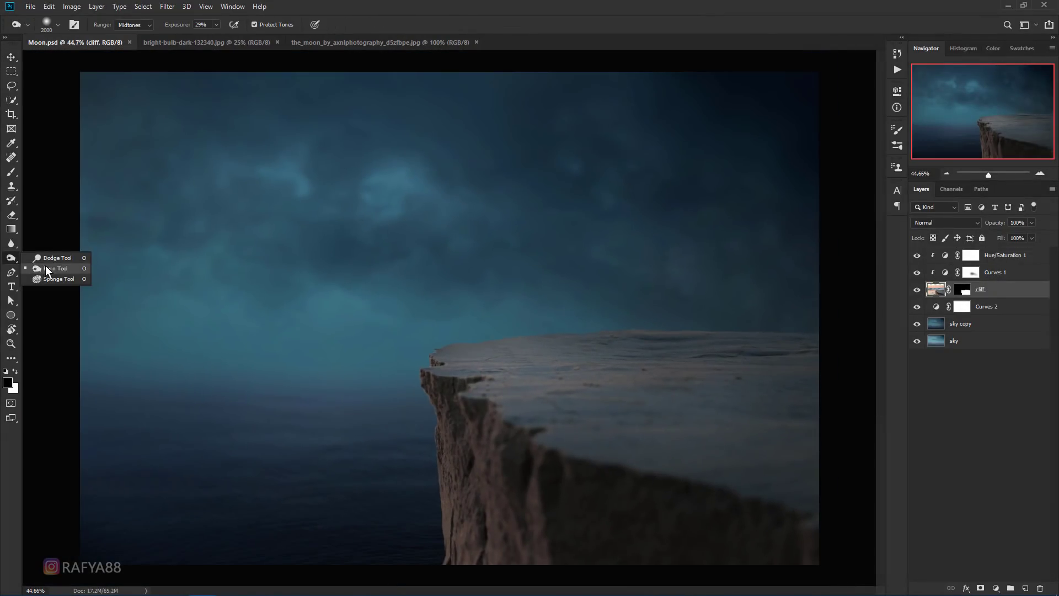
click(46, 269)
key(bracketleft)
key(bracketleft)
key(bracketleft)
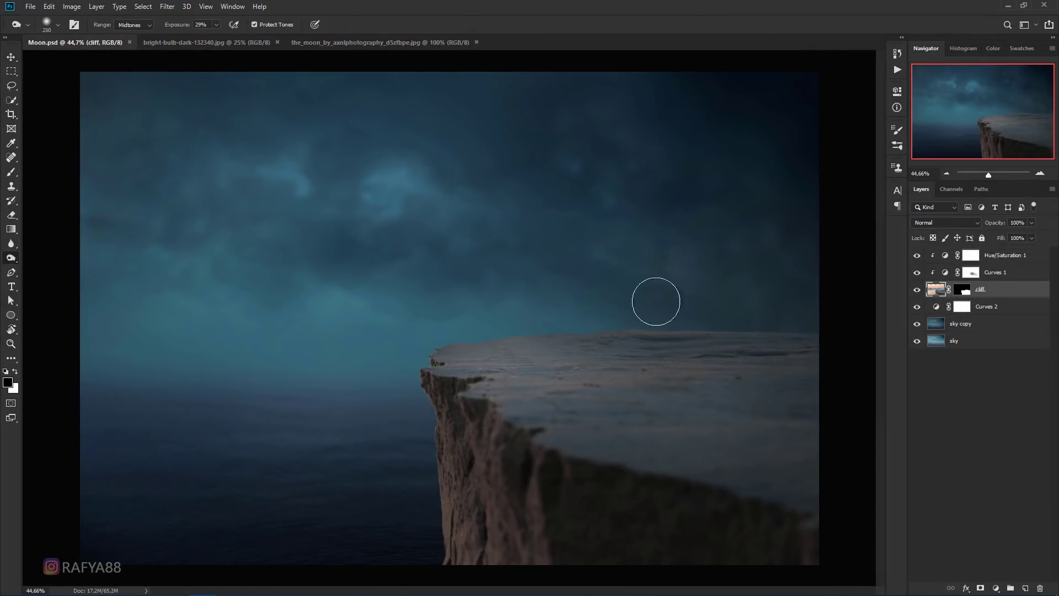
key(bracketright)
click(783, 328)
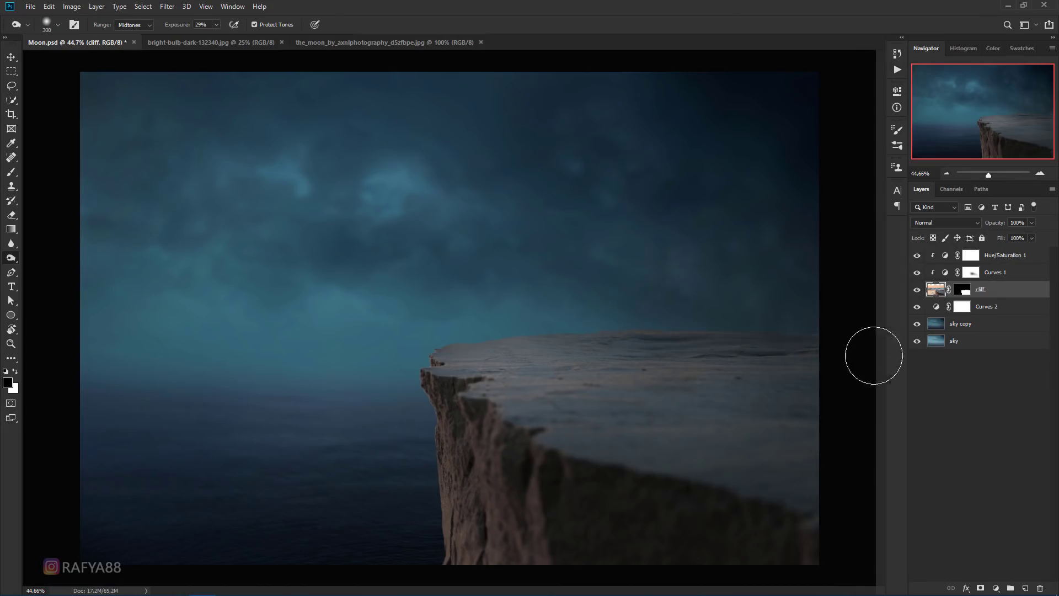
Enlarge the burn brush and darken the cliff's lower rock face and base.
key(bracketright)
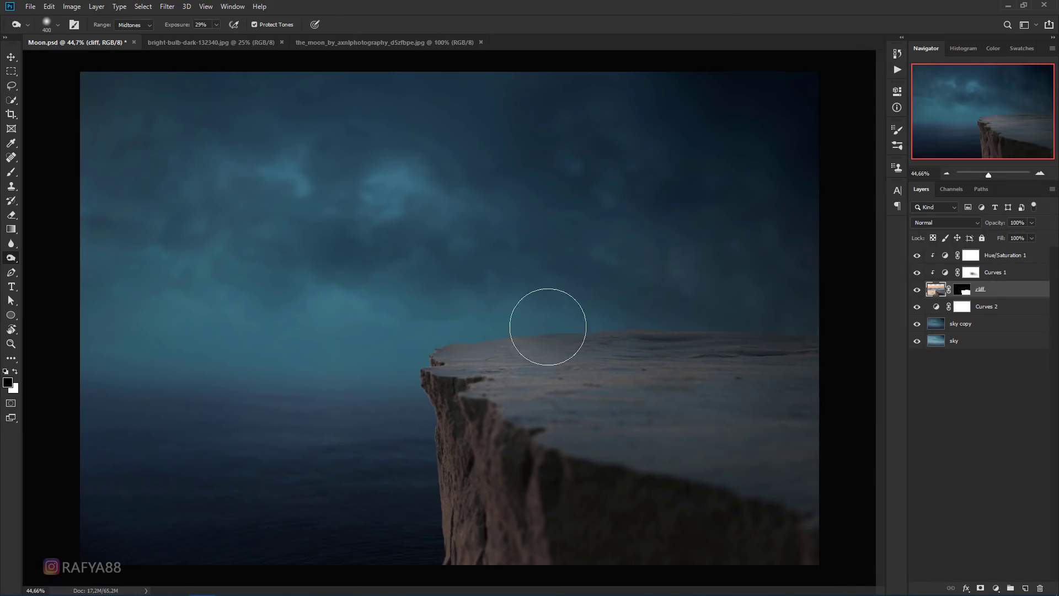
alt+scroll(579, 262, down, 5)
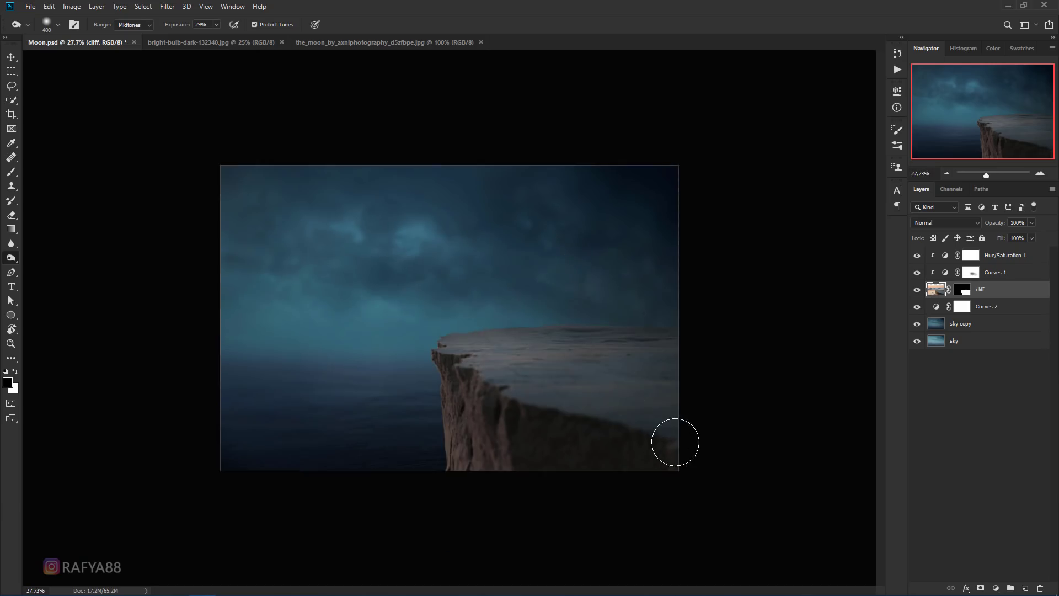
key(bracketright)
key(bracketright)
key(bracketright)
key(bracketright)
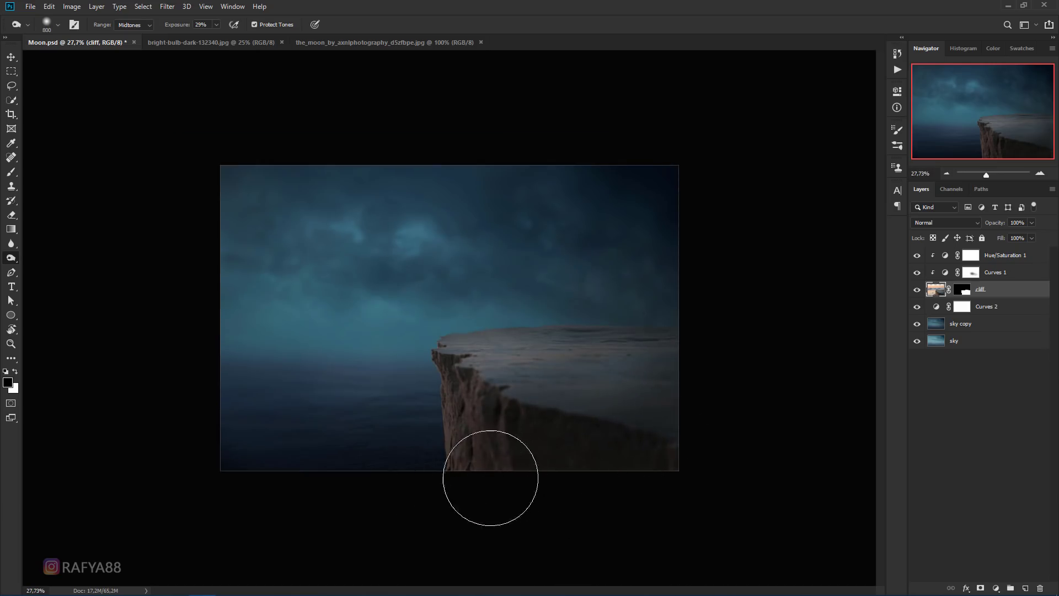
scroll(443, 487, up, 3)
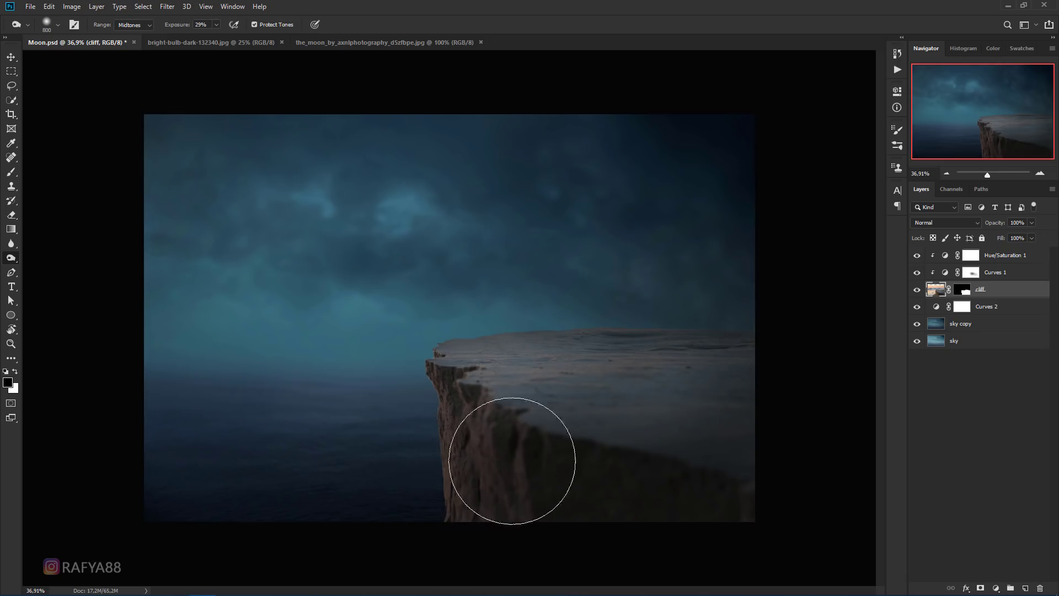
scroll(530, 480, down, 1)
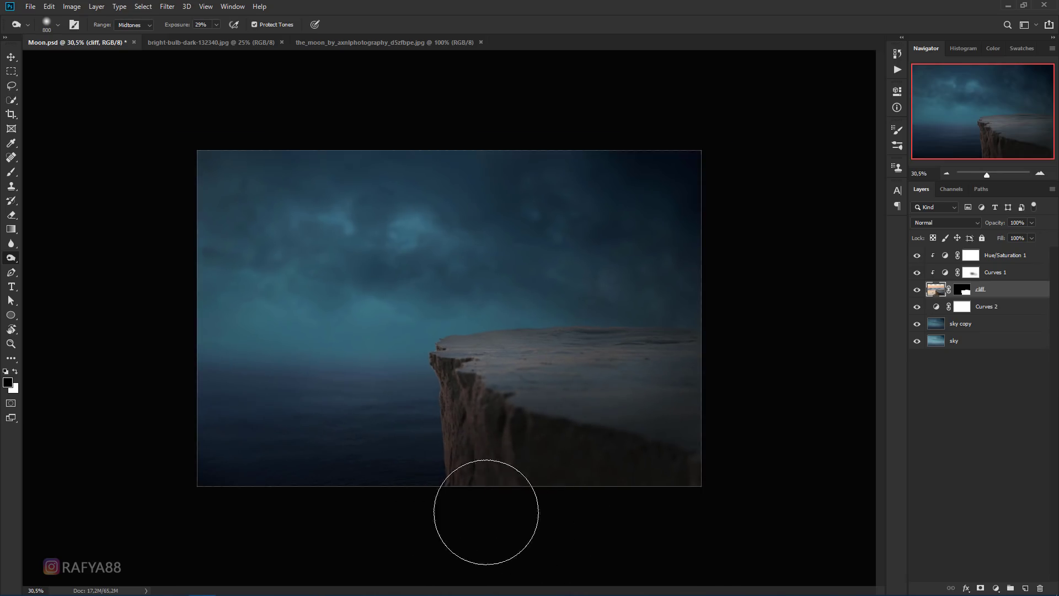
scroll(680, 353, up, 1)
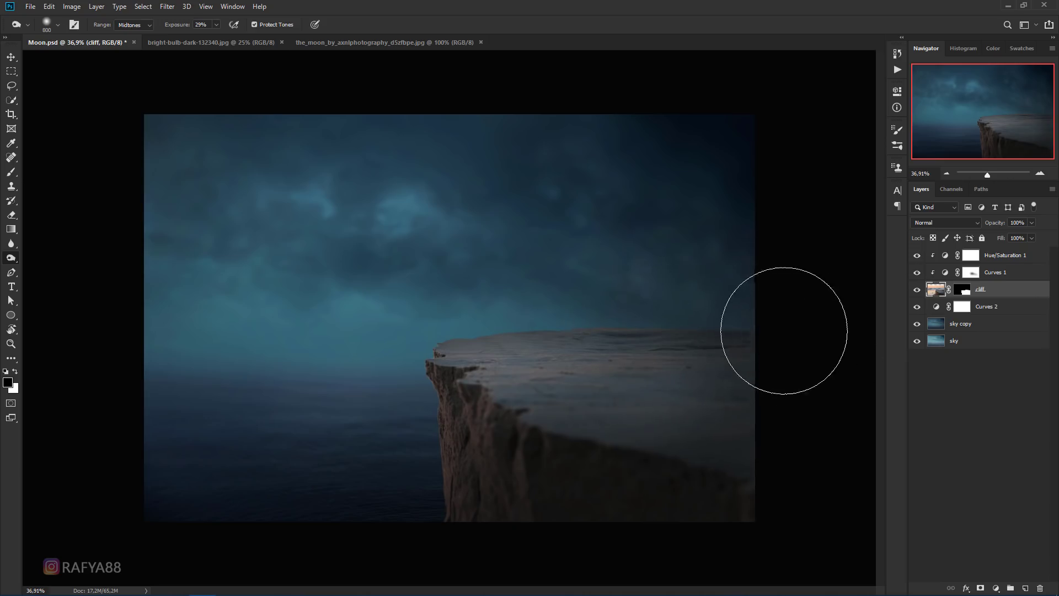
scroll(690, 419, down, 1)
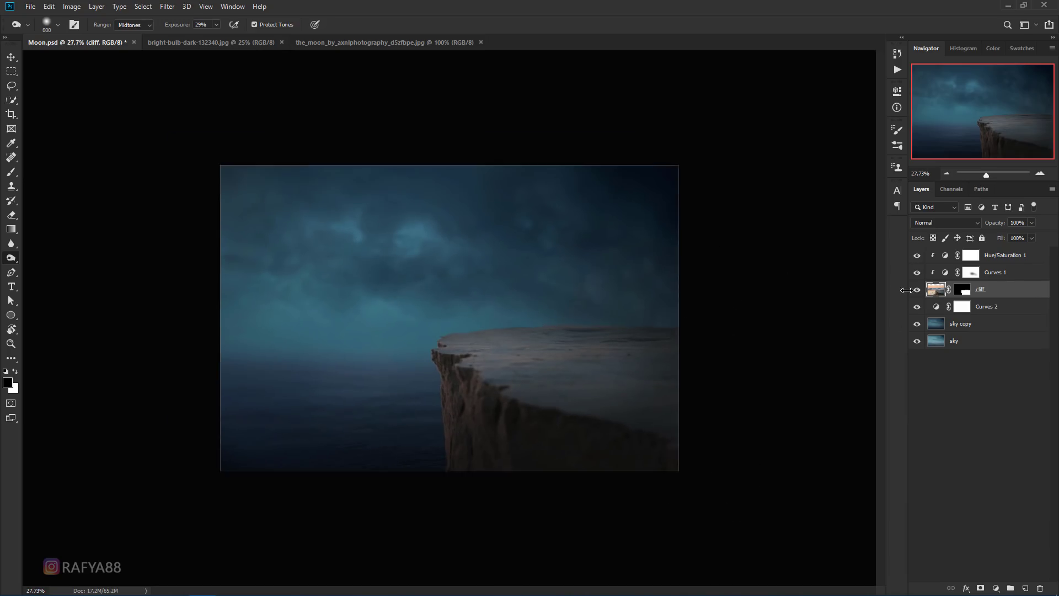
Add a Color Balance above Hue/Saturation 1 with Cyan/Red -14 and Yellow/Blue +14.
scroll(860, 299, up, 1)
click(999, 258)
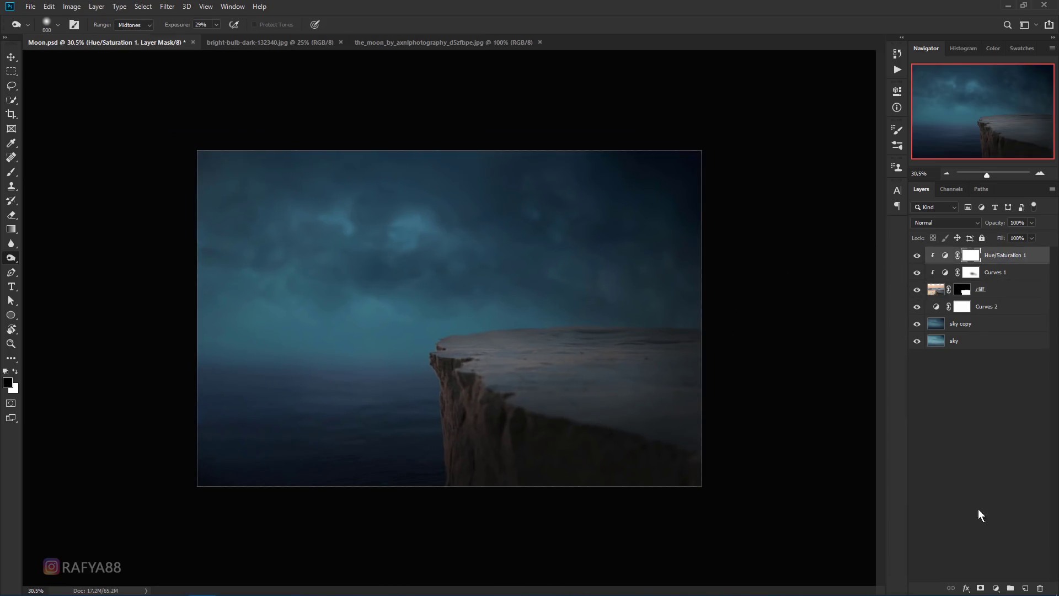
click(996, 588)
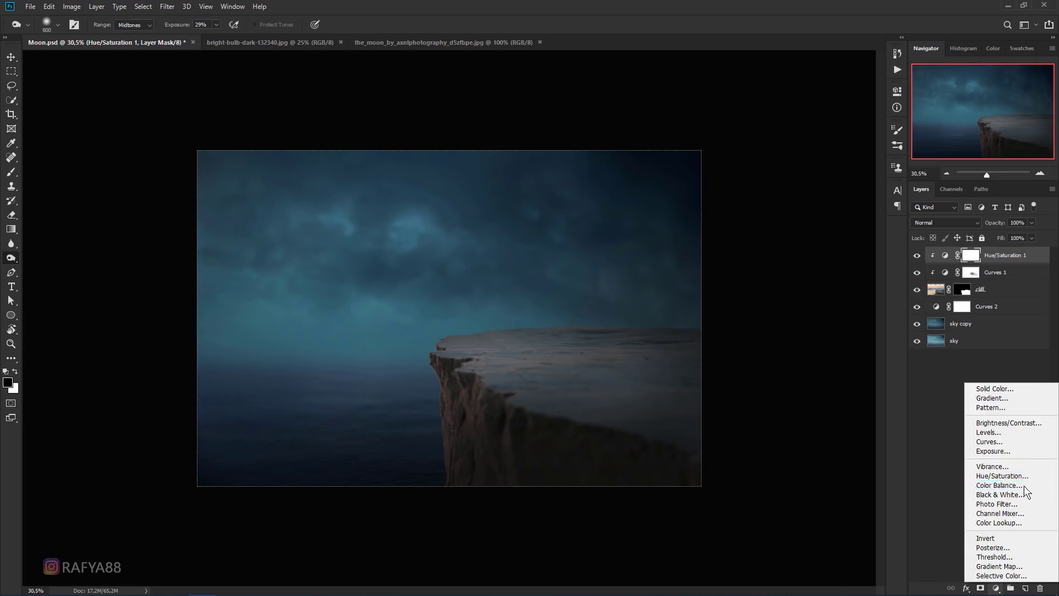
click(1024, 485)
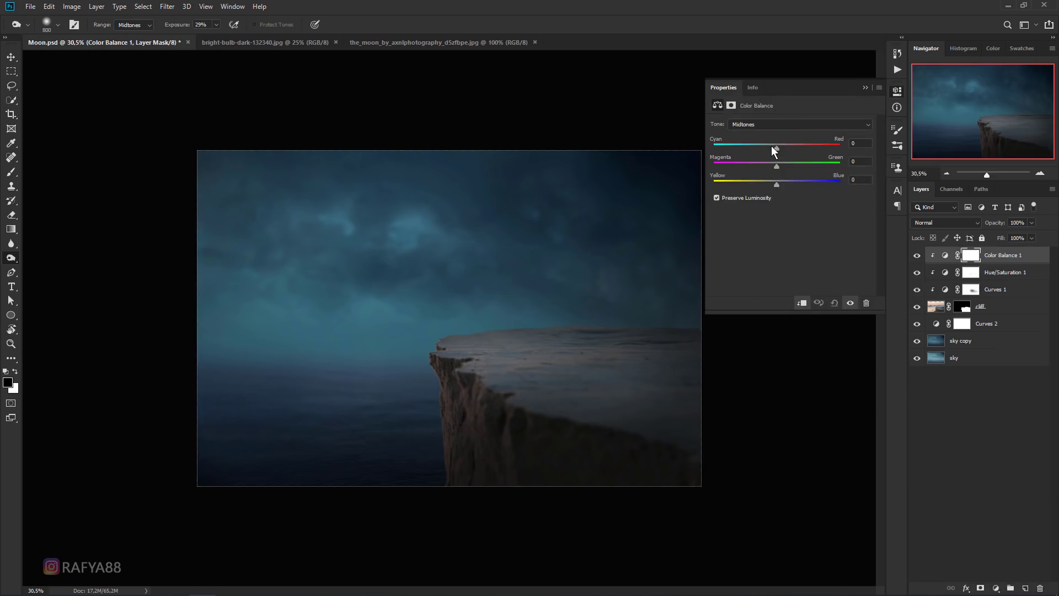
drag(774, 147, 766, 148)
drag(785, 185, 786, 183)
click(864, 87)
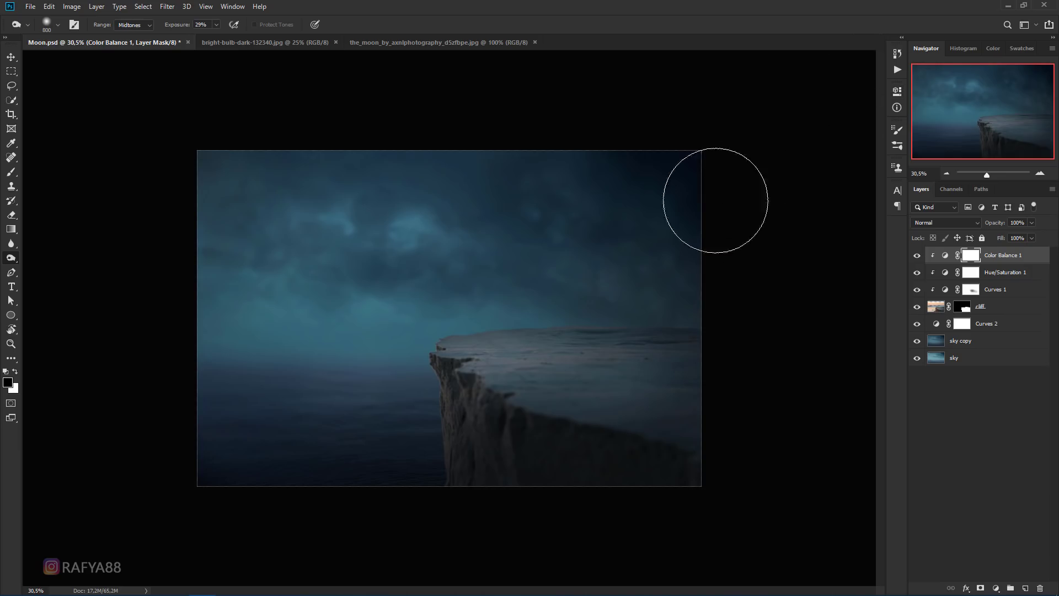
scroll(714, 201, down, 4)
scroll(686, 231, down, 2)
scroll(685, 240, up, 2)
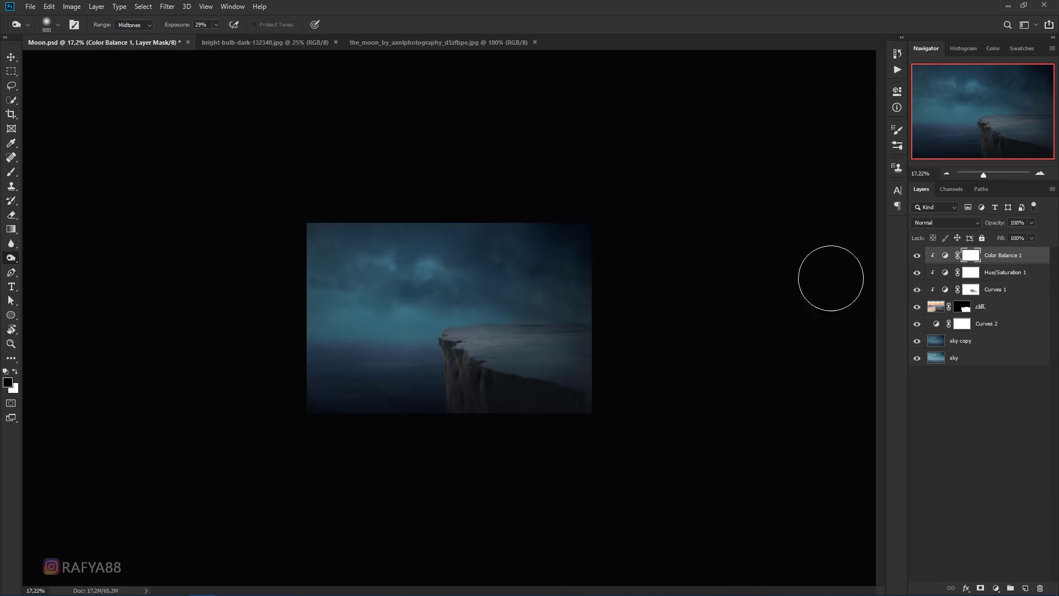
click(995, 307)
scroll(651, 296, up, 1)
Apply a Levels correction to the cliff layer with the black input raised to 17.
key(ctrl+l)
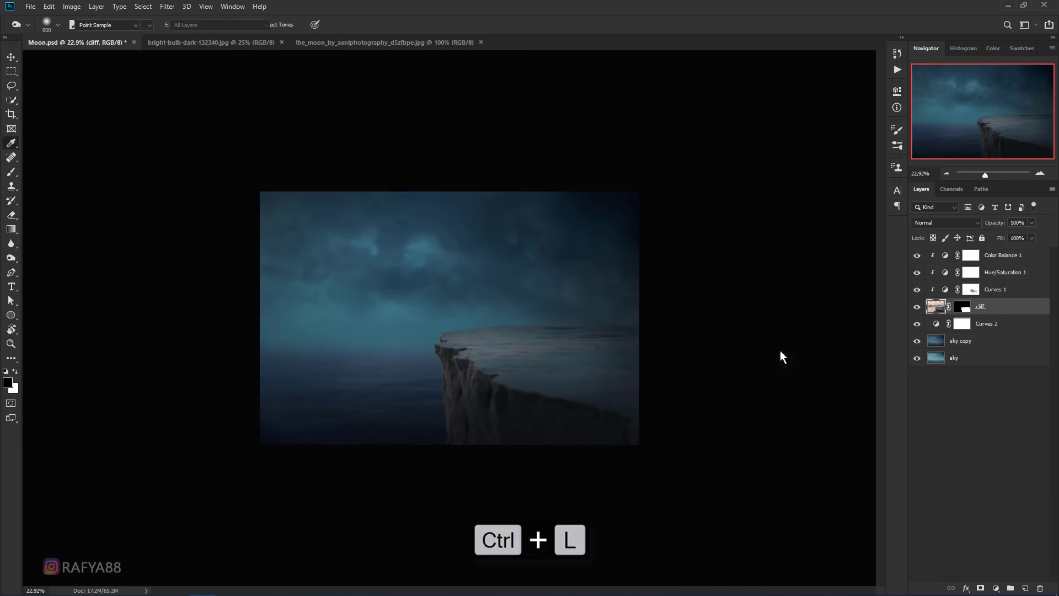
drag(779, 339, 789, 338)
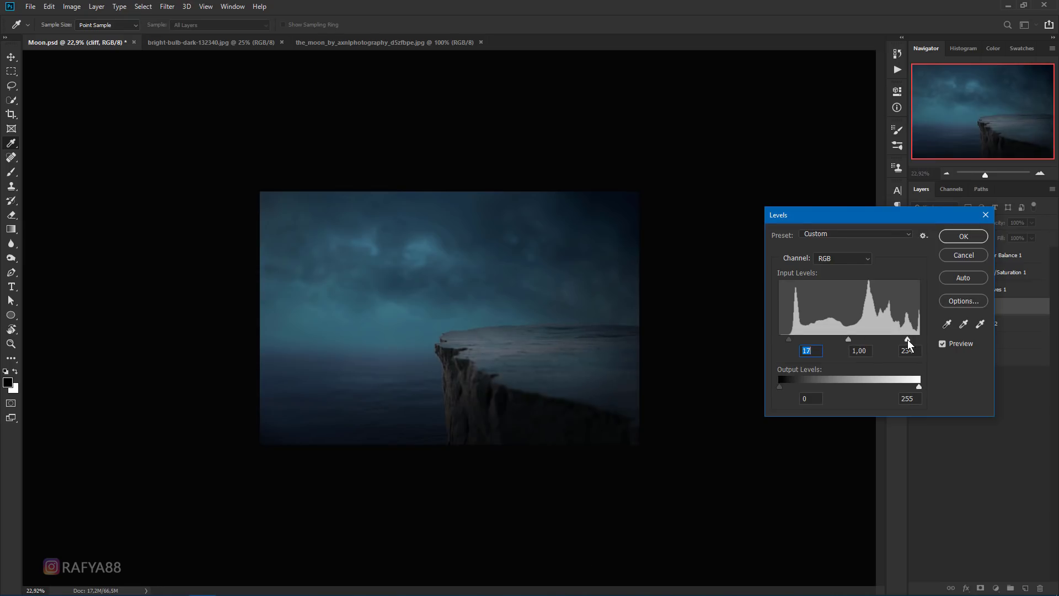
click(908, 339)
click(963, 236)
key(o)
scroll(600, 276, down, 1)
scroll(600, 271, down, 2)
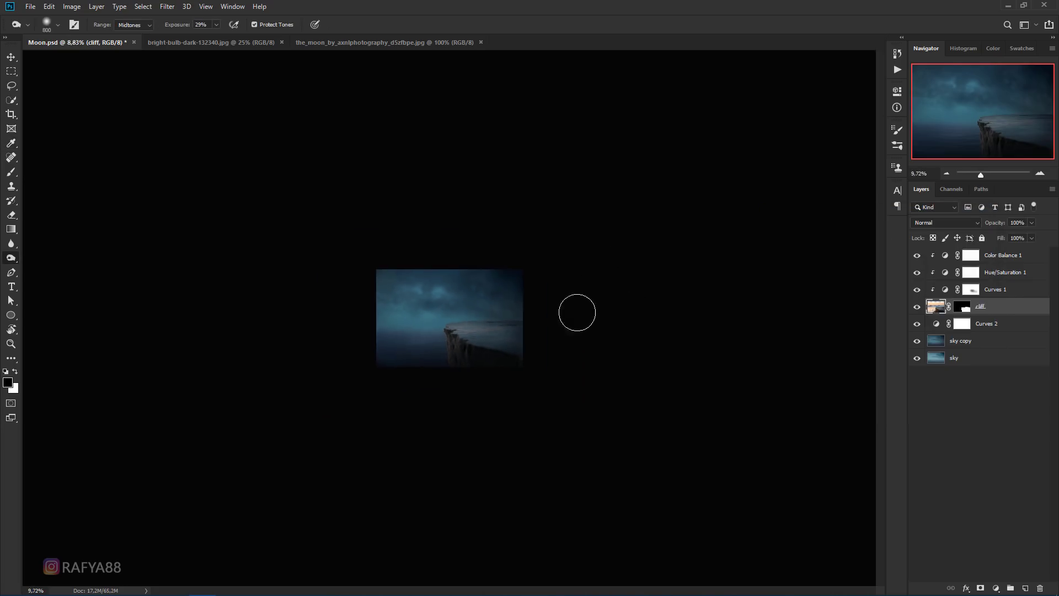
Burn the sky copy layer's edges darker, undoing one stroke and enlarging the brush.
scroll(579, 312, up, 3)
scroll(585, 315, up, 1)
click(1001, 343)
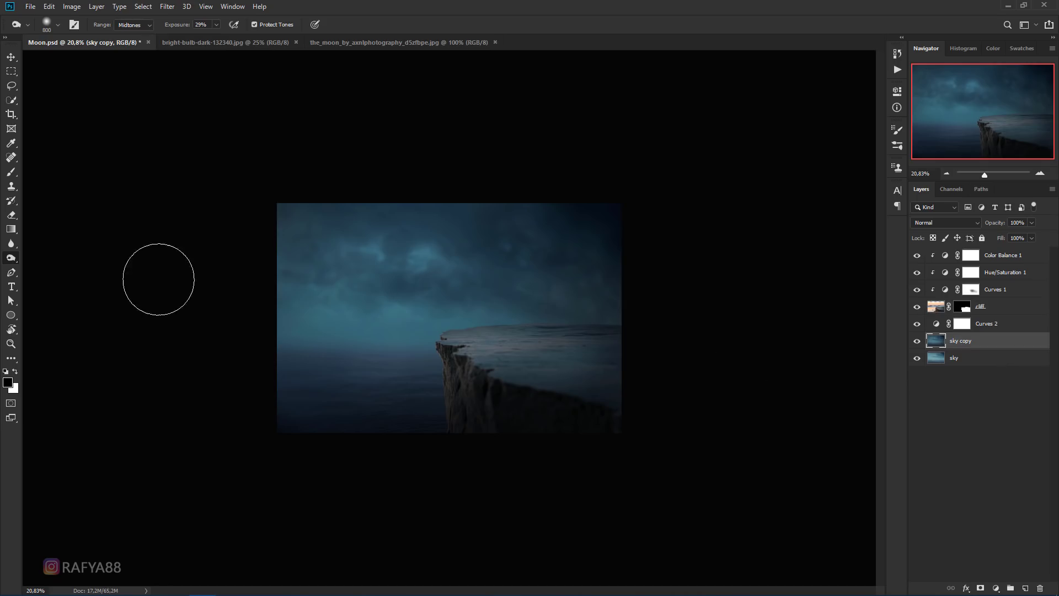
right_click(11, 259)
click(55, 268)
scroll(607, 331, up, 1)
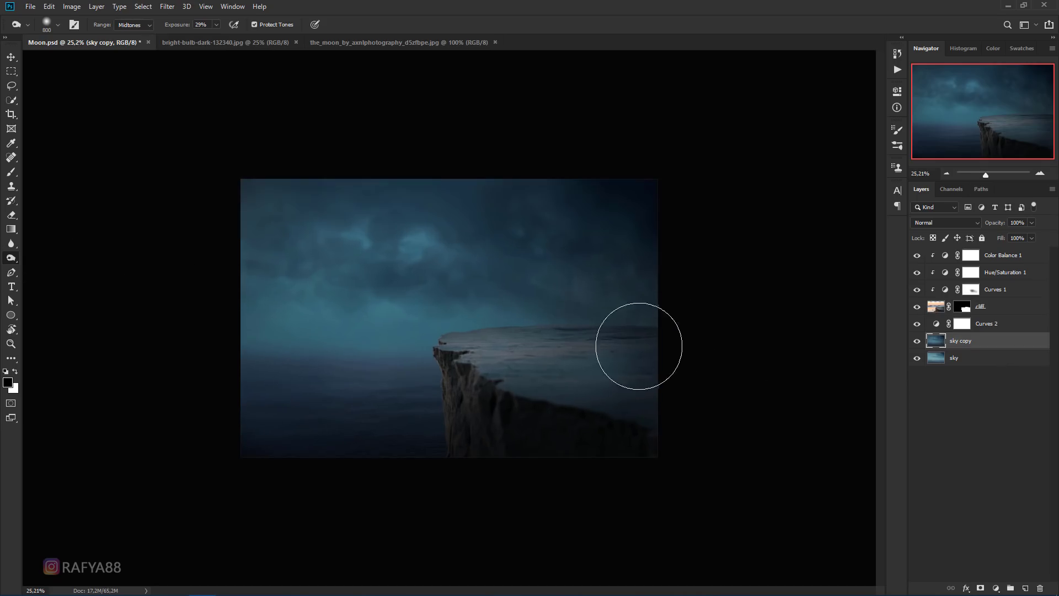
key(ctrl+z)
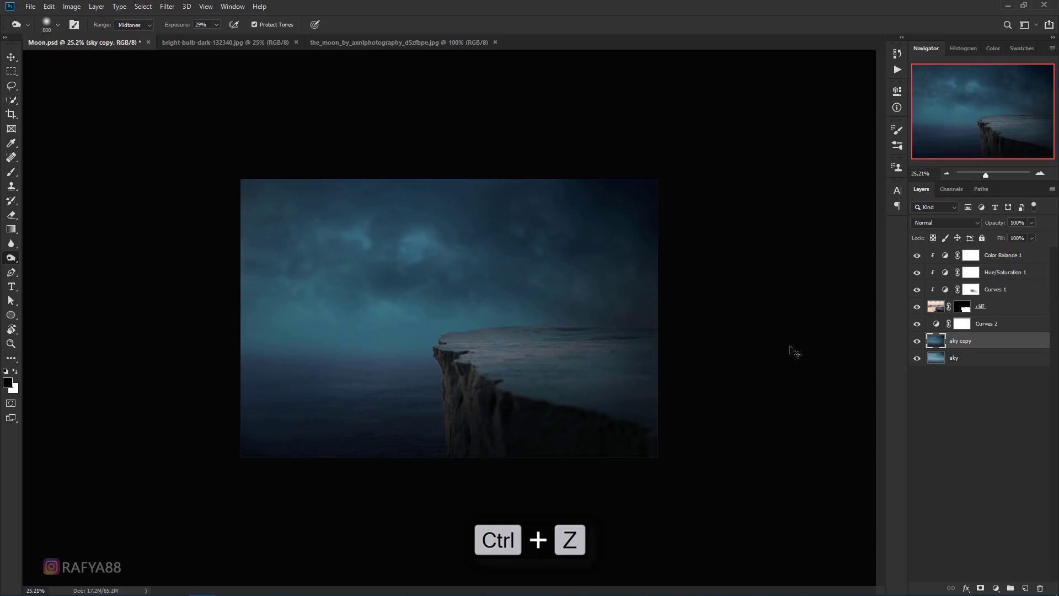
key(bracketright)
key(bracketright)
key(bracketright)
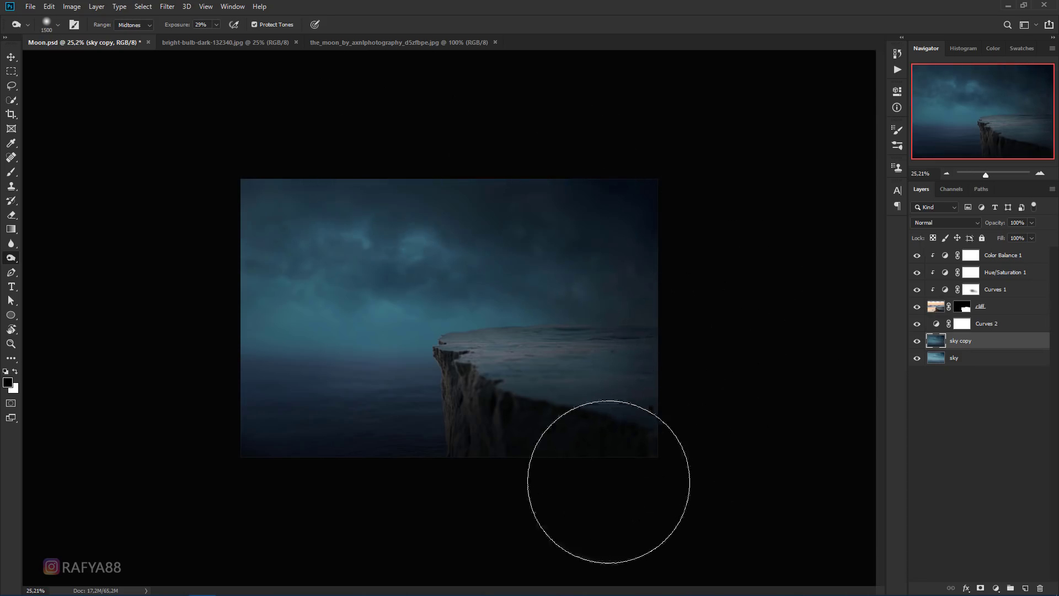
scroll(165, 399, down, 2)
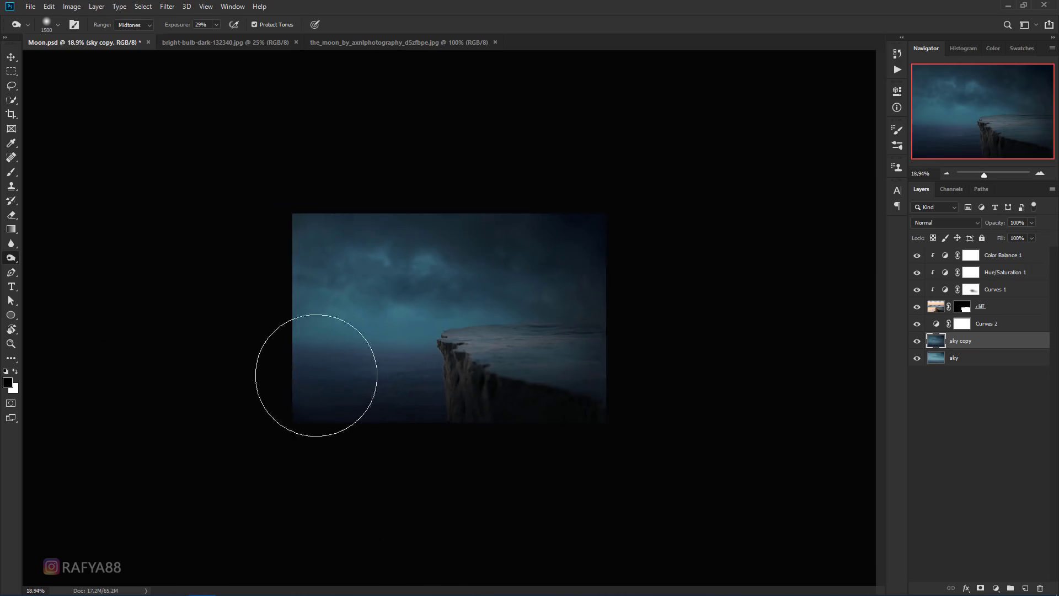
scroll(441, 359, down, 2)
Target the Curves 2 layer mask and turn the Curves 2 adjustment back on.
scroll(581, 350, up, 1)
scroll(590, 338, up, 2)
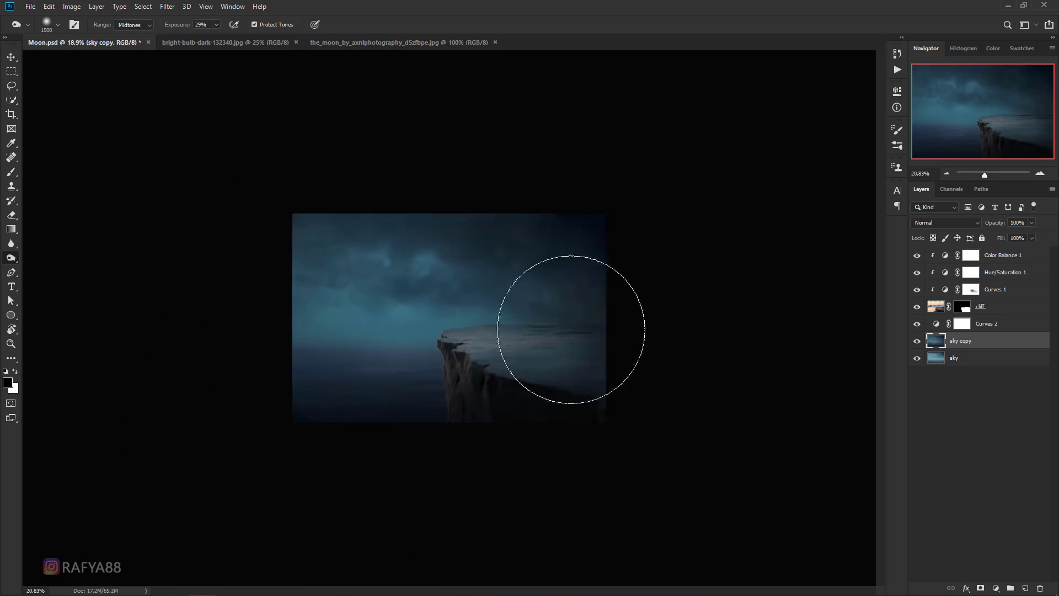
scroll(571, 330, up, 2)
scroll(541, 359, up, 1)
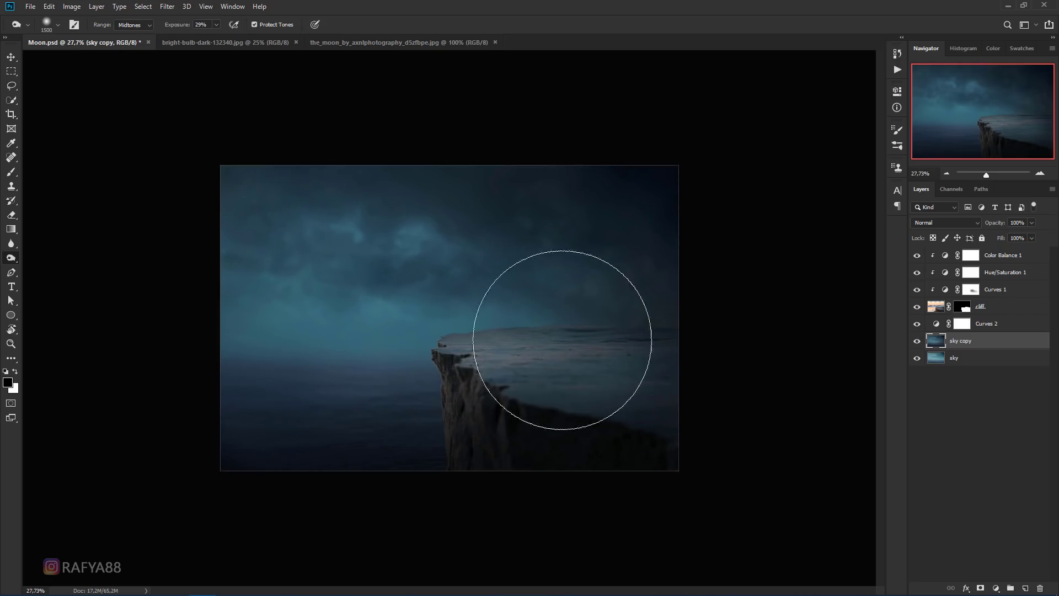
click(1002, 330)
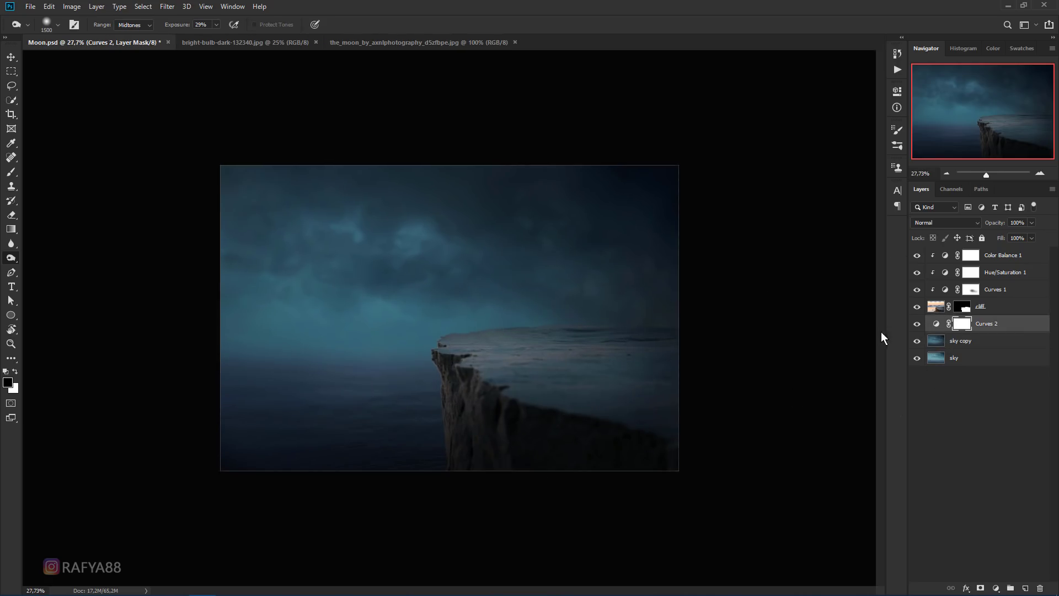
click(916, 323)
scroll(596, 313, down, 1)
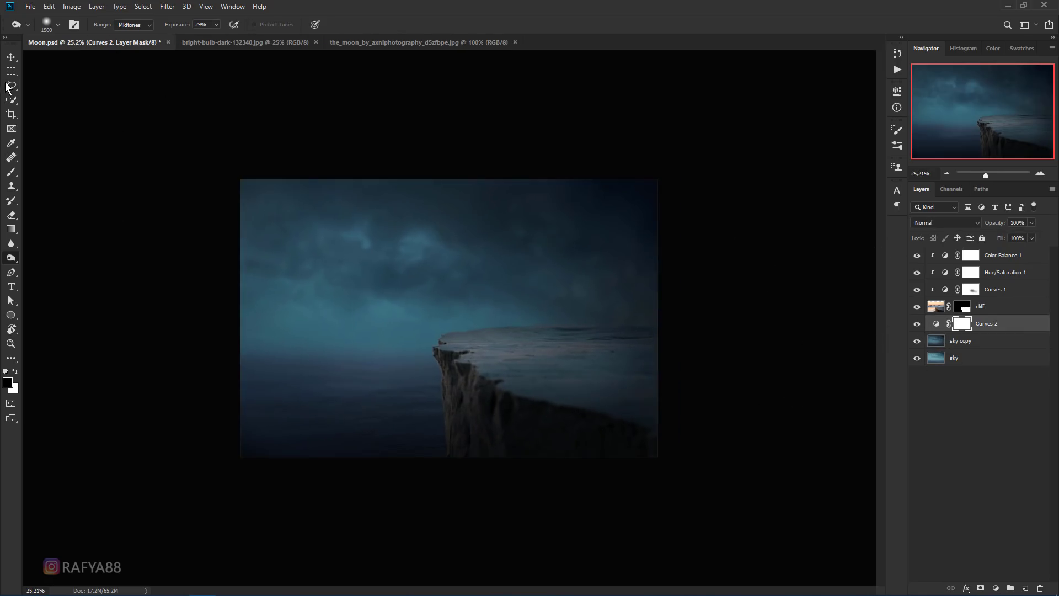
Bring up the moon photo document at actual size with the elliptical marquee chosen.
click(11, 57)
click(358, 44)
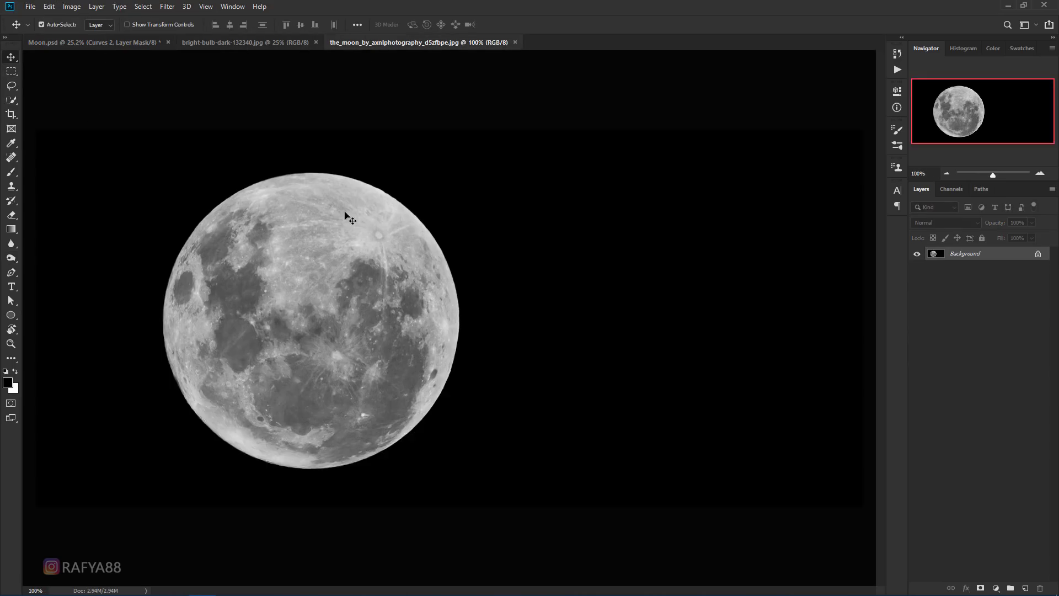
key(ctrl+1)
right_click(11, 71)
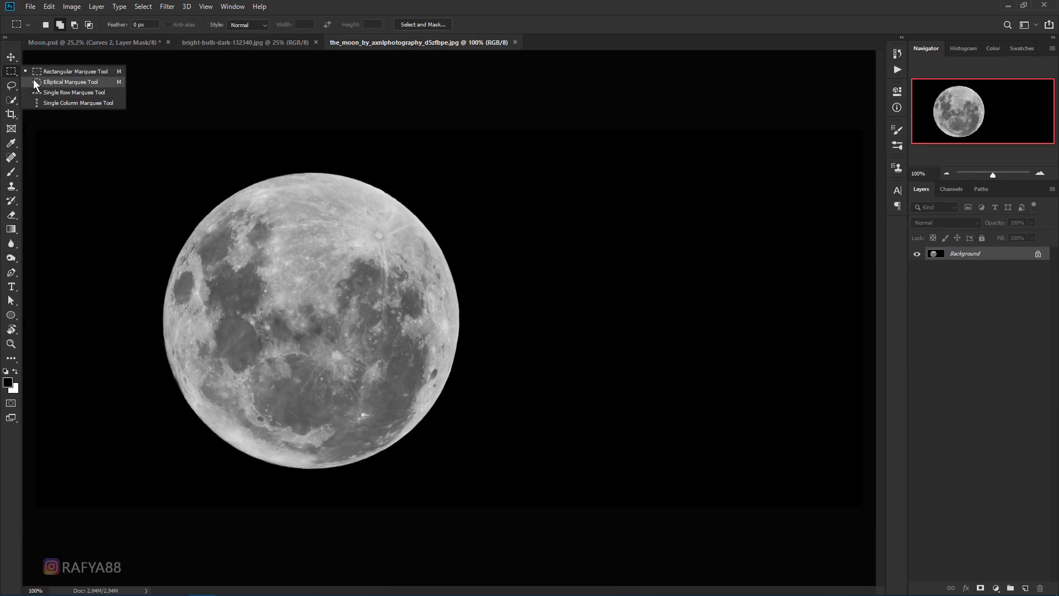
click(33, 78)
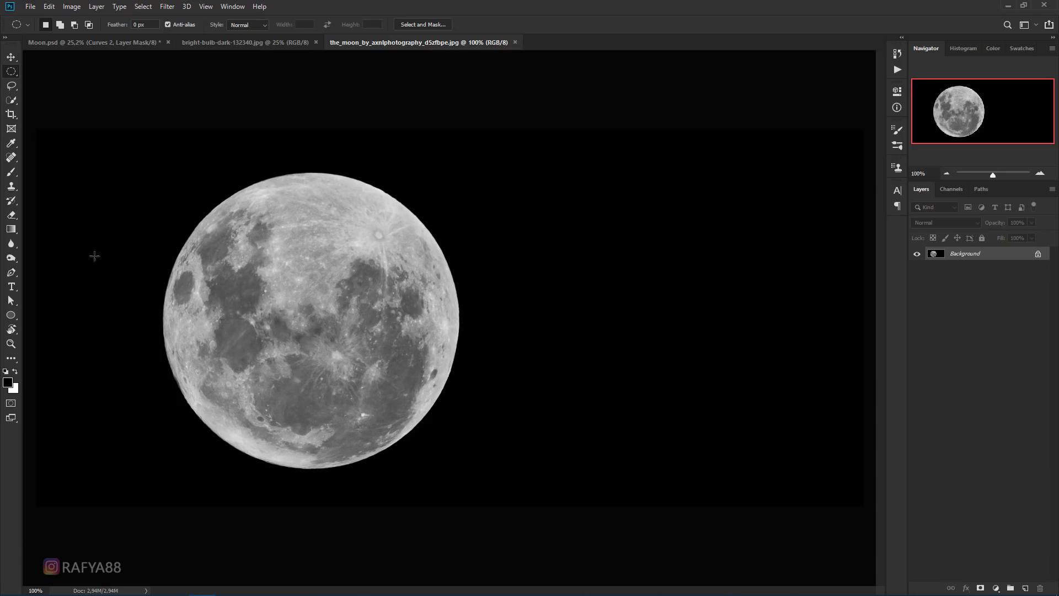
Crop the moon photo to a tight square by pulling all four edges to the moon.
click(11, 115)
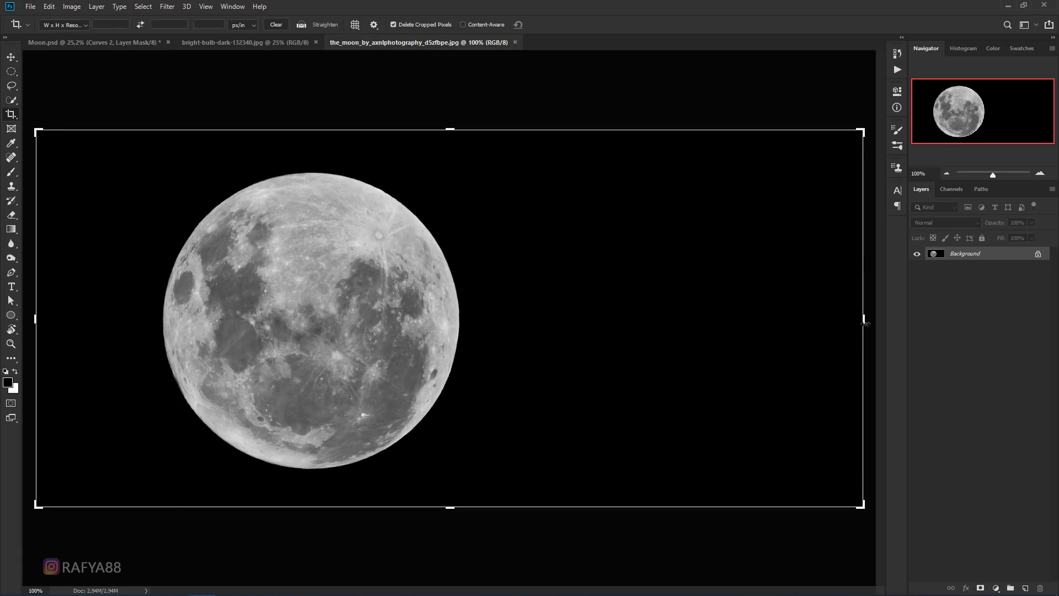
drag(864, 323, 676, 307)
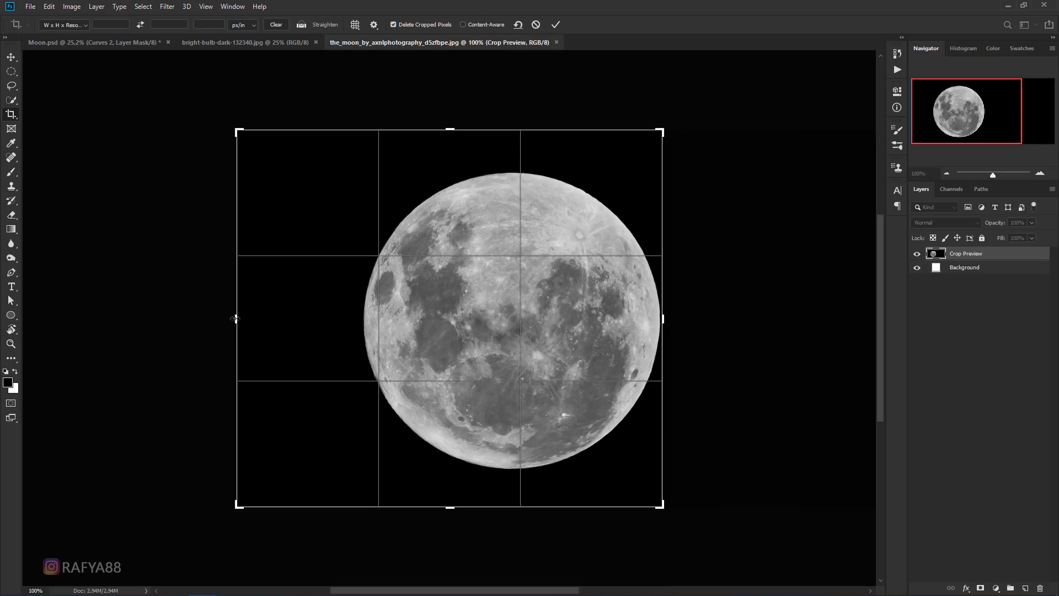
drag(235, 318, 300, 319)
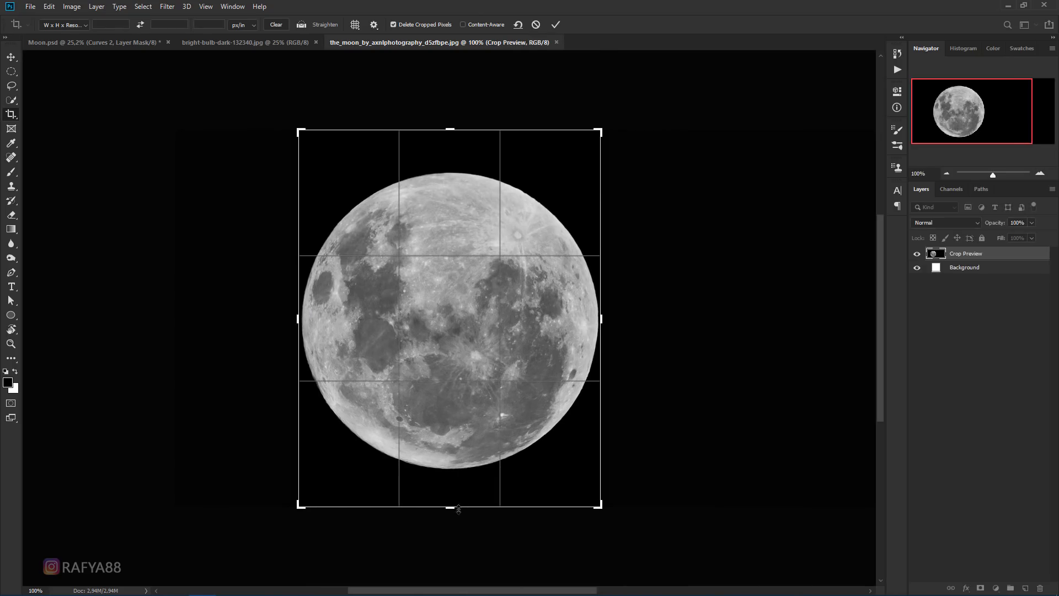
drag(453, 510, 456, 470)
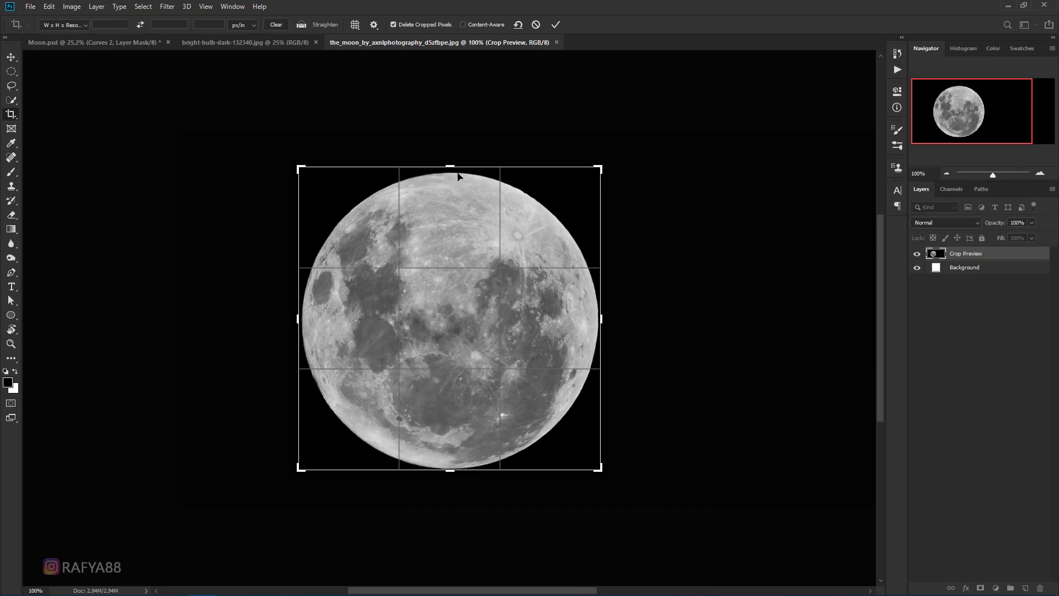
drag(454, 166, 454, 168)
click(556, 25)
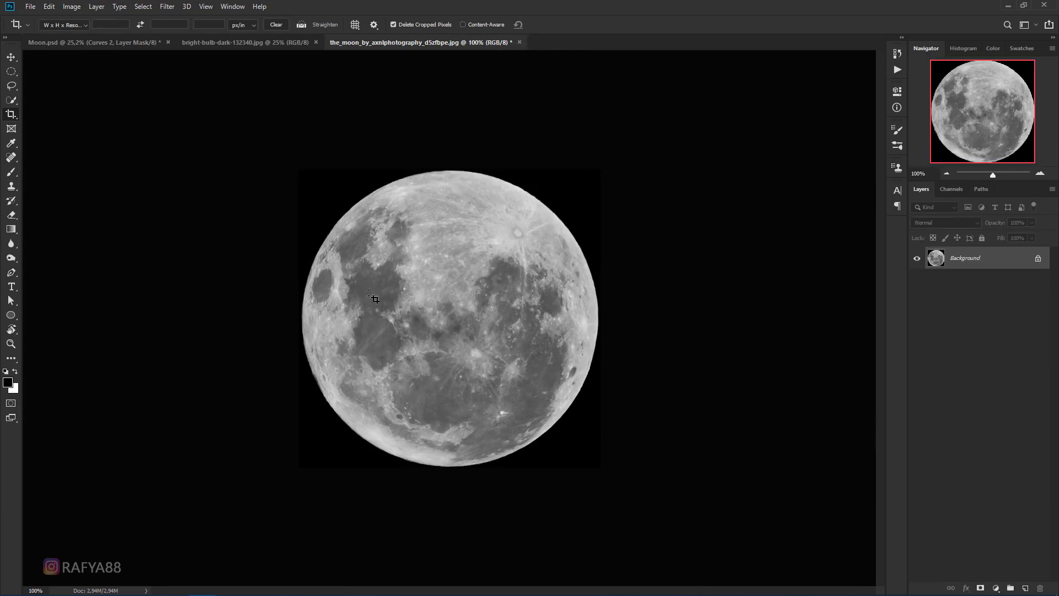
scroll(380, 301, down, 2)
scroll(486, 347, down, 1)
scroll(532, 381, up, 5)
scroll(533, 376, down, 1)
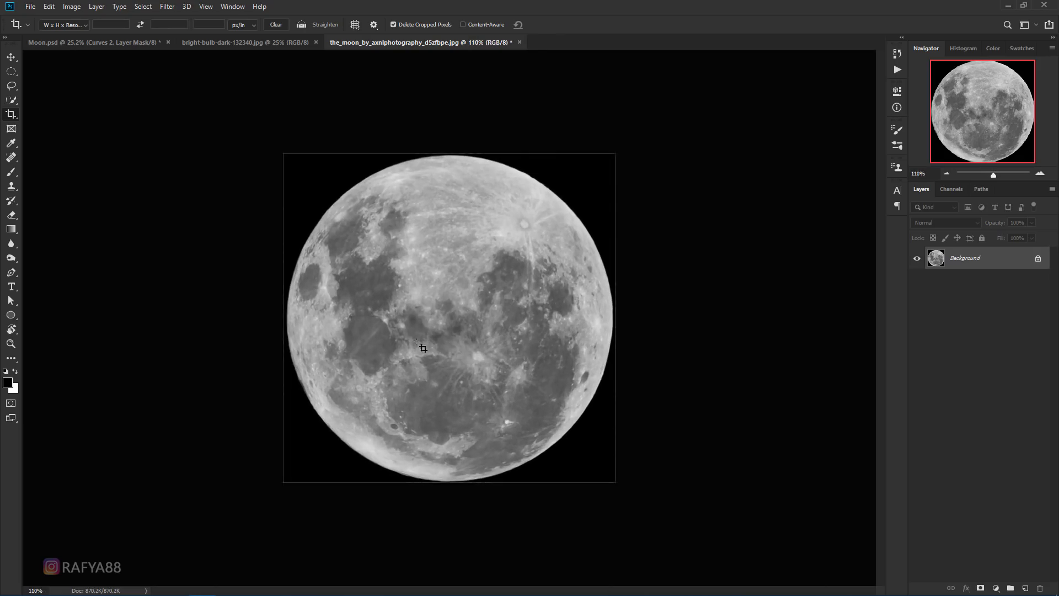
Draw a centred circular selection fitted exactly around the moon disc.
click(11, 71)
click(11, 71)
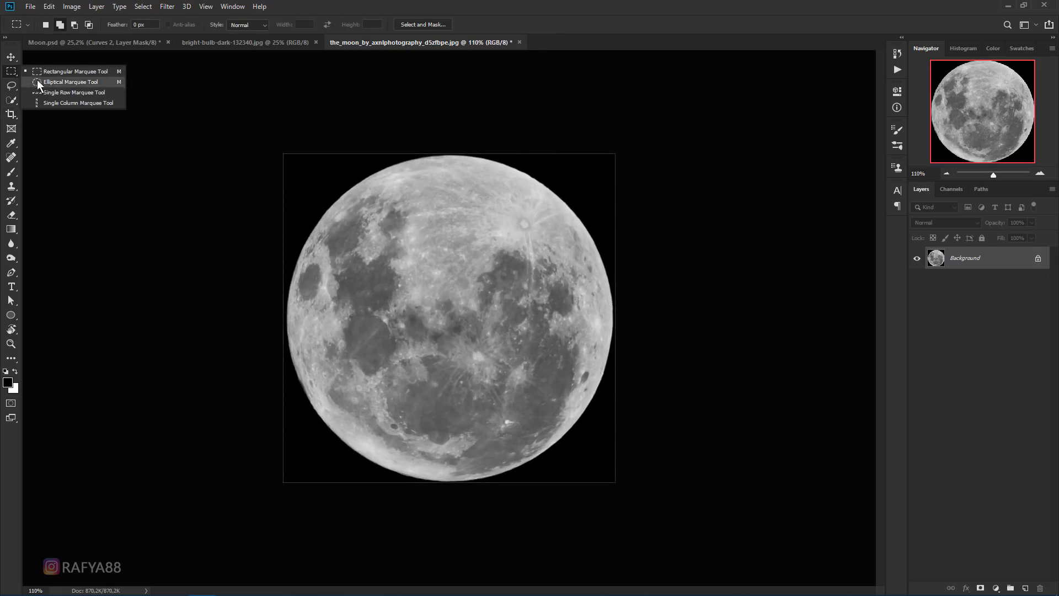
click(60, 83)
key(alt+shift)
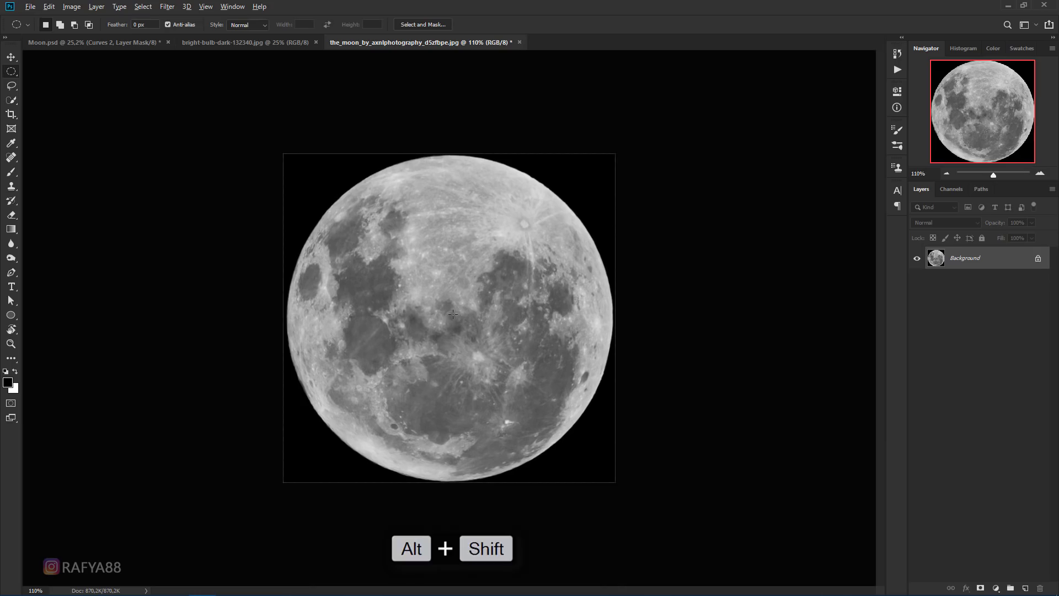
drag(452, 314, 611, 507)
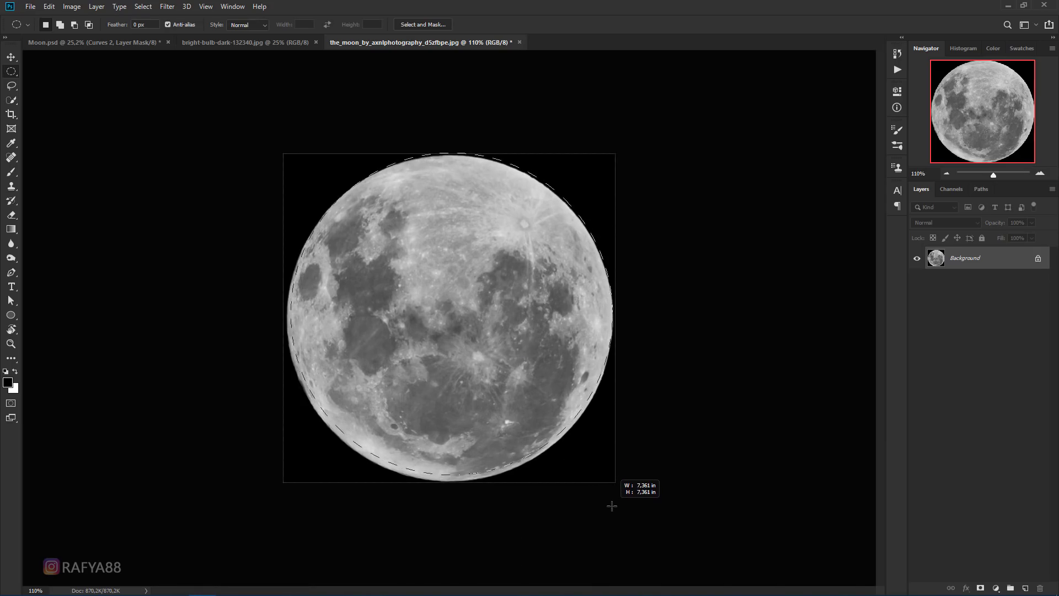
drag(612, 492, 608, 471)
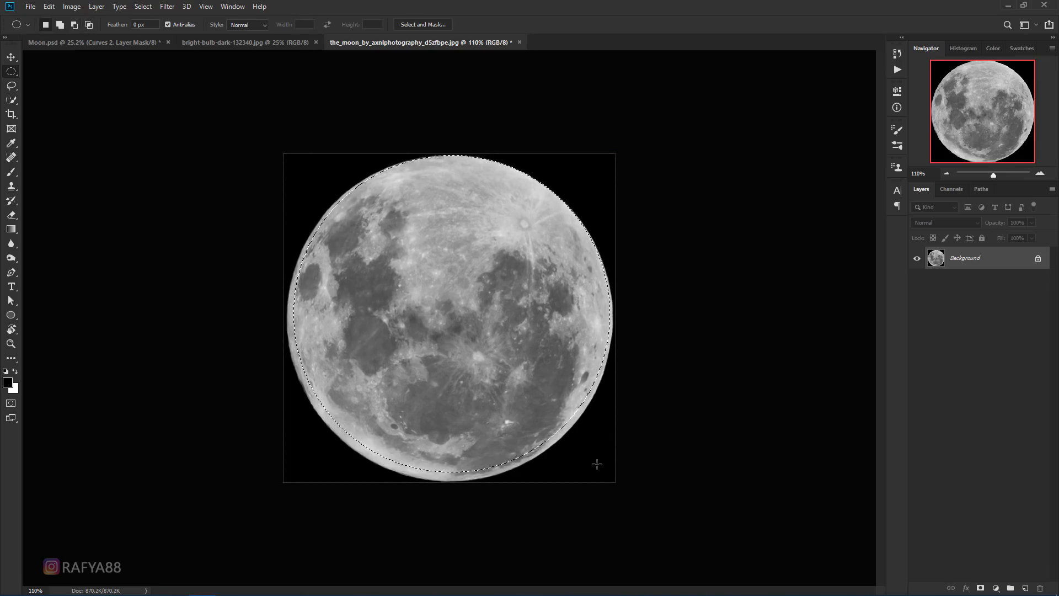
key(Left)
key(Left)
key(Left)
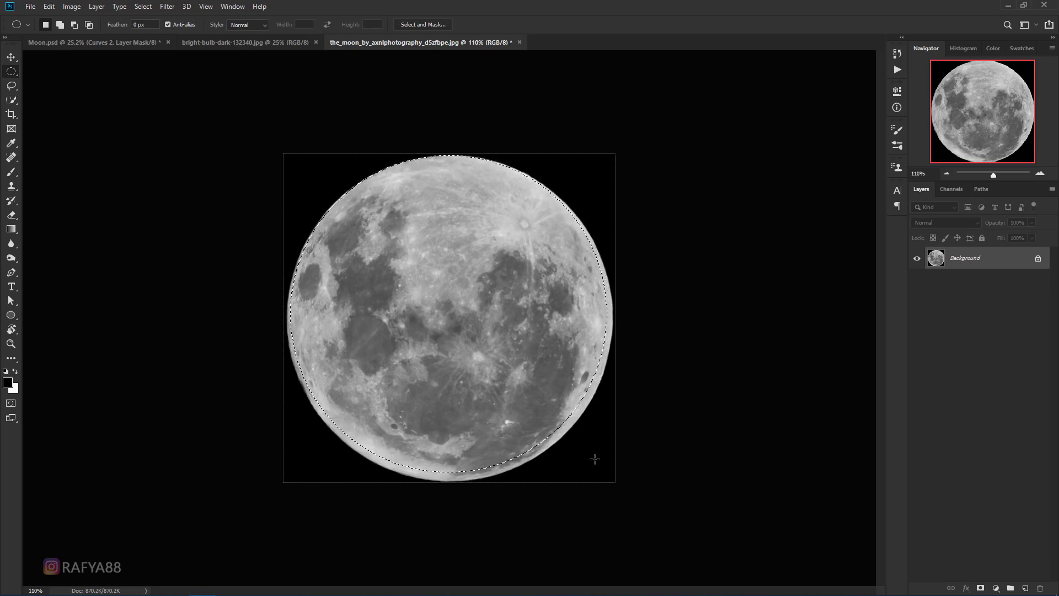
key(Down)
key(Down)
key(Down)
key(Right)
key(Right)
key(Right)
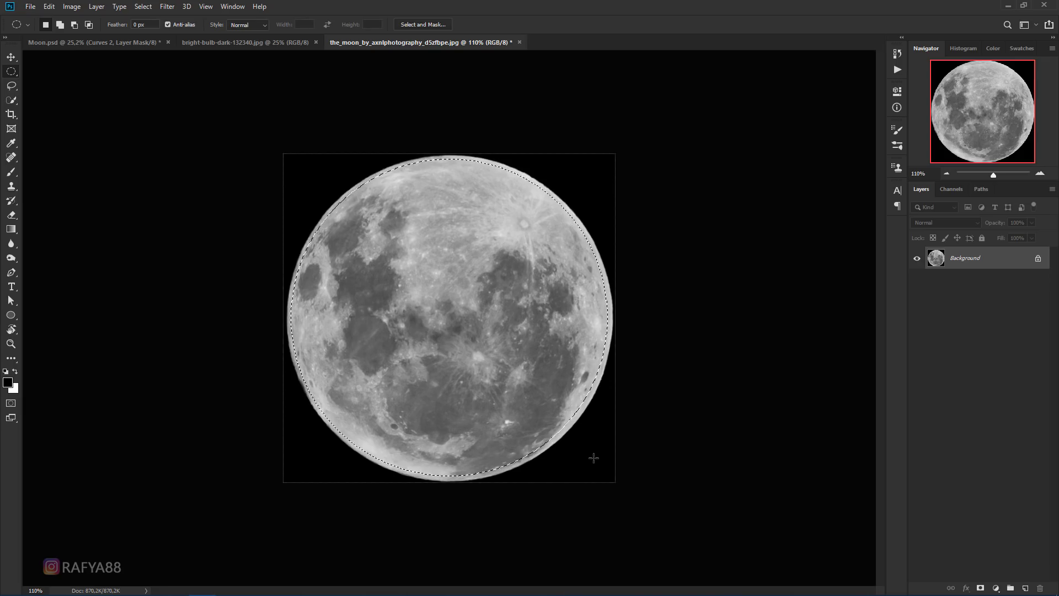
key(Right)
key(Right)
key(Right)
key(Right)
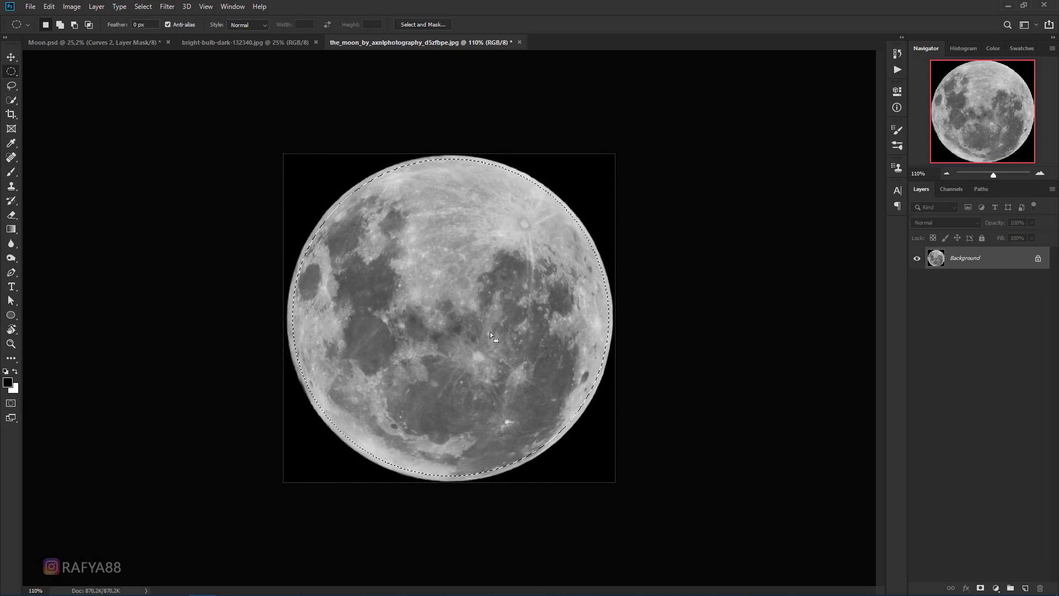
Feather the moon selection with a radius of 2.
right_click(489, 288)
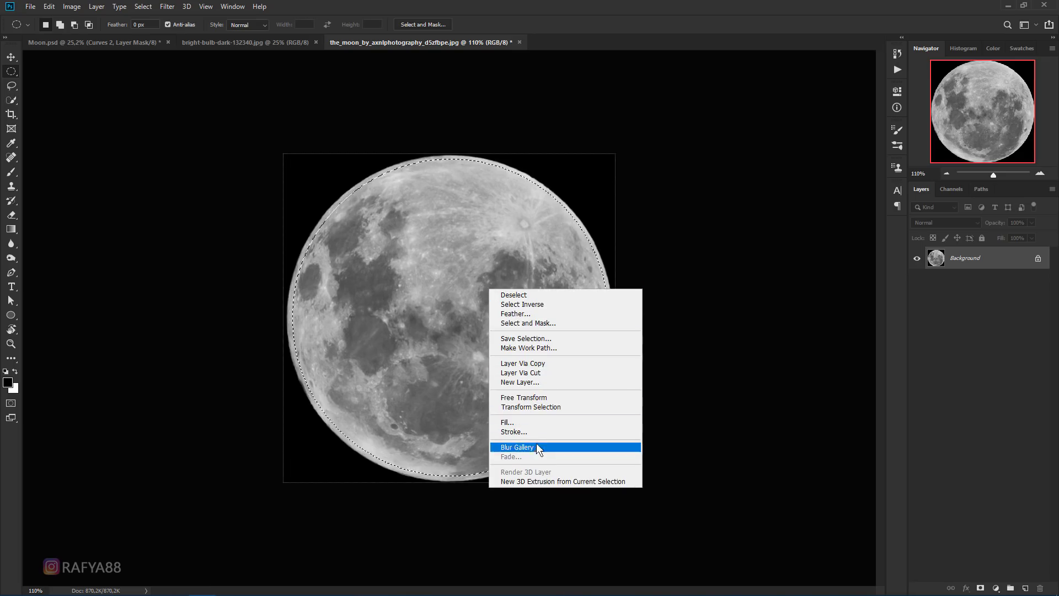
click(529, 313)
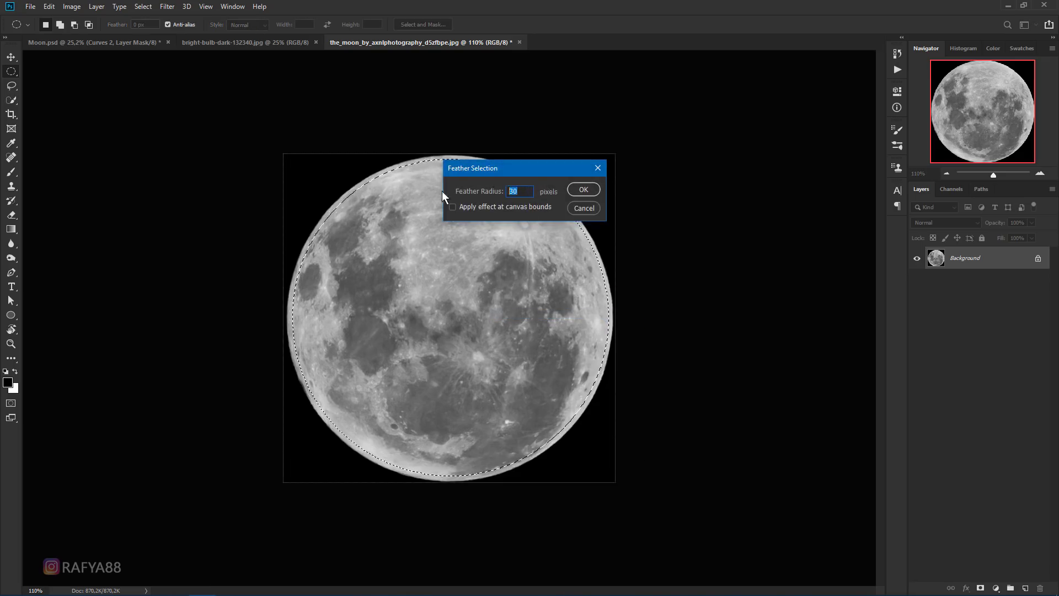
text(2)
click(590, 192)
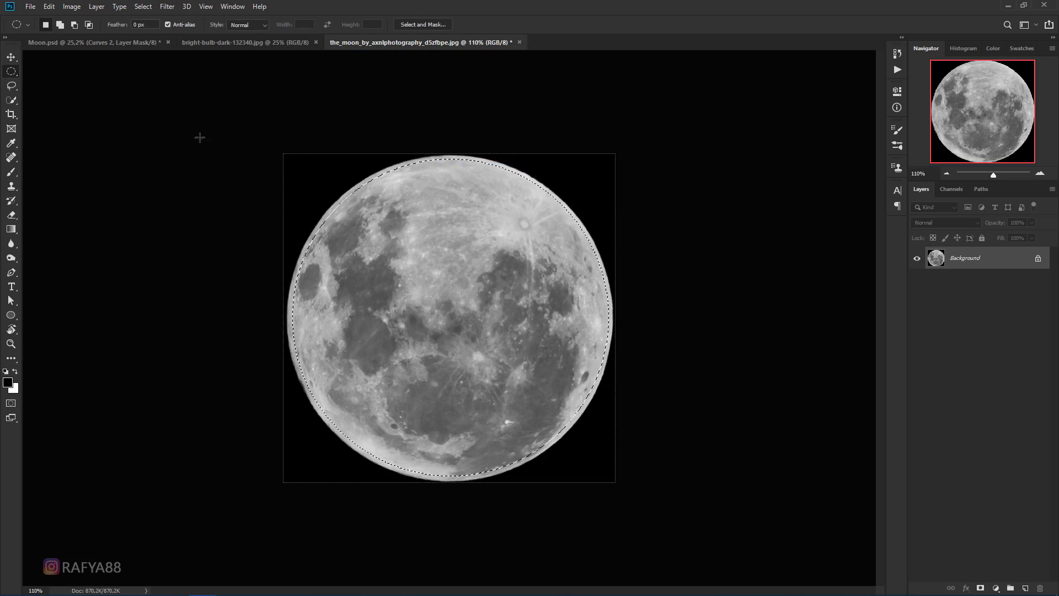
click(11, 57)
Bring the moon into the cliff scene and transform it to sit higher, just left of the cliff.
mouse_move(427, 204)
mouse_down()
mouse_move(241, 68)
mouse_move(394, 309)
mouse_up()
key(ctrl+plus)
key(ctrl+plus)
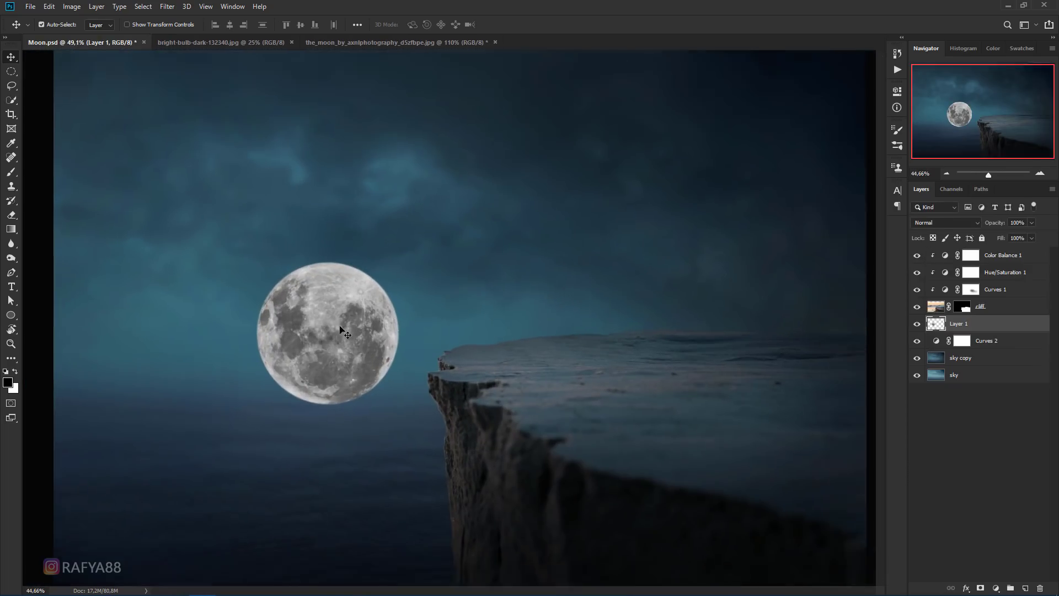
key(ctrl+t)
mouse_move(405, 342)
mouse_down()
mouse_move(263, 405)
mouse_move(241, 373)
mouse_up()
key(ctrl+minus)
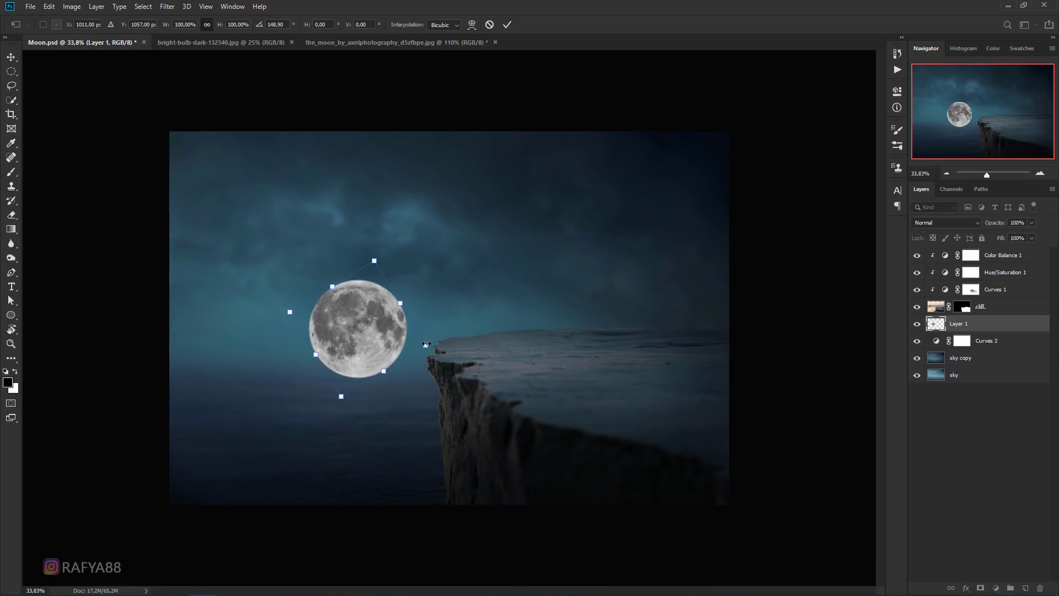
drag(426, 344, 481, 359)
drag(420, 342, 385, 317)
drag(444, 329, 438, 330)
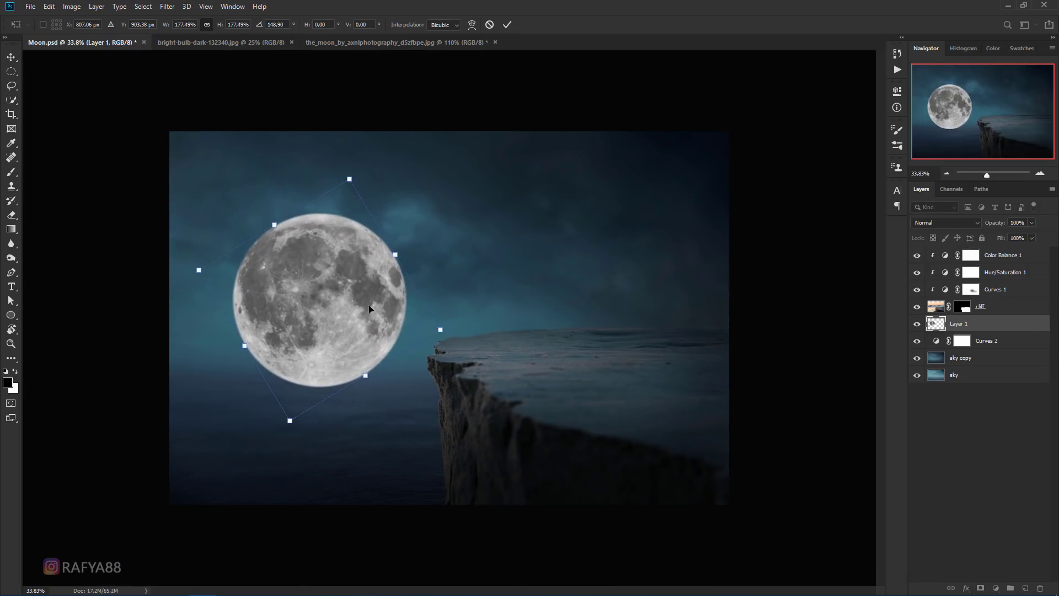
drag(371, 301, 371, 301)
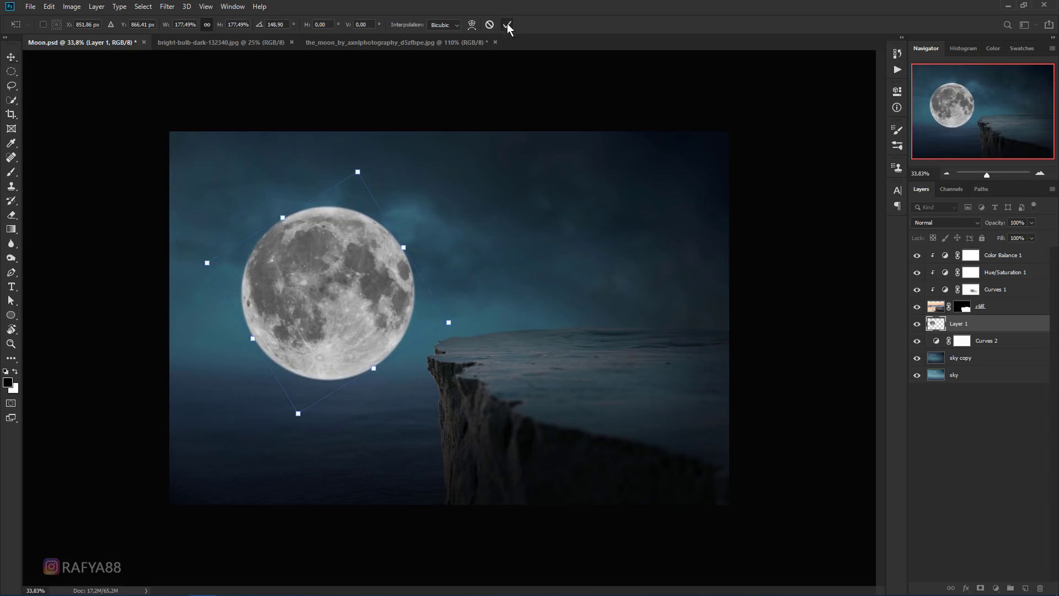
click(507, 25)
Set the moon layer to Screen blend, name it 'moon', and give it a blue label.
click(955, 223)
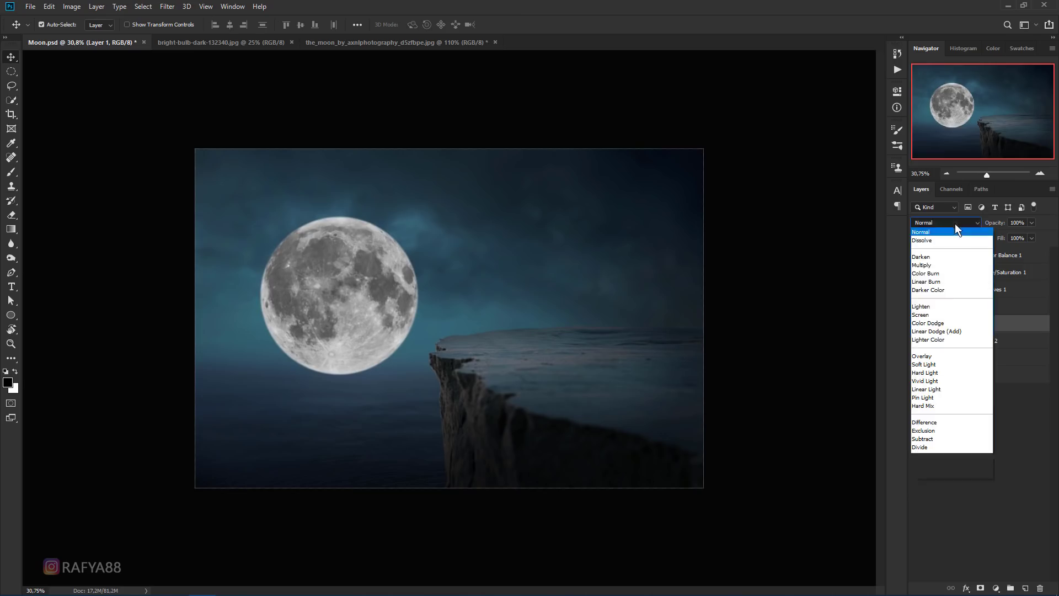
click(934, 315)
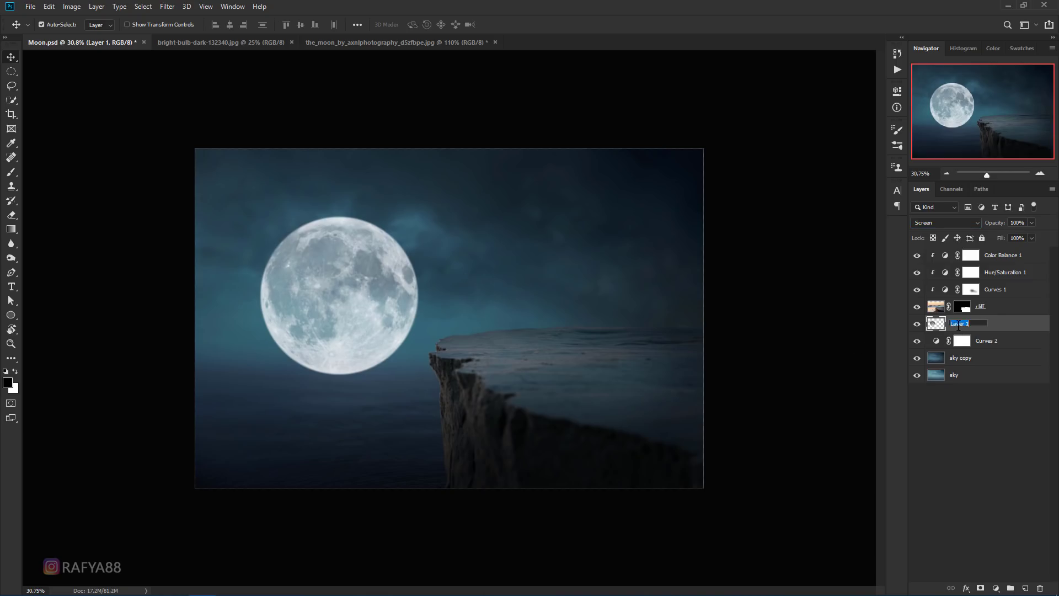
text(moon)
key(Return)
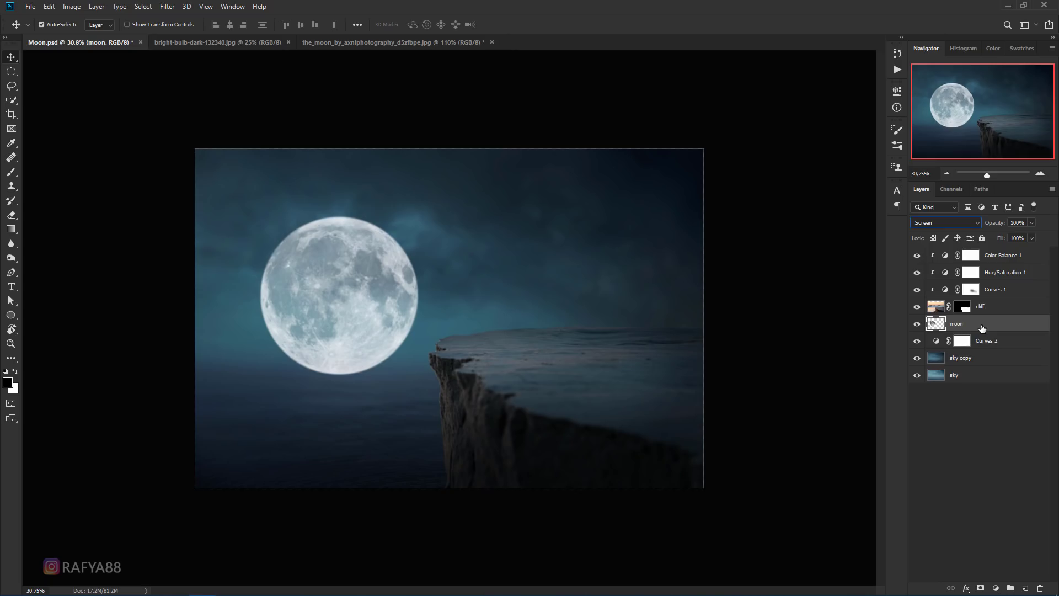
right_click(982, 327)
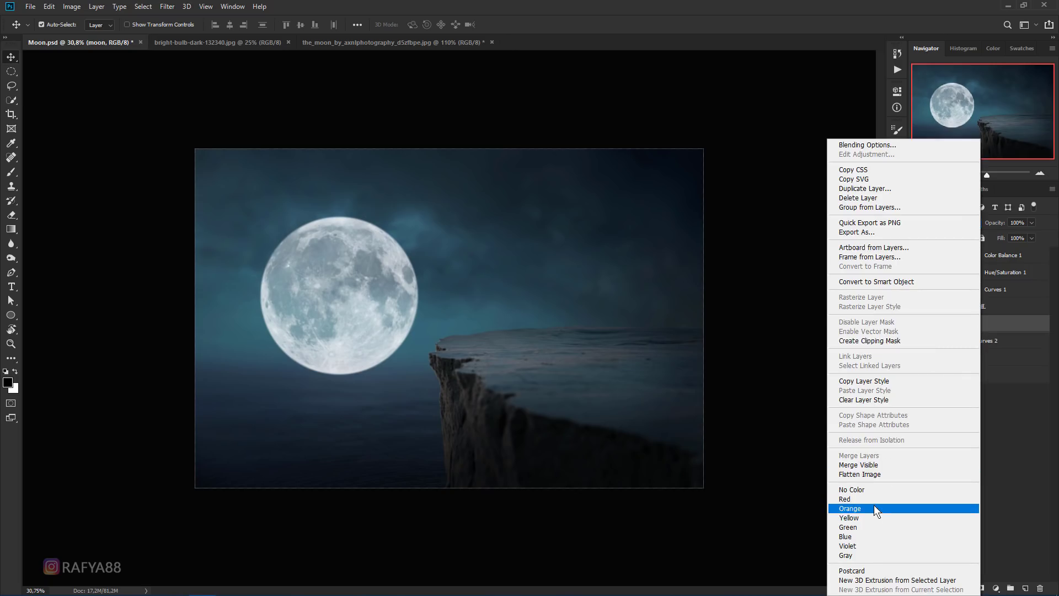
click(874, 537)
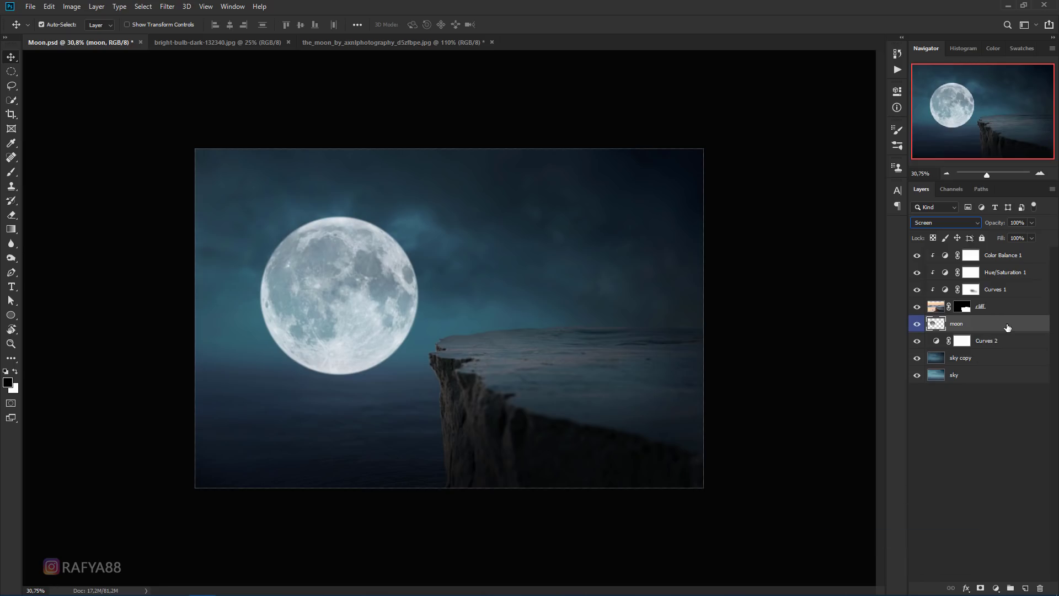
Add a new empty layer above Curves 2 and pick a teal-blue brush colour sampled from the sky.
click(987, 340)
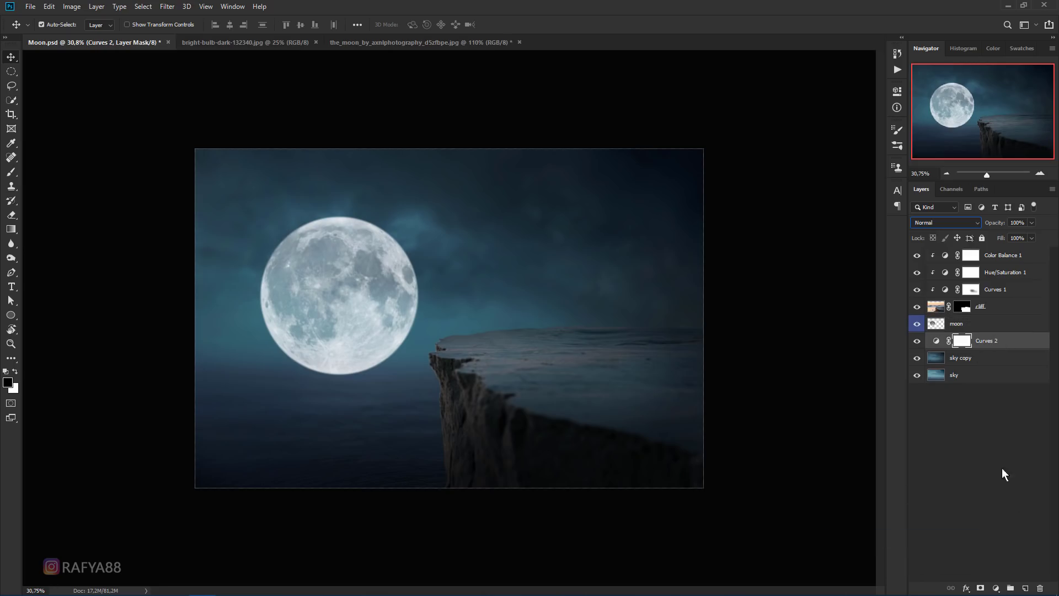
click(1027, 587)
scroll(322, 298, up, 1)
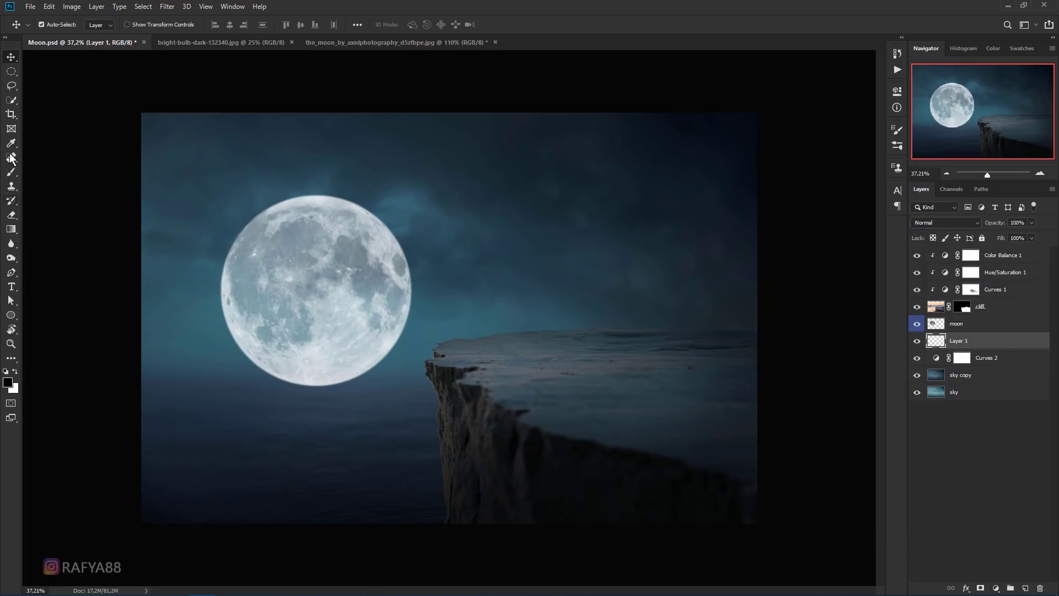
click(11, 171)
click(45, 173)
click(9, 382)
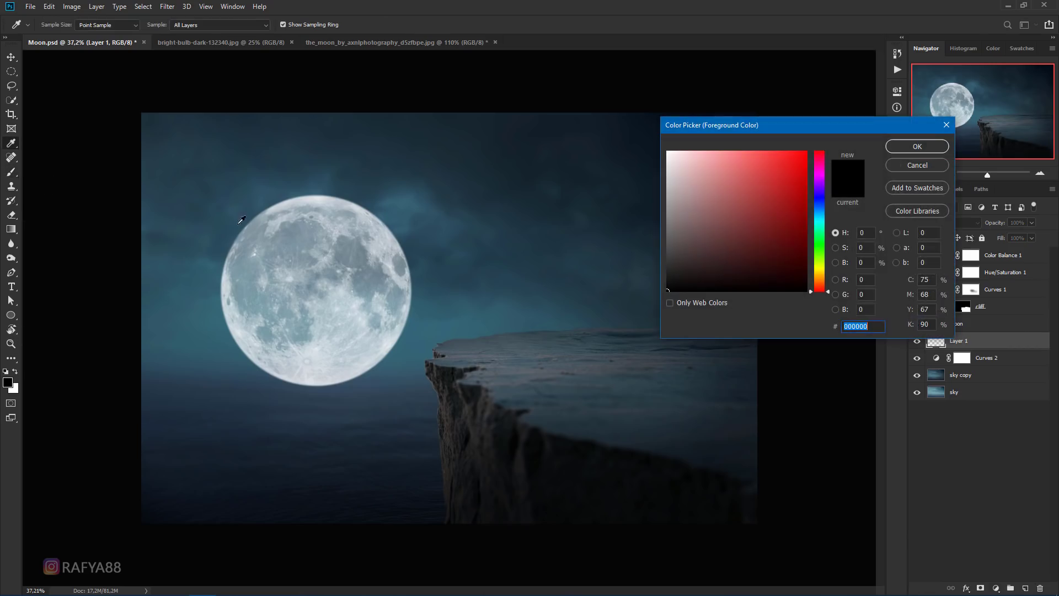
click(410, 224)
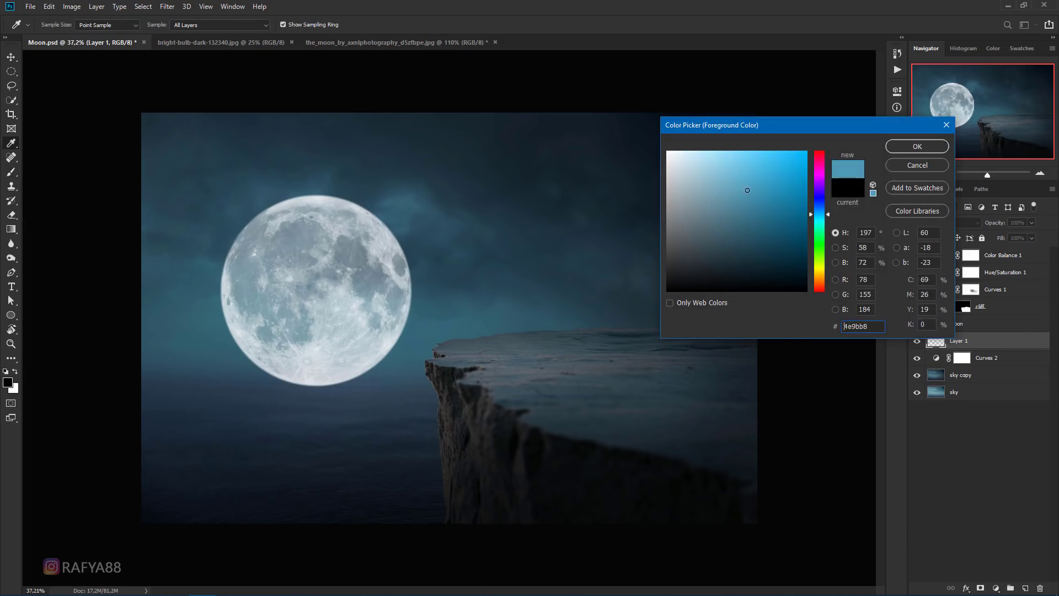
Paint a large soft teal-blue glow around the moon.
click(918, 147)
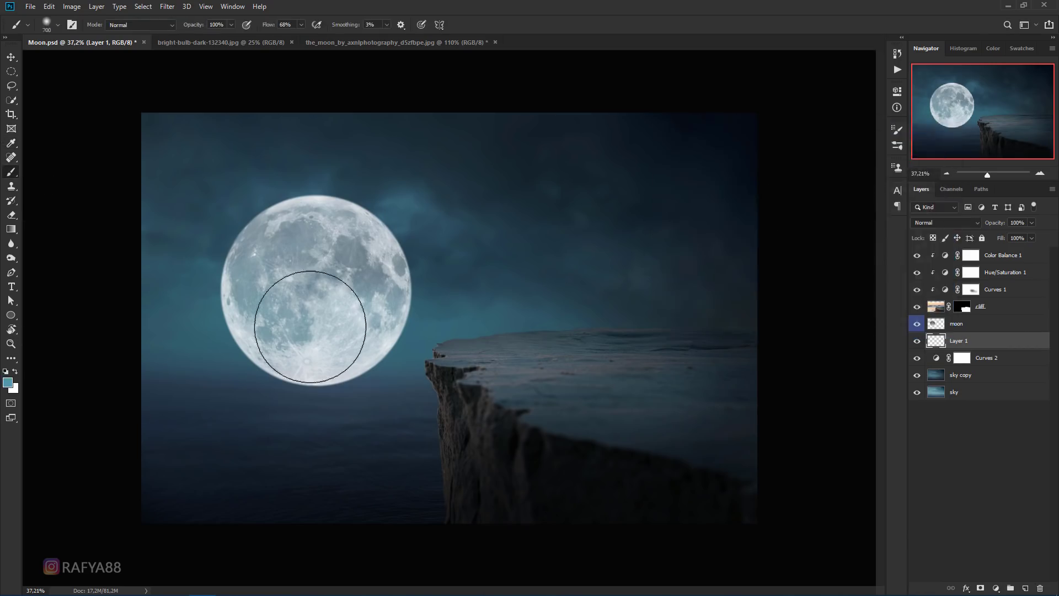
key(bracketright)
key(bracketright)
key(bracketright)
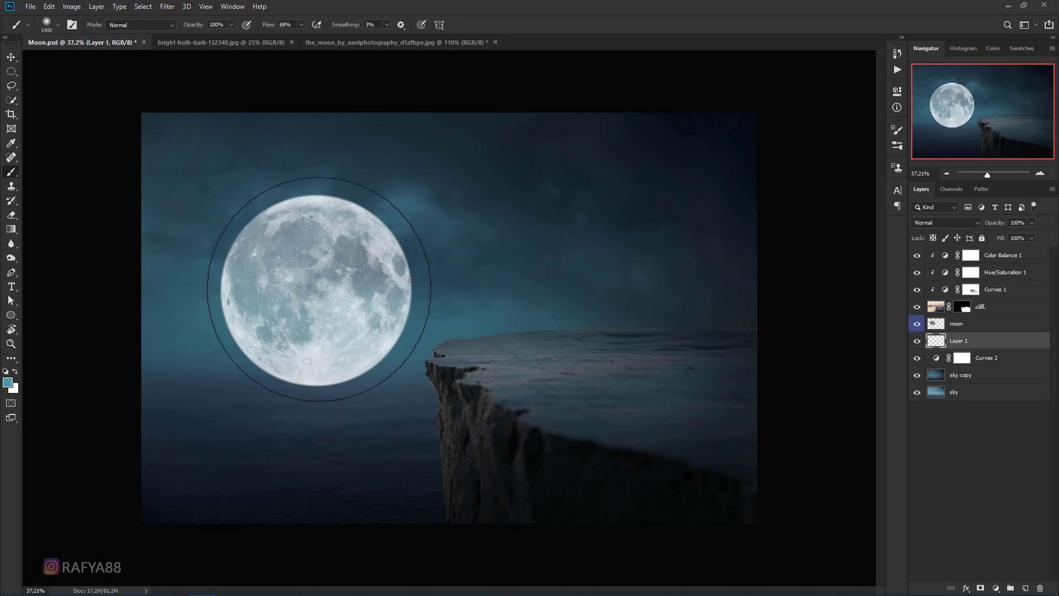
click(323, 297)
click(292, 291)
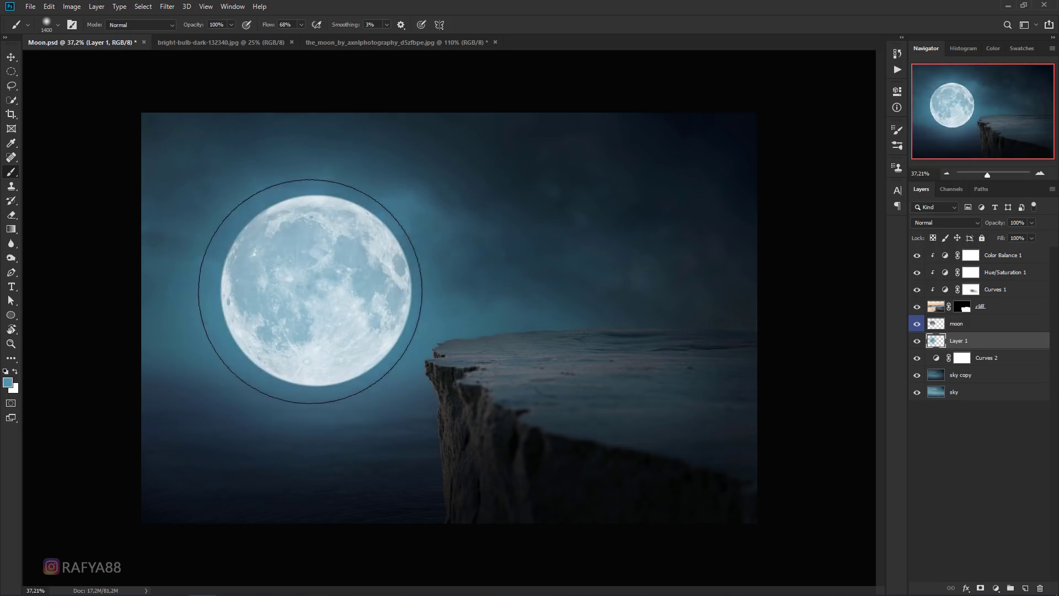
Blend the glow layer as Overlay at 80% opacity, undoing a stray stroke.
click(948, 222)
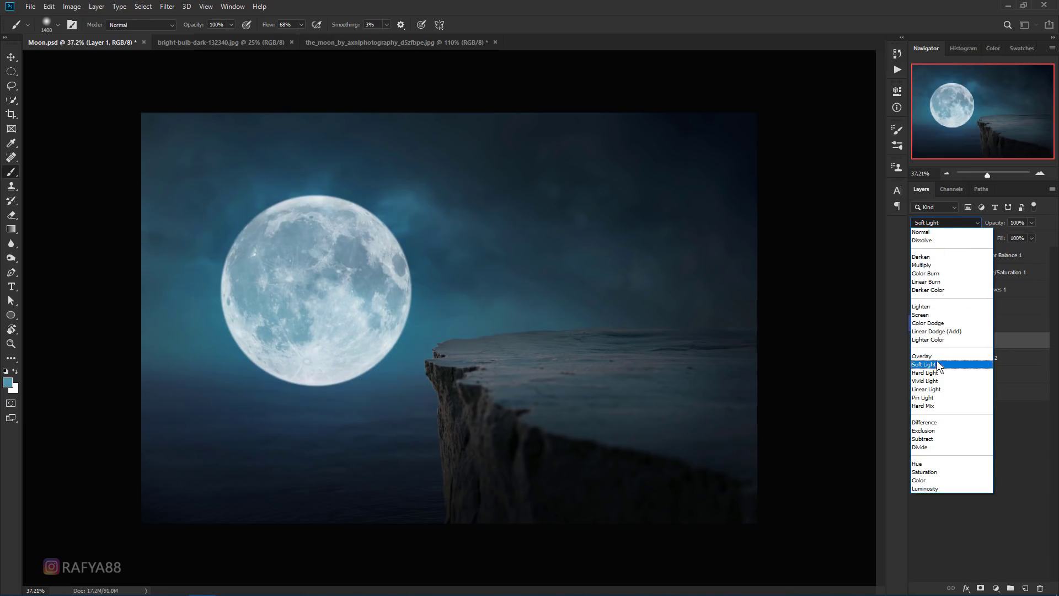
click(938, 355)
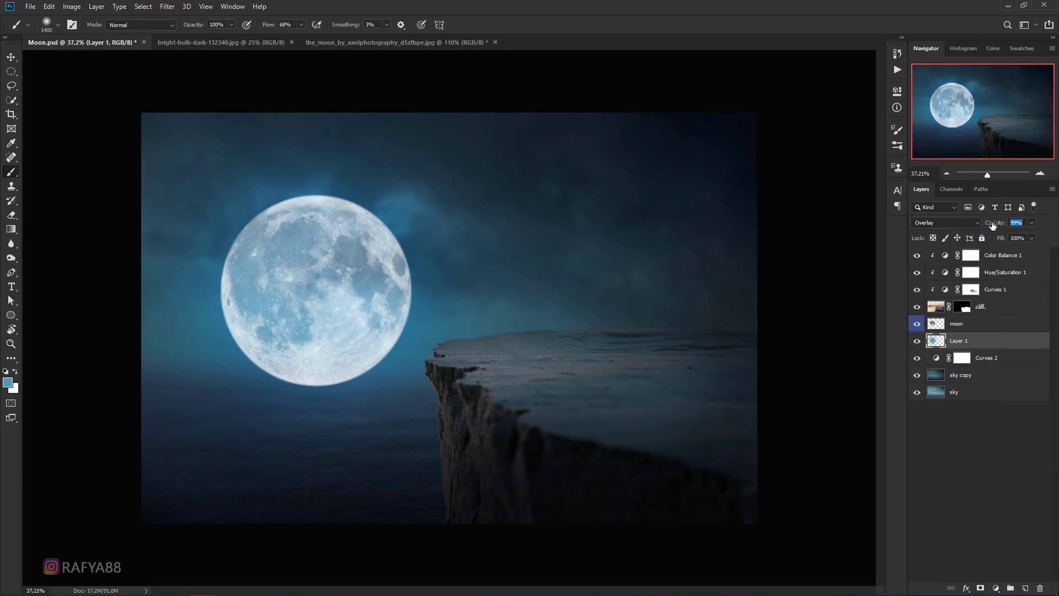
drag(983, 228, 985, 227)
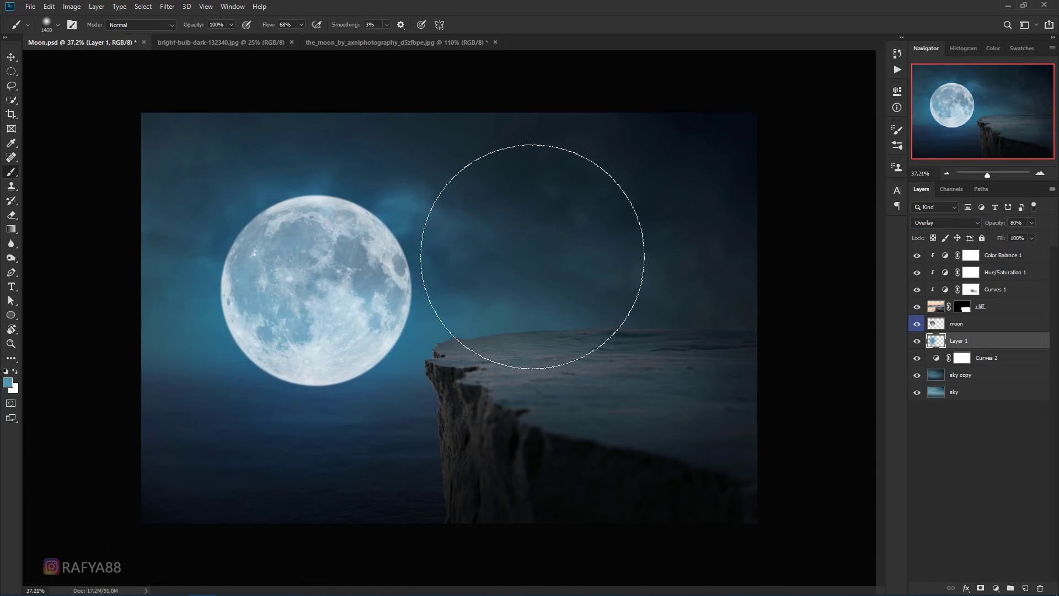
scroll(408, 320, down, 2)
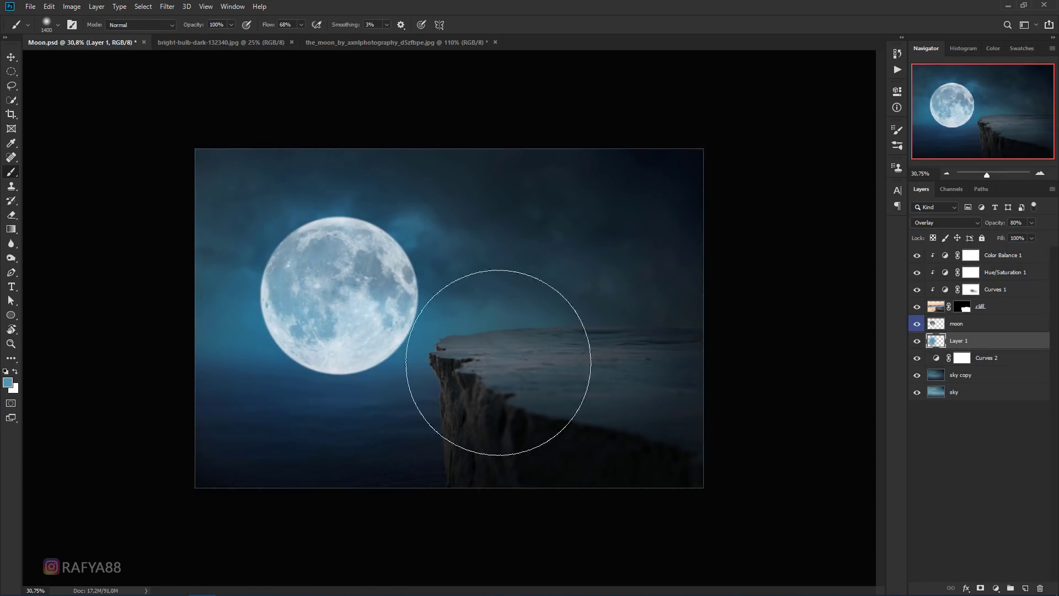
key(ctrl+z)
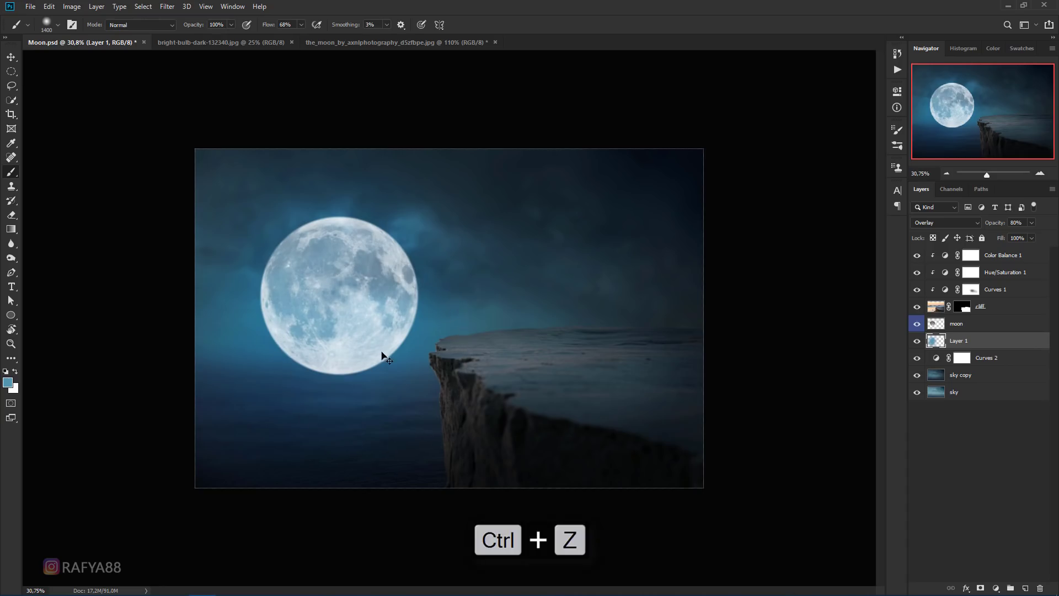
scroll(498, 292, down, 1)
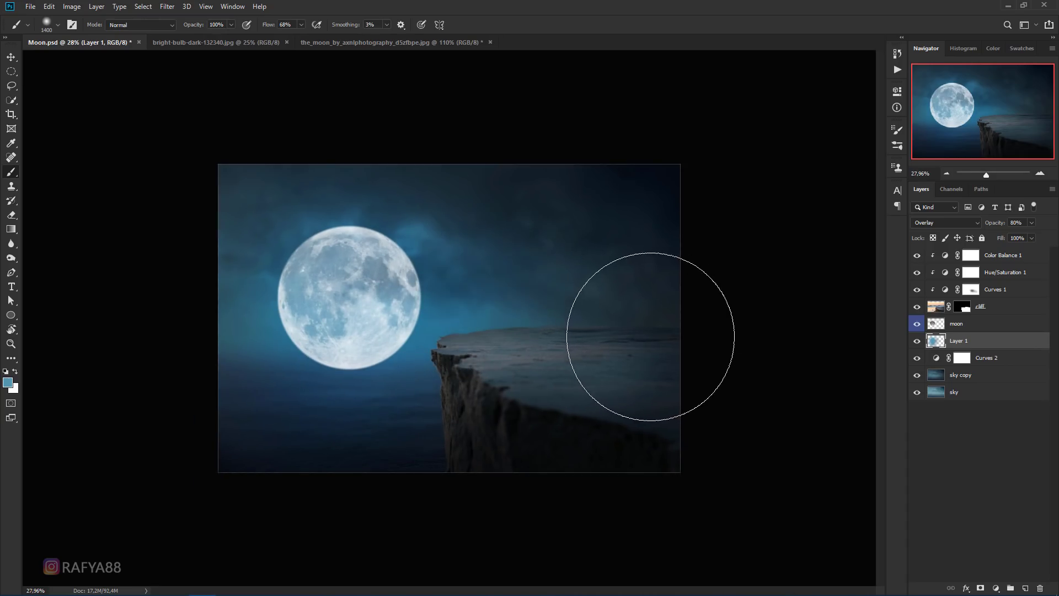
scroll(650, 337, up, 2)
click(982, 325)
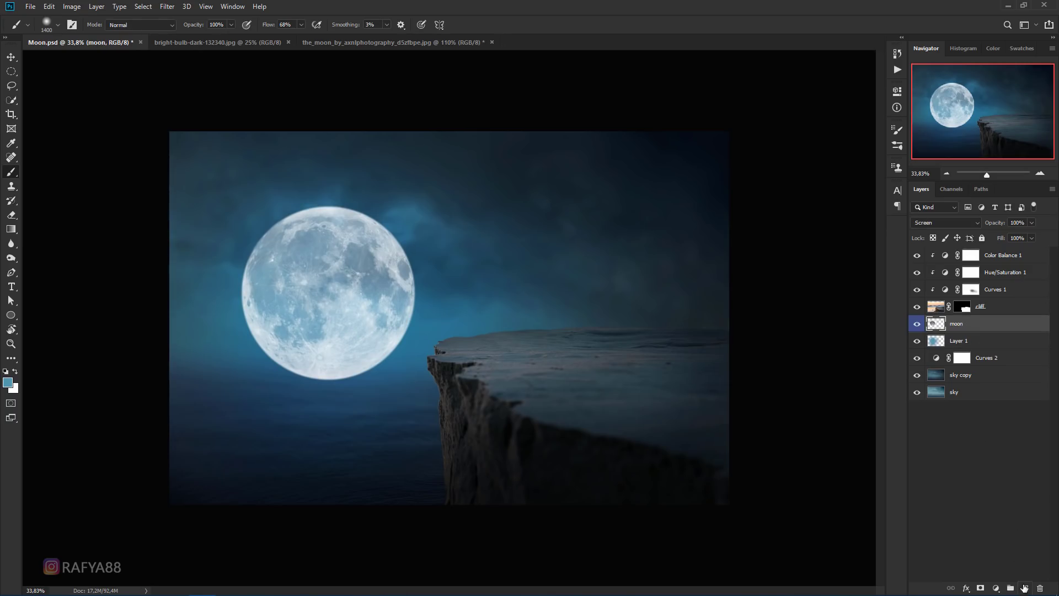
On a new Layer 2, dab soft white paint over the moon and its edge.
click(1023, 588)
scroll(298, 265, up, 1)
click(15, 372)
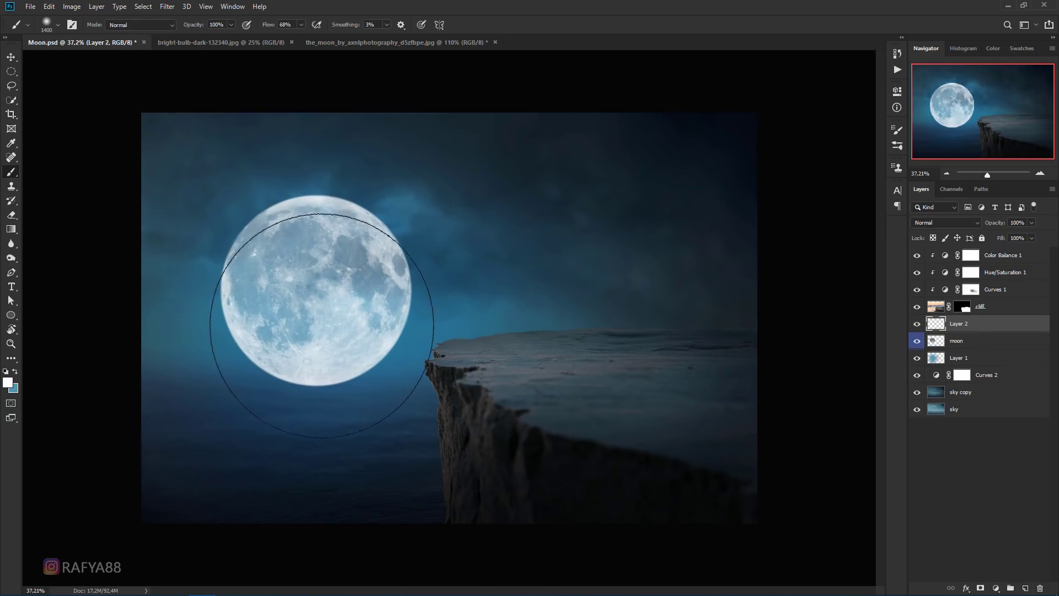
scroll(321, 325, up, 1)
key(bracketleft)
key(bracketleft)
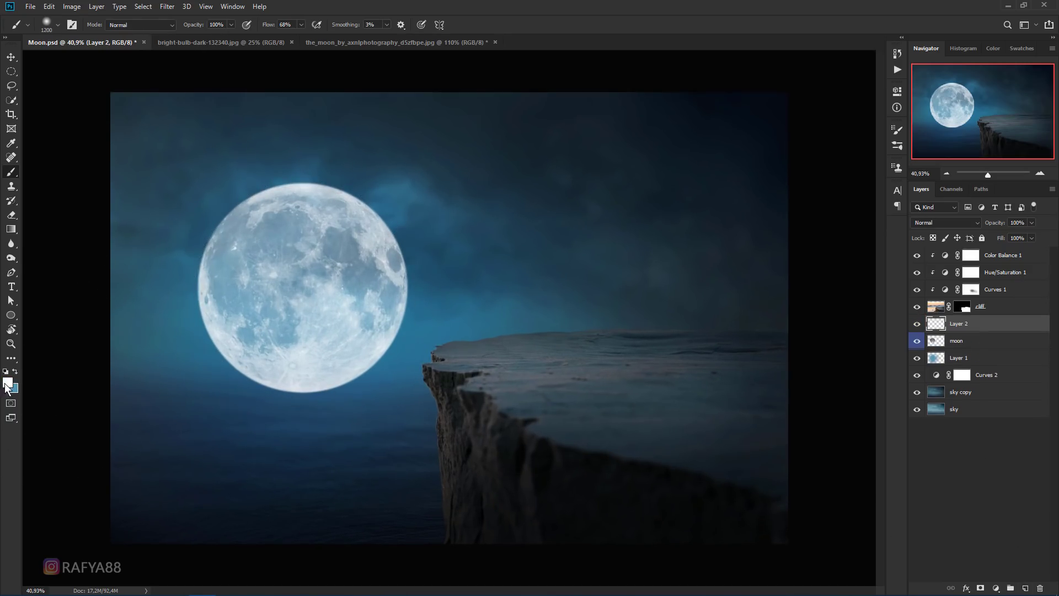
click(289, 279)
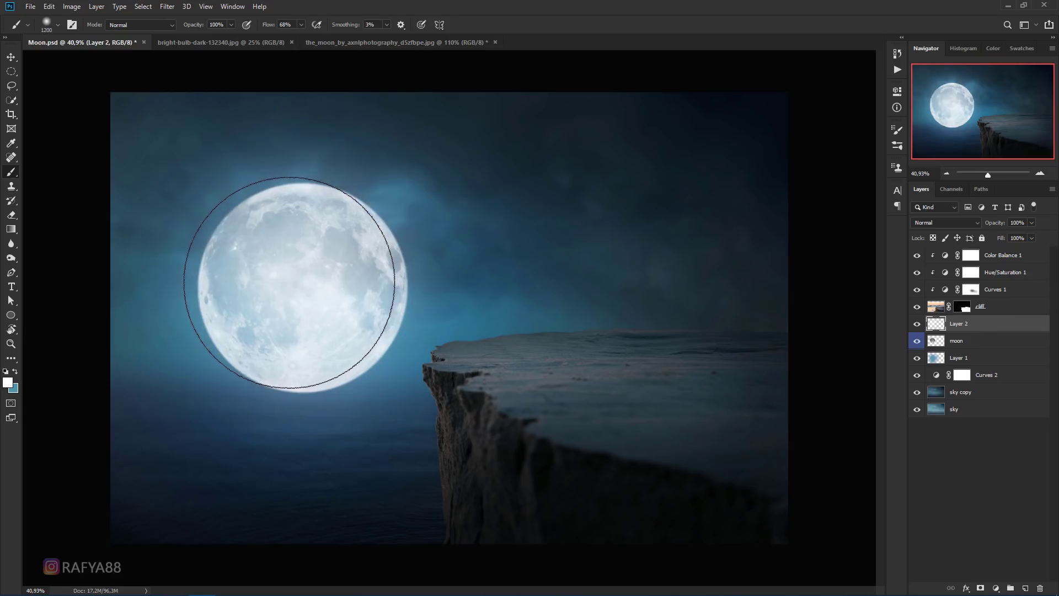
click(303, 285)
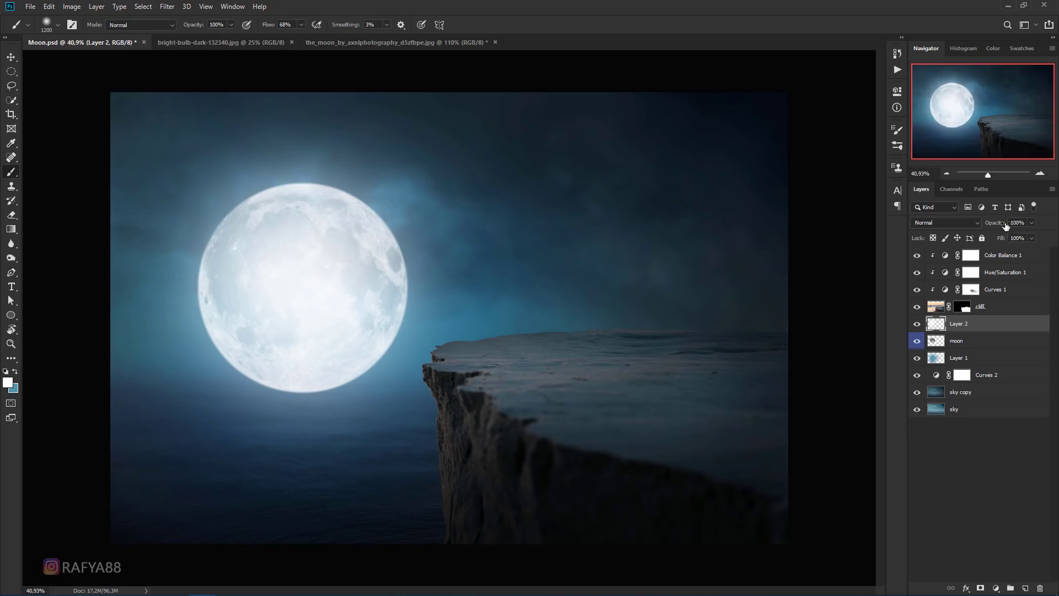
Lower Layer 2's opacity to 70%.
drag(1005, 225, 988, 229)
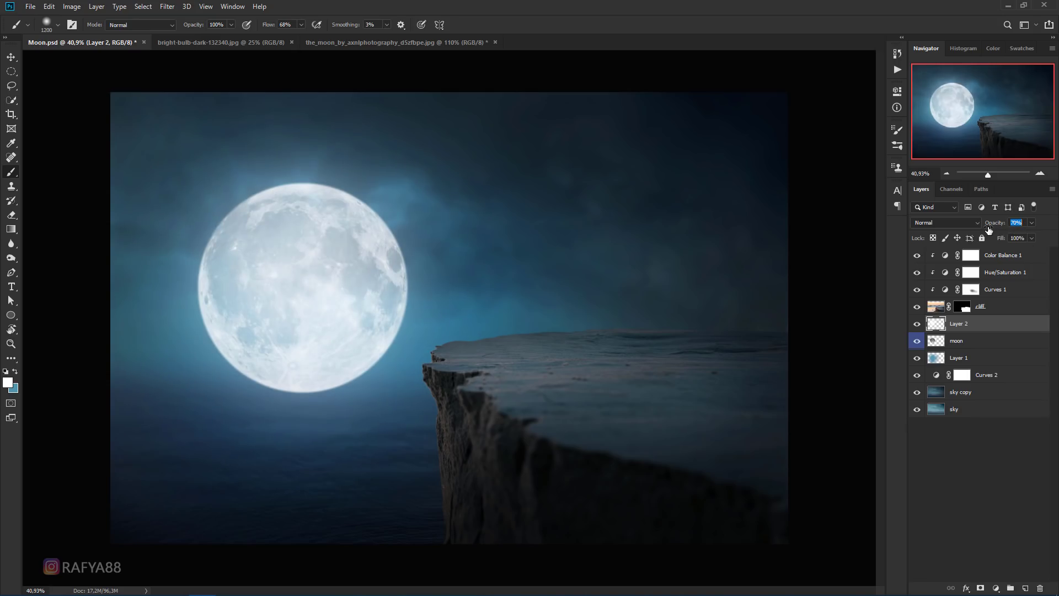
scroll(353, 248, down, 5)
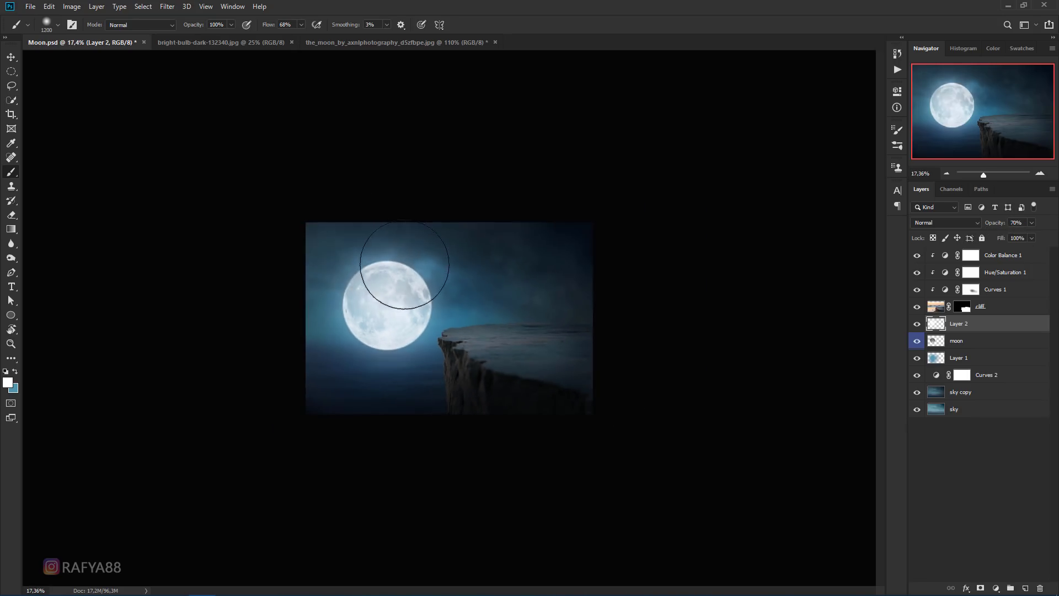
scroll(391, 278, up, 1)
scroll(385, 279, up, 2)
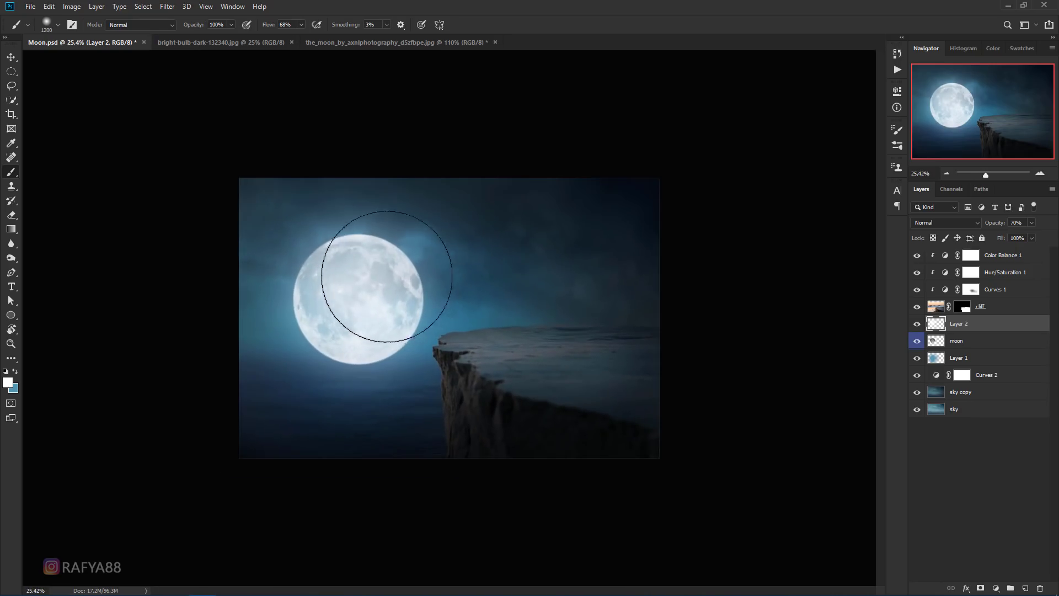
scroll(346, 268, up, 1)
scroll(345, 265, up, 1)
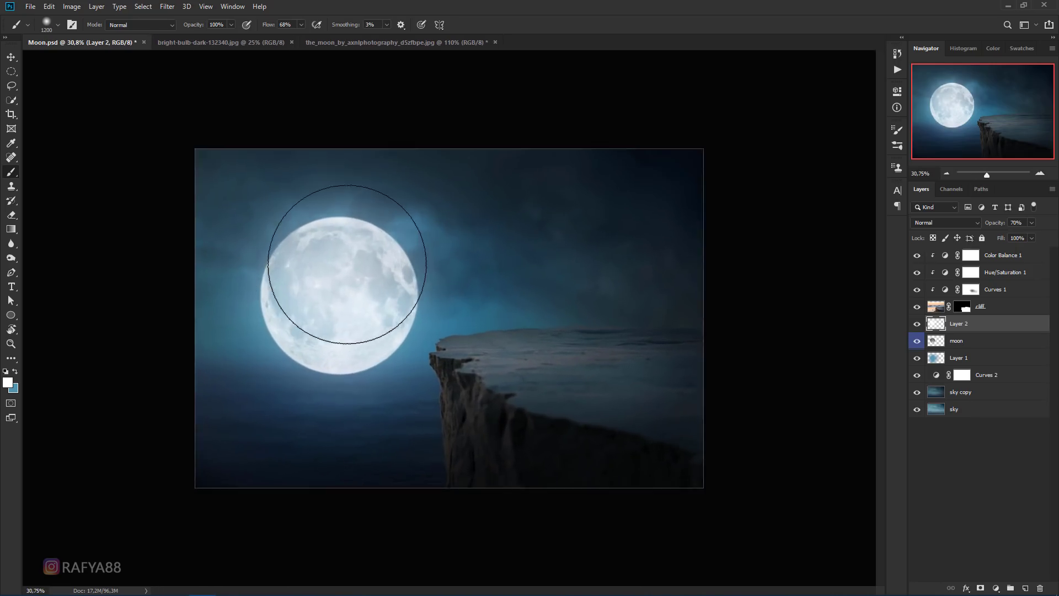
scroll(346, 264, up, 2)
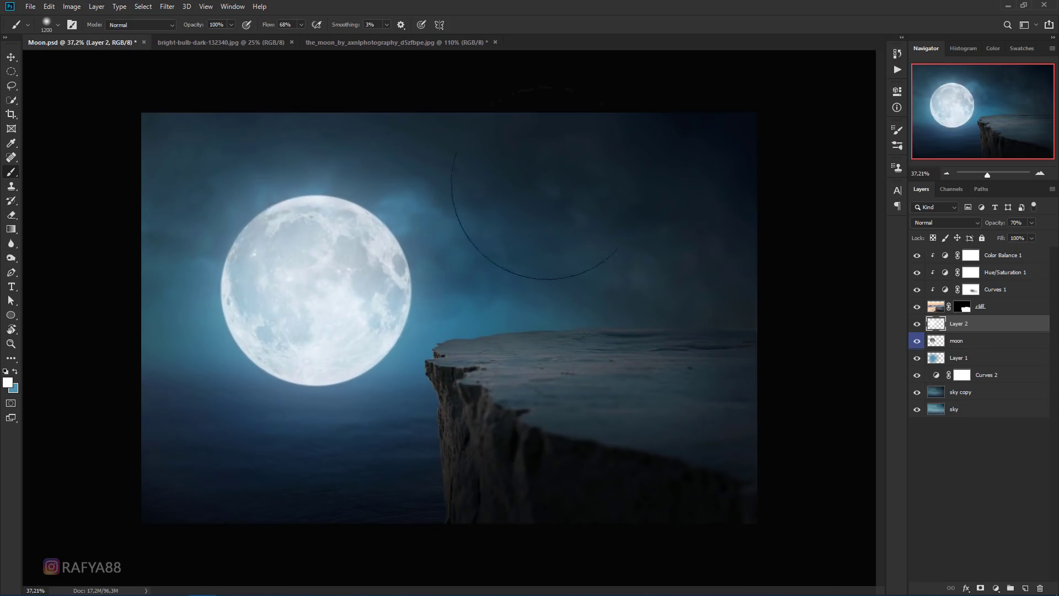
Quick-select the socket and cable in the light bulb photo.
click(11, 57)
click(210, 44)
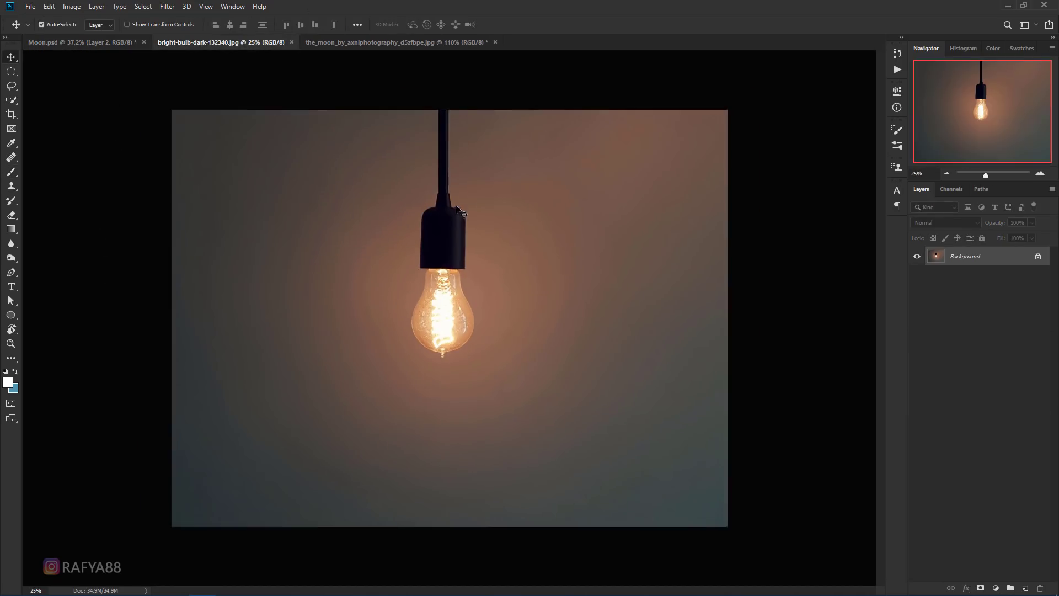
click(11, 100)
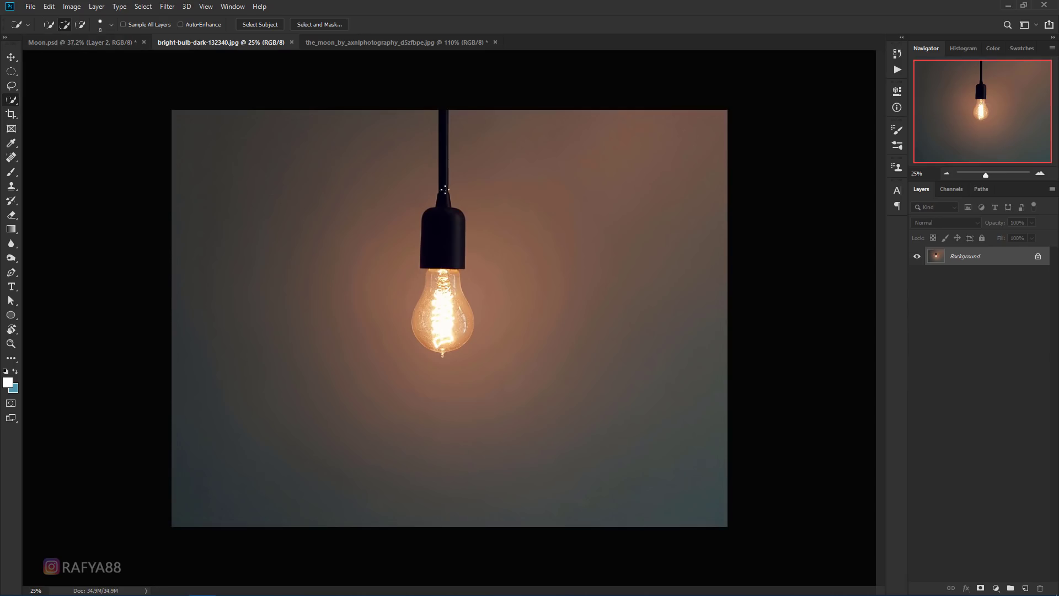
scroll(460, 158, up, 2)
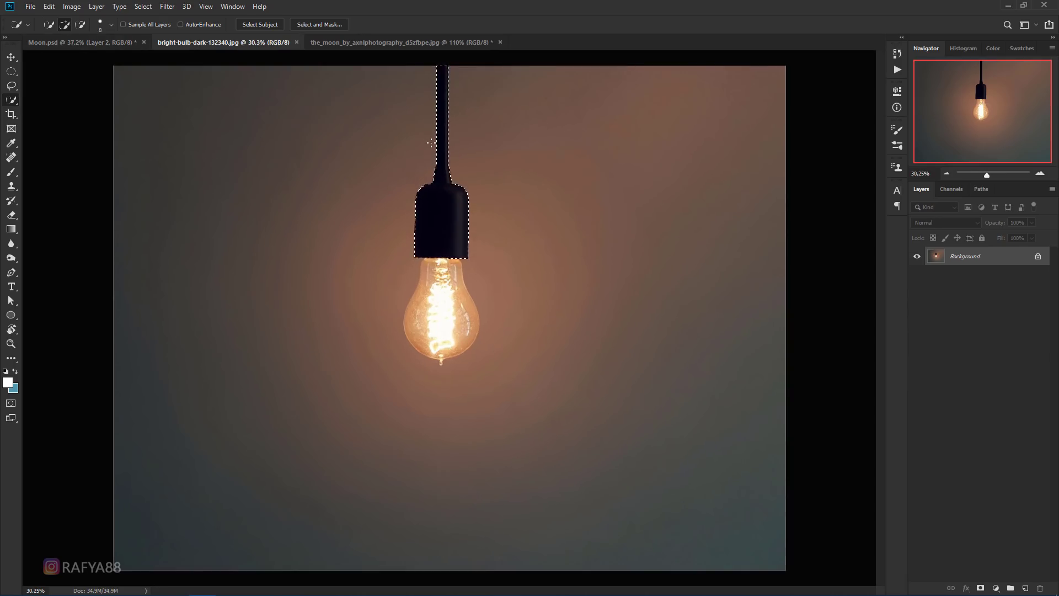
Move the socket into the moon scene, scaled to about a third and seated on the moon's top.
click(11, 56)
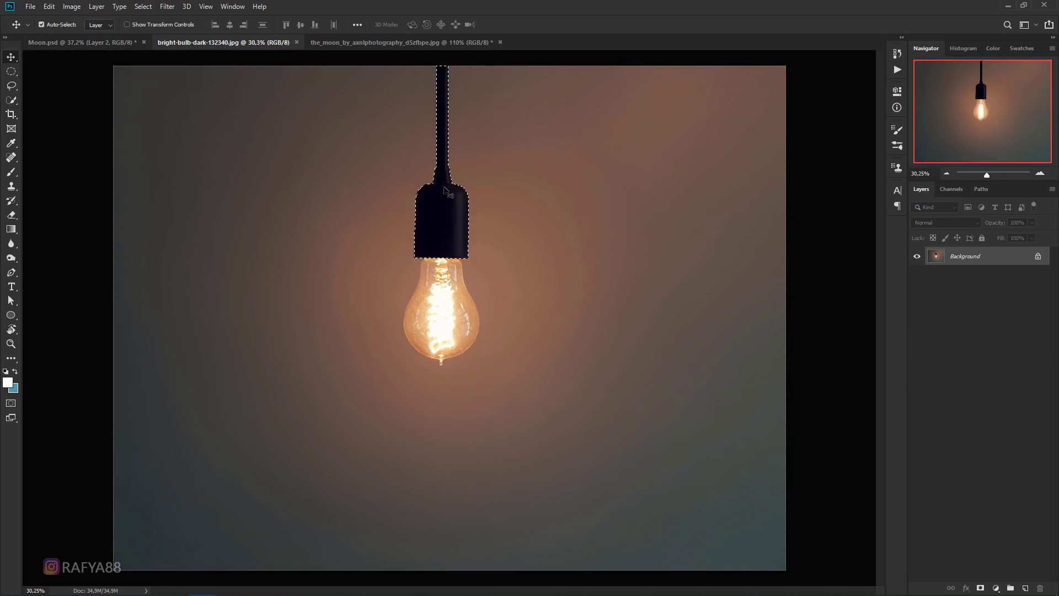
drag(444, 190, 331, 165)
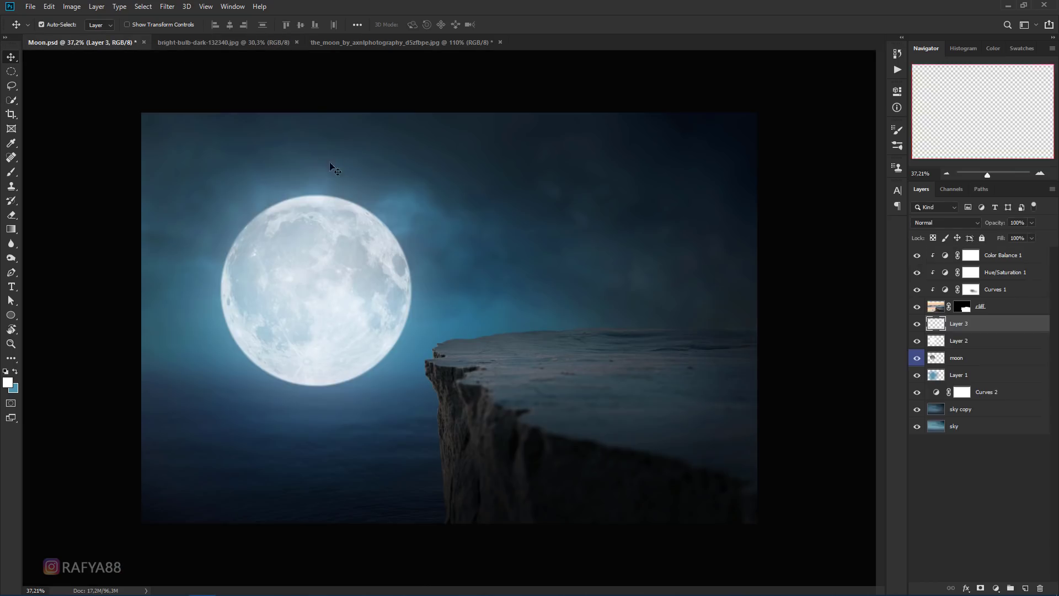
key(ctrl+t)
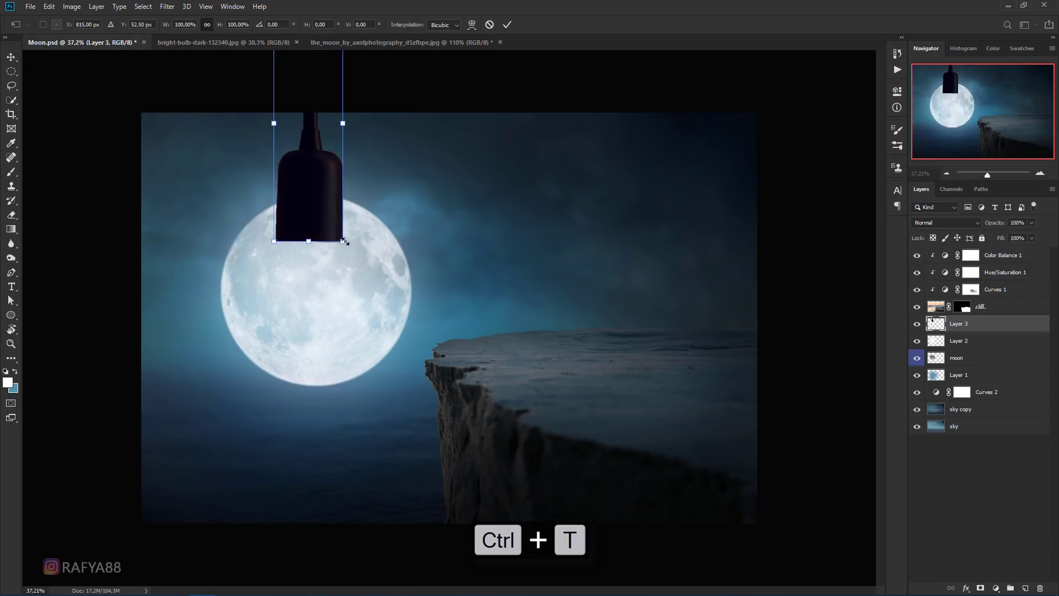
mouse_move(343, 241)
mouse_down()
mouse_move(319, 160)
mouse_move(319, 193)
mouse_move(285, 161)
mouse_up()
scroll(318, 193, up, 3)
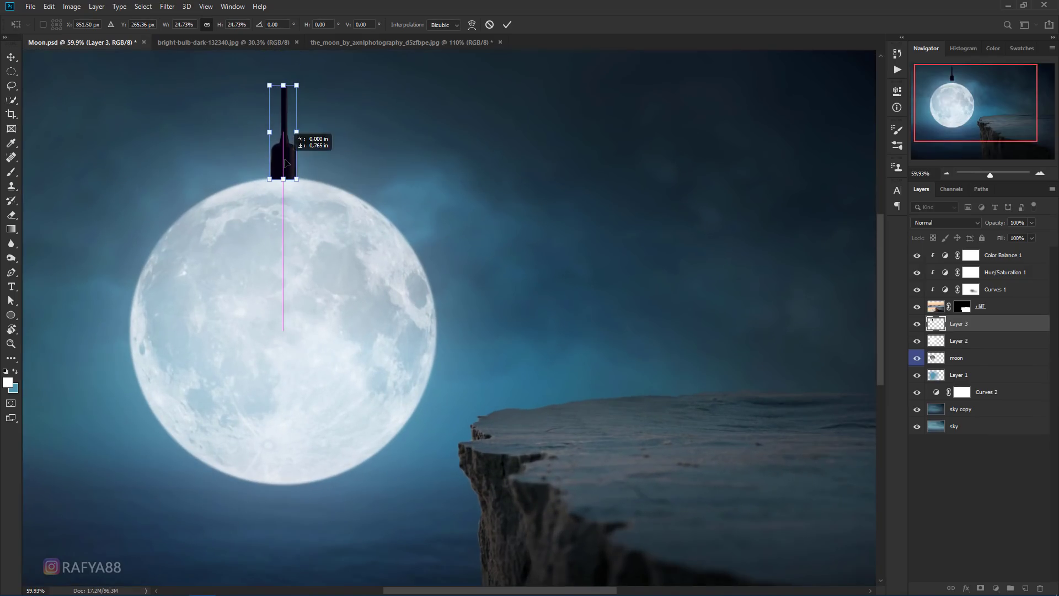
scroll(306, 140, down, 3)
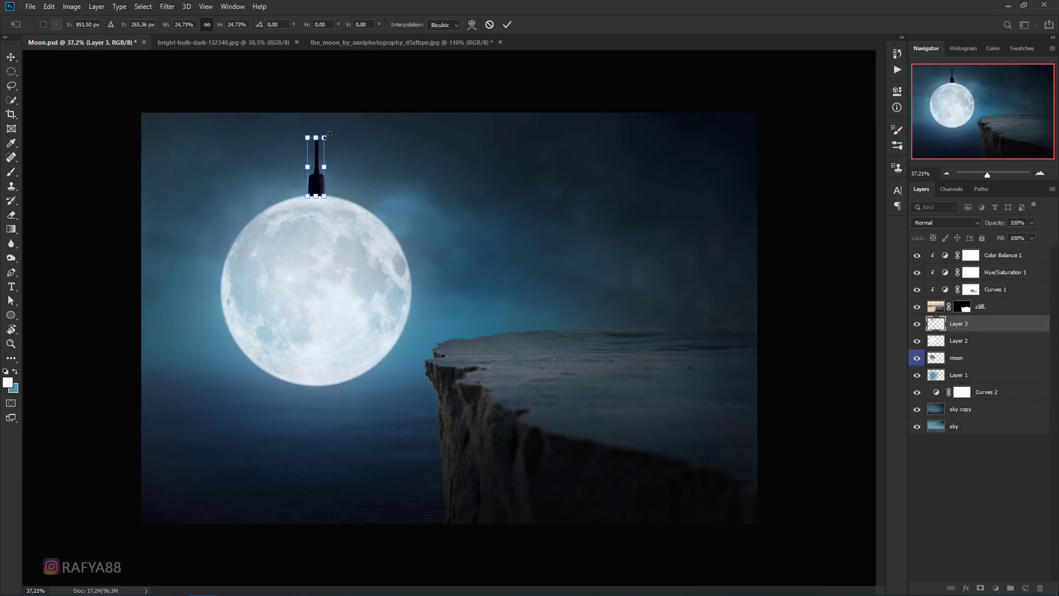
key(Up)
key(Return)
scroll(322, 176, up, 3)
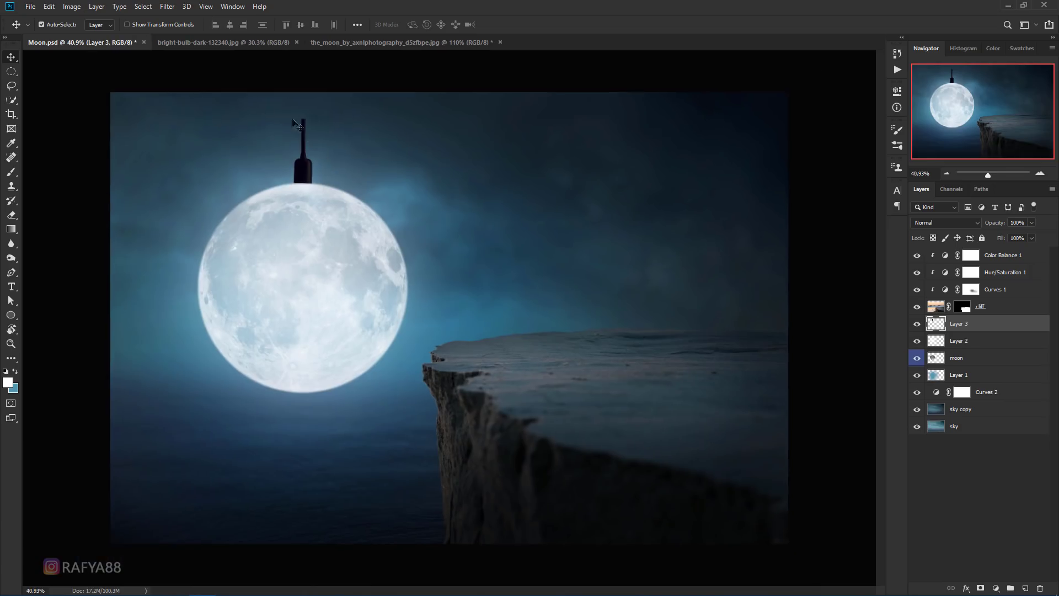
scroll(285, 117, up, 1)
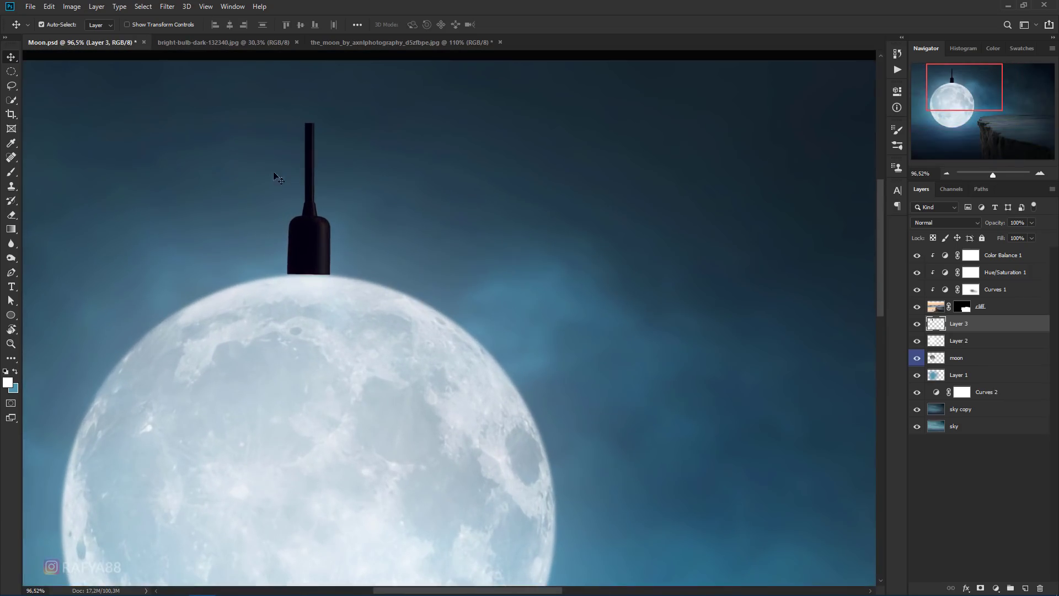
Select the upper cord section and stretch it up to the canvas top edge.
right_click(12, 71)
click(44, 72)
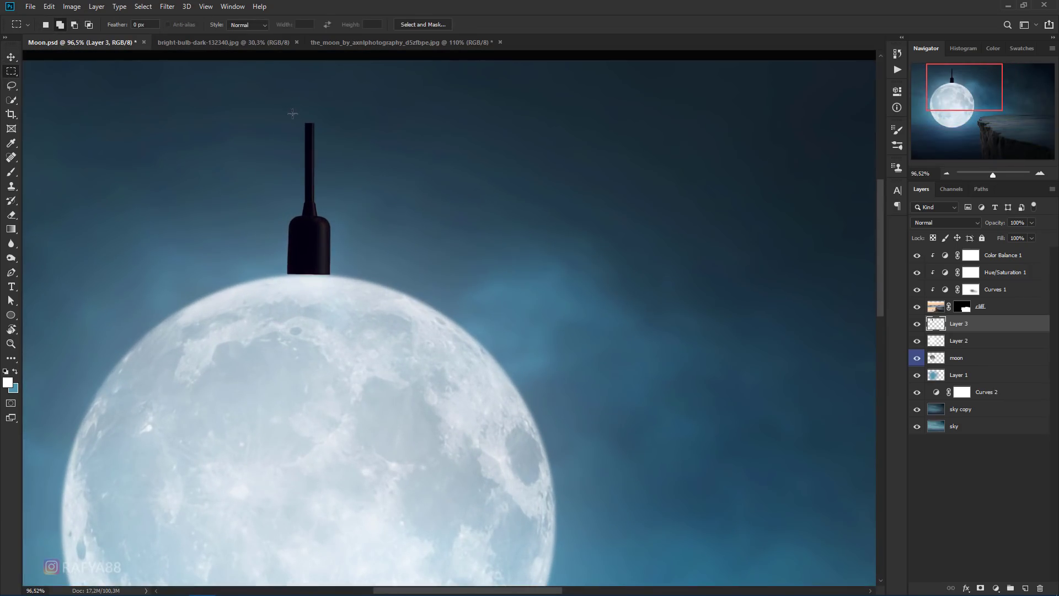
mouse_move(286, 112)
mouse_down()
mouse_move(346, 181)
mouse_move(343, 200)
mouse_up()
scroll(330, 182, down, 3)
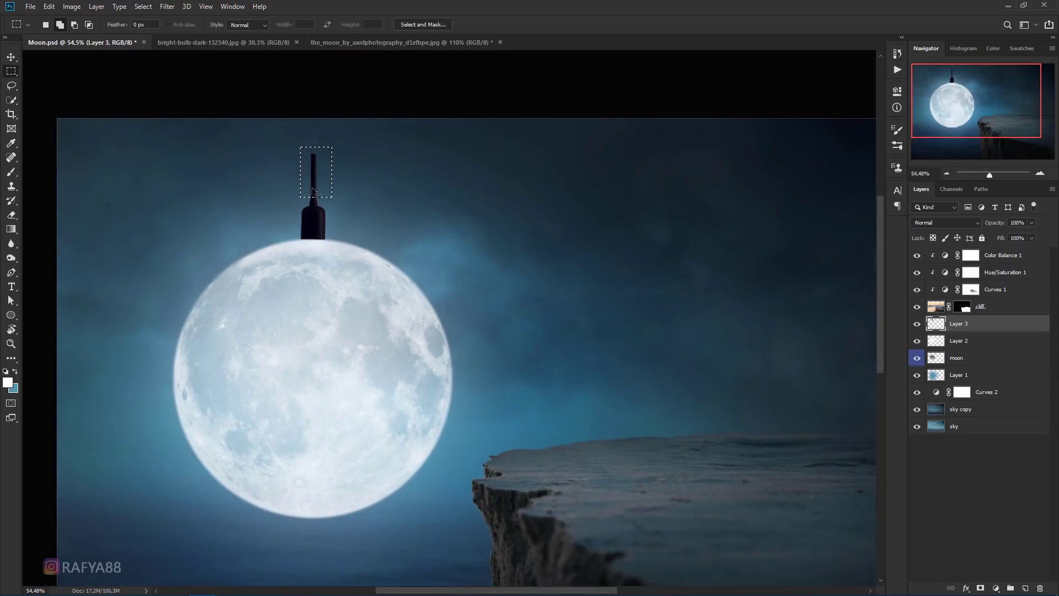
key(ctrl+t)
drag(321, 142, 325, 105)
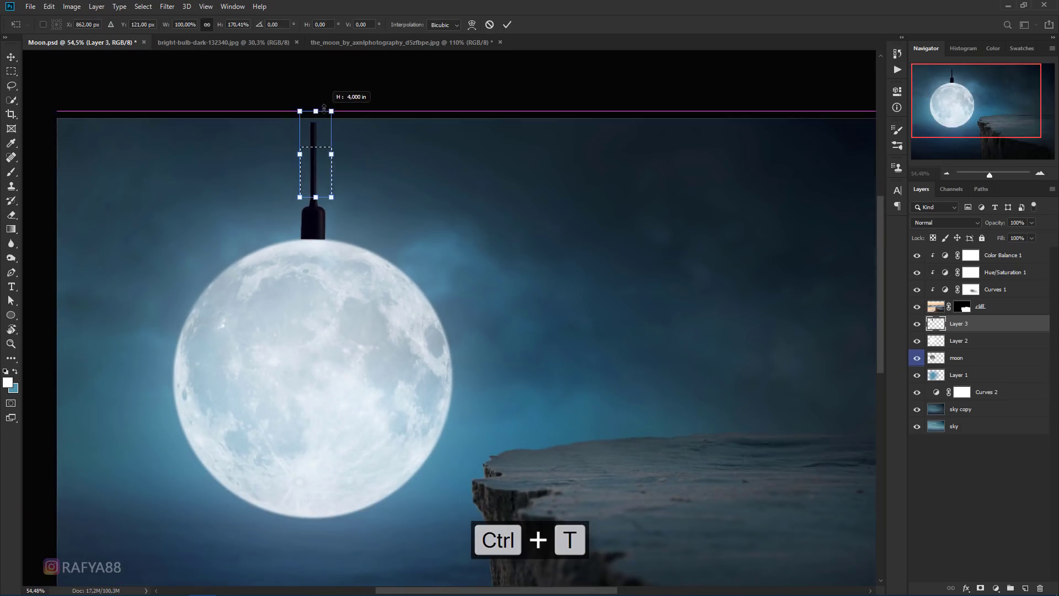
key(Return)
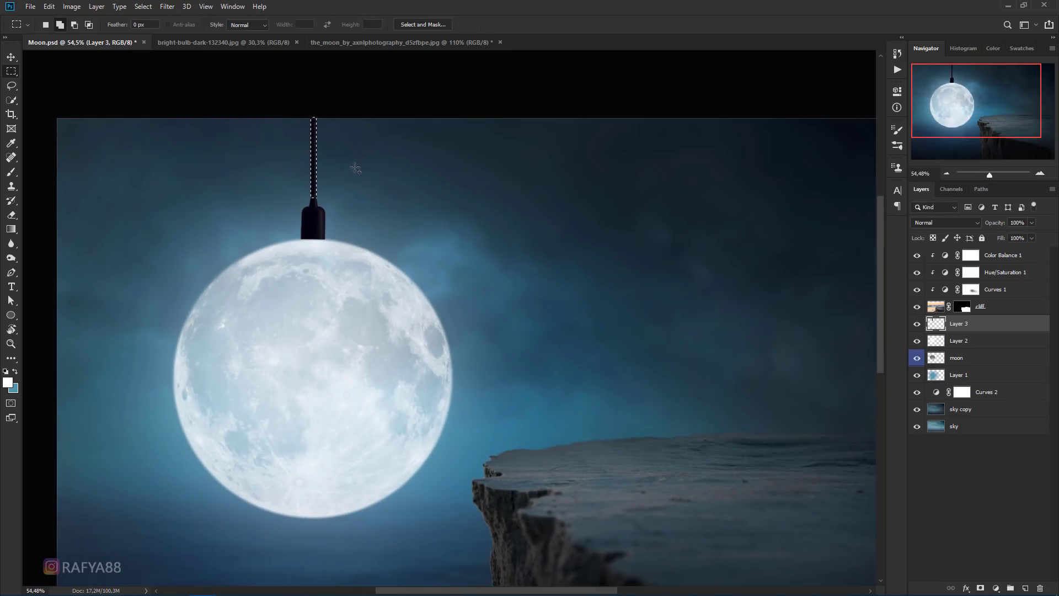
key(ctrl+d)
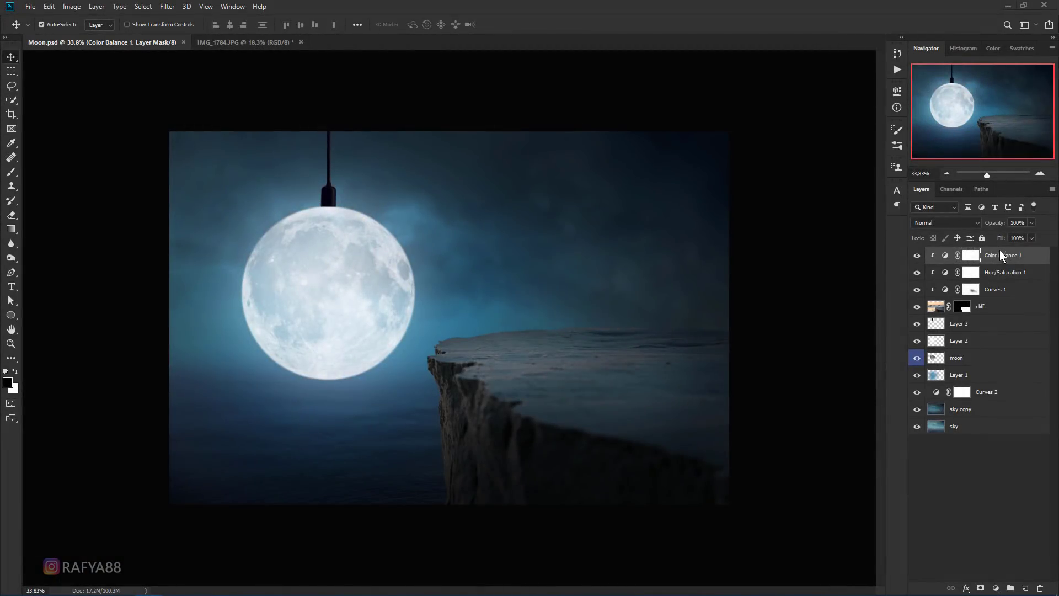
Move the cliff and its adjustment layers slightly down, fine-tuning the position with arrow nudges.
shift+click(995, 303)
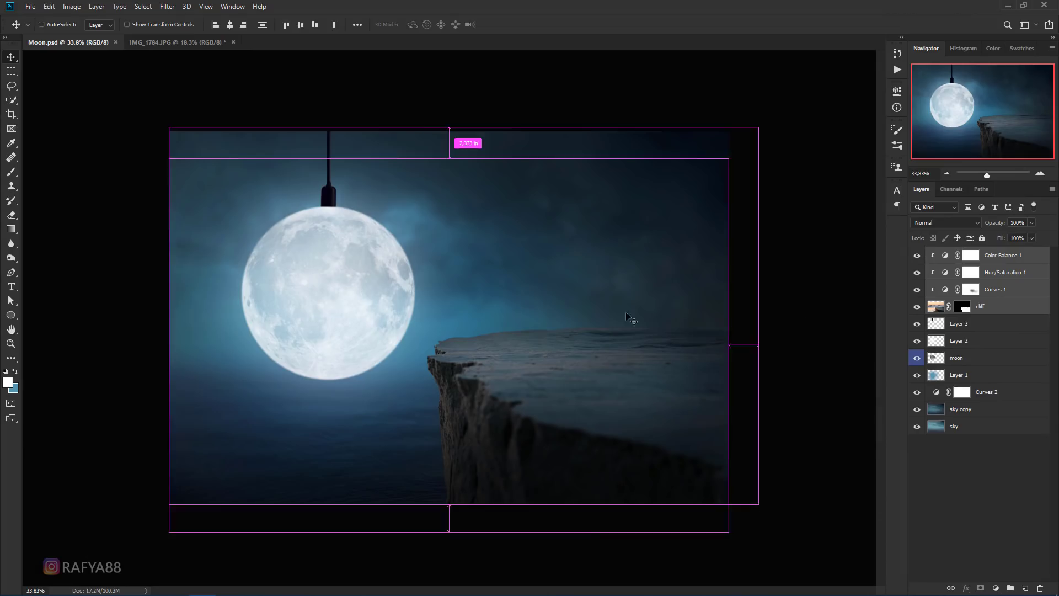
key(ctrl+t)
drag(528, 252, 529, 270)
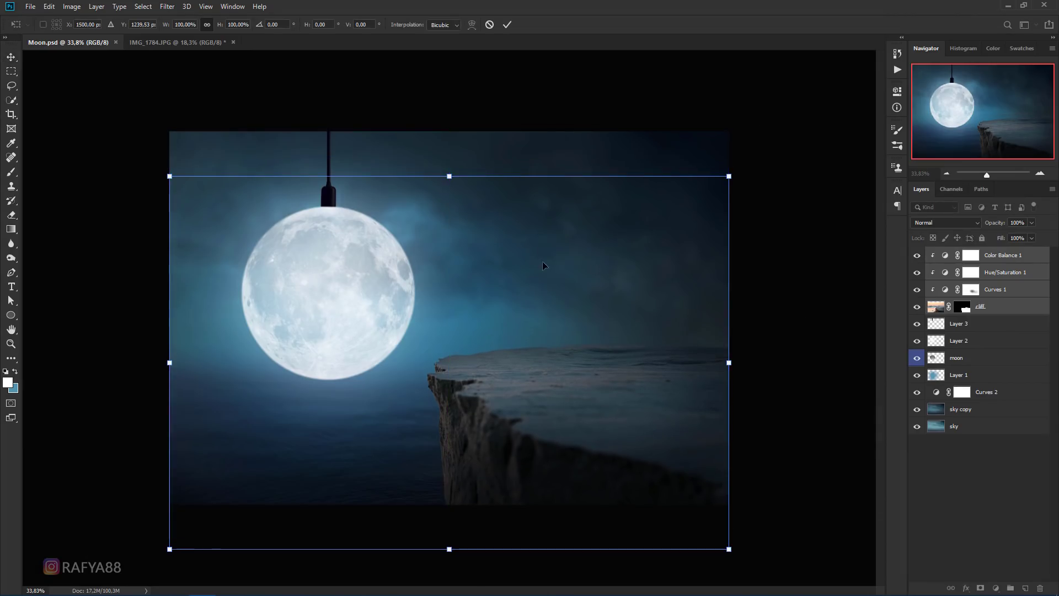
key(Up)
key(Up)
key(Up)
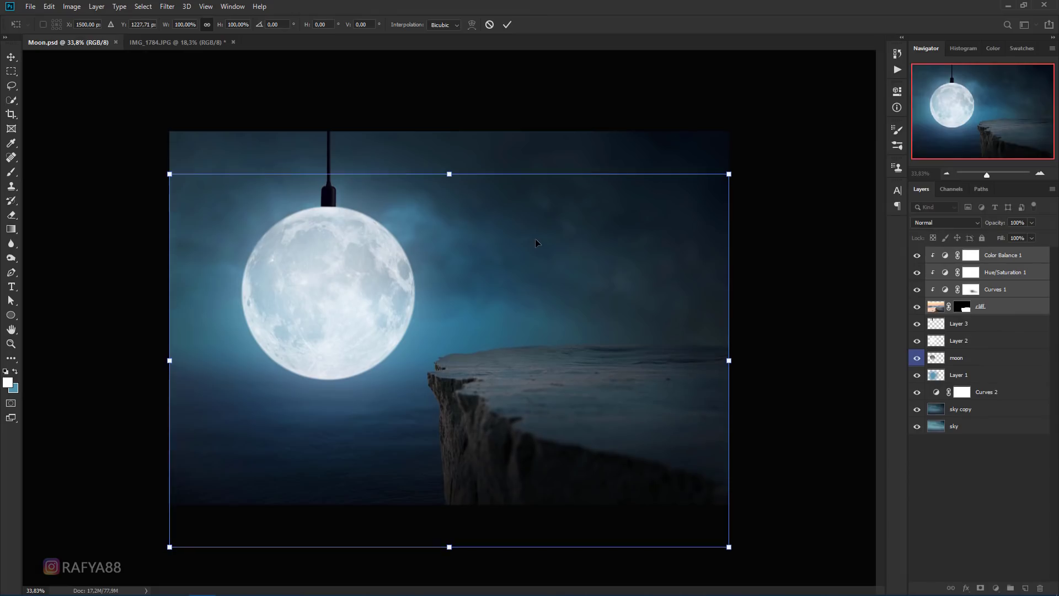
key(Up)
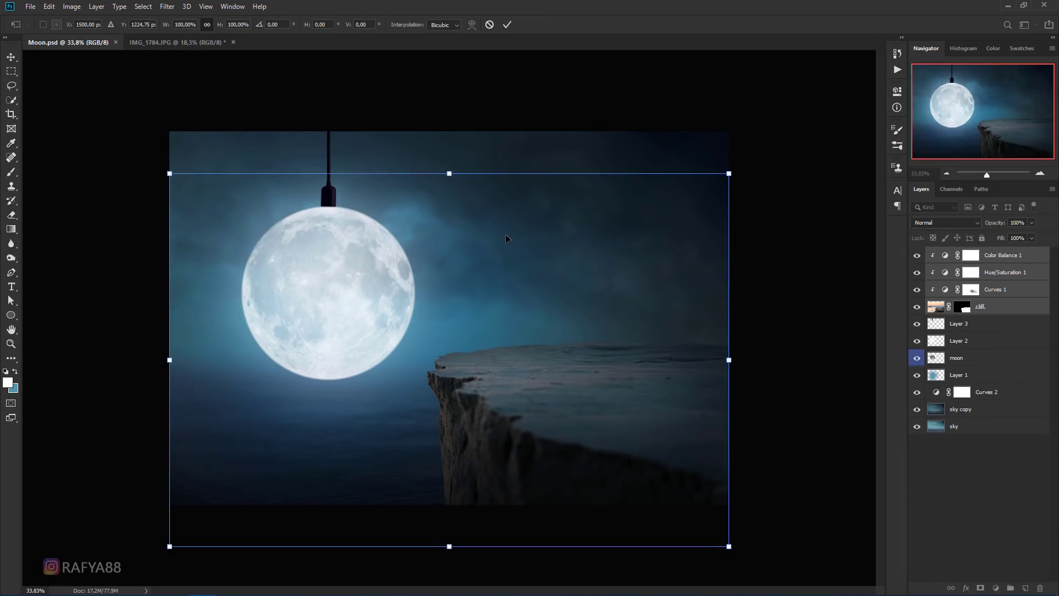
key(Right)
key(Right)
key(Right)
key(Right)
key(Right)
key(Left)
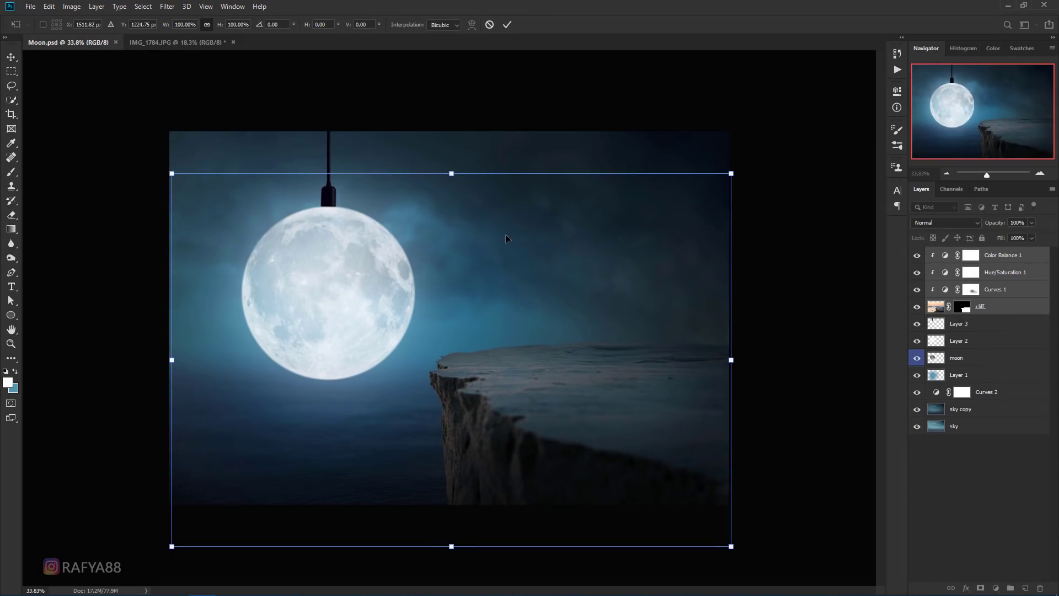
key(Left)
key(Left)
key(Right)
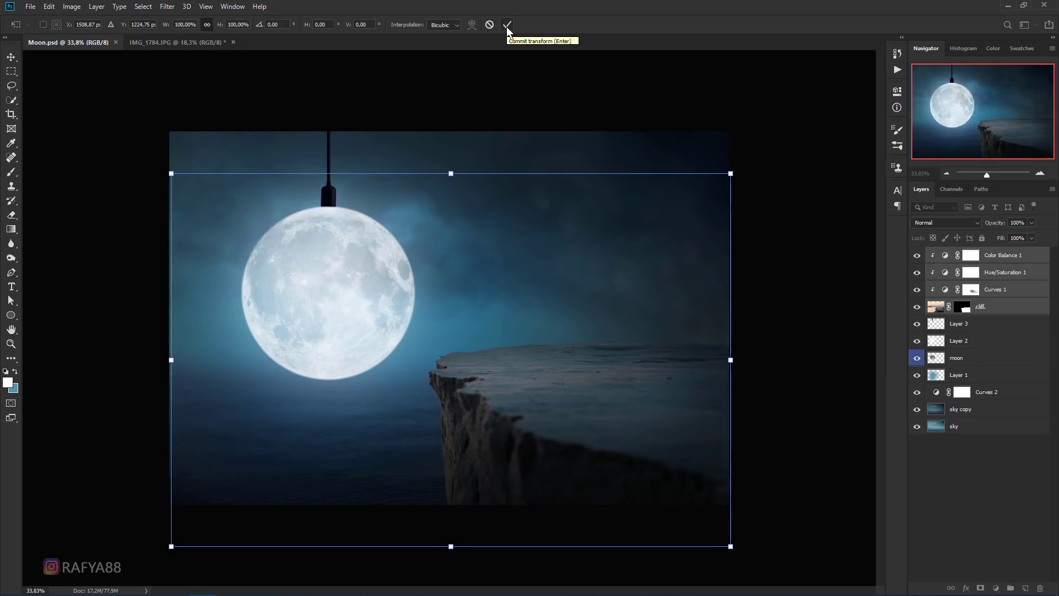
click(506, 27)
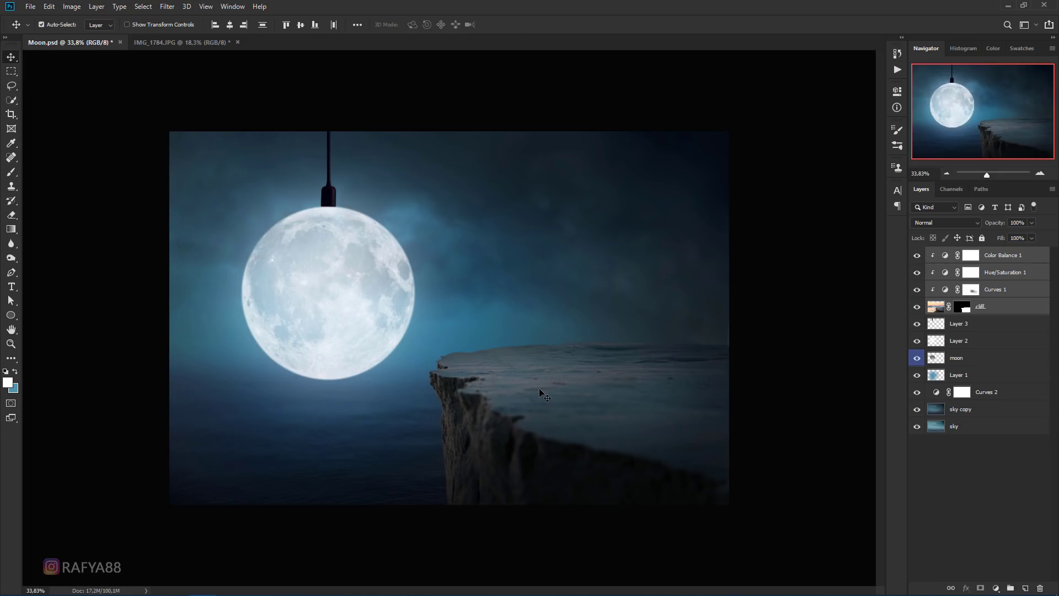
key(Left)
key(Left)
key(Left)
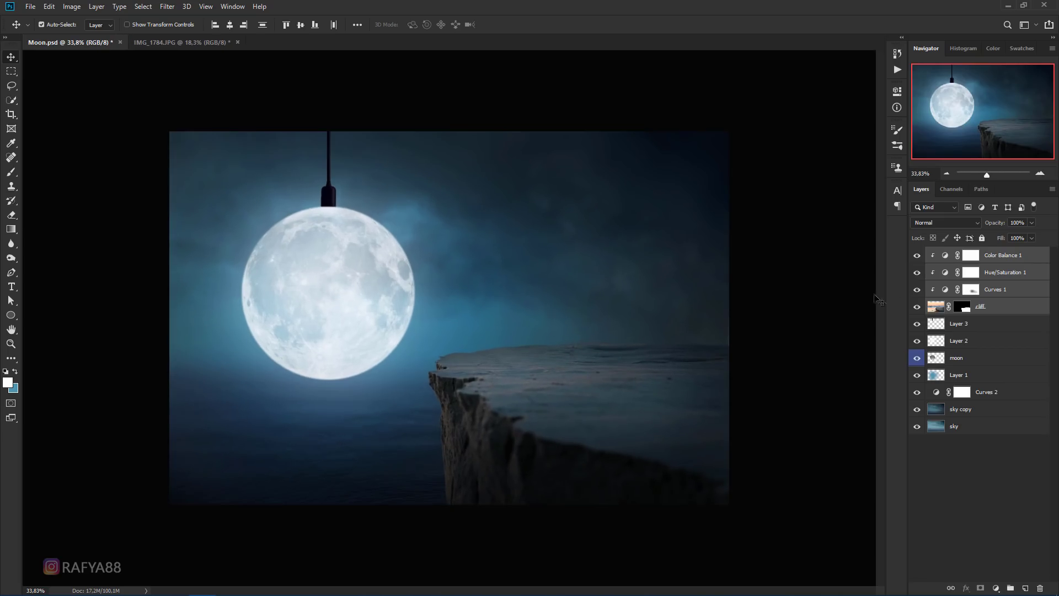
Copy the cord section above the moon lamp from Layer 3 onto a new Layer 4.
click(1009, 257)
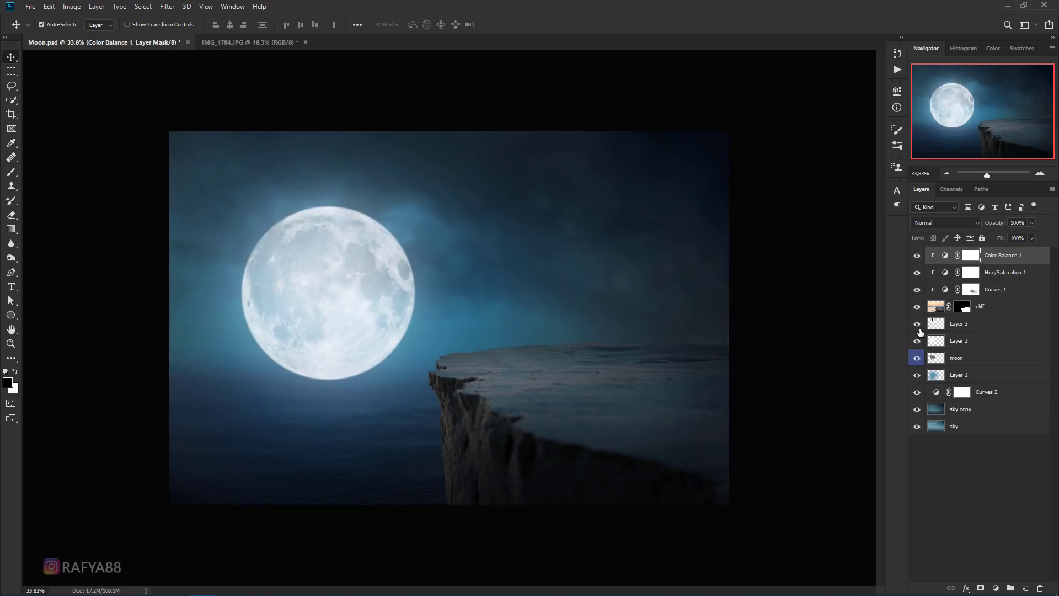
click(959, 324)
scroll(302, 143, up, 3)
drag(302, 144, 310, 214)
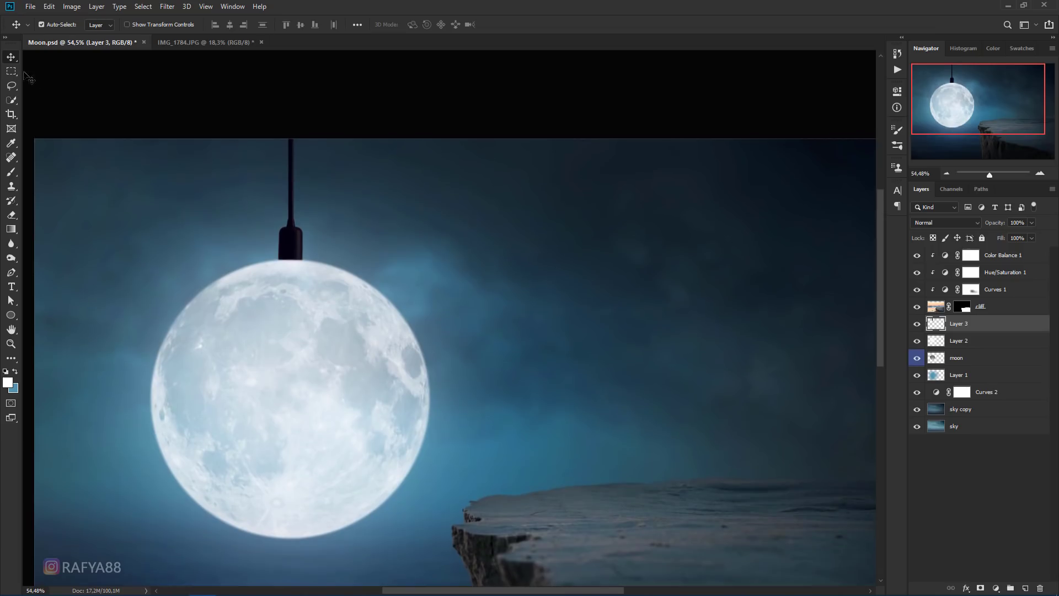
click(12, 71)
drag(247, 138, 327, 217)
right_click(290, 178)
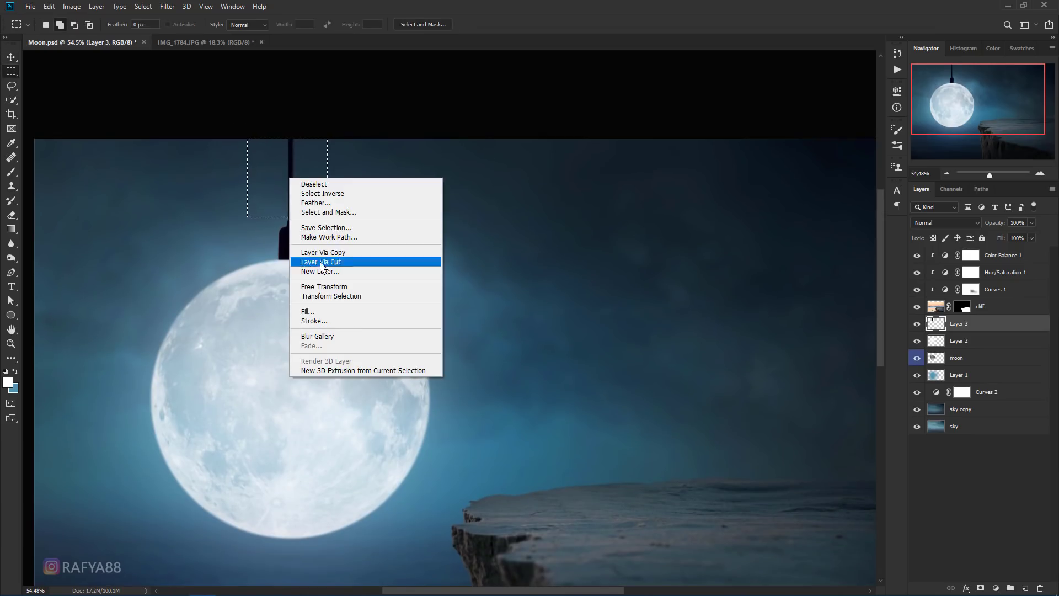
click(361, 253)
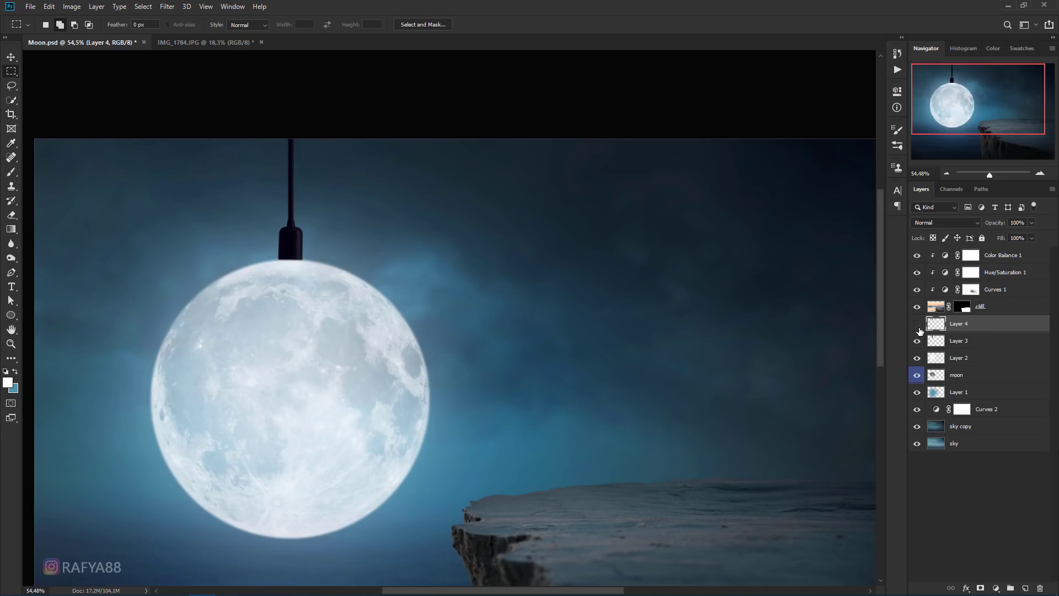
Rotate the cord piece 90° to horizontal and stretch it far right into a long cable.
key(ctrl+t)
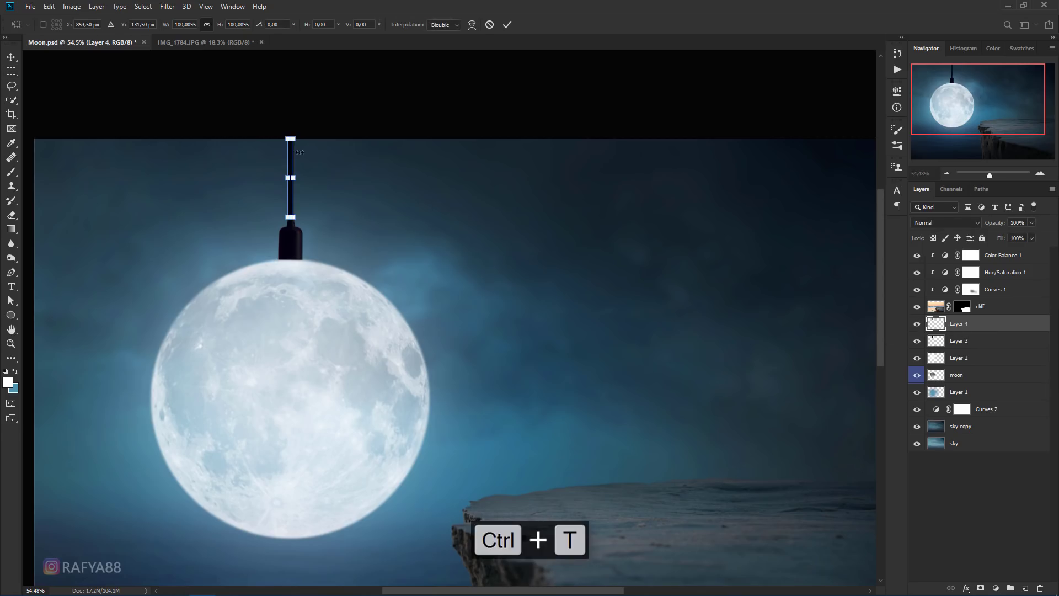
mouse_move(292, 151)
mouse_down()
mouse_move(392, 210)
mouse_move(444, 264)
mouse_move(437, 255)
mouse_up()
scroll(433, 251, up, 5)
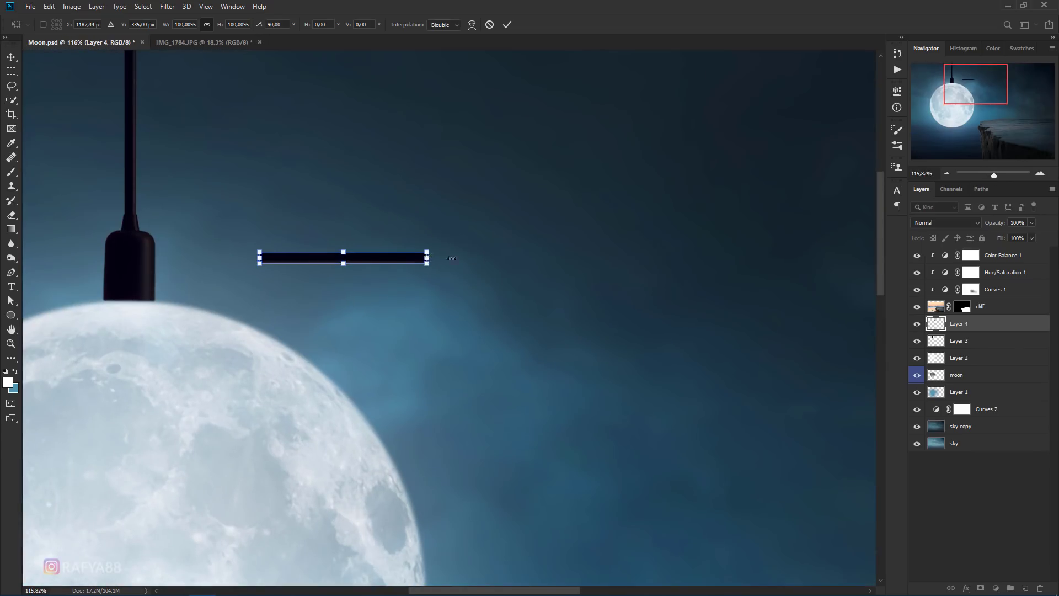
drag(451, 258, 827, 258)
scroll(827, 258, down, 3)
scroll(632, 252, down, 2)
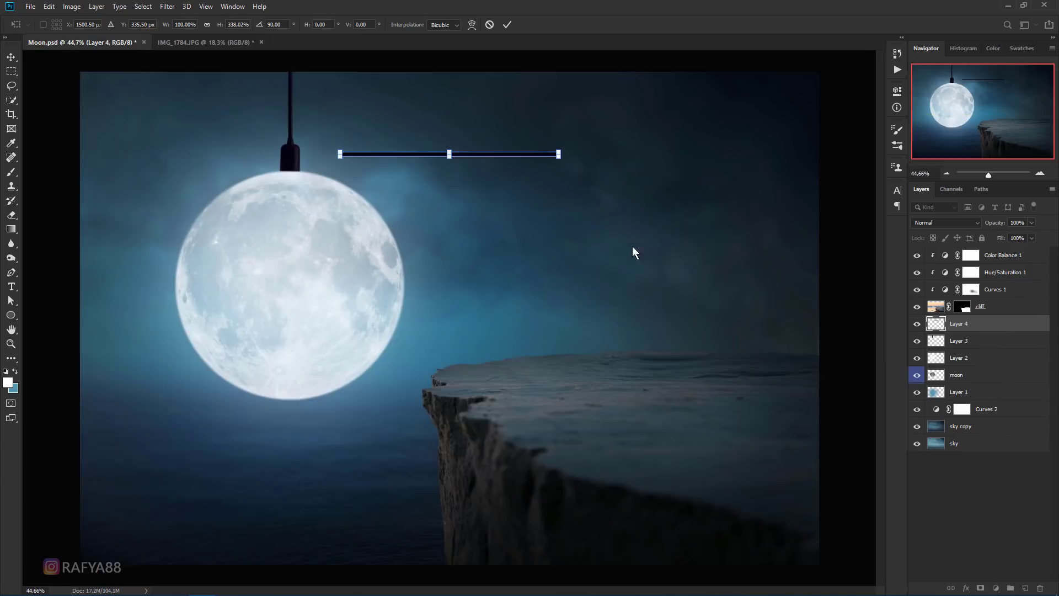
scroll(607, 221, up, 2)
scroll(541, 193, up, 3)
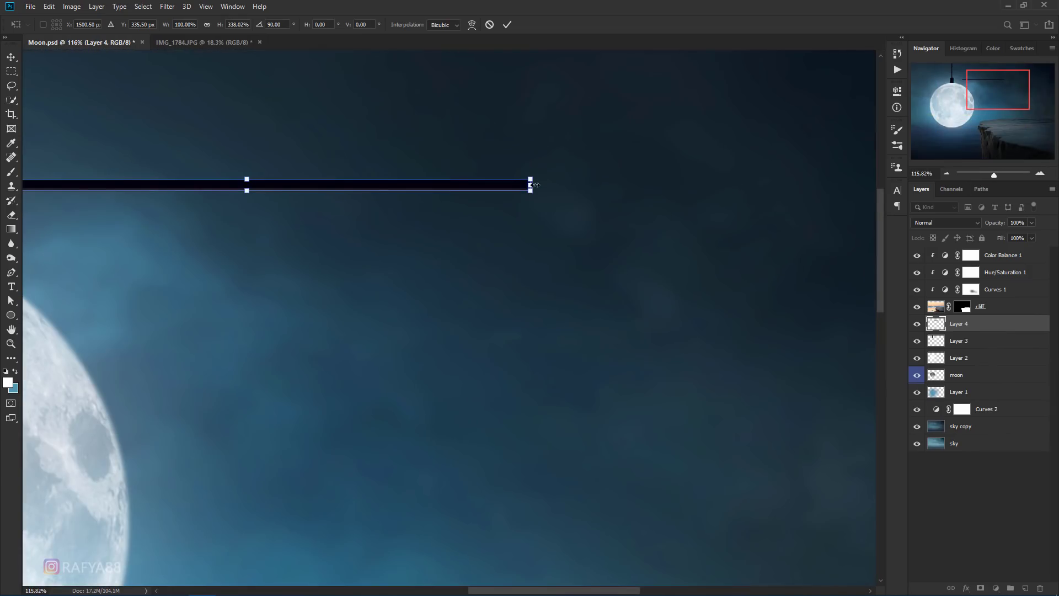
drag(535, 185, 844, 185)
scroll(517, 184, down, 3)
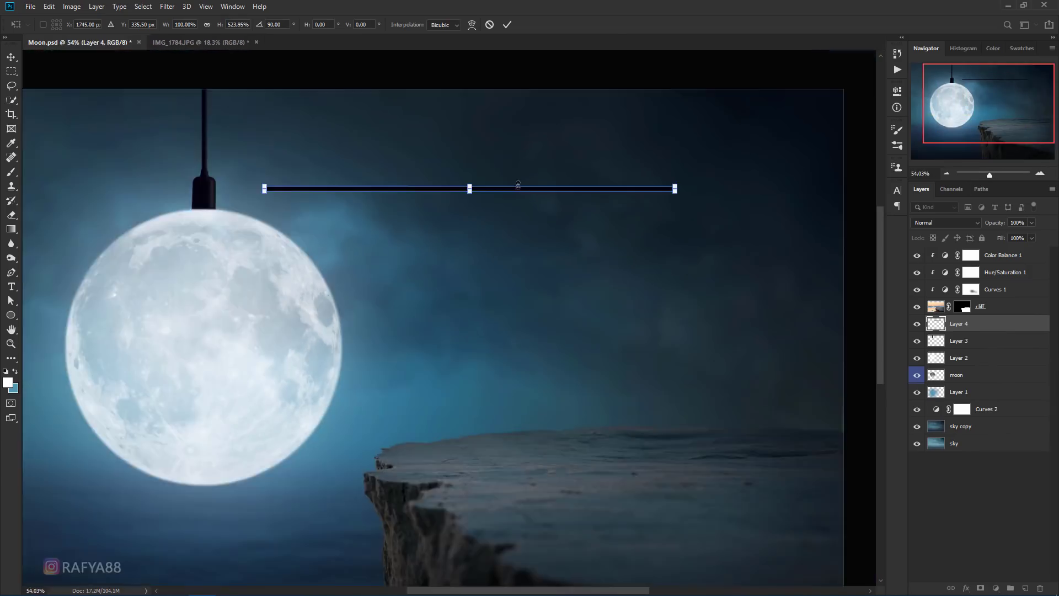
scroll(518, 184, down, 2)
click(506, 24)
scroll(489, 172, up, 3)
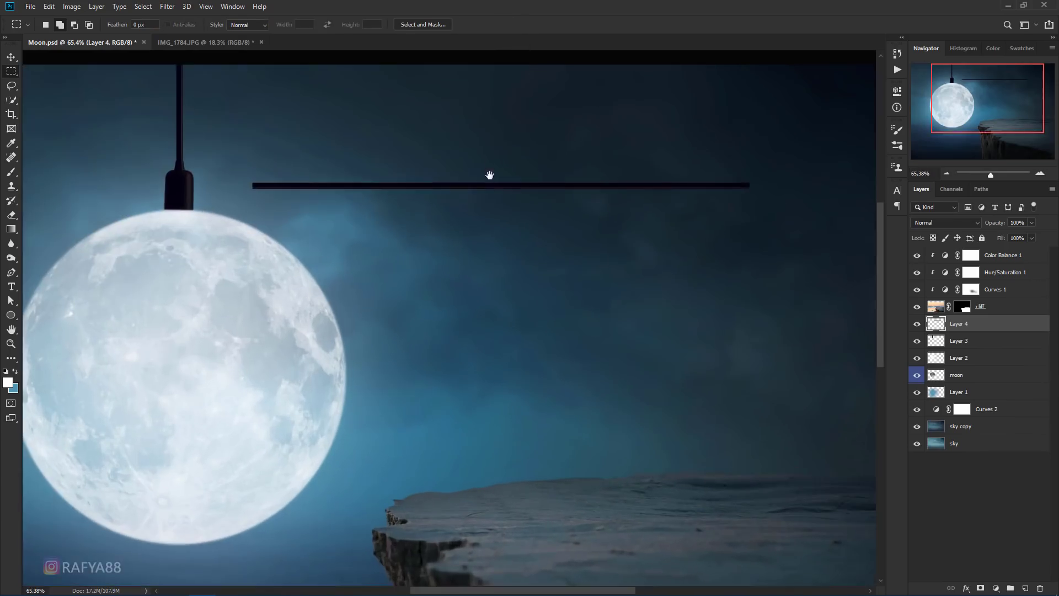
drag(489, 172, 490, 246)
Apply Puppet Warp to the cable, pinning its left end, middle, right-of-centre and right end.
click(49, 8)
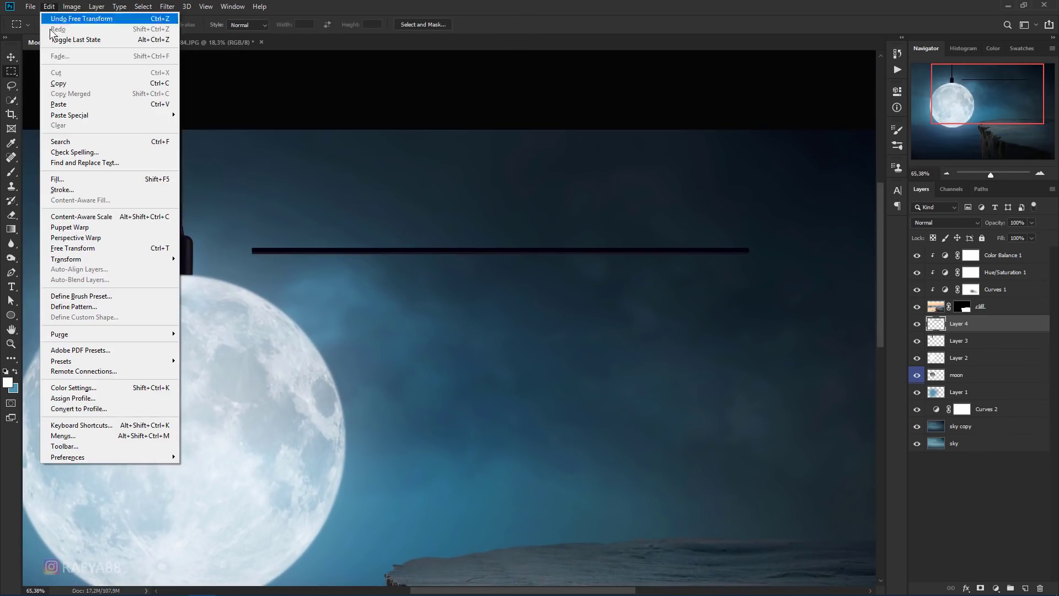
click(112, 228)
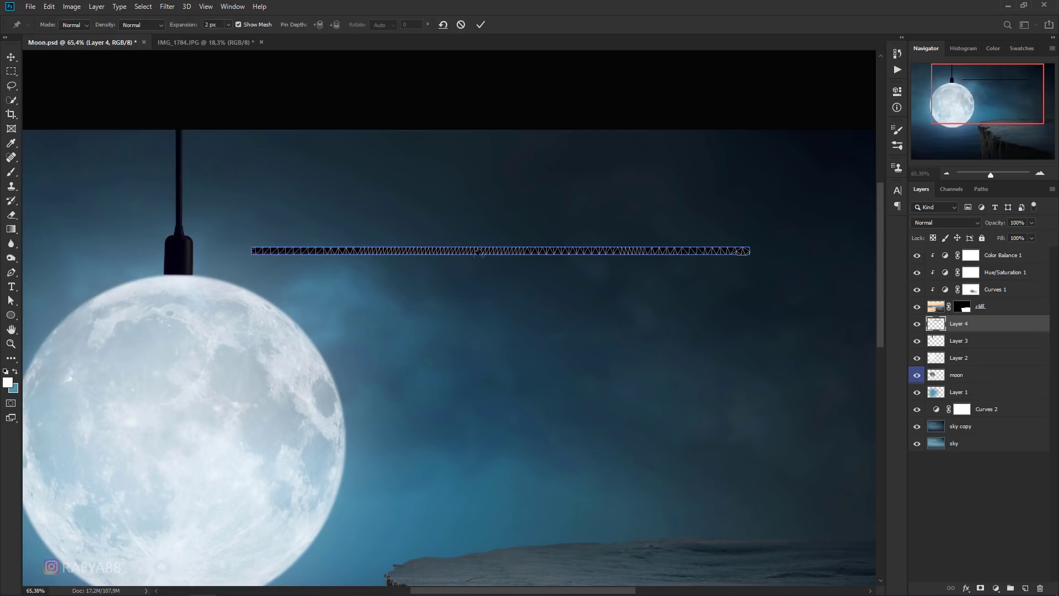
click(504, 249)
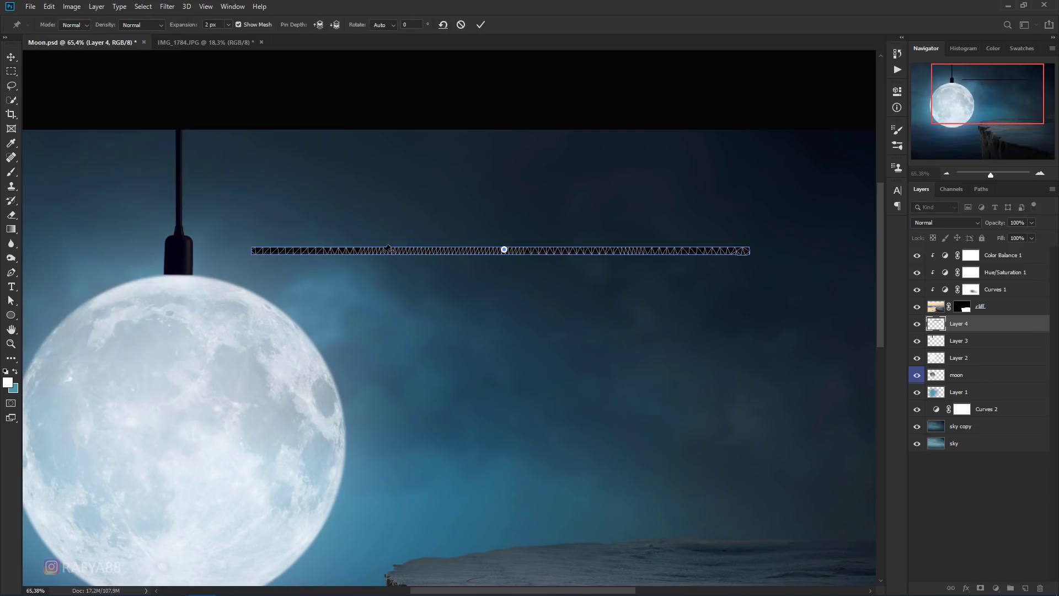
click(255, 248)
click(629, 250)
click(751, 250)
Drag the inner pins down into a smooth, even sag and apply the warp.
drag(504, 250, 498, 305)
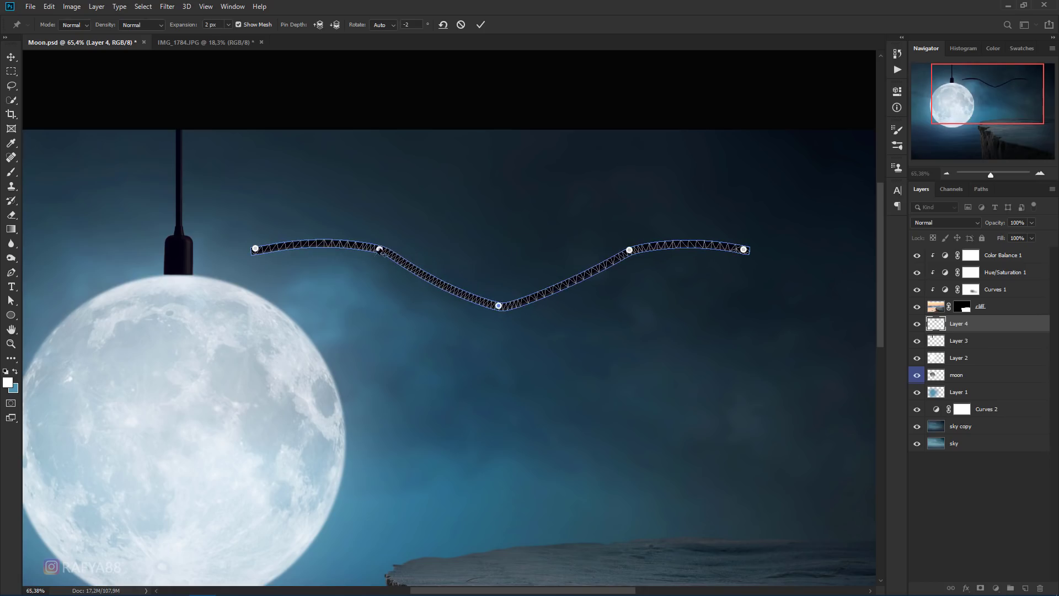
scroll(373, 247, up, 2)
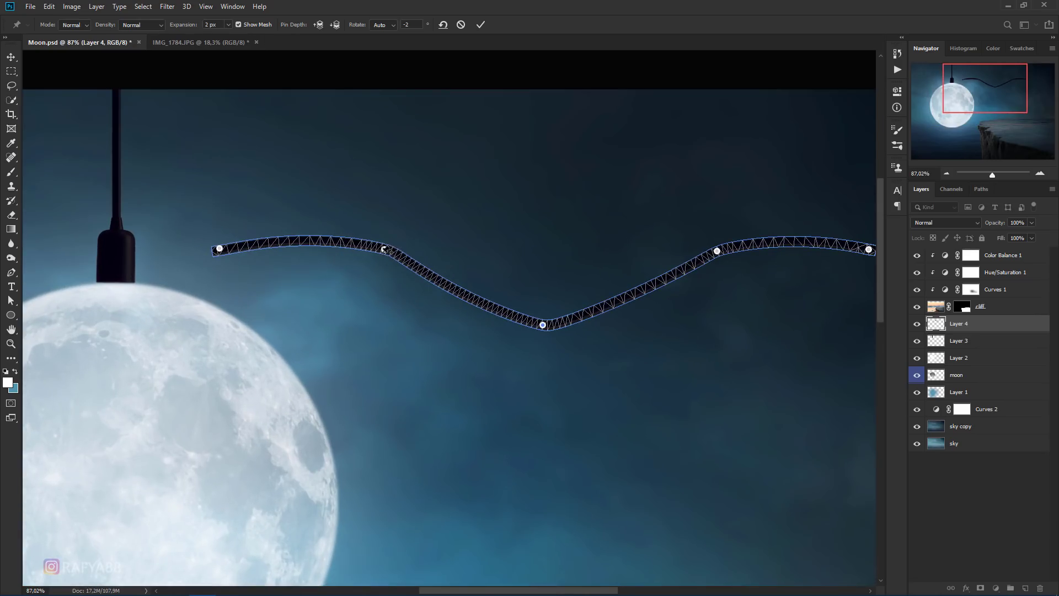
drag(384, 251, 390, 313)
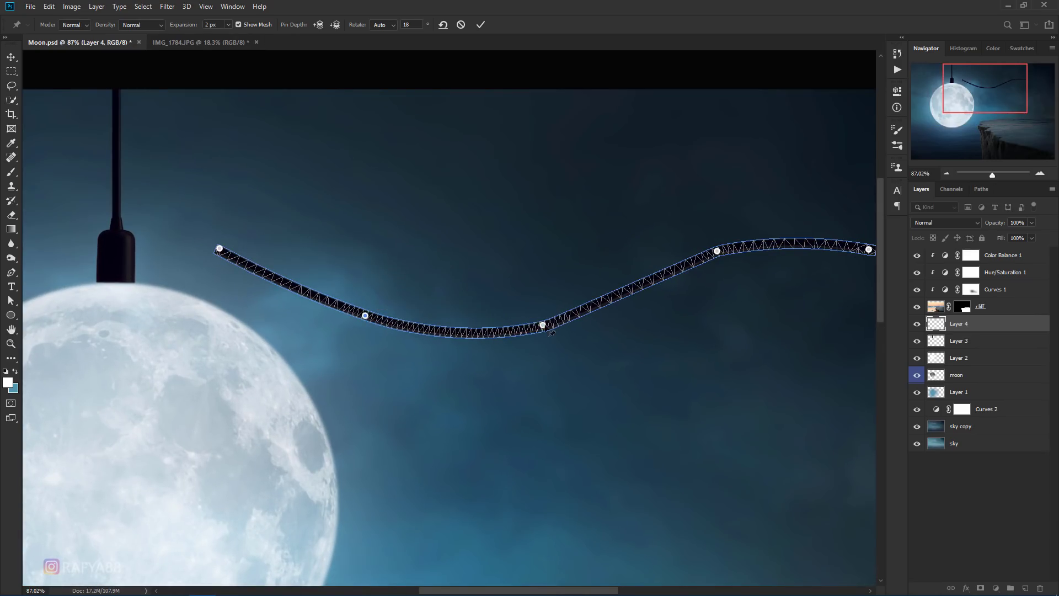
drag(544, 326, 543, 349)
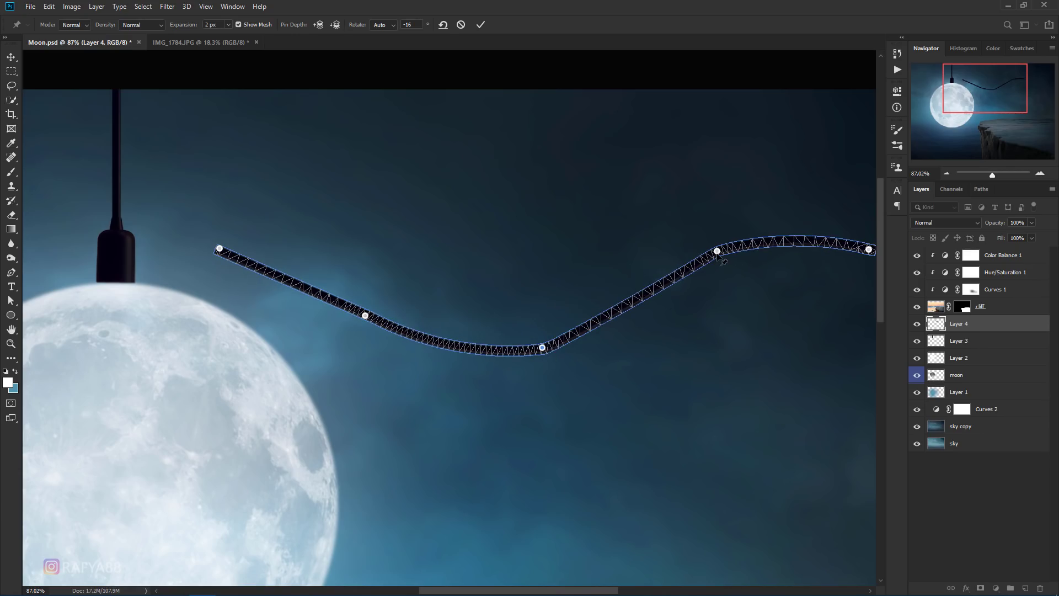
drag(717, 252, 722, 326)
scroll(546, 297, down, 3)
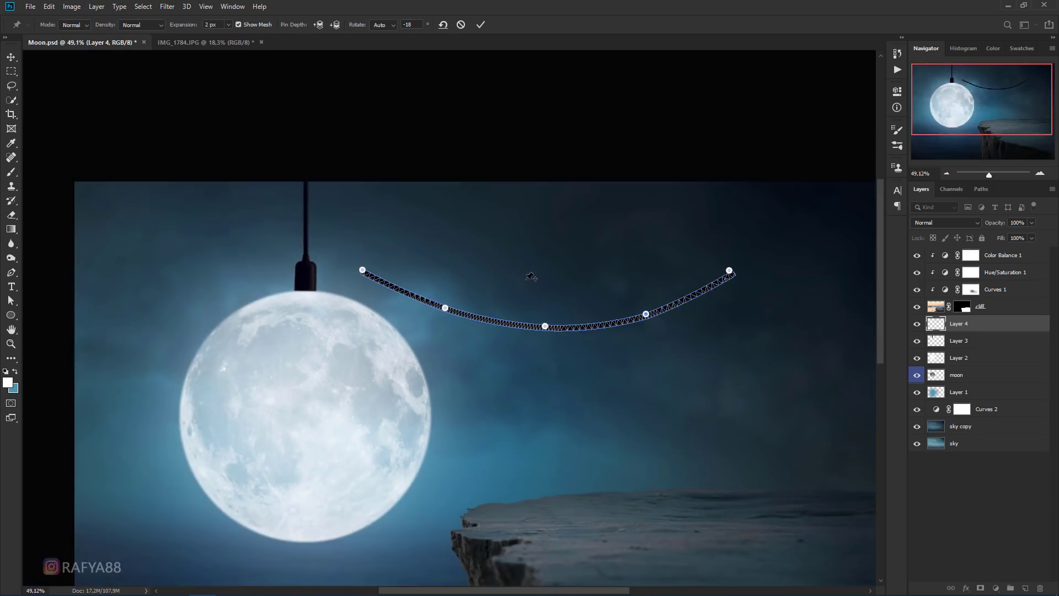
scroll(530, 276, up, 1)
drag(549, 332, 545, 346)
key(ctrl+z)
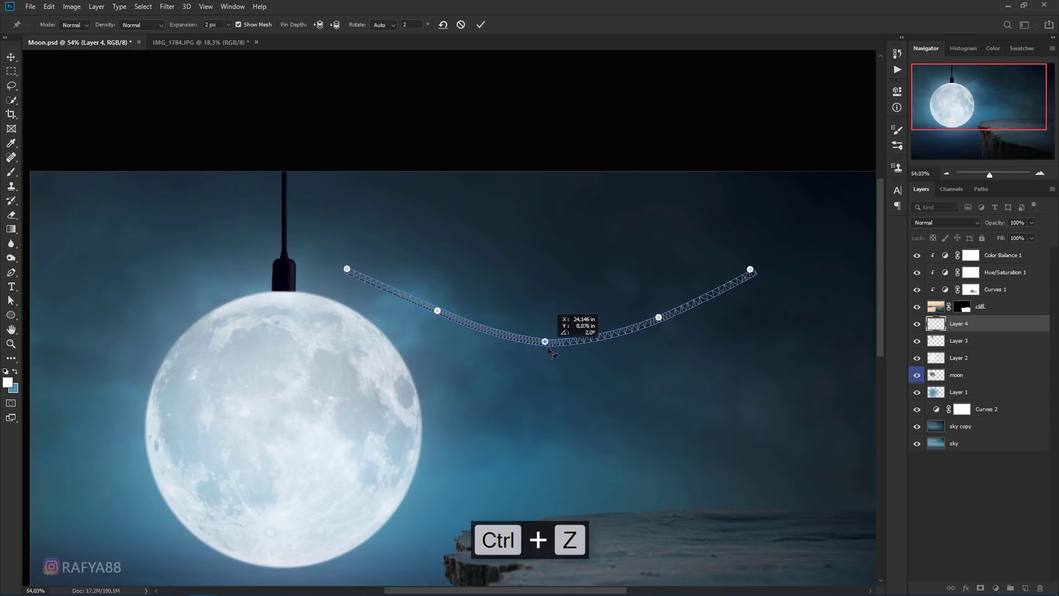
drag(438, 312, 431, 323)
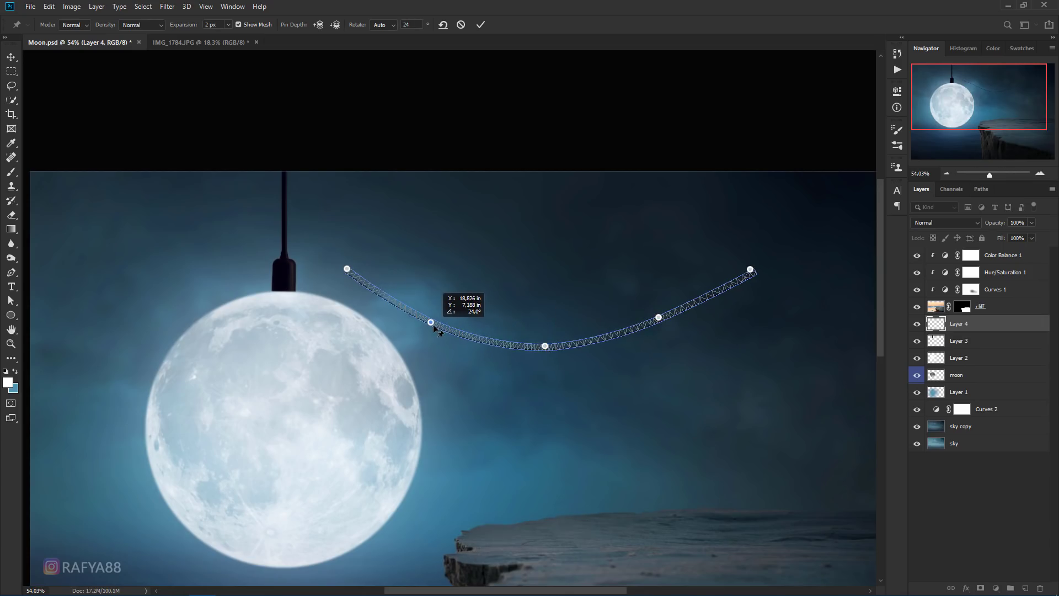
drag(659, 318, 659, 326)
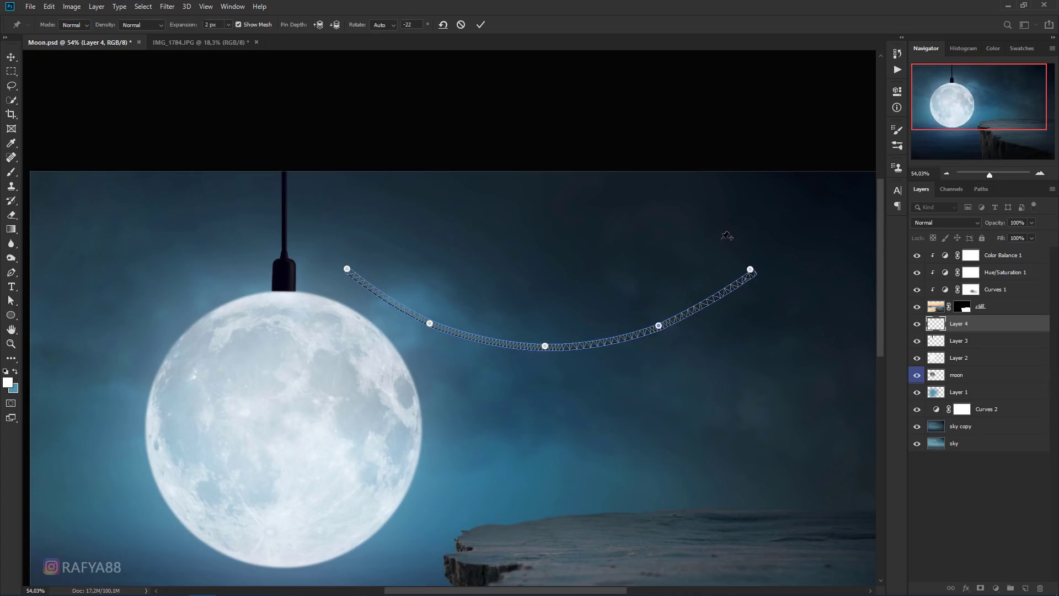
click(480, 25)
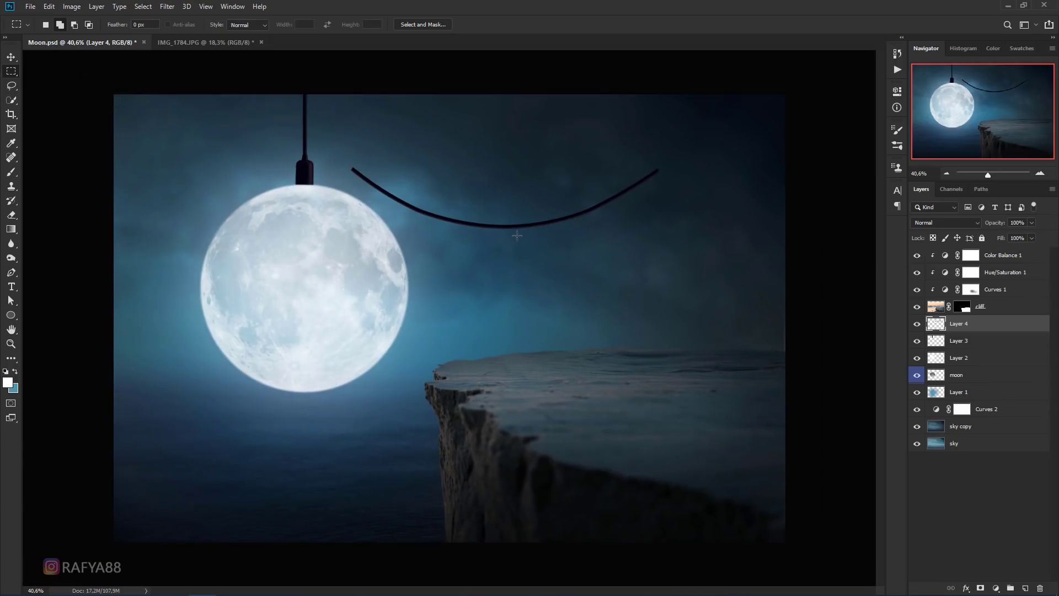
Move the curved cable up to the image's top edge and enlarge it slightly.
key(ctrl+t)
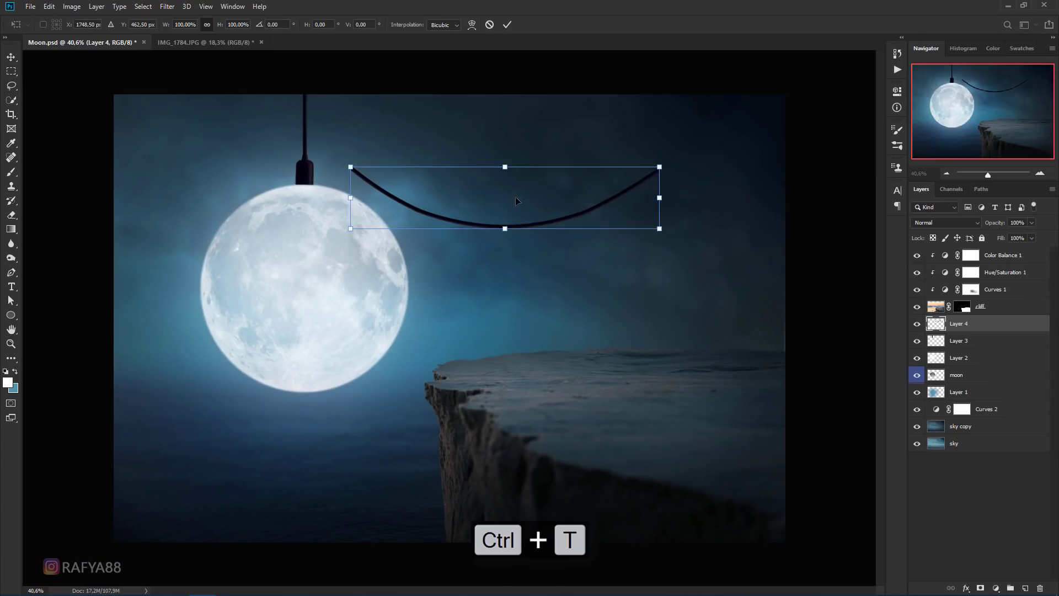
drag(514, 199, 503, 122)
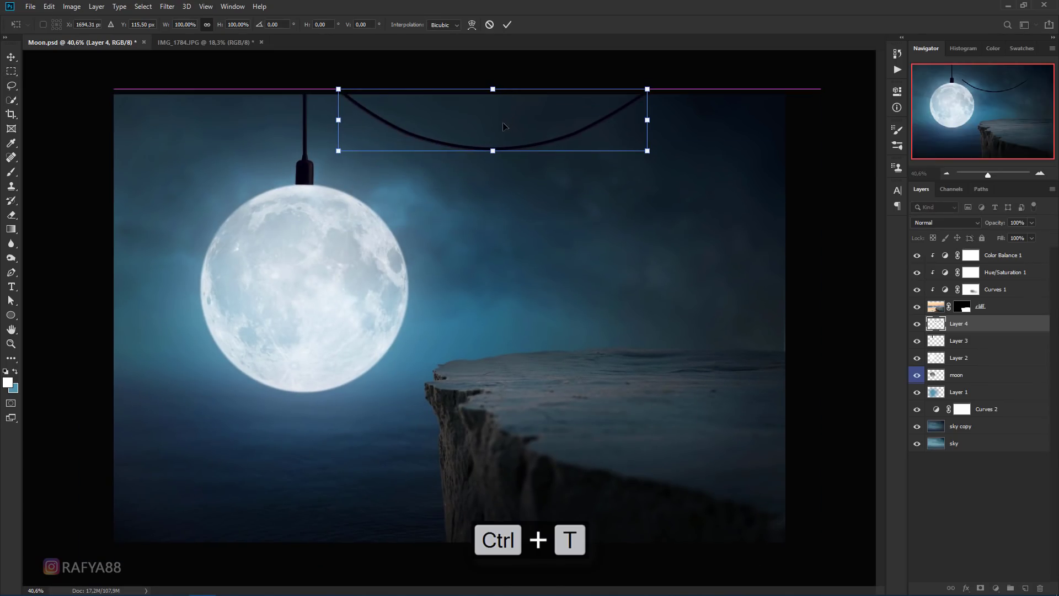
scroll(507, 123, down, 2)
mouse_move(612, 179)
mouse_down()
mouse_move(628, 191)
mouse_move(605, 166)
mouse_up()
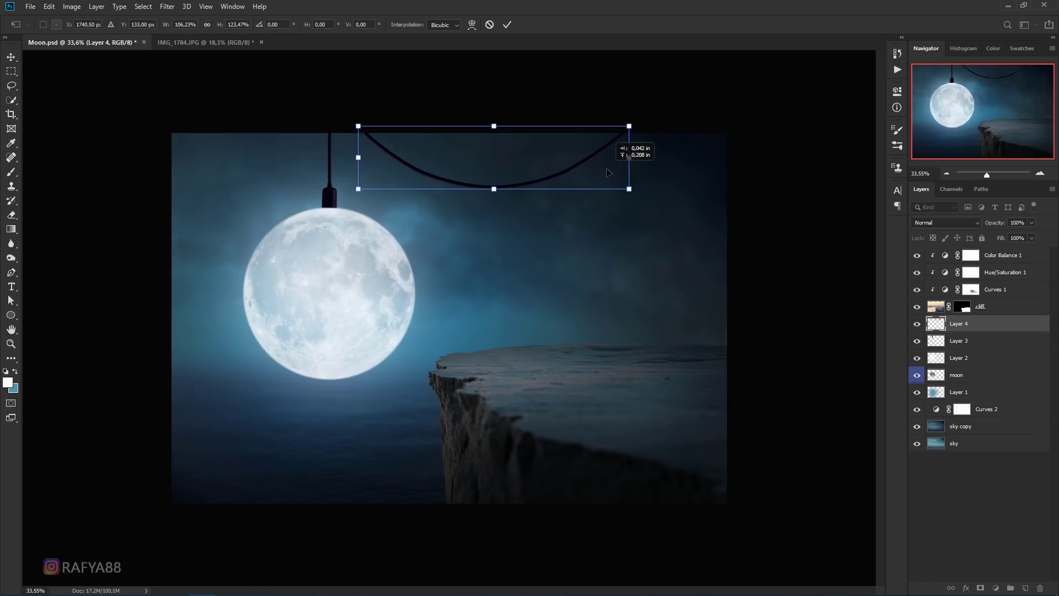
key(Return)
key(m)
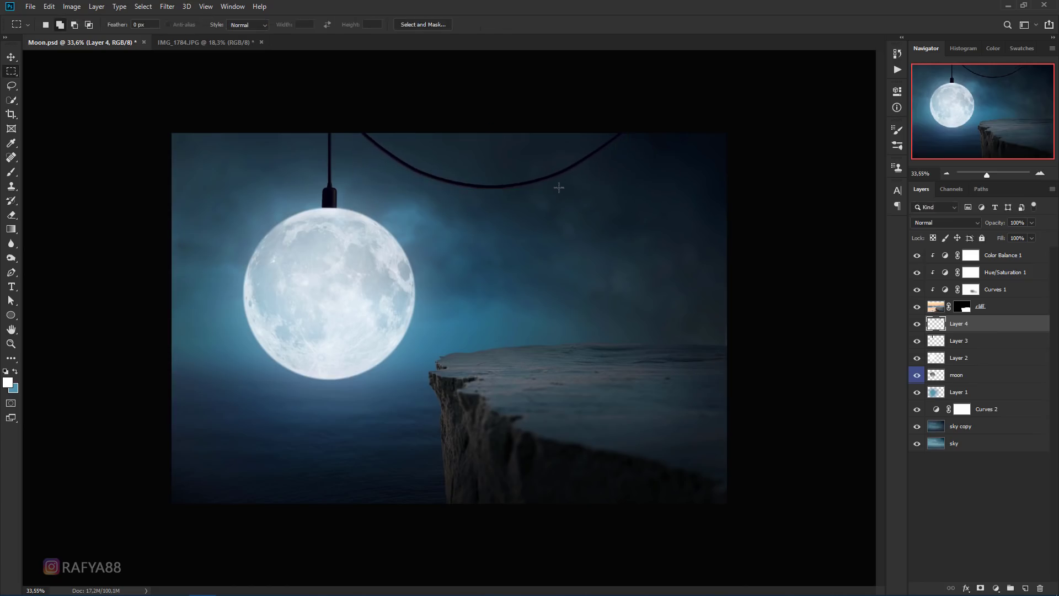
scroll(577, 183, down, 1)
Duplicate the cable and shift the slightly enlarged copy right past the image edge.
key(ctrl+j)
key(ctrl+t)
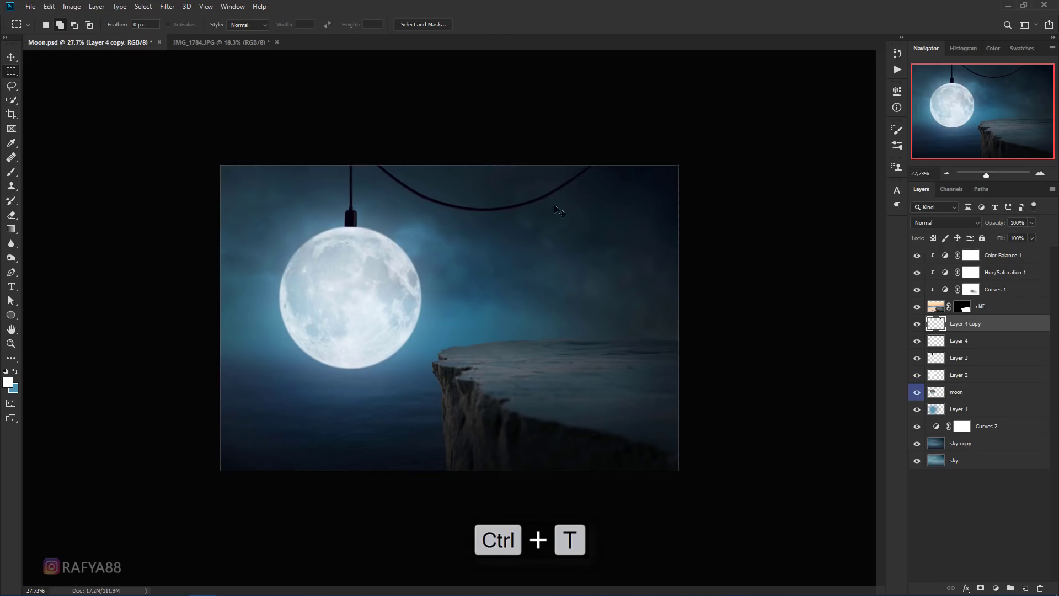
drag(582, 182, 742, 185)
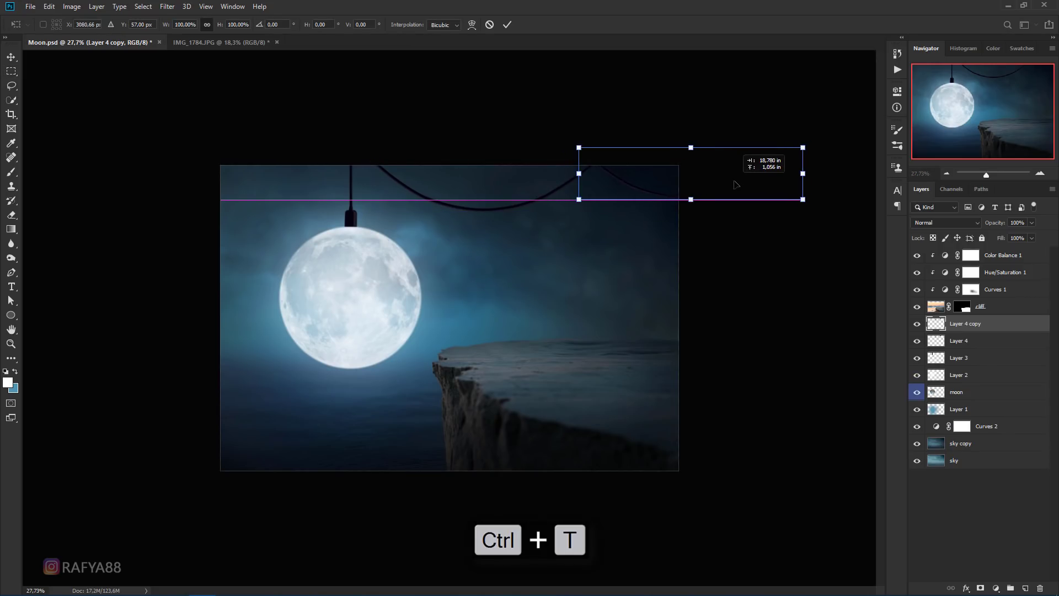
scroll(782, 206, down, 1)
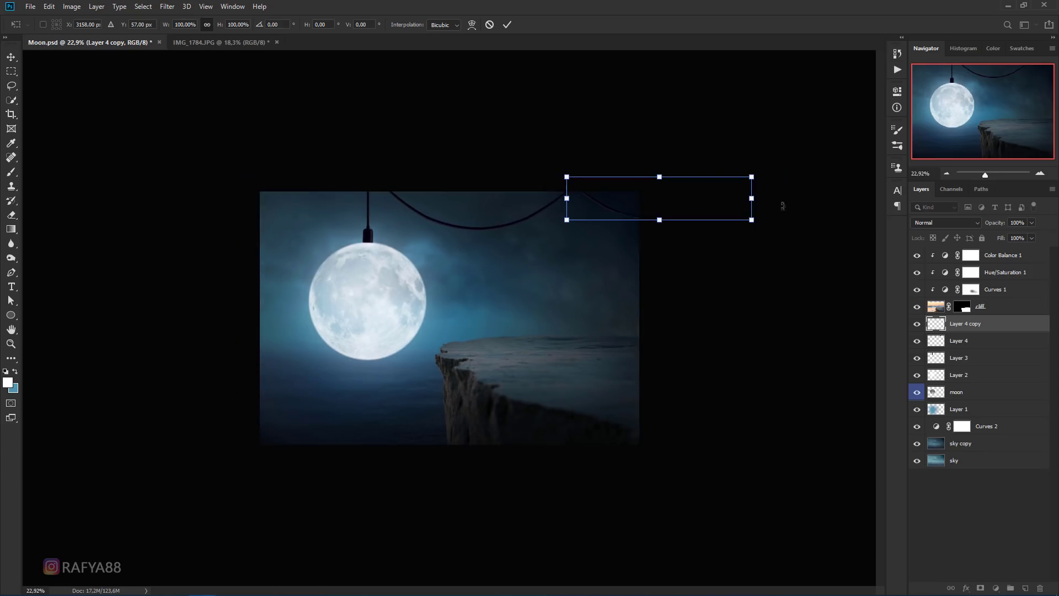
mouse_move(752, 218)
mouse_down()
mouse_move(791, 230)
mouse_move(764, 212)
mouse_up()
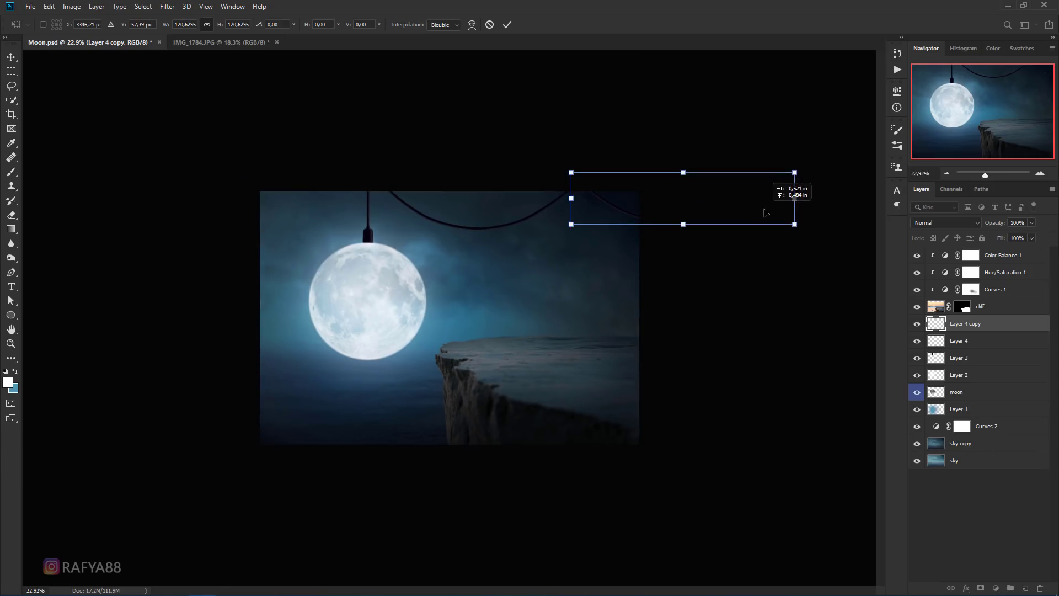
key(Return)
key(m)
scroll(658, 210, down, 2)
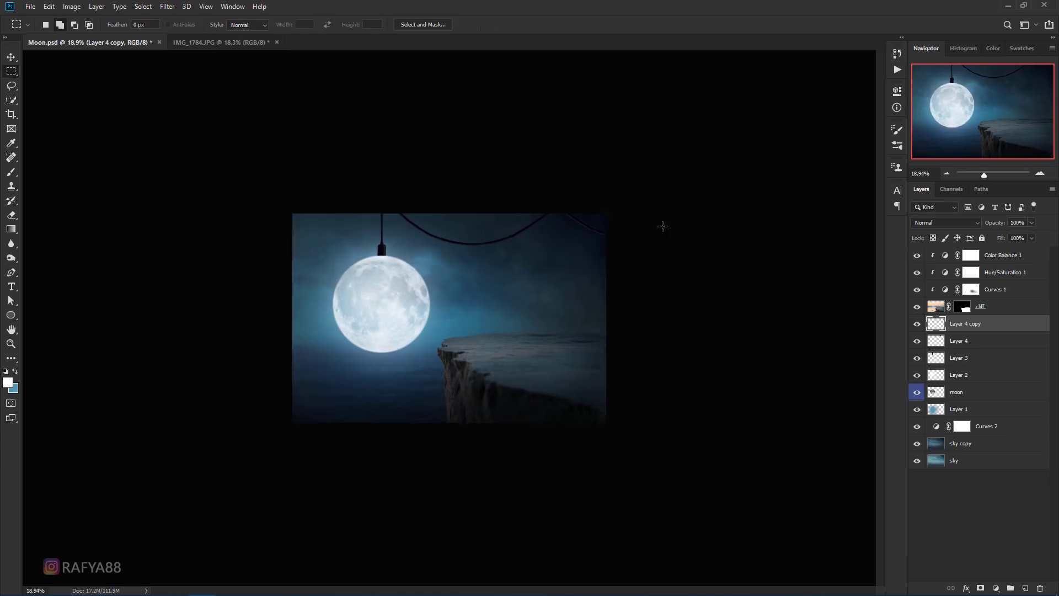
scroll(658, 225, down, 2)
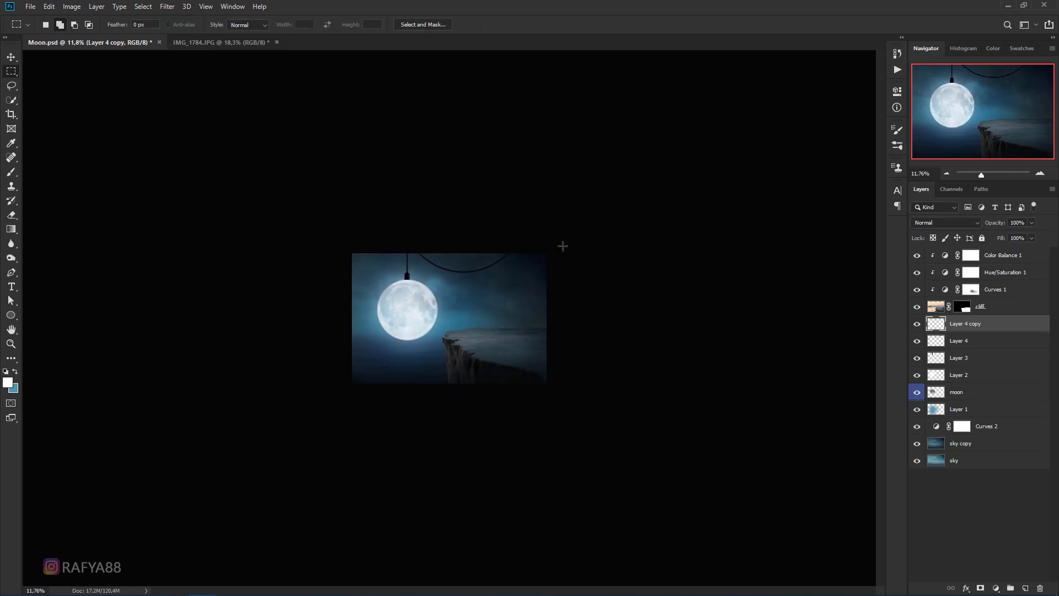
scroll(553, 243, up, 2)
scroll(555, 244, up, 1)
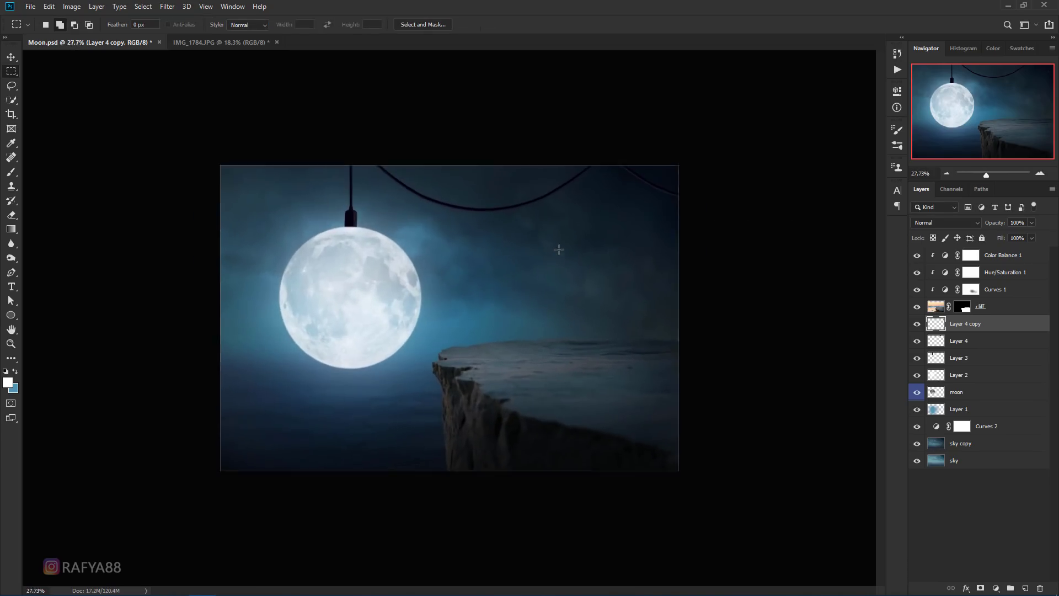
Merge the cable swags and the moon's cord layer into one 'Layer 4 copy' layer.
click(917, 340)
click(916, 357)
click(932, 358)
shift+click(974, 329)
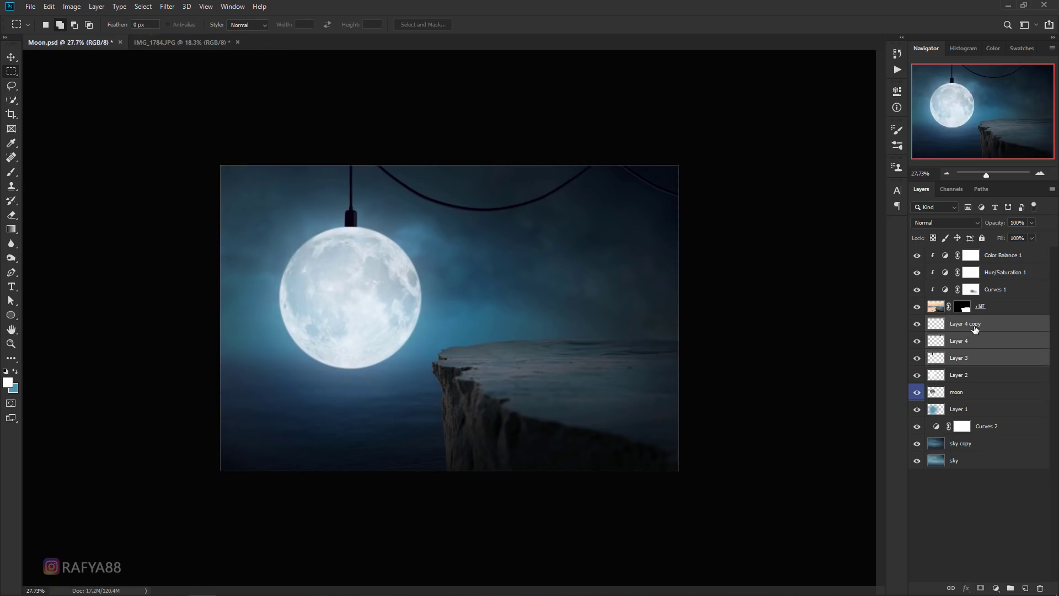
right_click(960, 334)
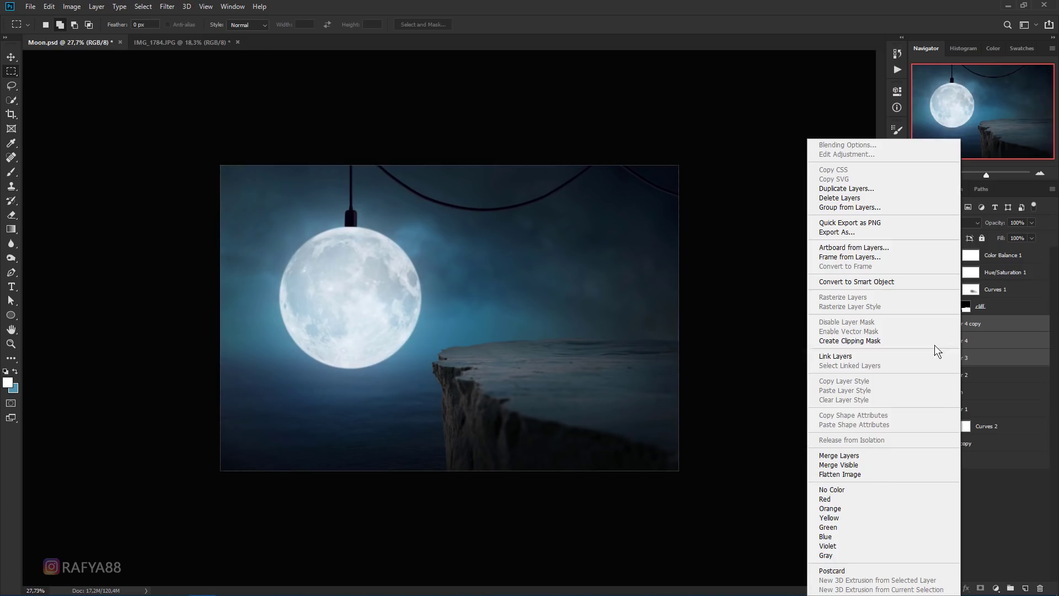
click(872, 455)
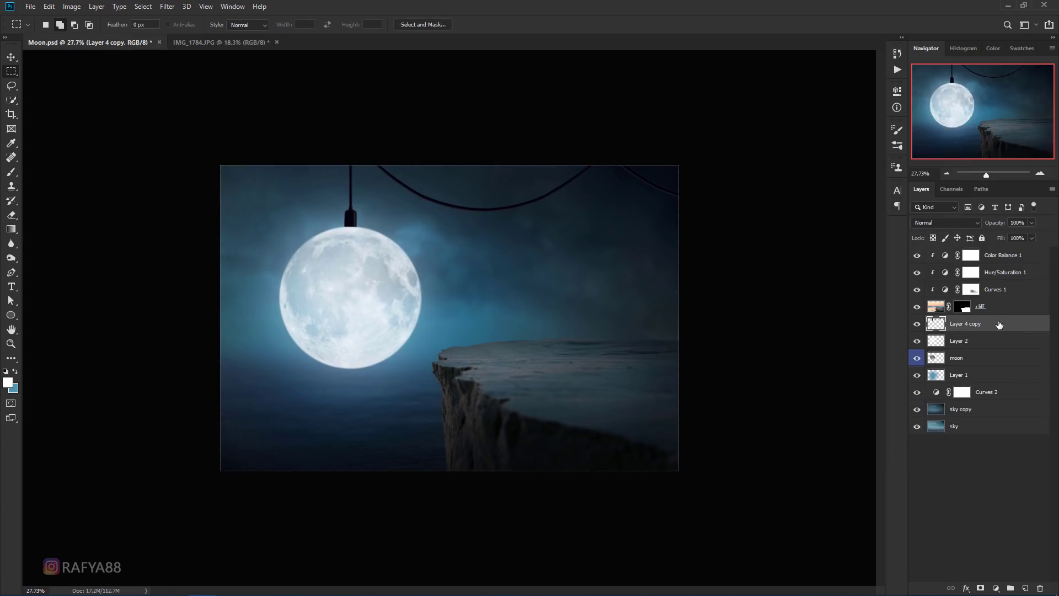
scroll(557, 308, down, 3)
scroll(585, 286, up, 2)
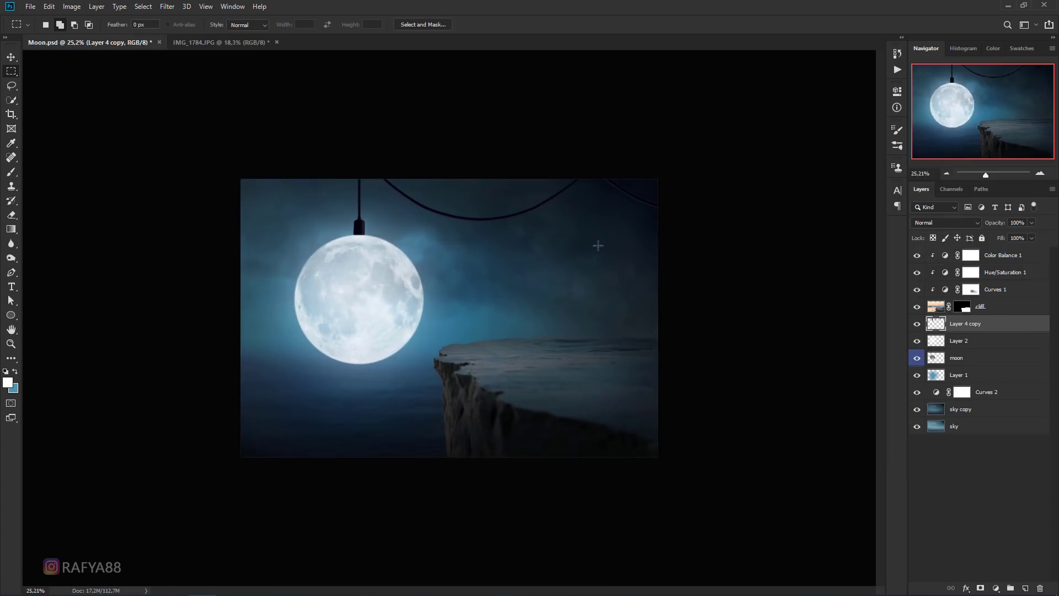
scroll(497, 358, up, 5)
Add a Color Dodge Inner Shadow to the cliff layer in light blue sampled from the moon.
key(r)
click(983, 313)
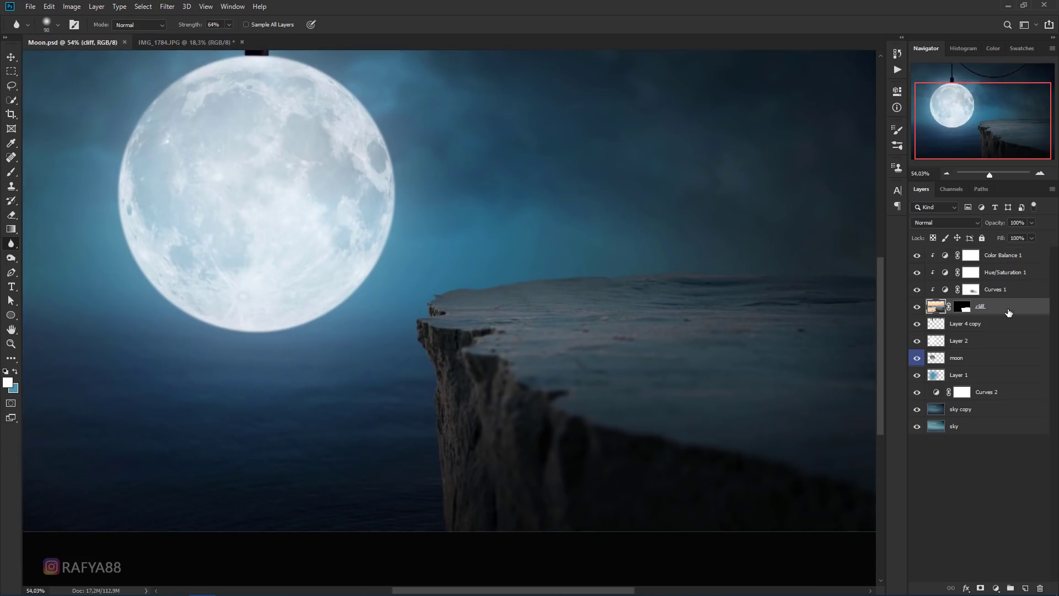
double_click(1005, 312)
drag(674, 164, 621, 171)
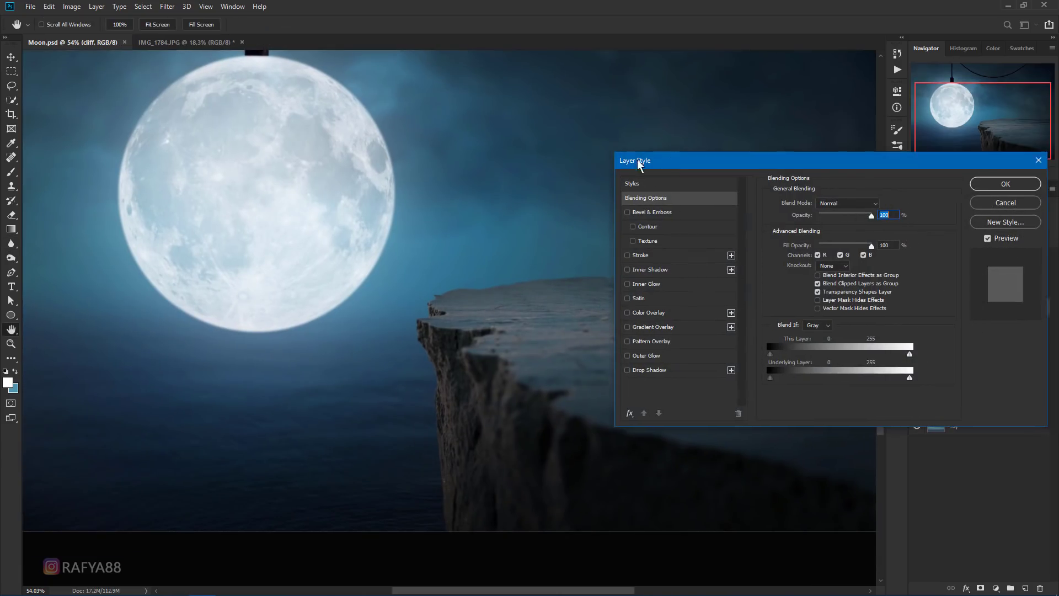
click(584, 275)
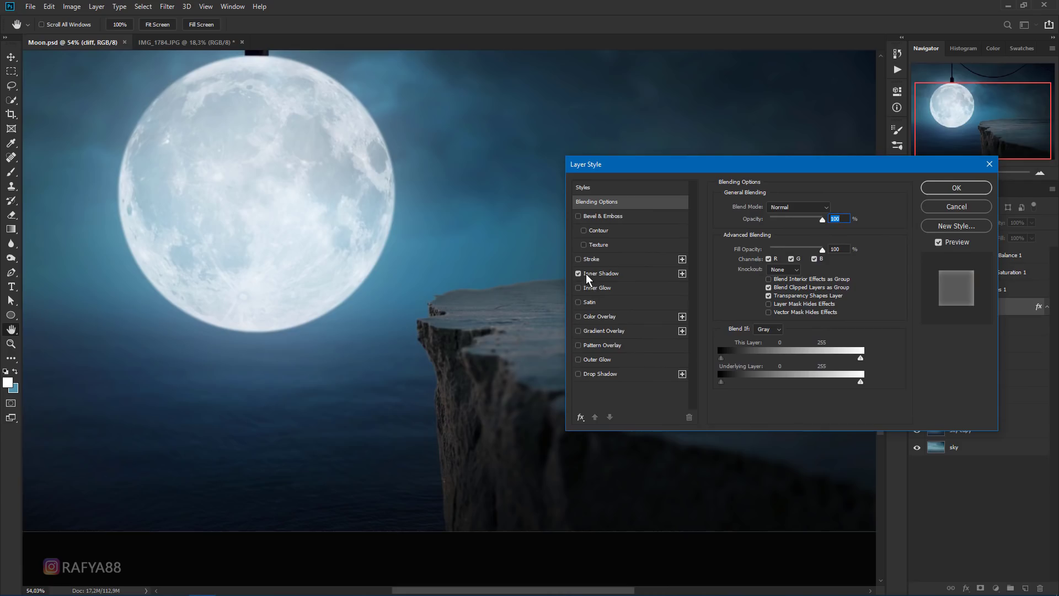
click(602, 274)
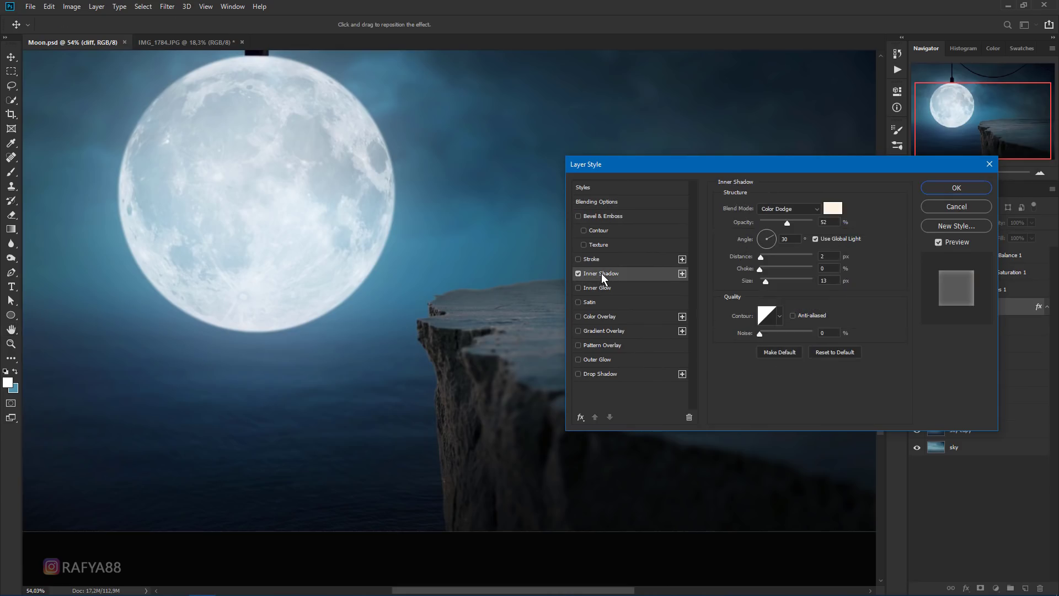
click(778, 209)
click(795, 307)
click(830, 210)
click(352, 212)
click(687, 151)
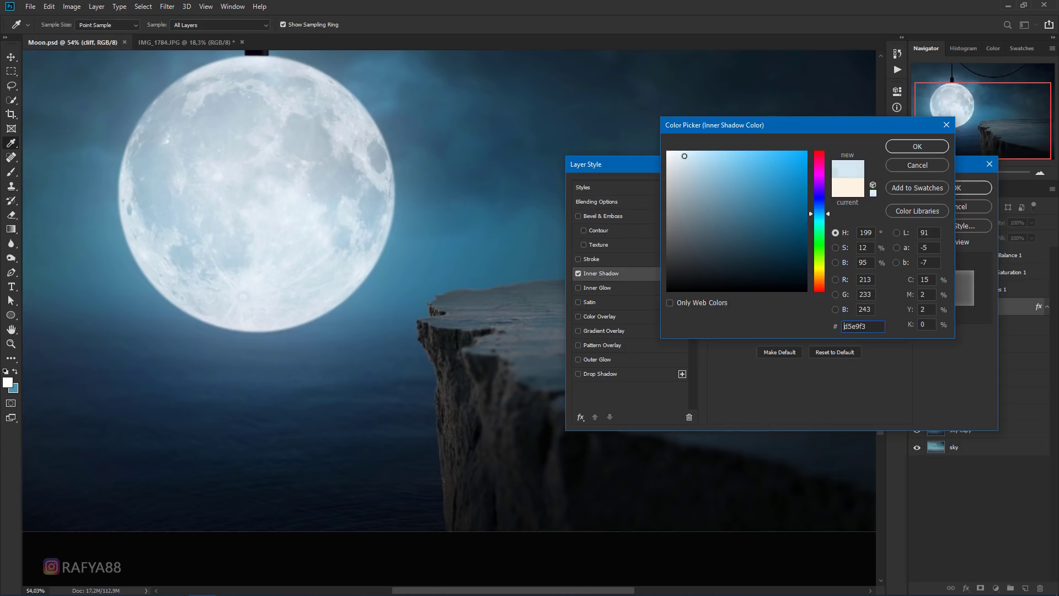
click(915, 147)
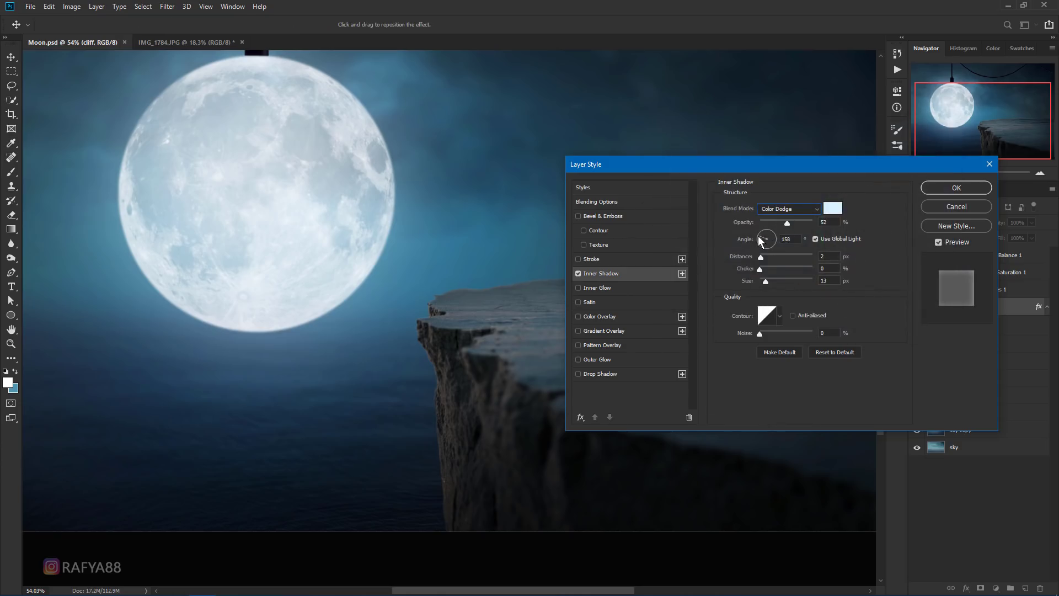
Angle the inner shadow toward the moon with Distance 14, Size 9 and Opacity 88.
mouse_move(765, 256)
mouse_down()
mouse_move(760, 283)
mouse_move(765, 256)
mouse_up()
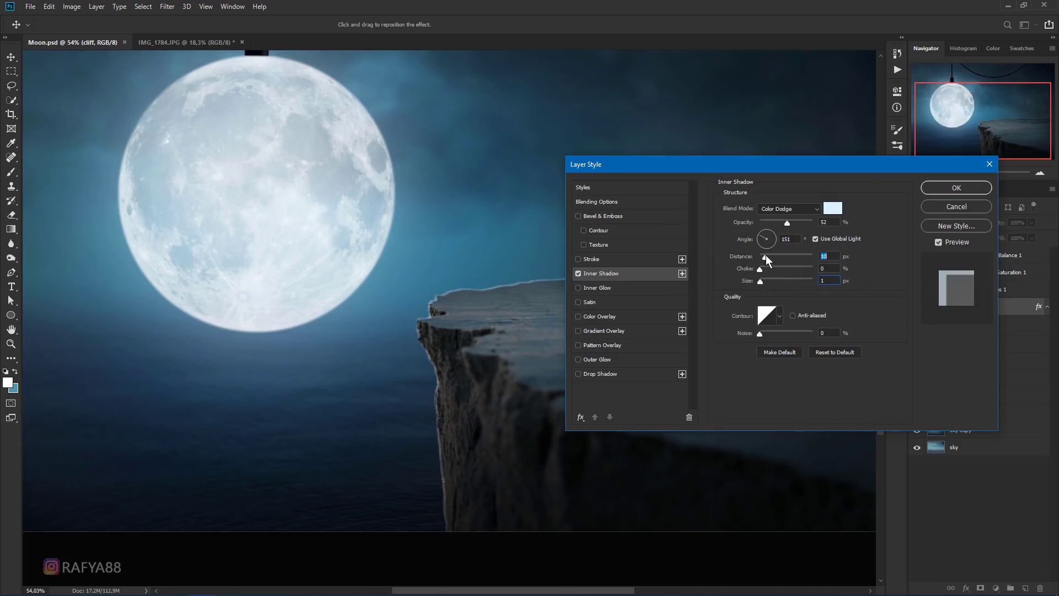
mouse_move(761, 166)
mouse_down()
mouse_move(740, 519)
mouse_move(756, 290)
mouse_up()
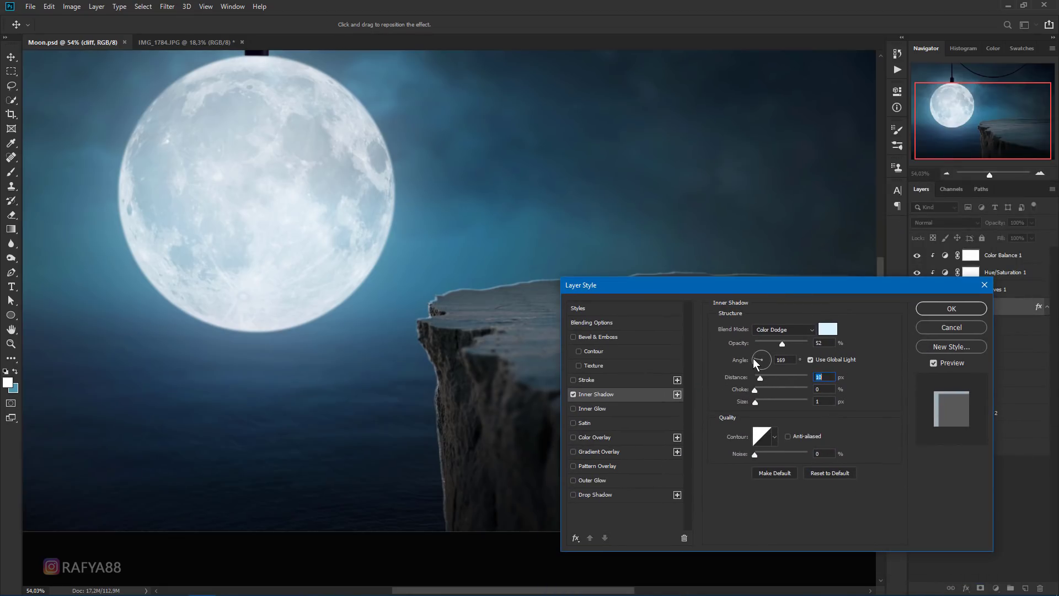
drag(755, 360, 751, 360)
click(762, 379)
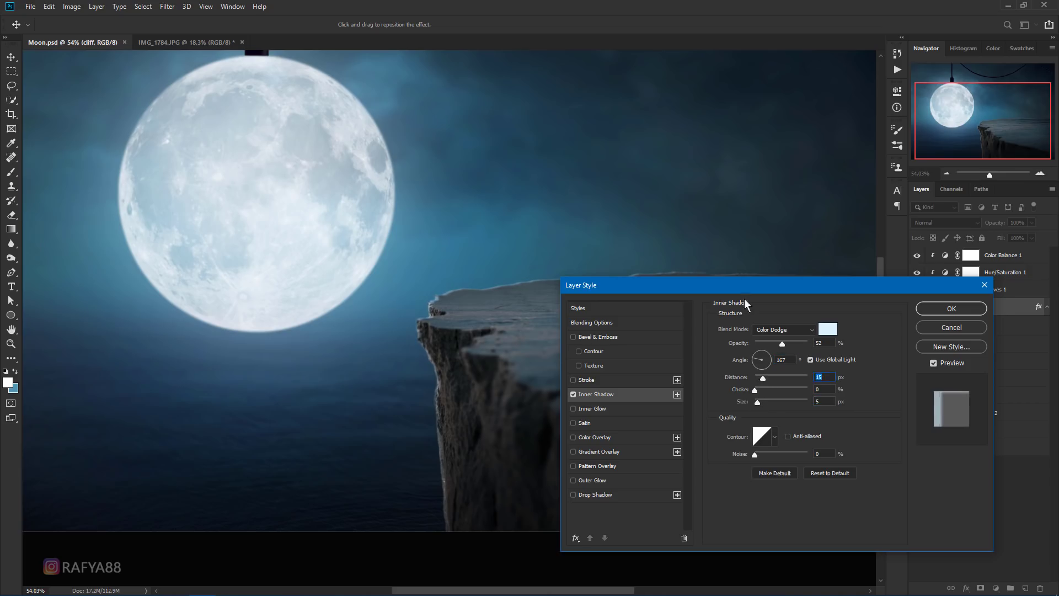
mouse_move(742, 287)
mouse_down()
mouse_move(739, 379)
mouse_move(750, 256)
mouse_up()
drag(800, 313, 811, 311)
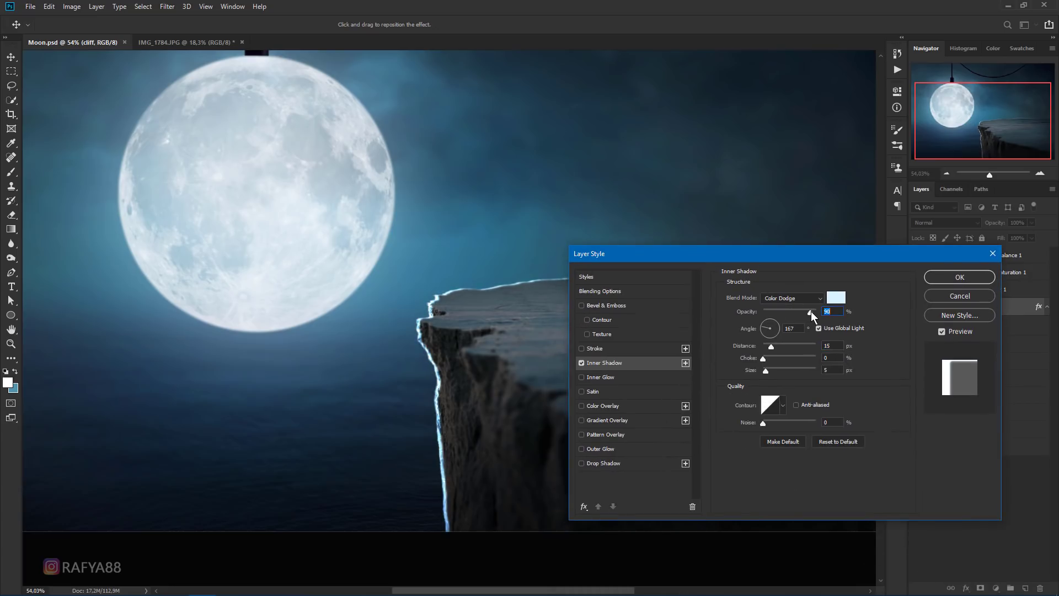
click(772, 347)
drag(766, 369, 768, 369)
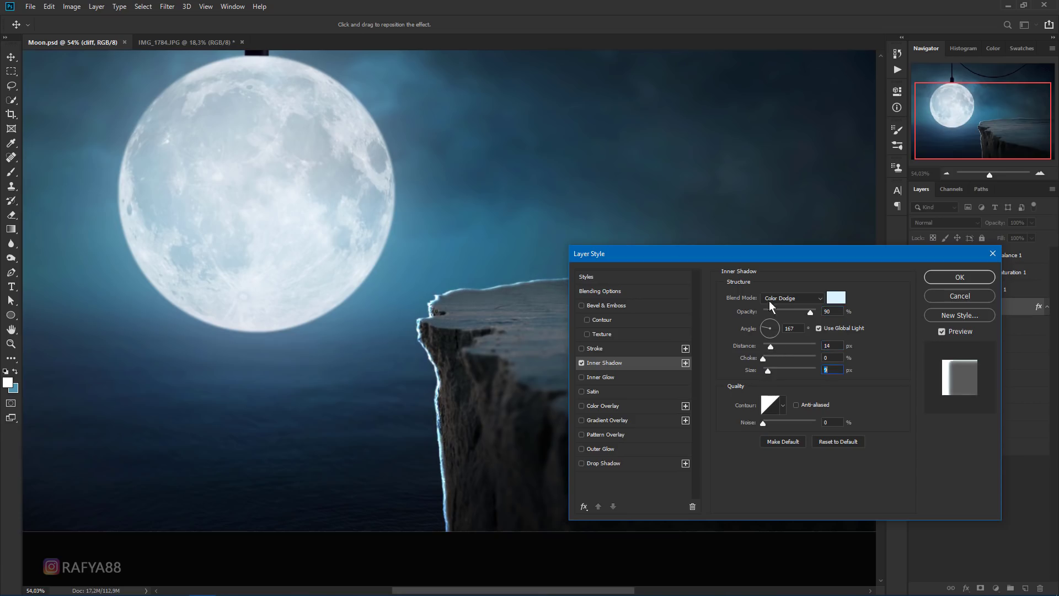
drag(672, 255, 688, 295)
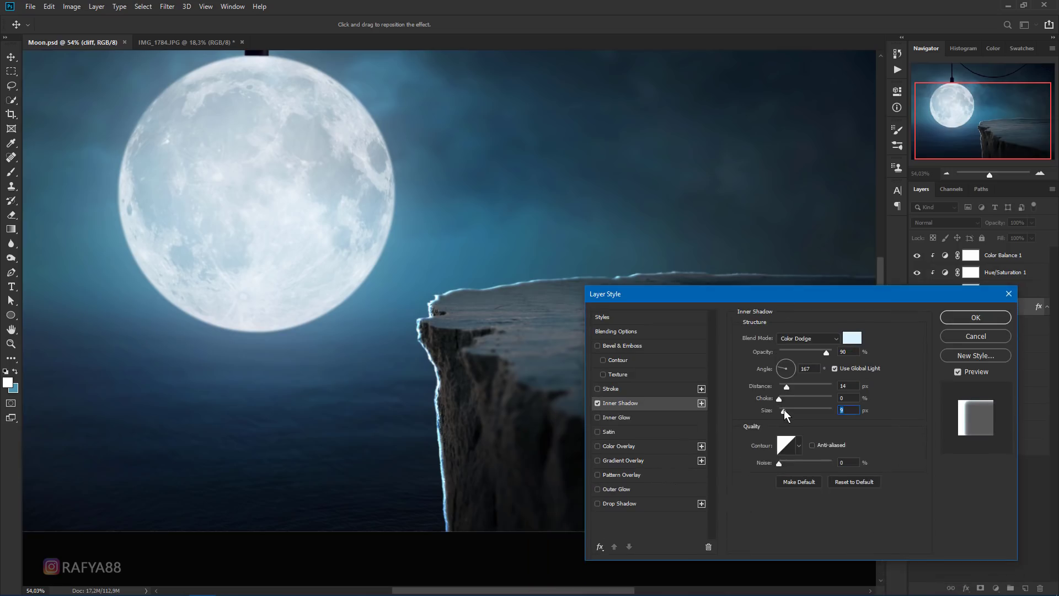
drag(823, 355, 825, 353)
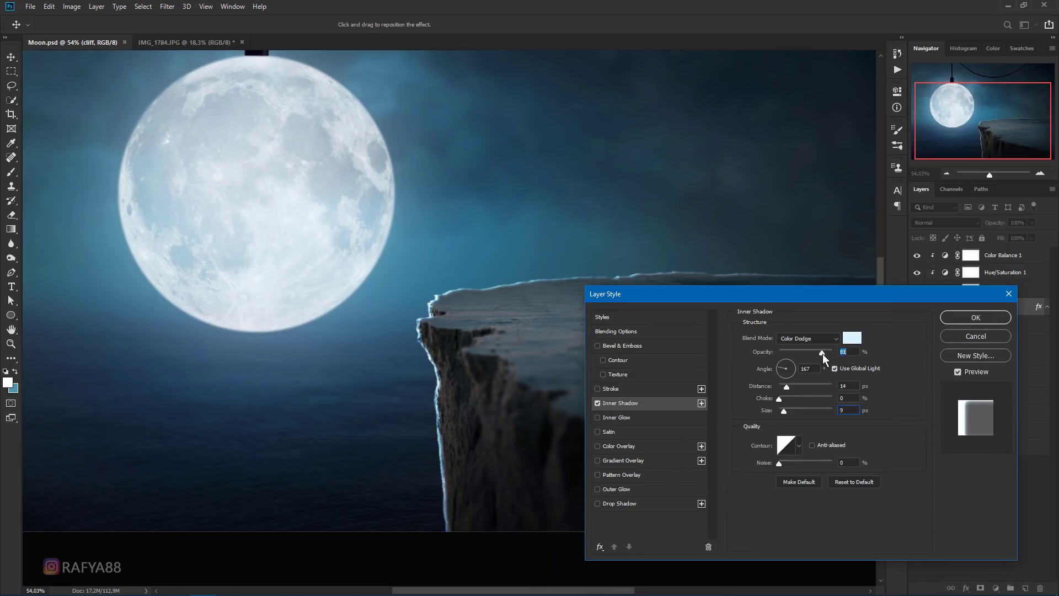
Apply the inner shadow and convert it into its own 'cliff's Inner Shadow' layer.
key(r)
key(Return)
scroll(634, 286, down, 3)
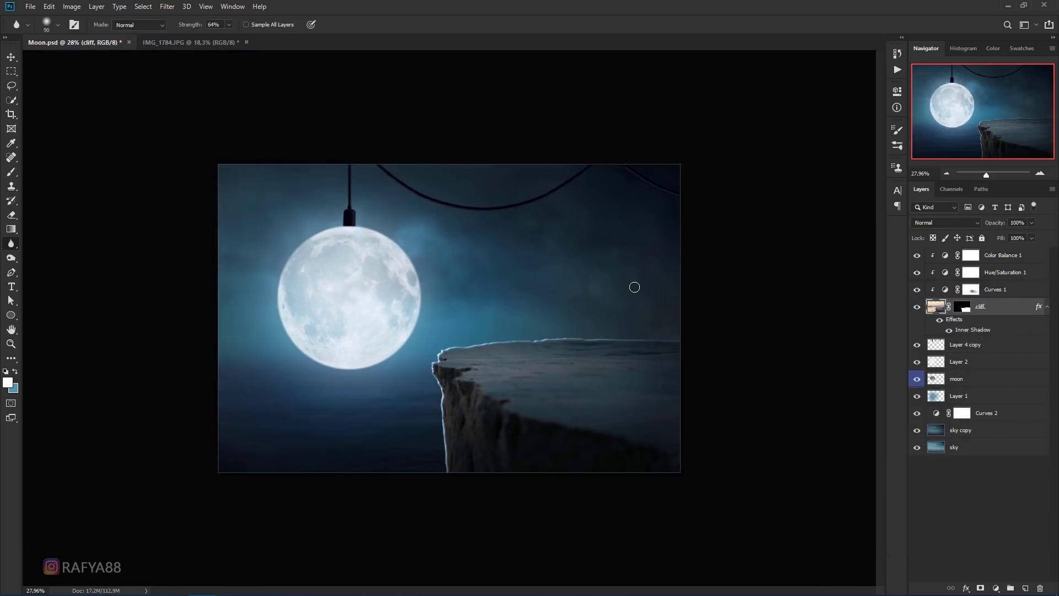
scroll(611, 303, up, 4)
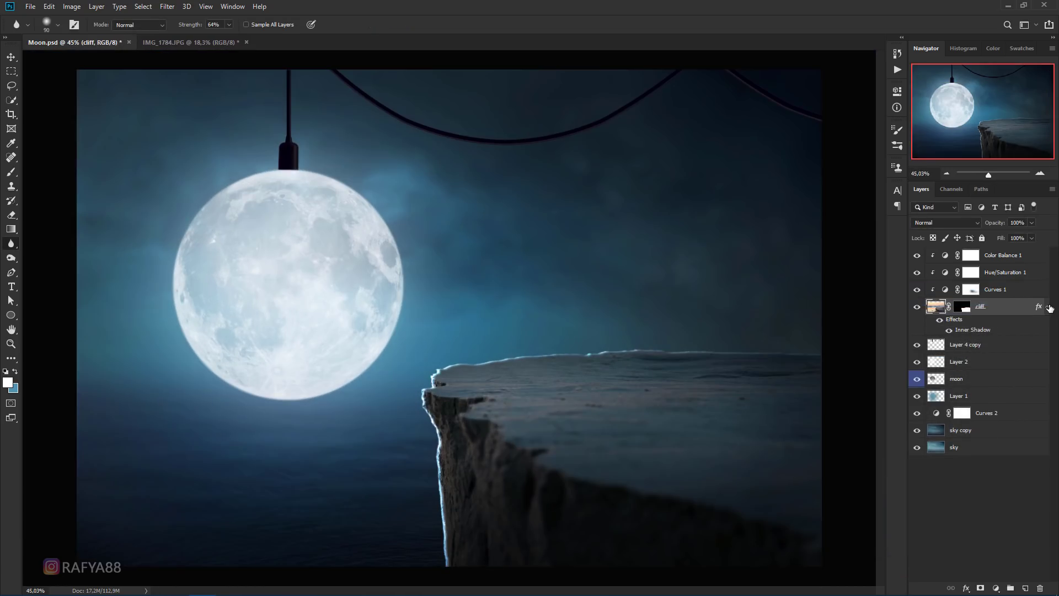
click(1049, 307)
right_click(1047, 309)
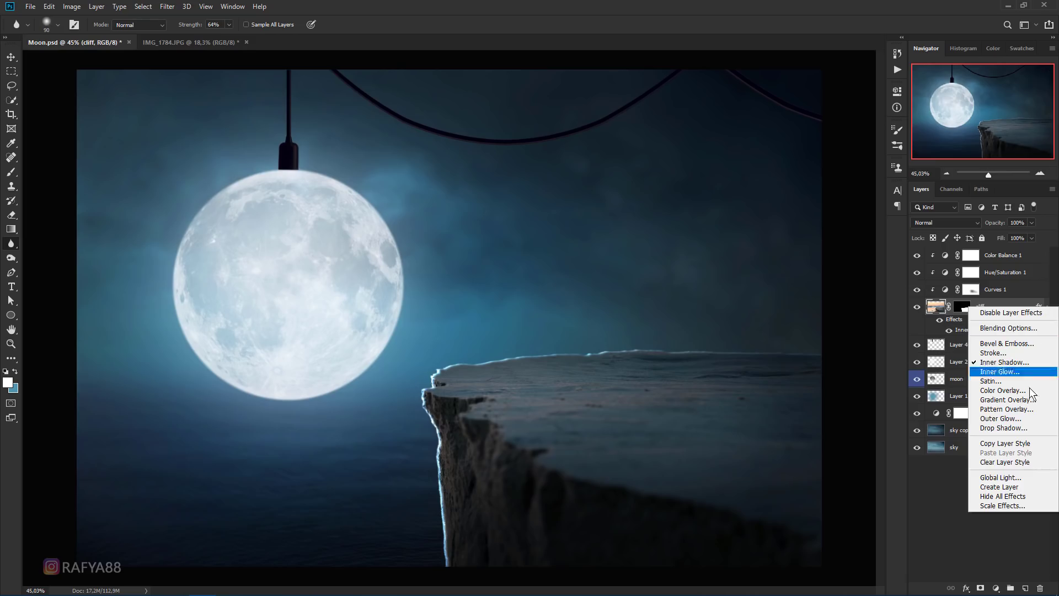
click(1028, 483)
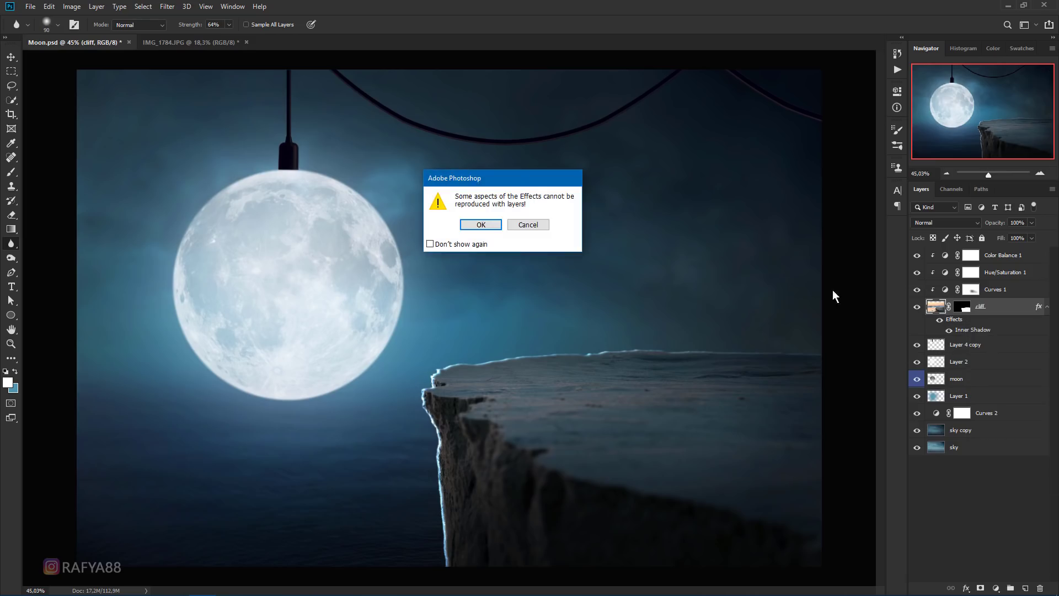
click(481, 228)
click(969, 307)
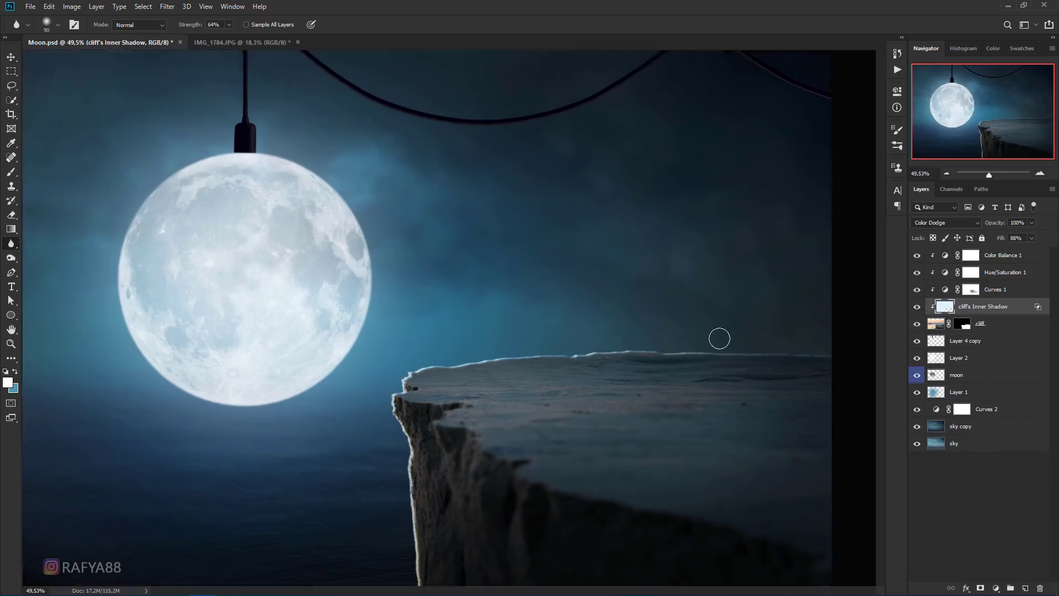
Erase the rim glow at 37% strength to fade it along the cliff's left side and top.
scroll(720, 336, up, 3)
right_click(13, 215)
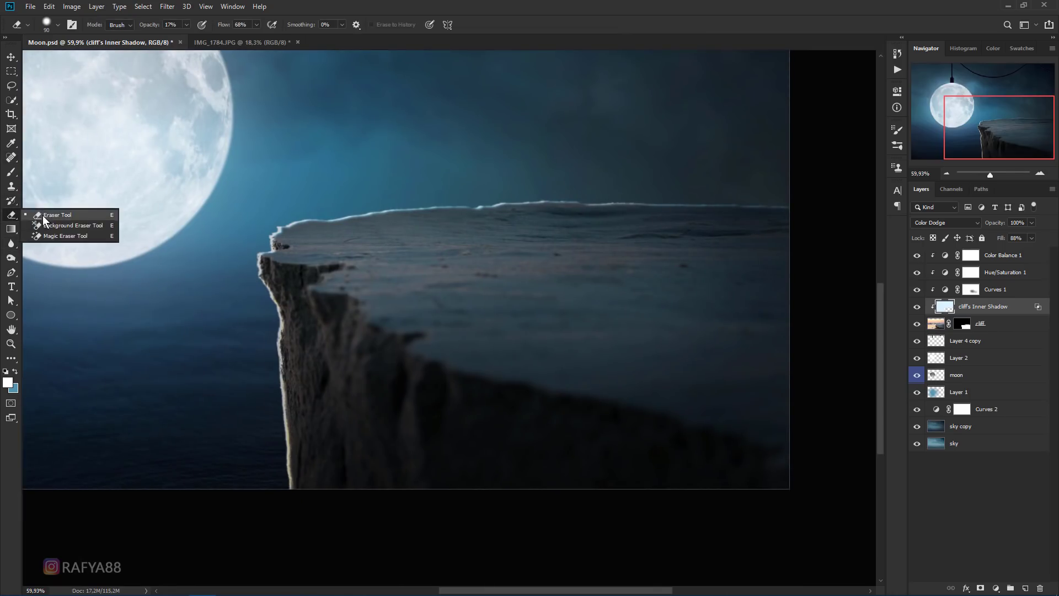
click(55, 213)
key(bracketright)
key(bracketright)
key(bracketright)
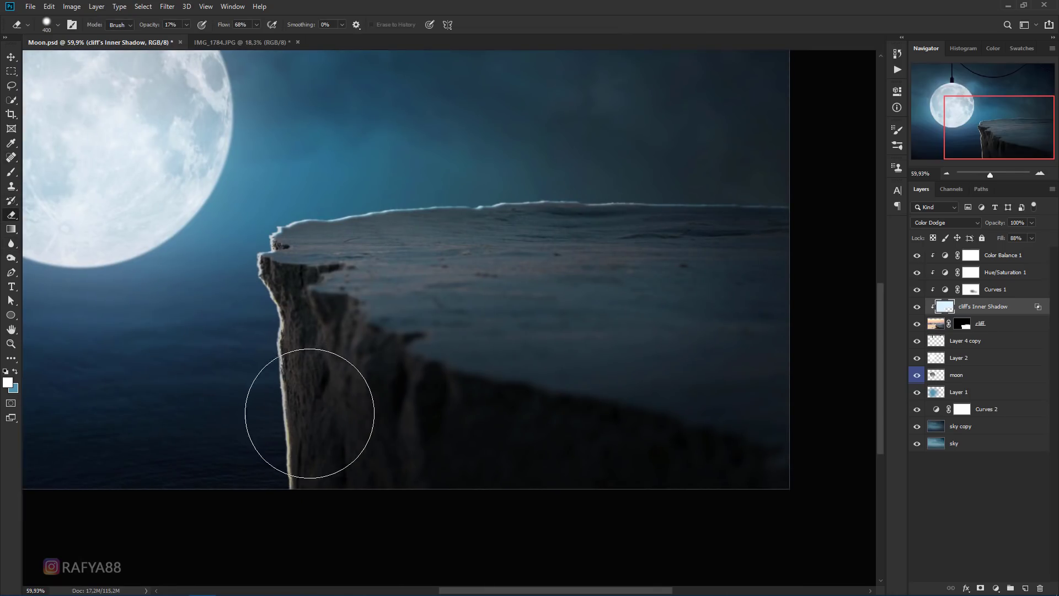
drag(310, 409, 319, 524)
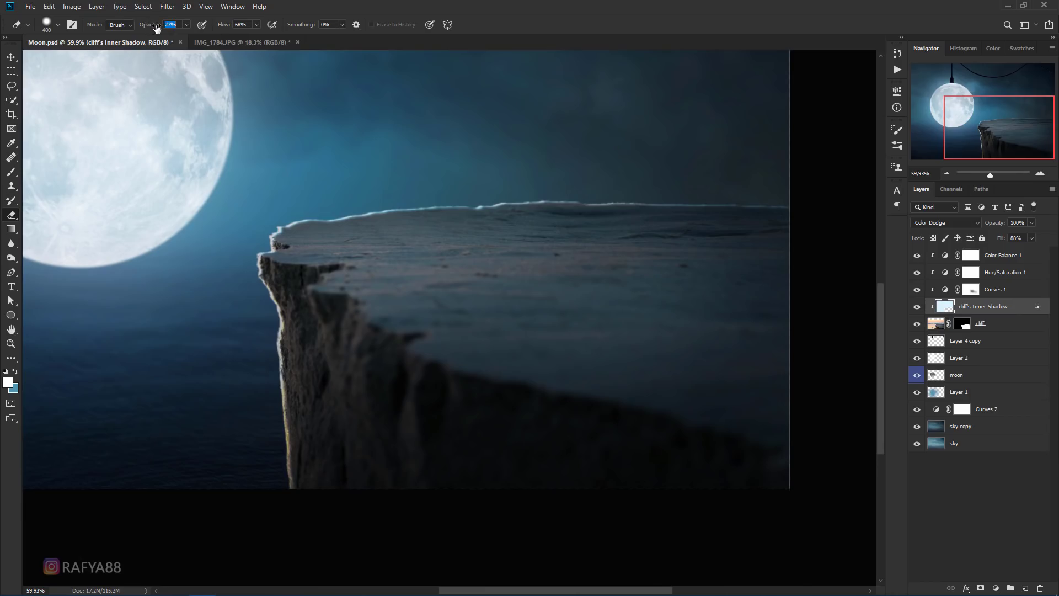
drag(157, 28, 162, 27)
drag(329, 397, 327, 471)
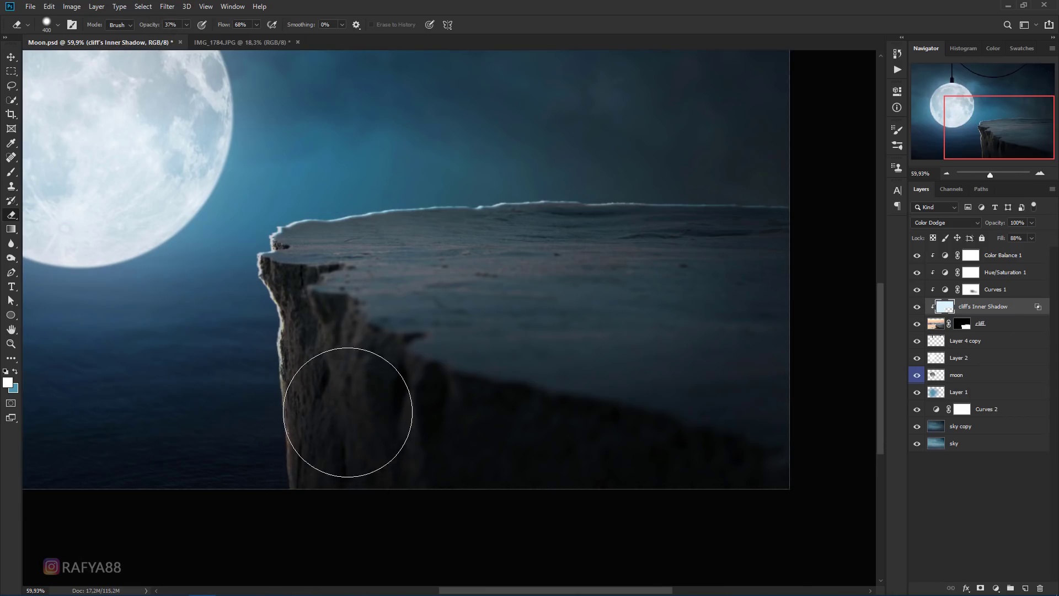
mouse_move(307, 525)
mouse_down()
mouse_move(322, 405)
mouse_move(342, 350)
mouse_up()
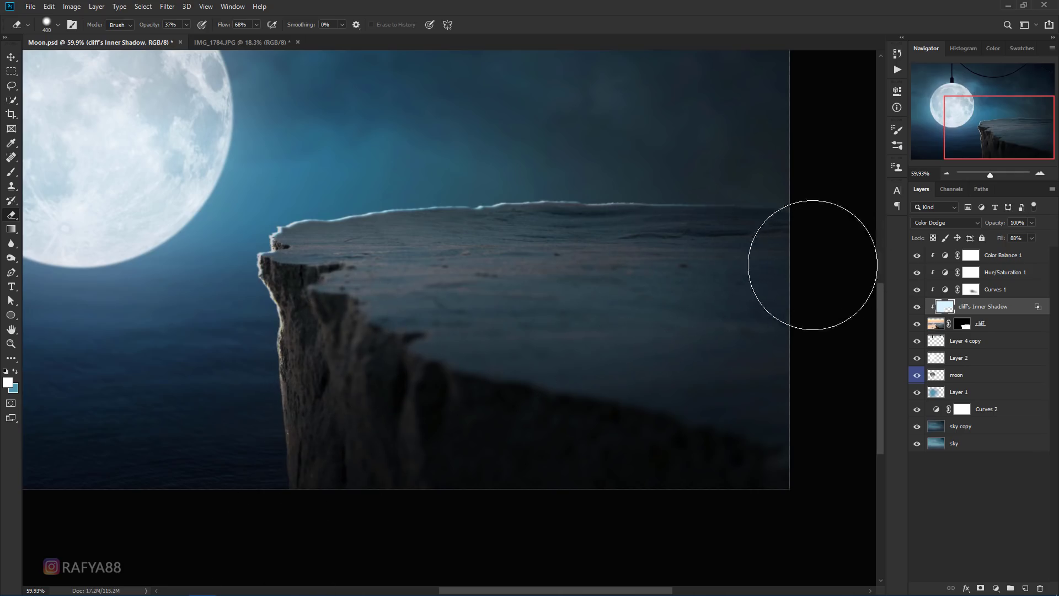
mouse_move(812, 265)
mouse_down()
mouse_move(499, 267)
mouse_move(503, 253)
mouse_up()
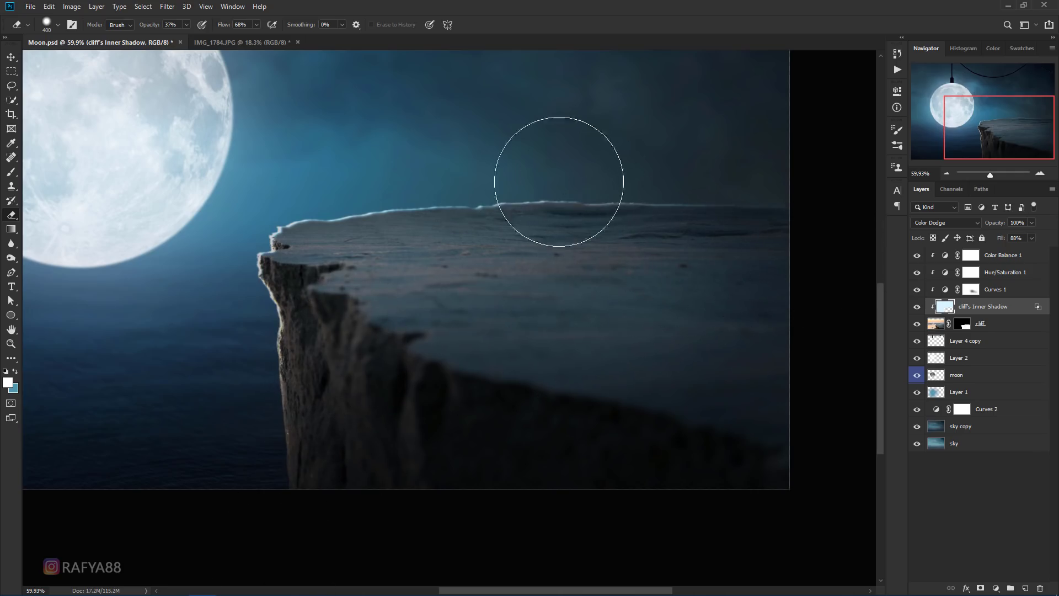
scroll(559, 182, down, 2)
scroll(622, 313, down, 5)
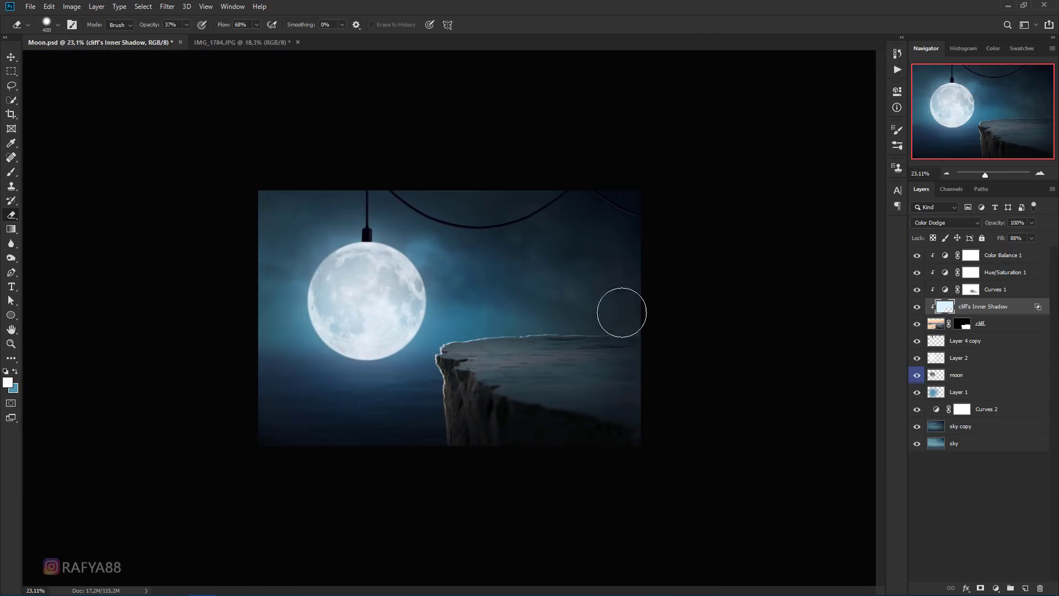
scroll(629, 315, up, 1)
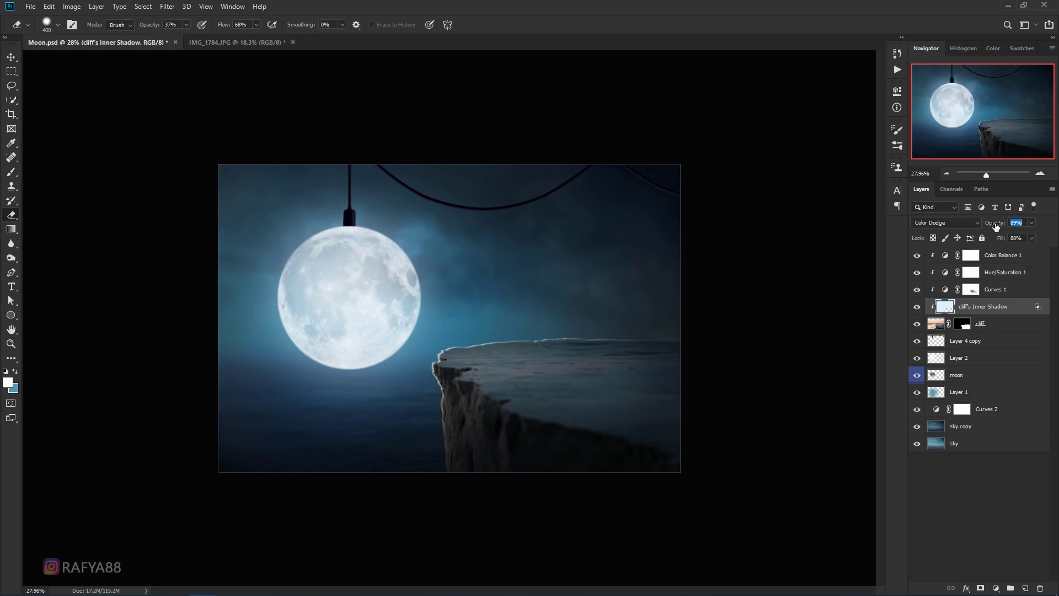
scroll(629, 284, down, 3)
scroll(497, 303, up, 2)
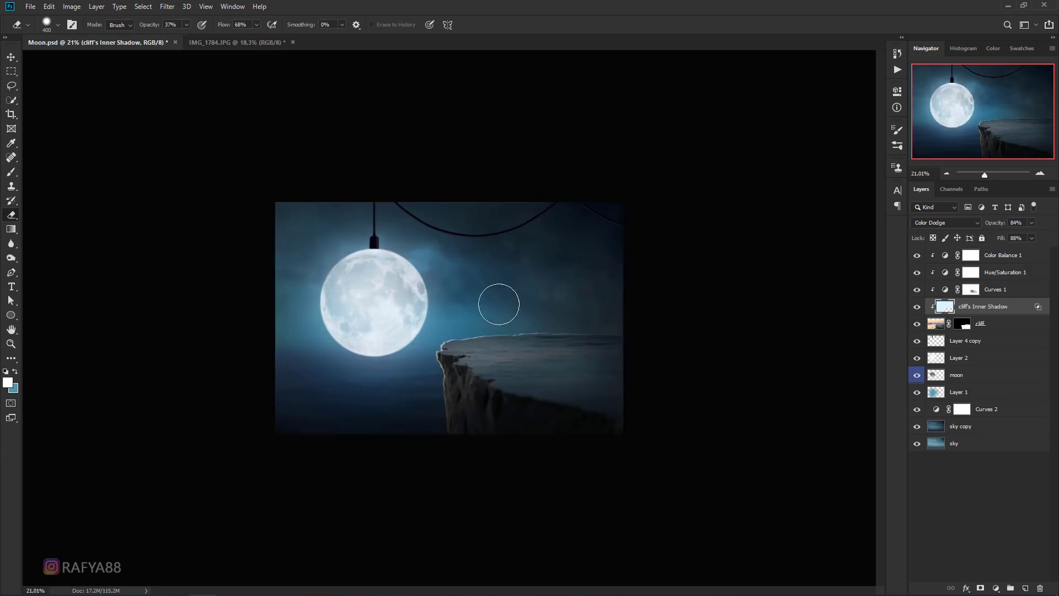
scroll(722, 315, up, 2)
text(80)
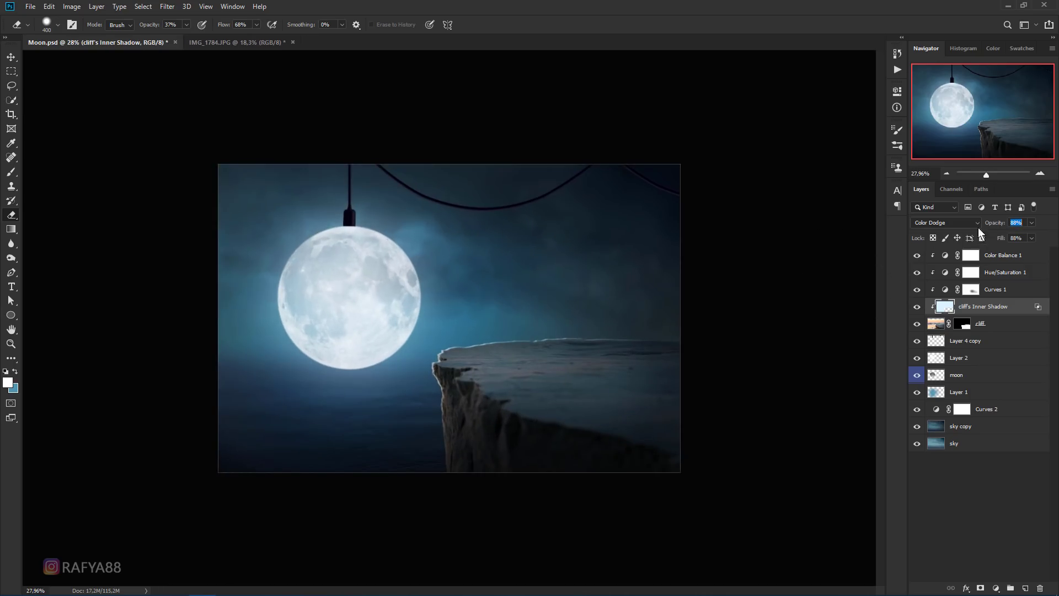
scroll(468, 286, down, 2)
scroll(480, 307, down, 1)
scroll(487, 360, up, 1)
scroll(526, 358, up, 1)
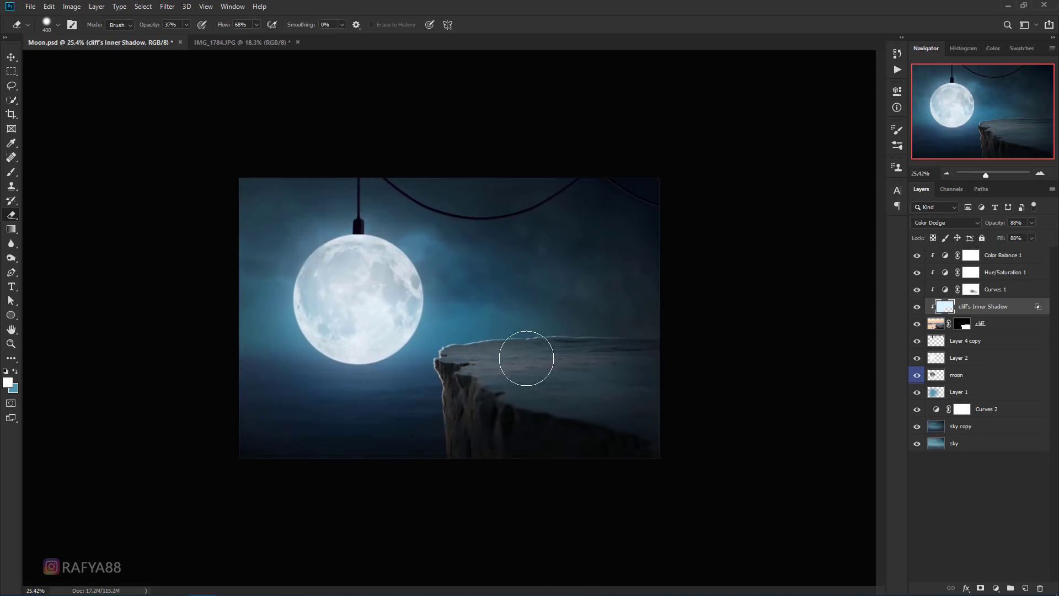
scroll(526, 358, up, 2)
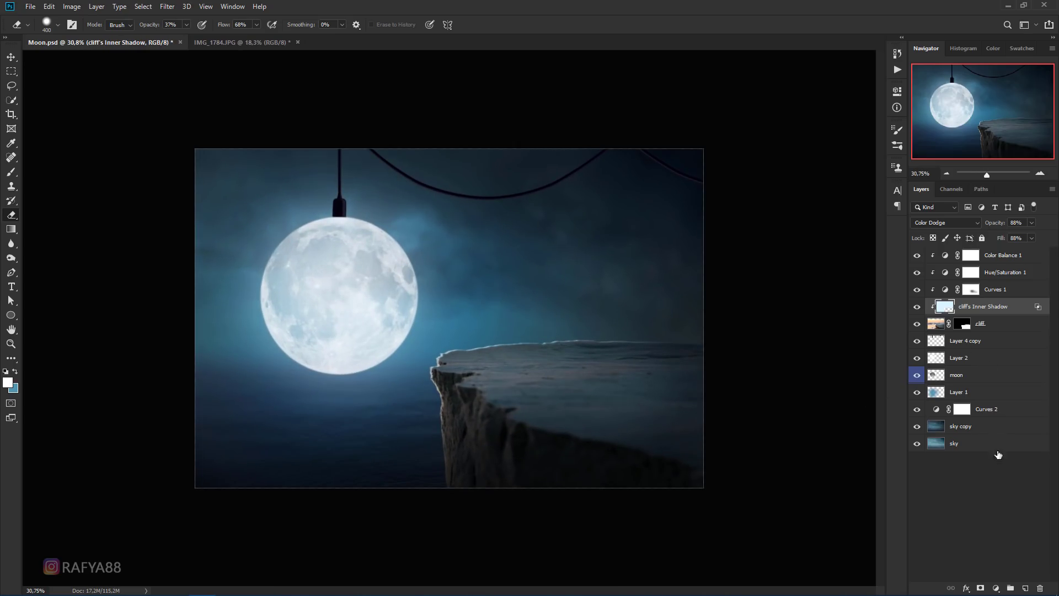
Add a new glow layer and set the foreground colour to the blue sampled near the moon.
click(1024, 588)
click(11, 171)
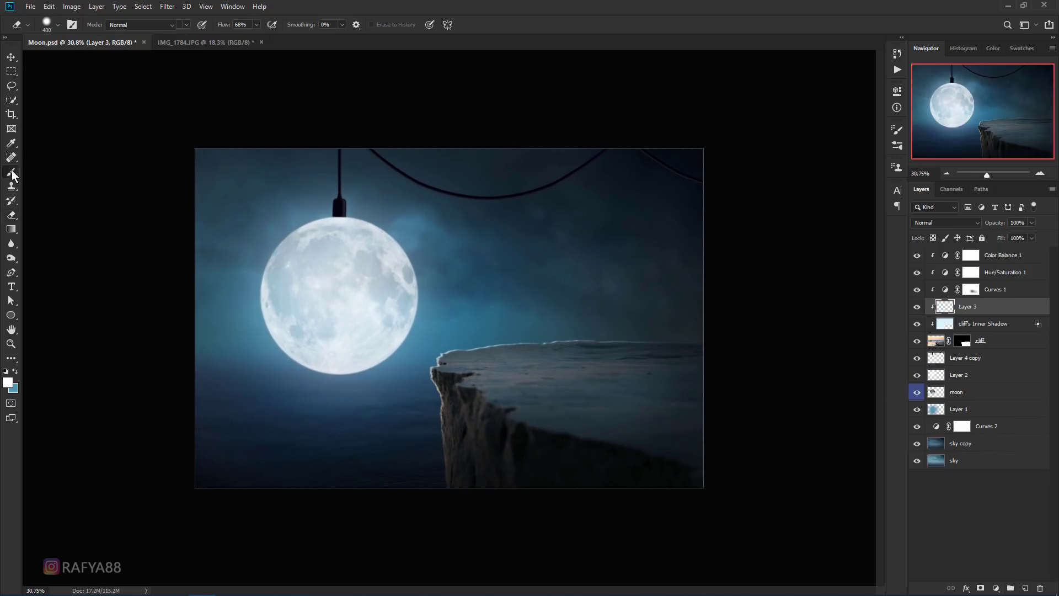
right_click(11, 172)
click(47, 173)
key(i)
click(7, 382)
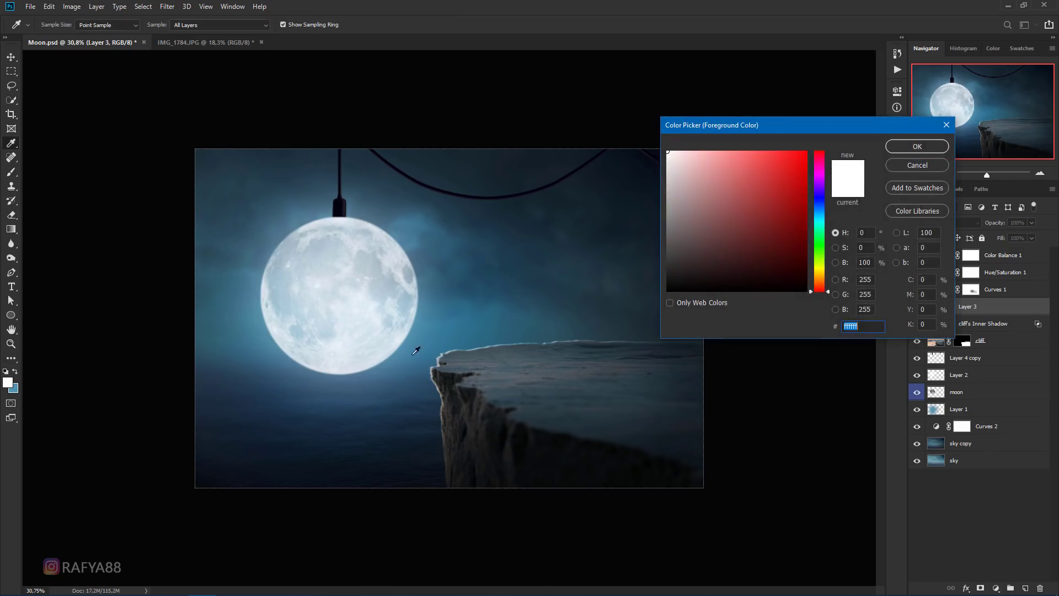
drag(412, 335, 409, 334)
click(916, 146)
Brush blue light along the cliff edge and set the glow layer to Overlay blending.
key(b)
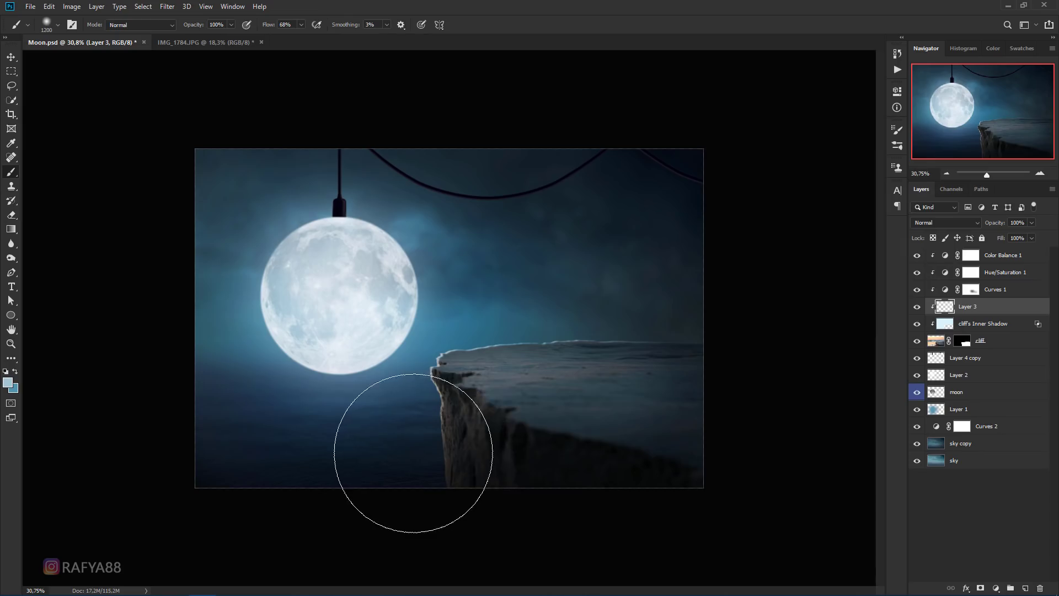
drag(414, 449, 444, 444)
key(ctrl+z)
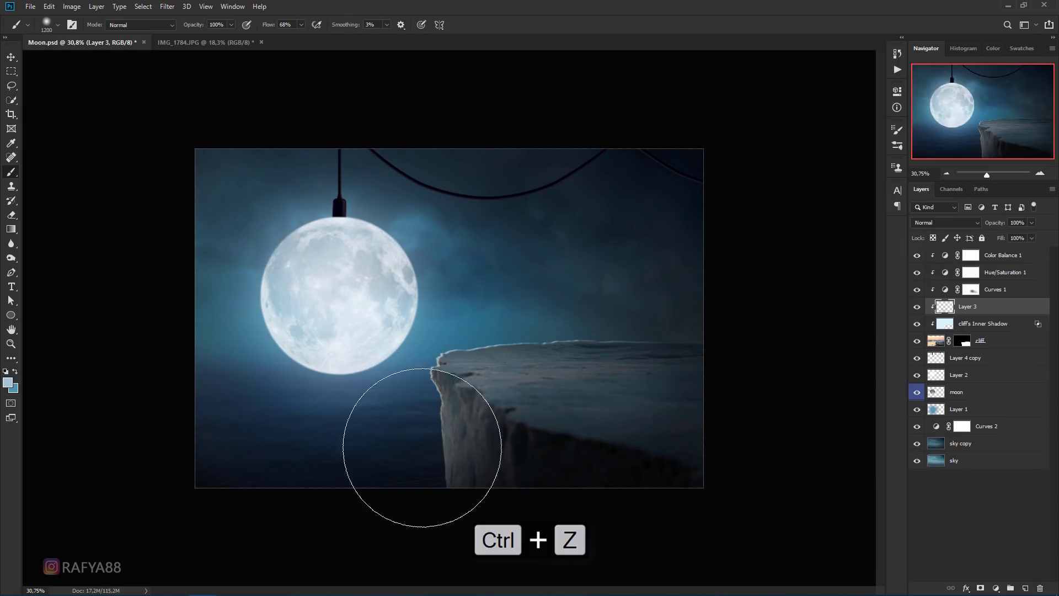
click(959, 223)
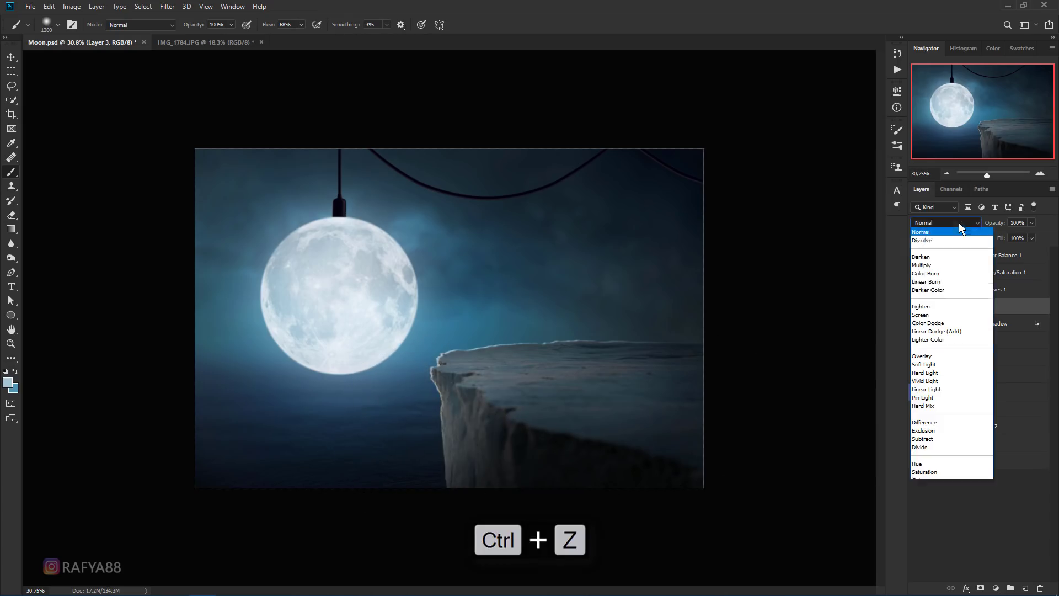
click(929, 356)
click(917, 307)
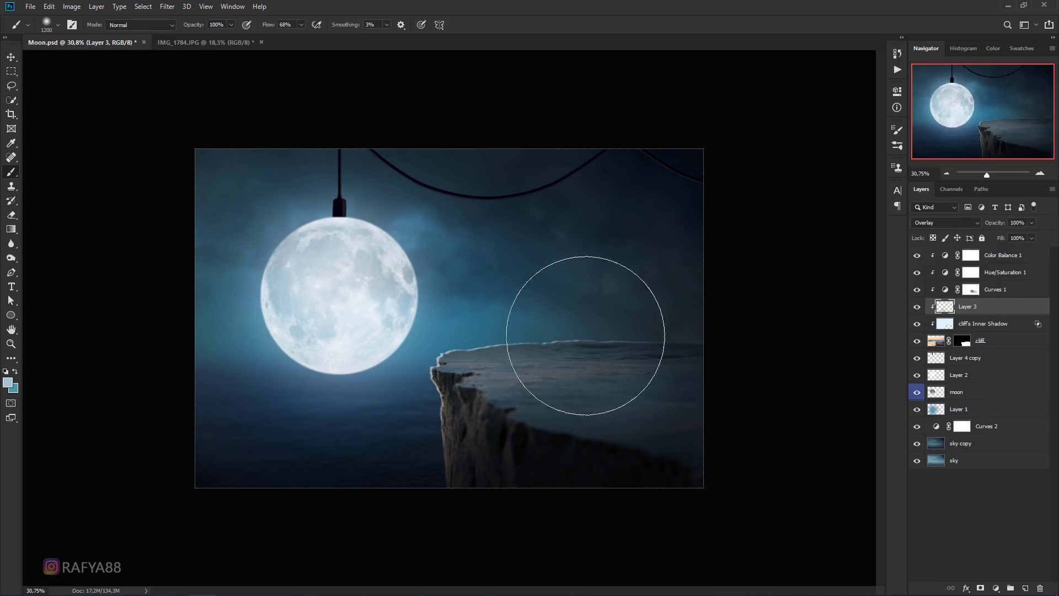
scroll(609, 400, down, 2)
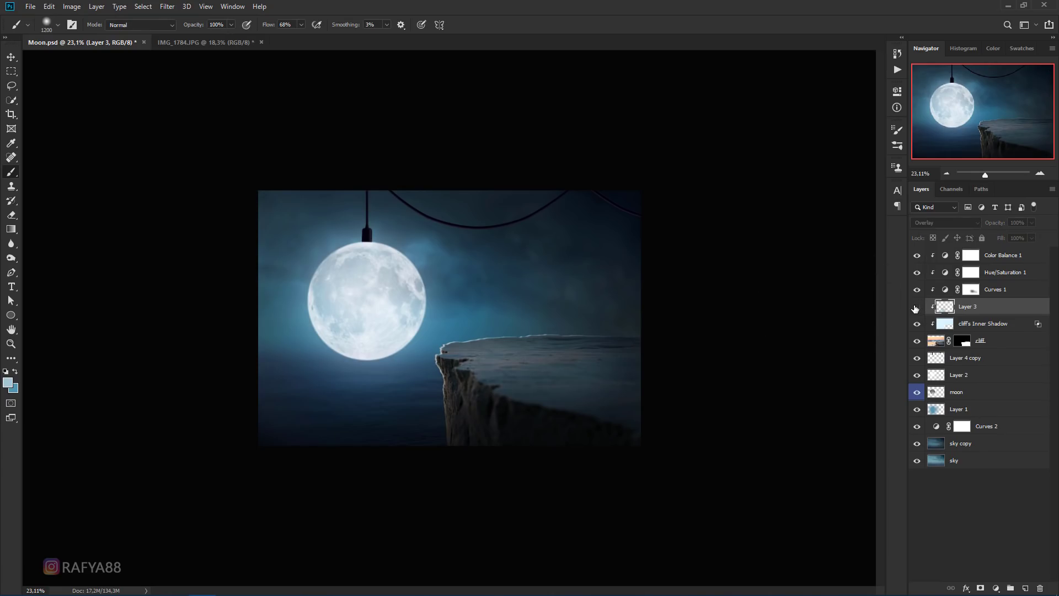
scroll(567, 307, up, 2)
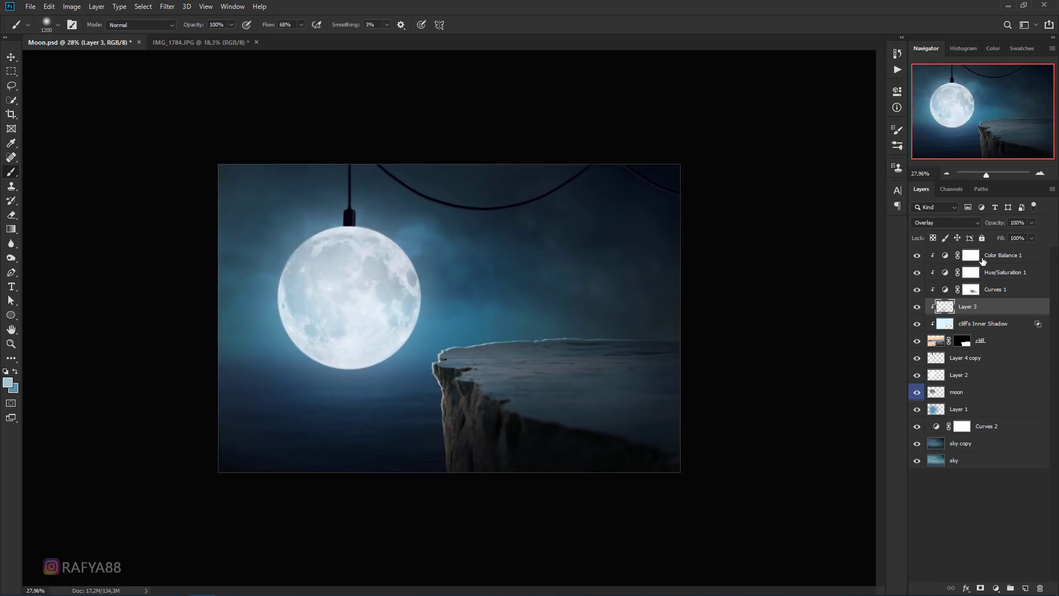
click(982, 261)
scroll(479, 239, up, 1)
Switch to the IMG_1784 man photo and pick the Quick Selection tool.
click(215, 44)
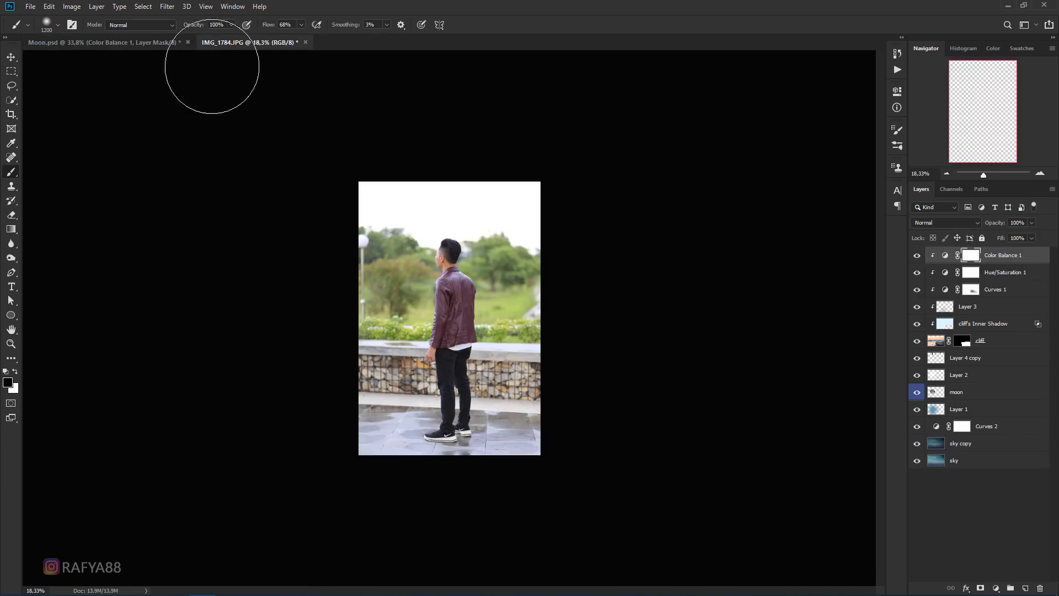
click(11, 57)
click(11, 100)
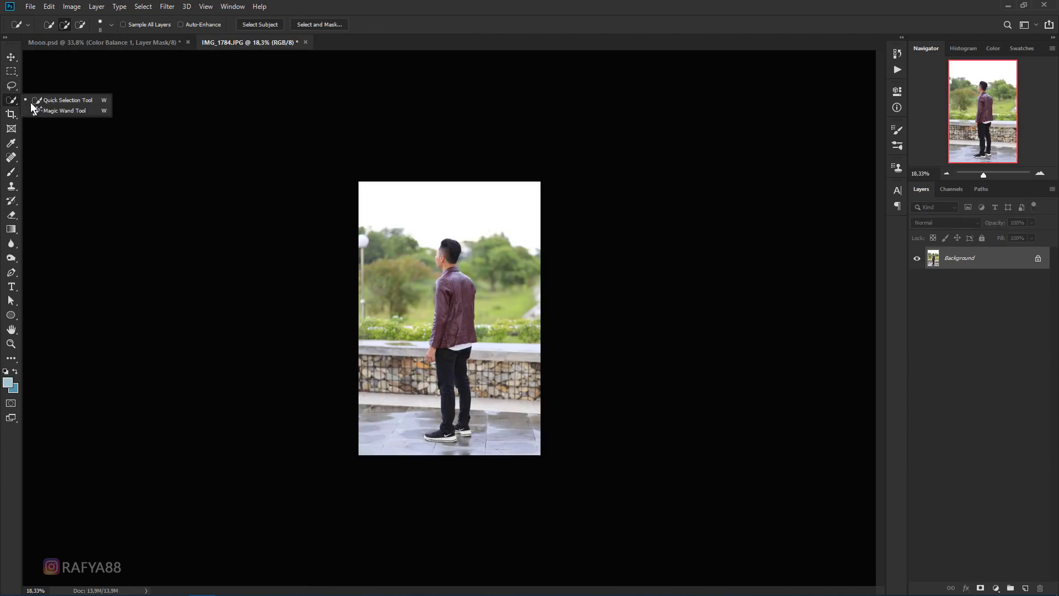
click(52, 100)
scroll(595, 247, up, 2)
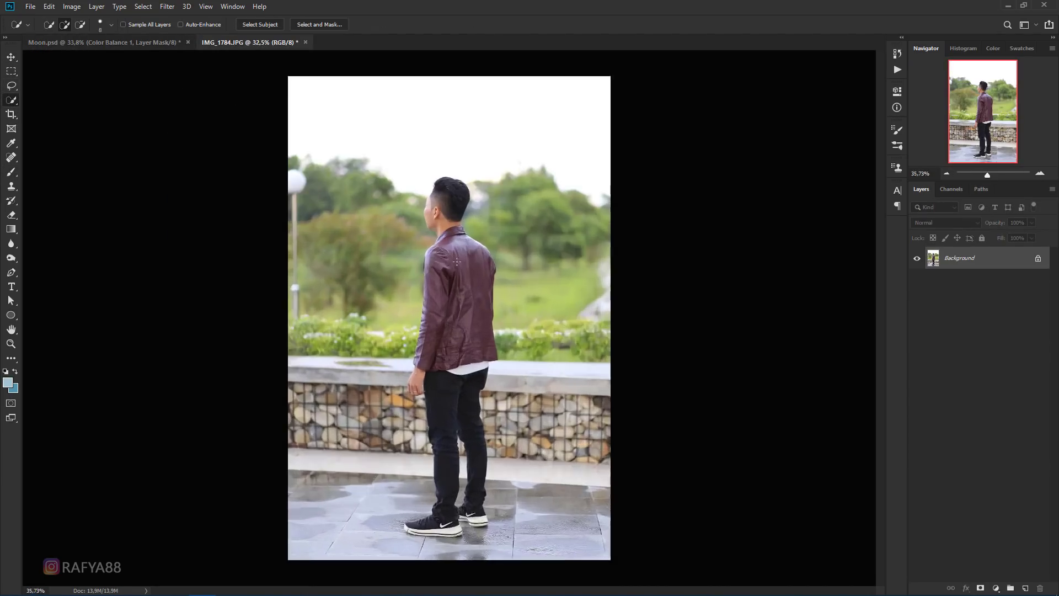
scroll(595, 247, up, 1)
scroll(284, 174, down, 1)
scroll(284, 175, down, 1)
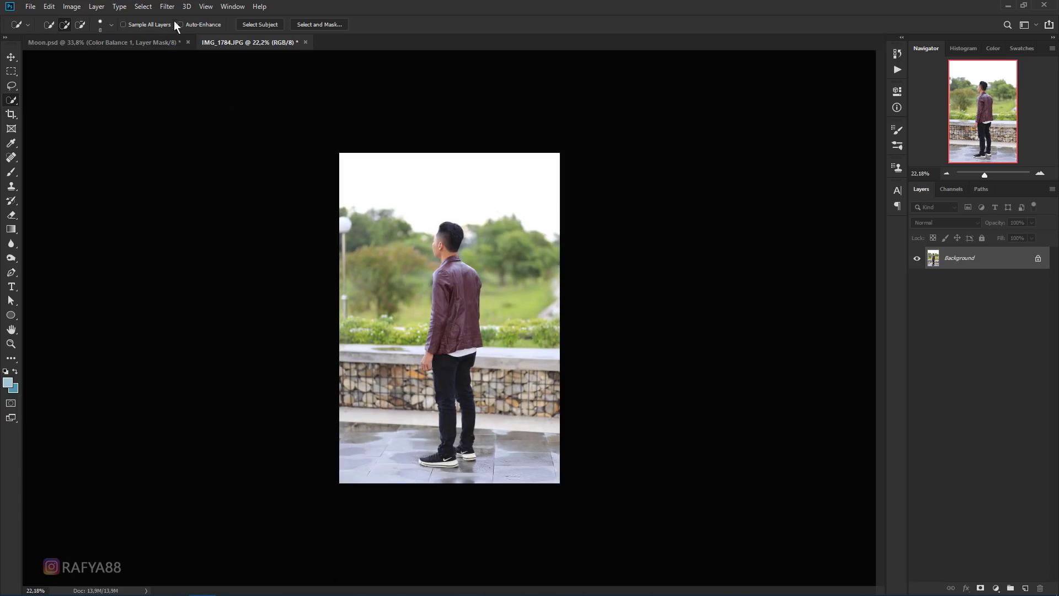
Apply a Camera Raw Filter: Exposure -0.65, Highlights +28, Shadows +20, Clarity +42, Vibrance -16.
click(167, 6)
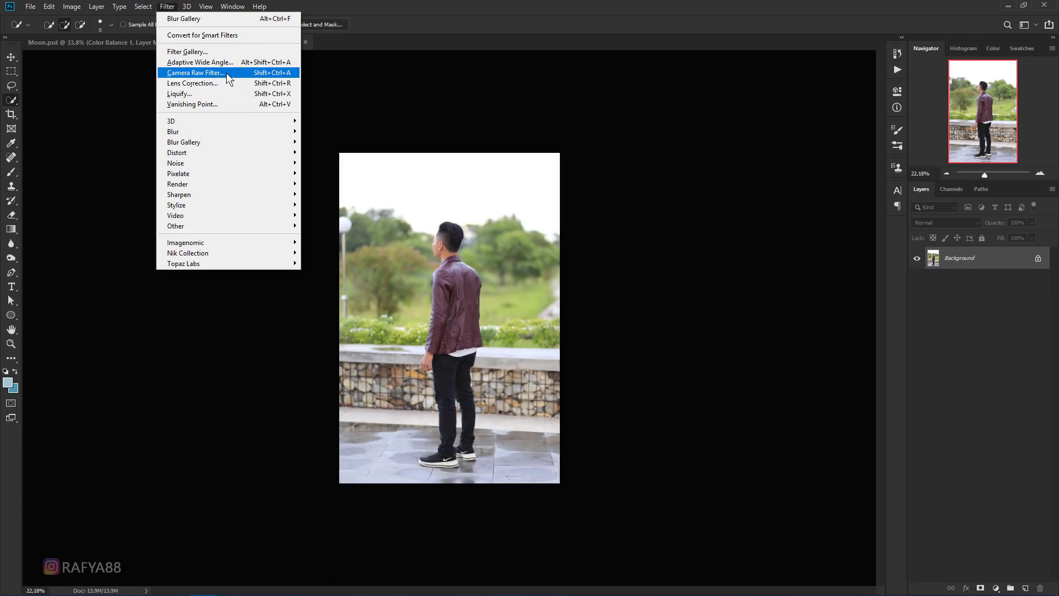
click(196, 73)
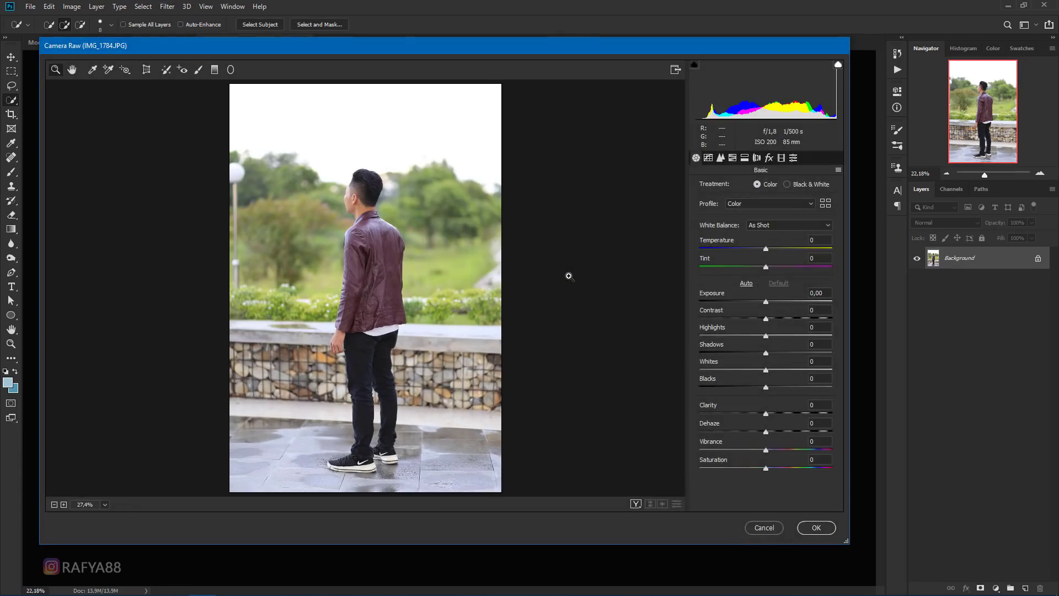
drag(770, 304, 763, 307)
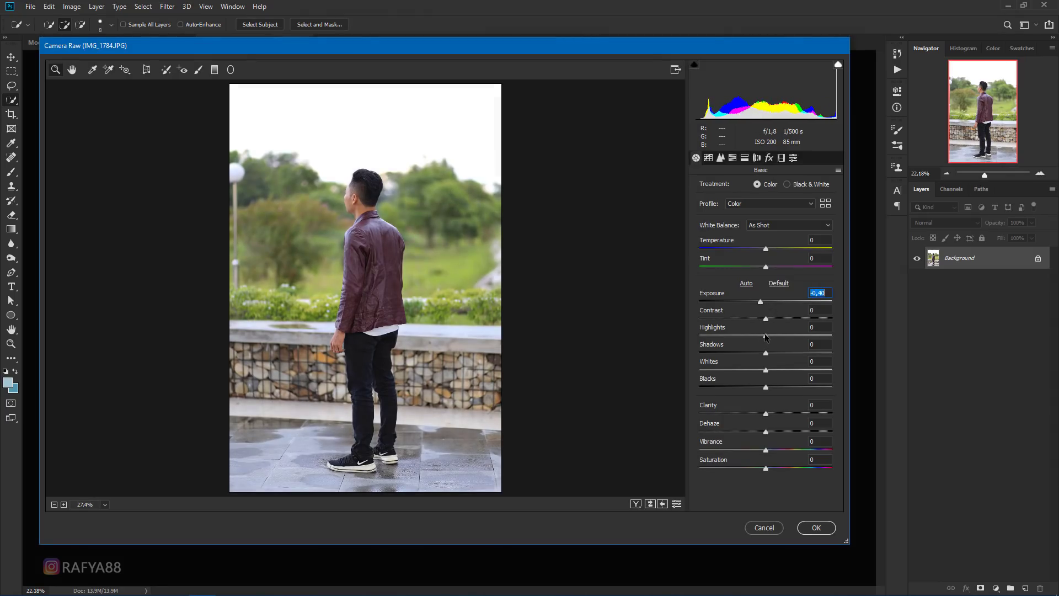
drag(764, 302, 760, 305)
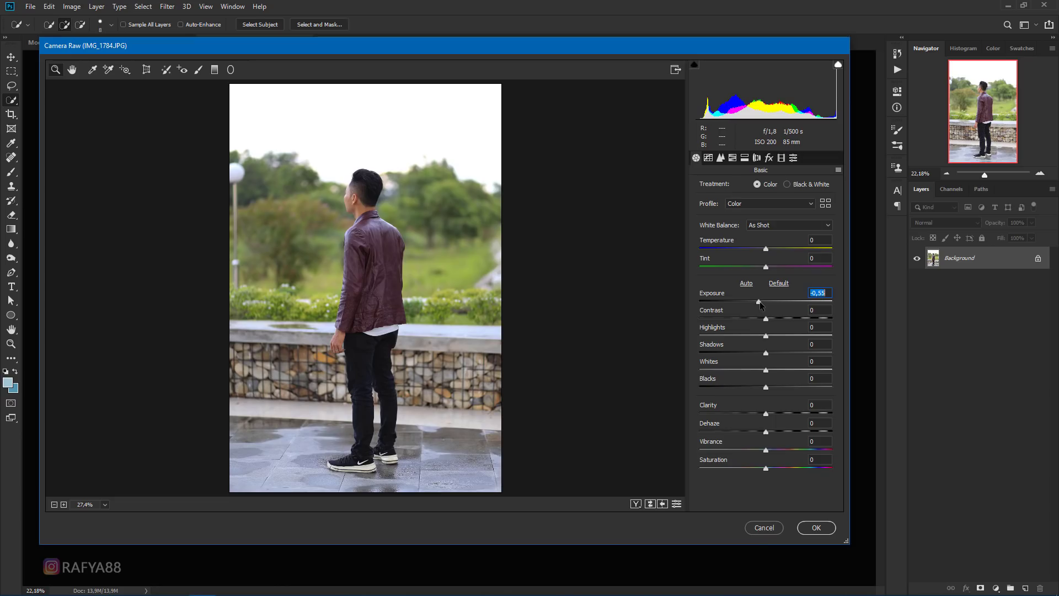
drag(798, 415, 801, 415)
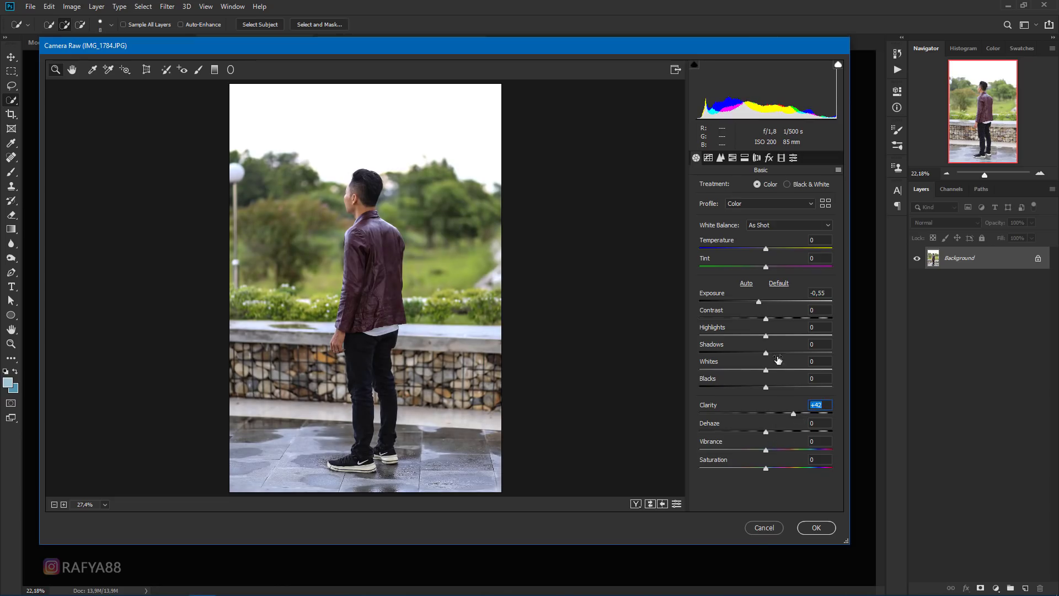
mouse_move(768, 337)
mouse_down()
mouse_move(790, 339)
mouse_move(787, 356)
mouse_up()
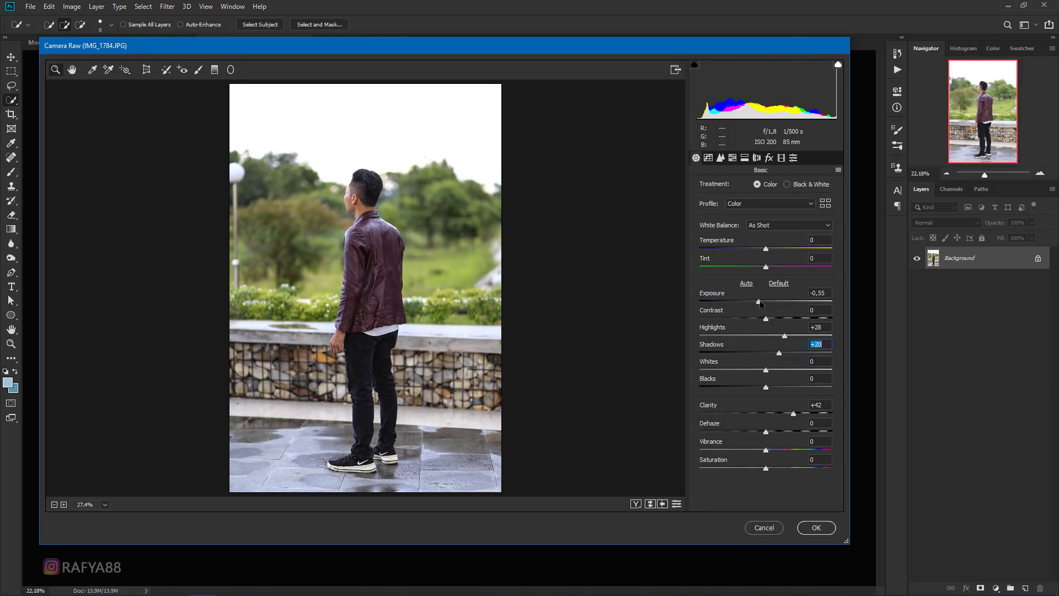
drag(759, 302, 759, 303)
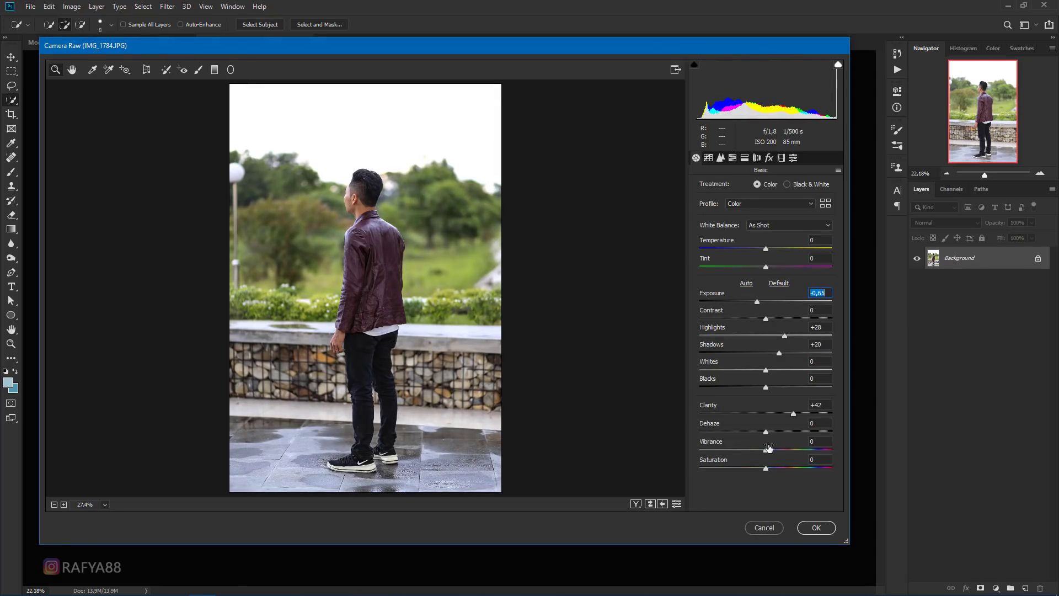
drag(766, 450, 756, 450)
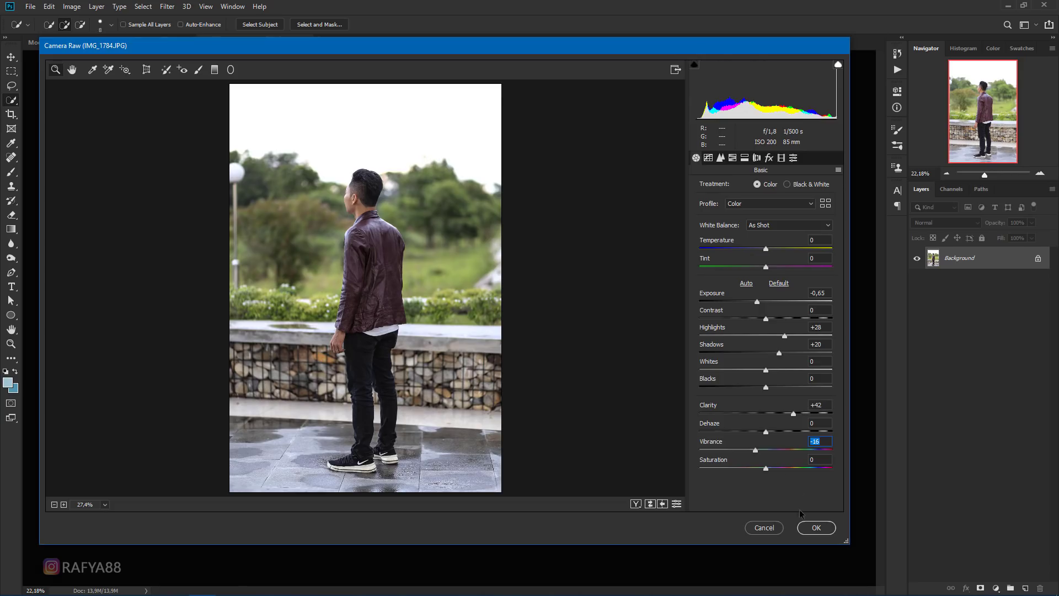
click(810, 527)
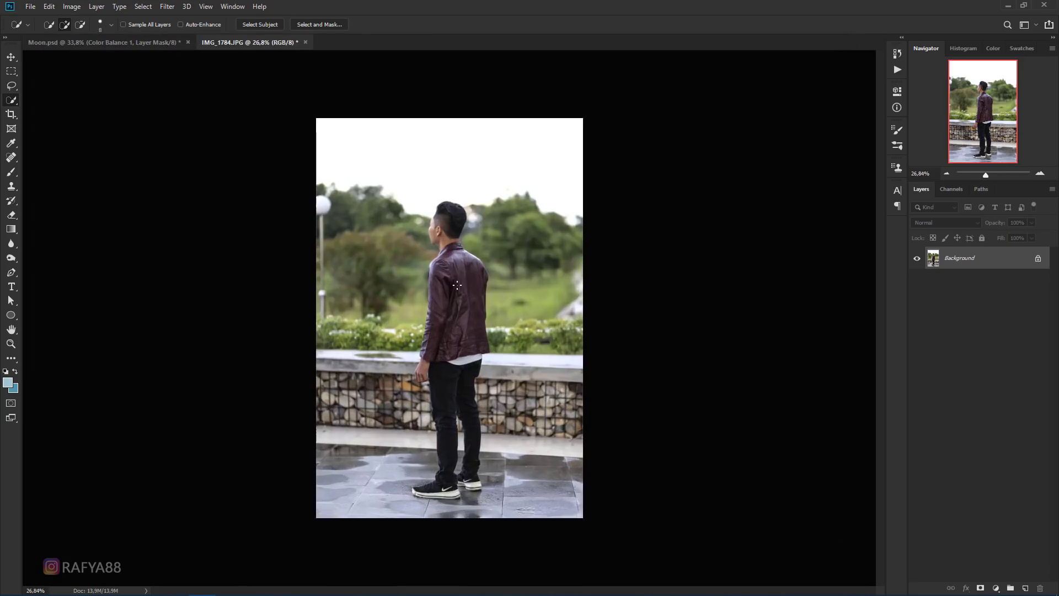
Quick-select the man's head, shoulder, jacket and hand.
scroll(456, 286, up, 3)
right_click(8, 100)
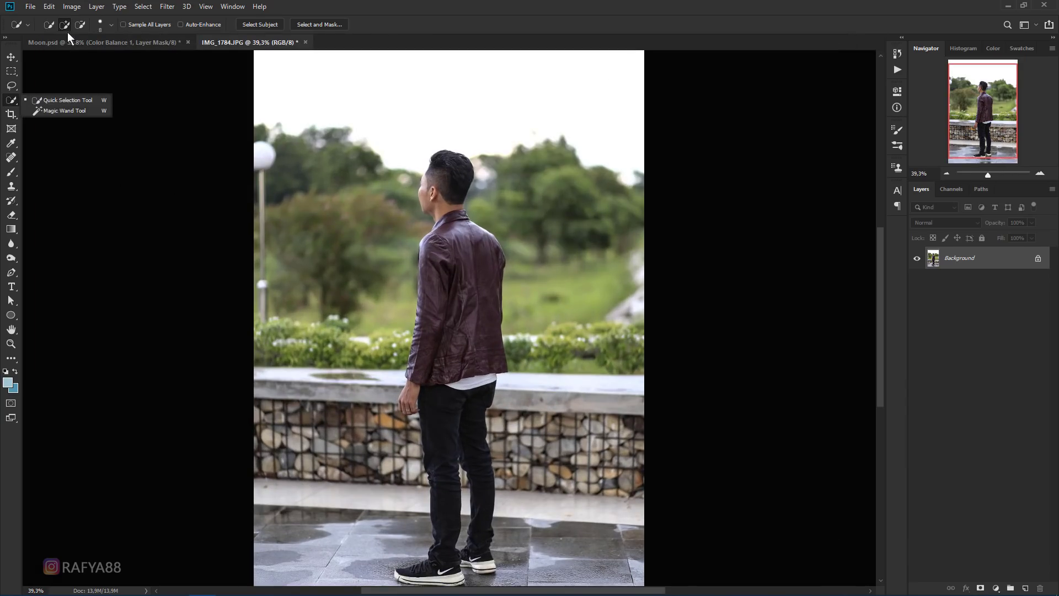
click(441, 181)
scroll(436, 170, up, 1)
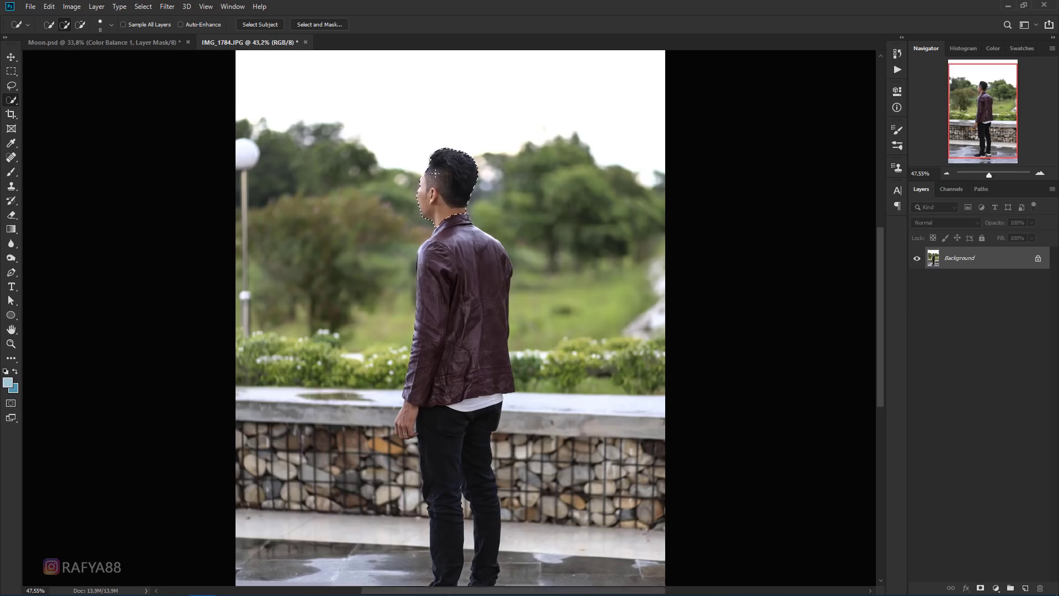
scroll(436, 170, up, 3)
scroll(436, 170, up, 2)
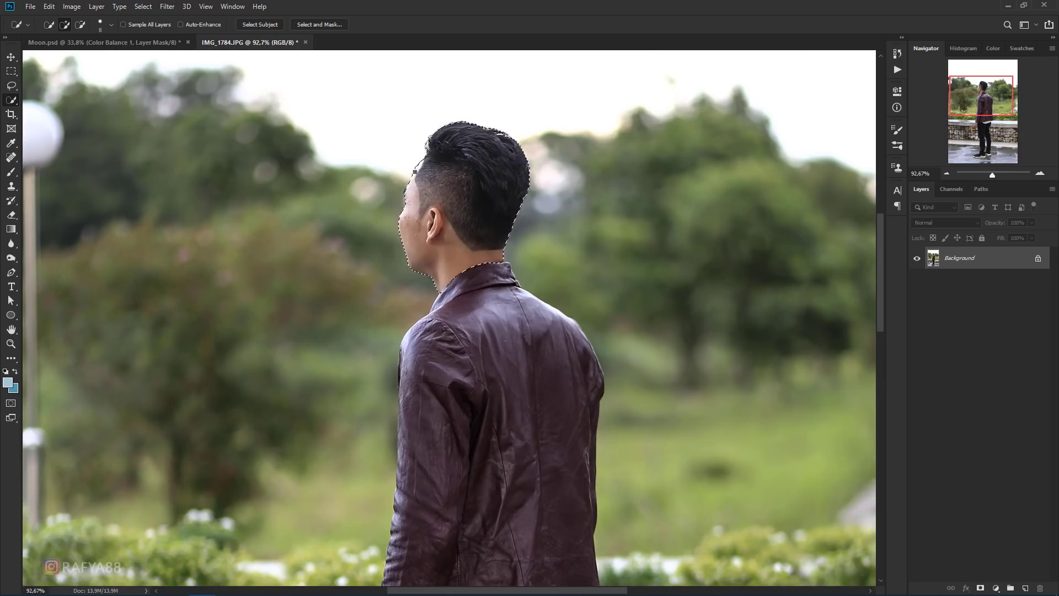
drag(552, 331, 496, 298)
scroll(482, 274, down, 2)
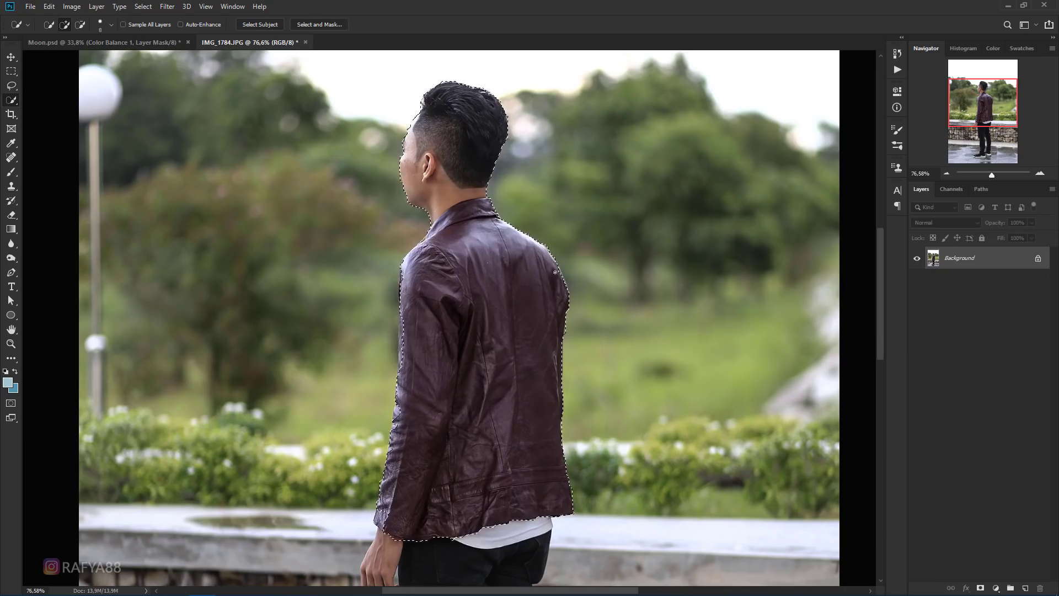
drag(475, 248, 486, 496)
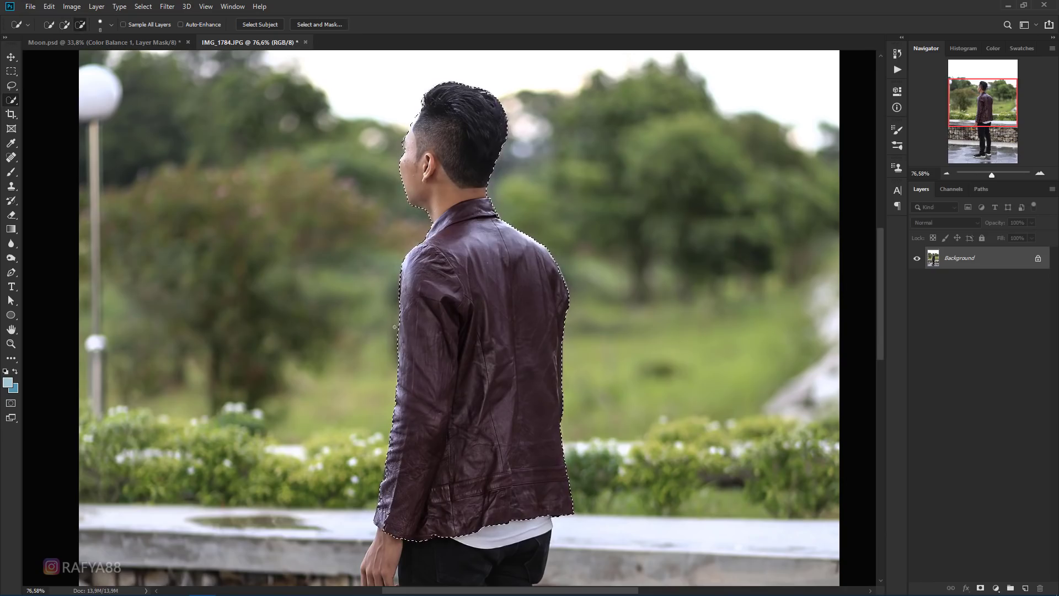
scroll(397, 333, down, 5)
click(364, 375)
key(ctrl+z)
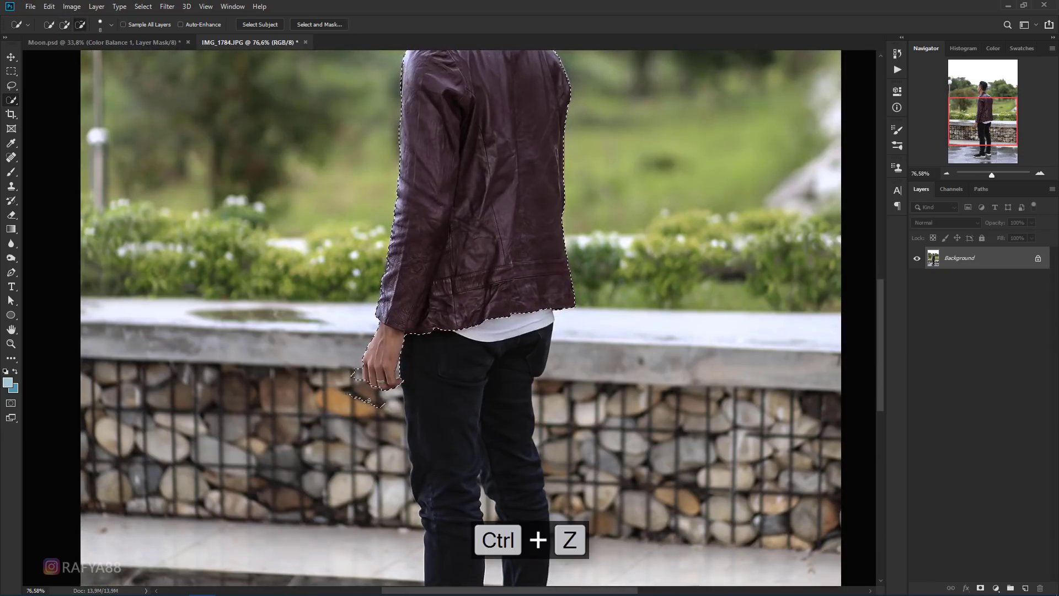
drag(357, 366, 475, 540)
scroll(401, 300, down, 3)
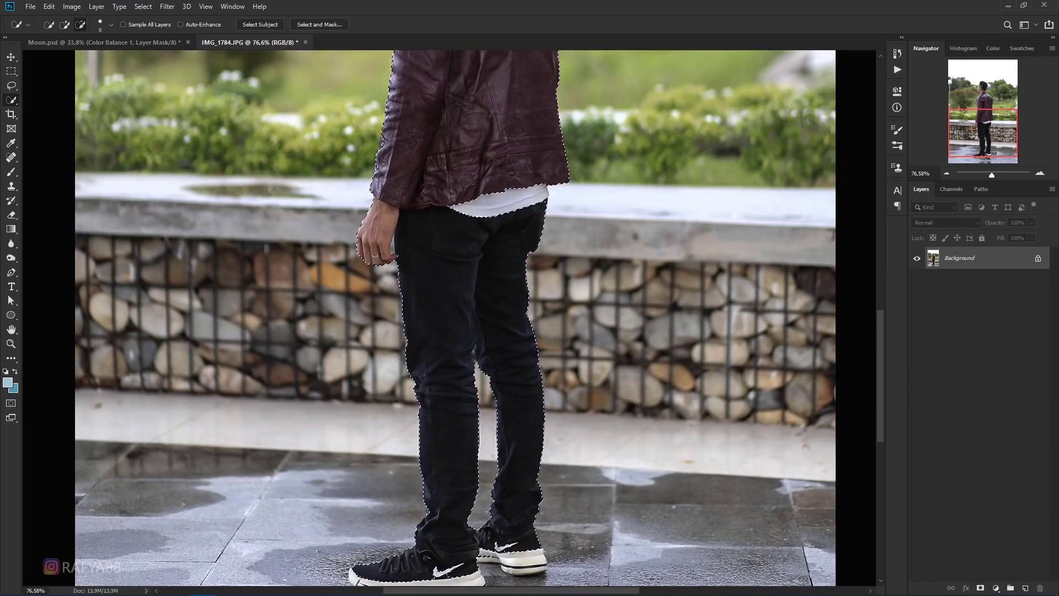
scroll(483, 556, down, 2)
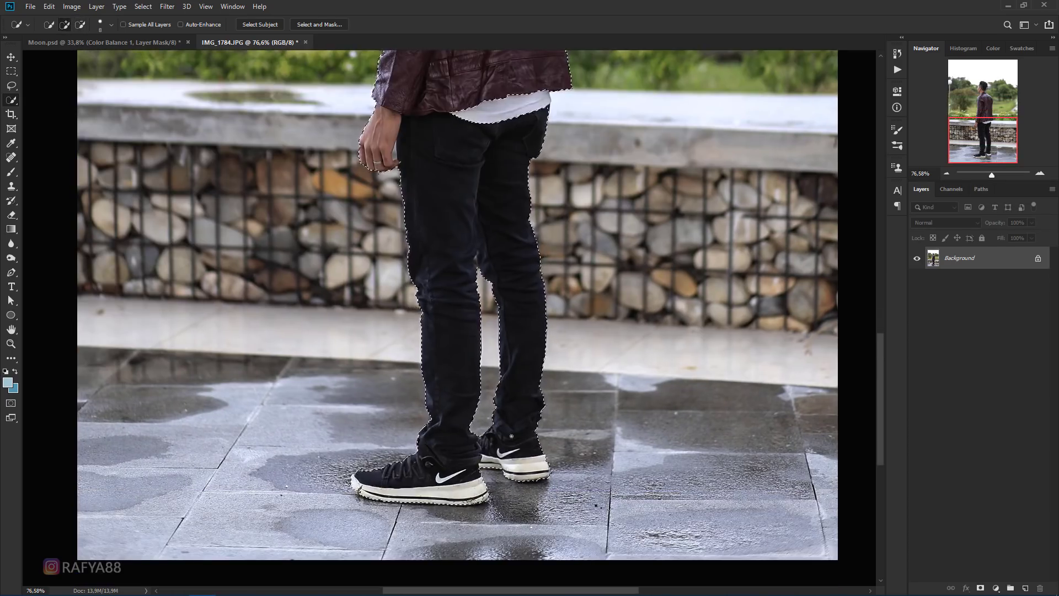
scroll(453, 223, up, 3)
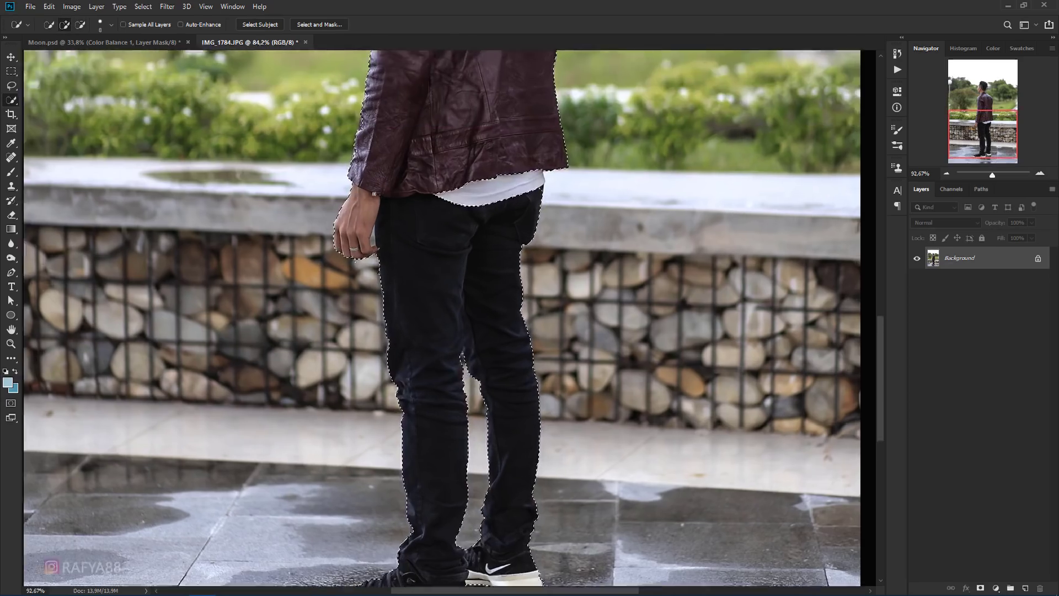
Use the Lasso tool to remove the background gap beside the man's hand.
right_click(11, 85)
click(55, 83)
scroll(367, 203, up, 3)
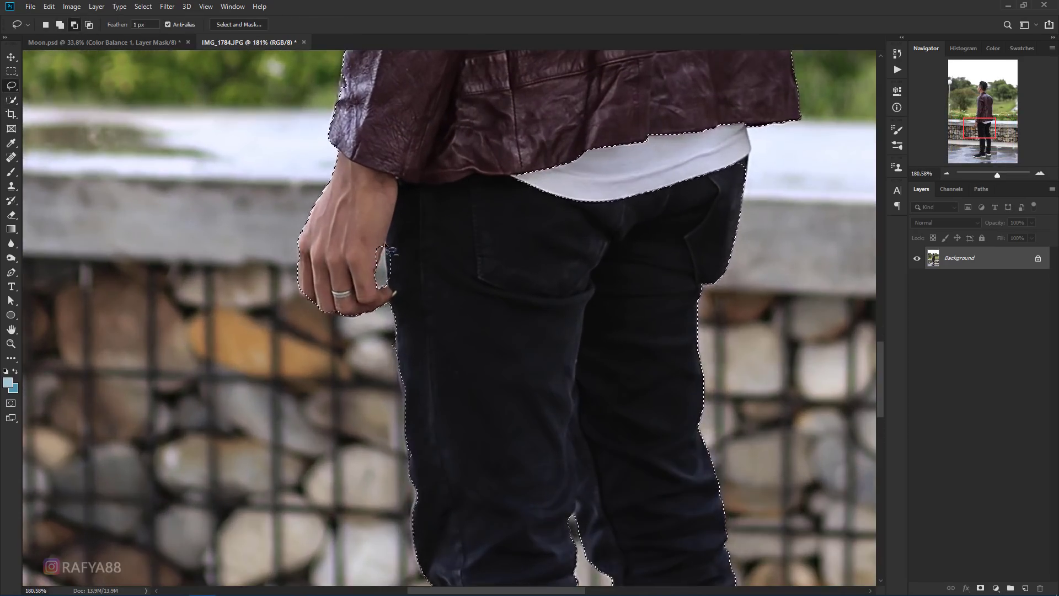
key(ctrl+z)
drag(387, 228, 352, 305)
scroll(379, 327, down, 5)
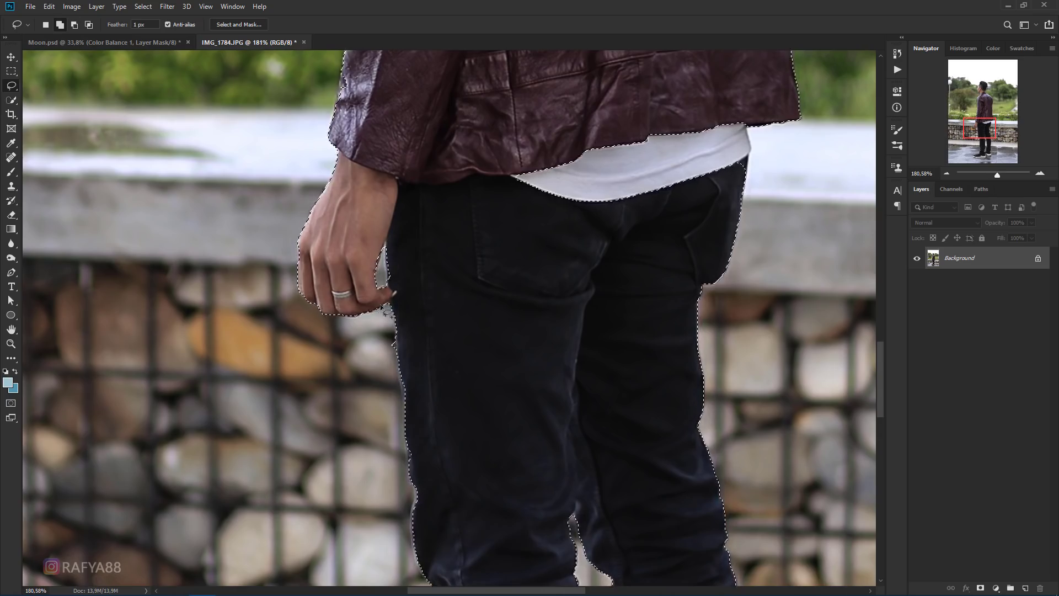
scroll(378, 326, down, 1)
scroll(378, 327, down, 1)
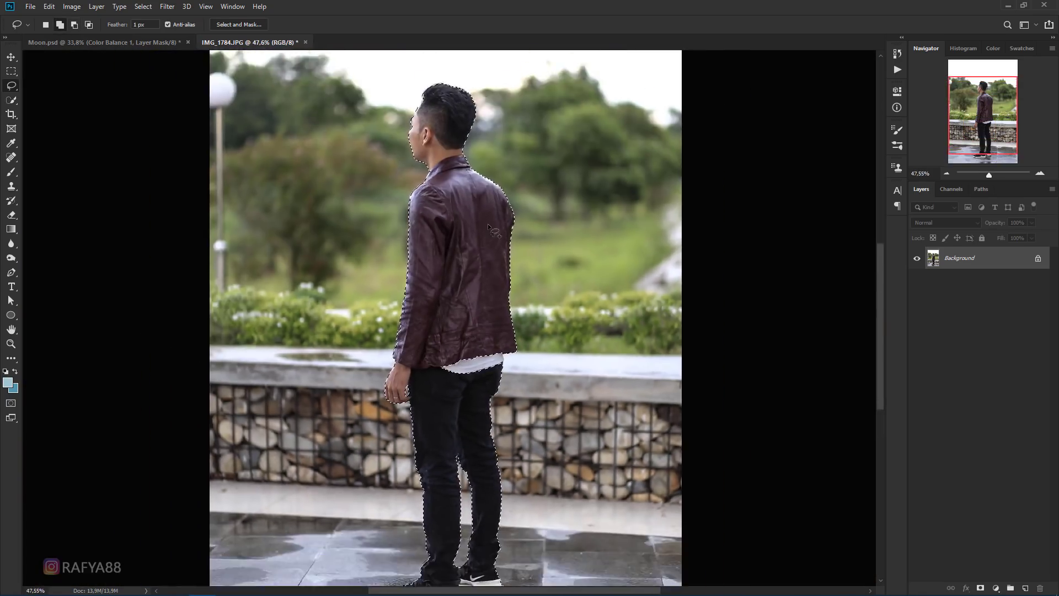
scroll(375, 342, up, 5)
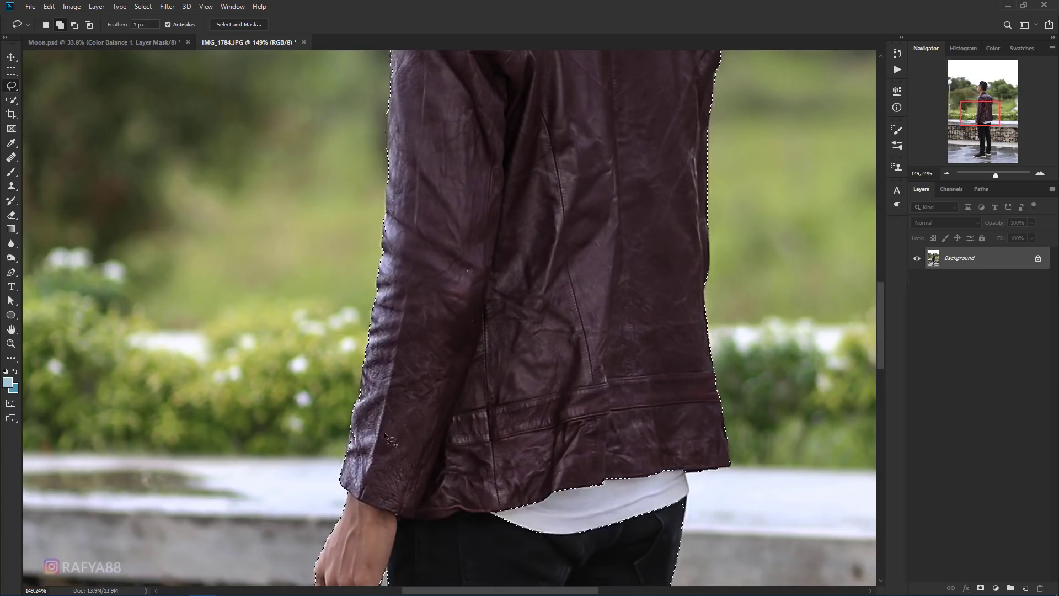
scroll(374, 353, down, 5)
scroll(441, 331, up, 2)
Return to the Quick Selection tool.
right_click(11, 100)
click(55, 94)
scroll(441, 330, up, 2)
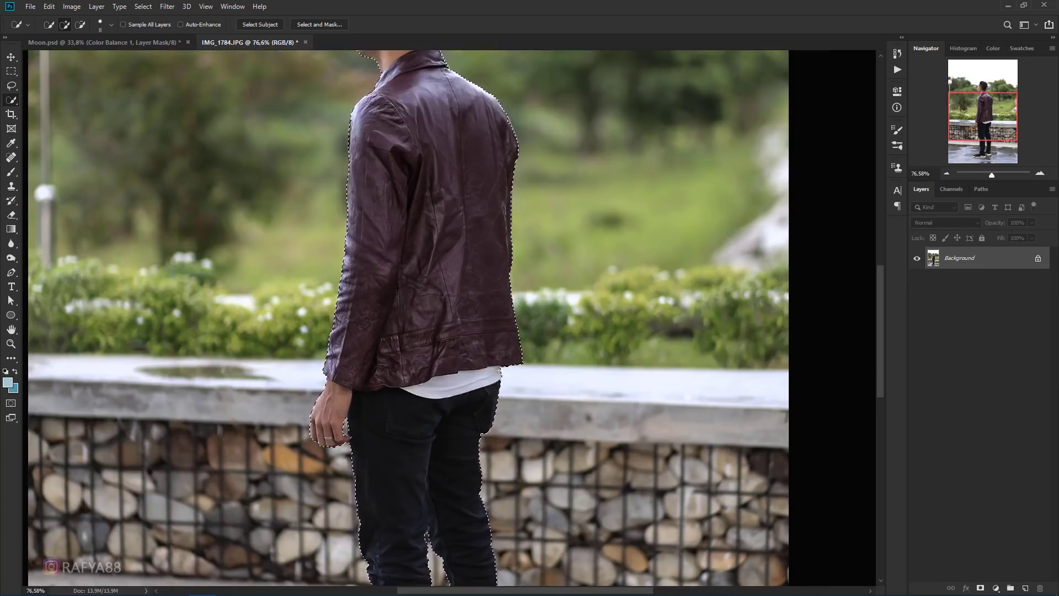
scroll(442, 331, down, 4)
scroll(441, 331, down, 1)
Mask the man's layer, drag it into Moon.psd and scale him to about 70%.
click(980, 587)
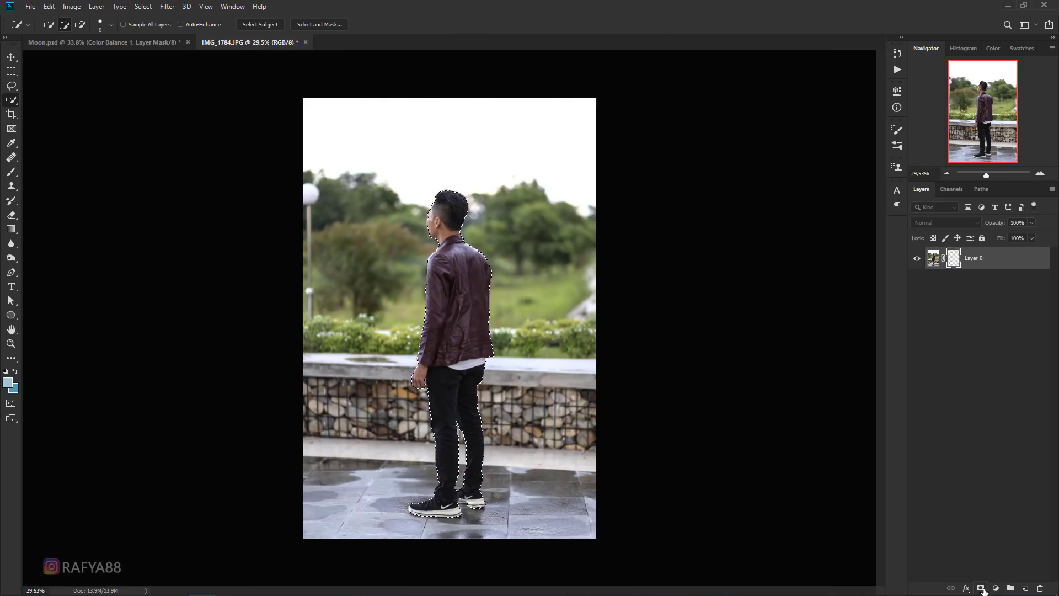
scroll(410, 340, up, 2)
scroll(409, 340, down, 2)
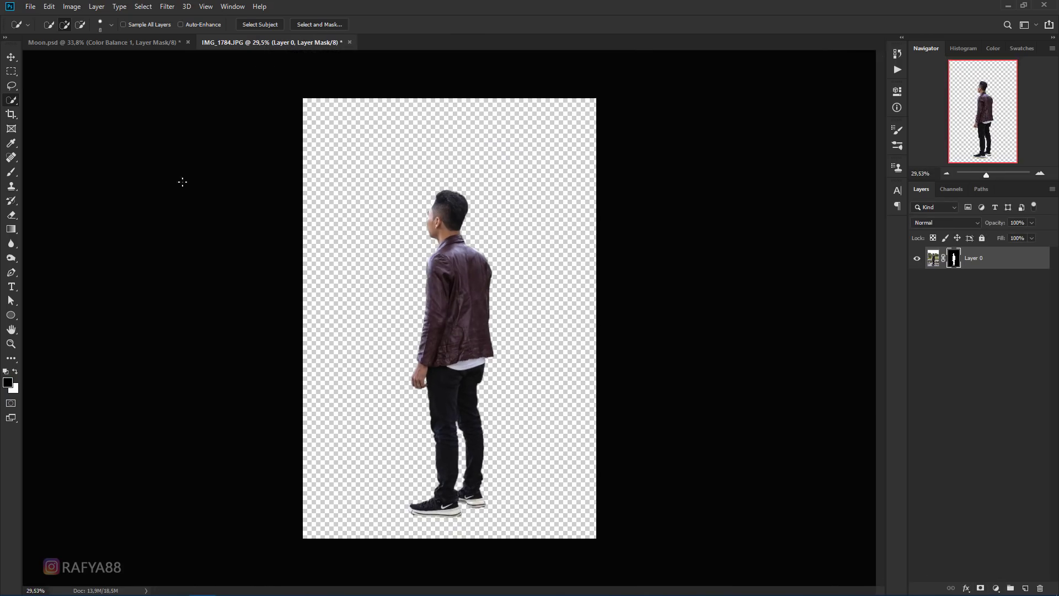
key(v)
drag(478, 226, 415, 220)
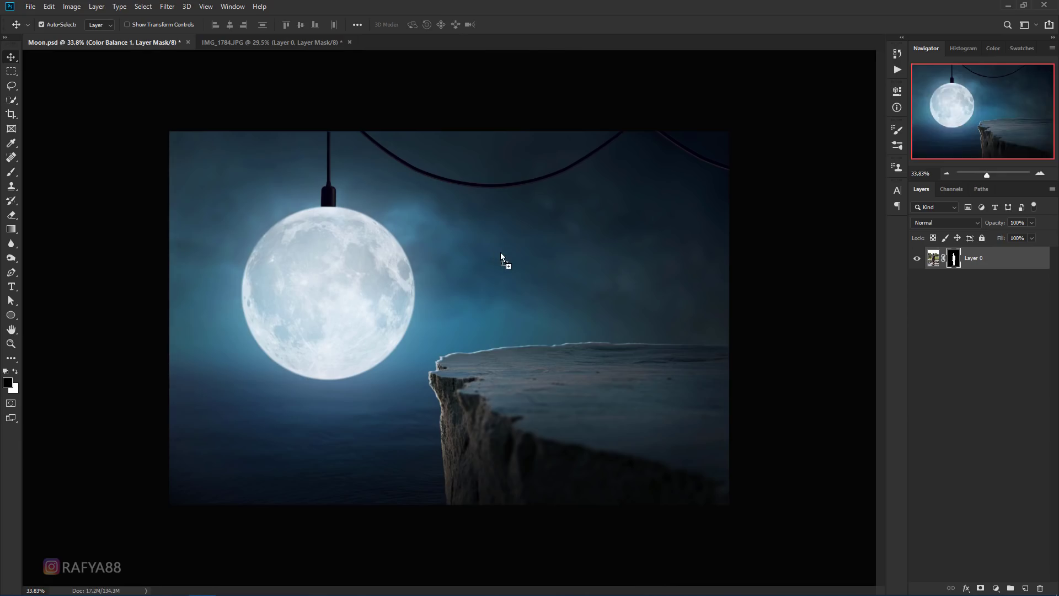
drag(501, 252, 541, 274)
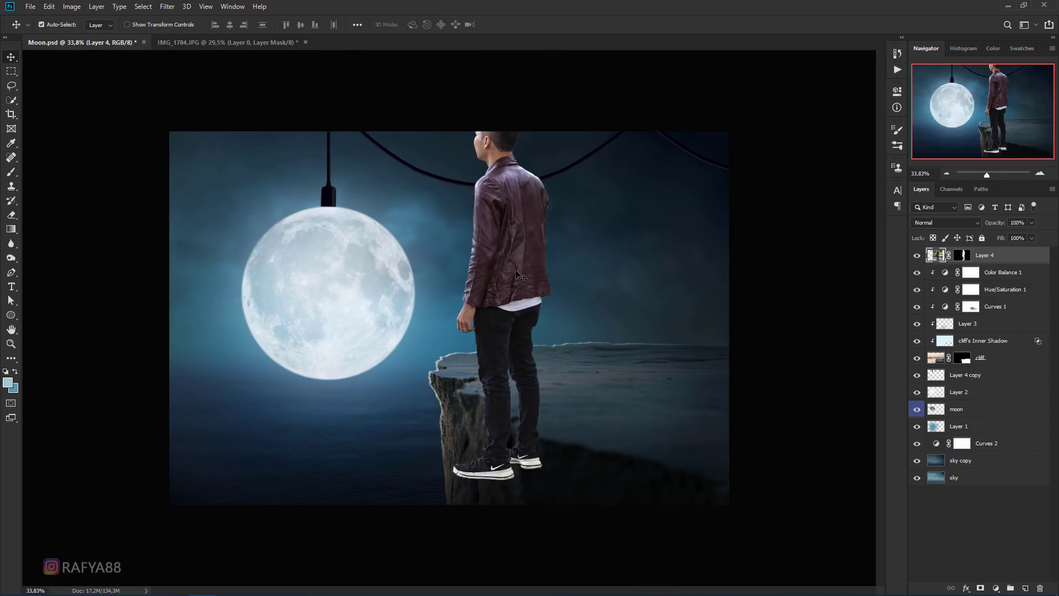
key(ctrl+t)
mouse_move(672, 506)
mouse_down()
mouse_move(643, 441)
mouse_move(621, 429)
mouse_up()
scroll(552, 154, up, 5)
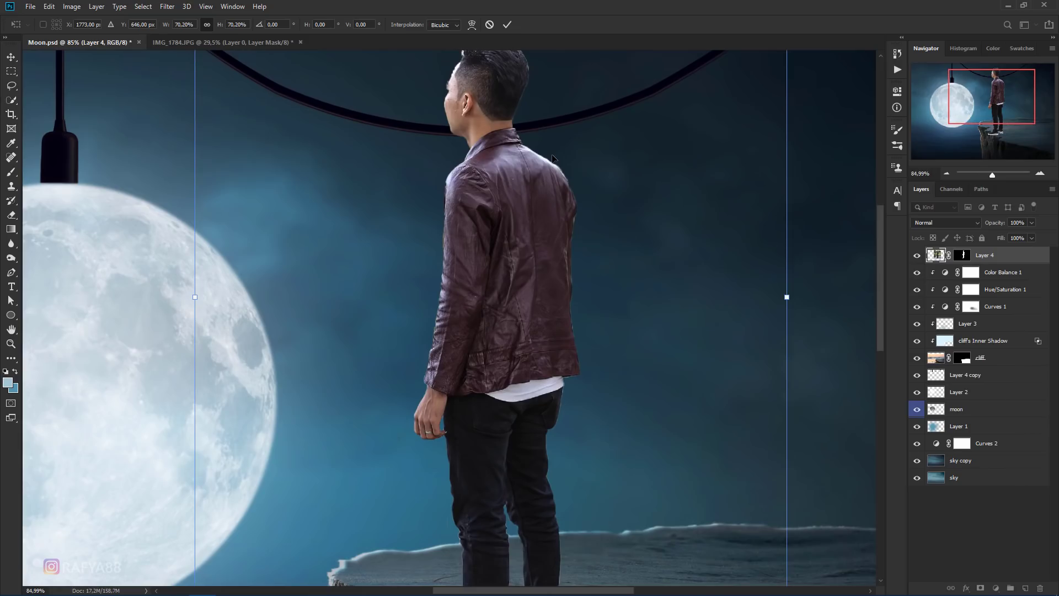
key(Return)
Refine the man's mask with Select and Mask: Shift Edge inward, Radius 2 px, Smooth 2.
scroll(497, 214, up, 2)
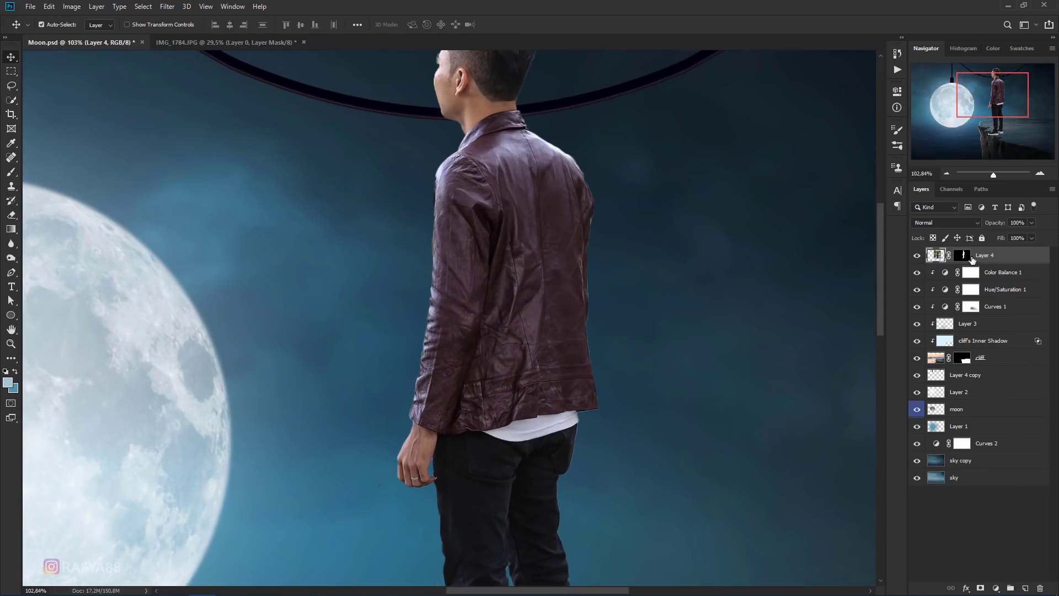
click(971, 257)
right_click(967, 257)
click(992, 336)
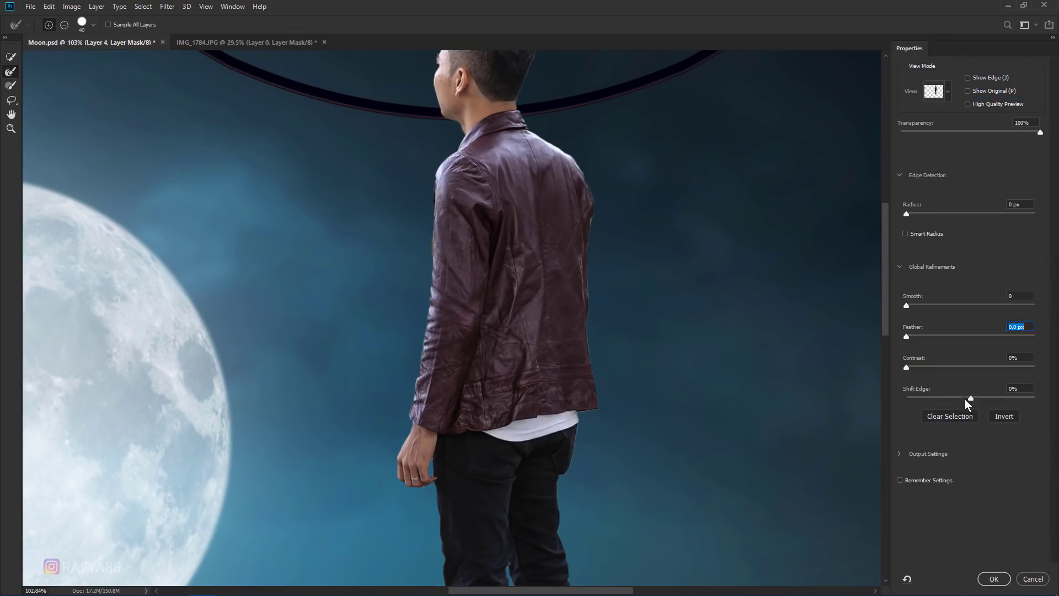
drag(965, 398, 954, 399)
drag(924, 213, 919, 213)
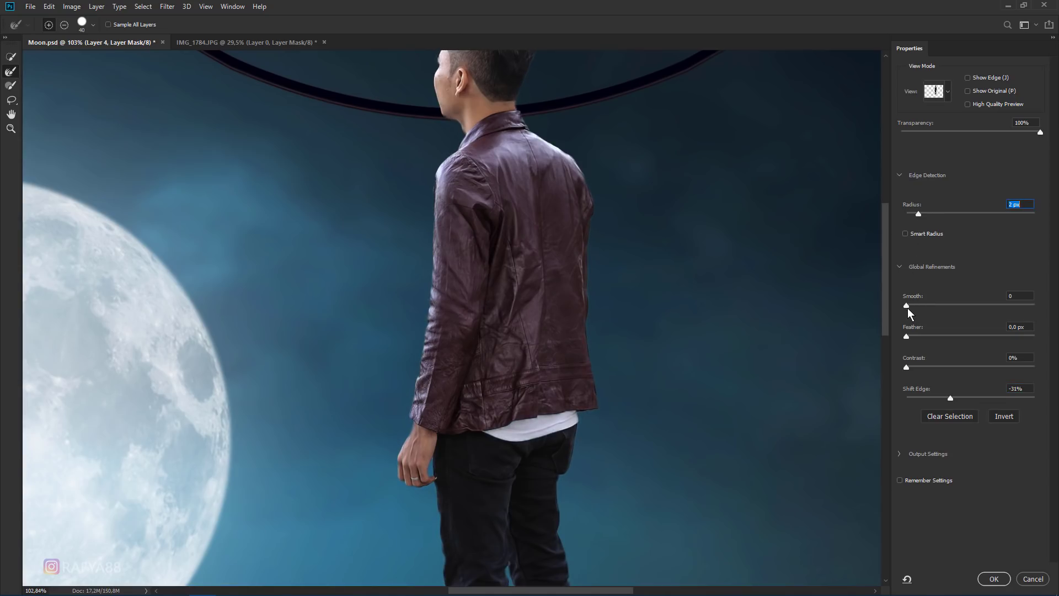
drag(908, 307, 910, 306)
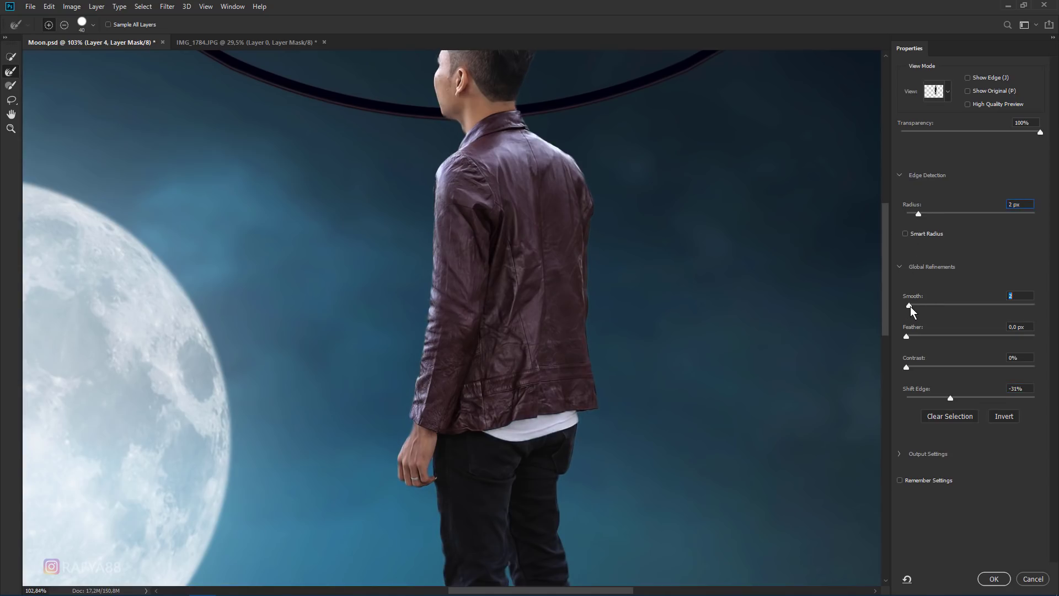
click(990, 579)
scroll(435, 262, down, 5)
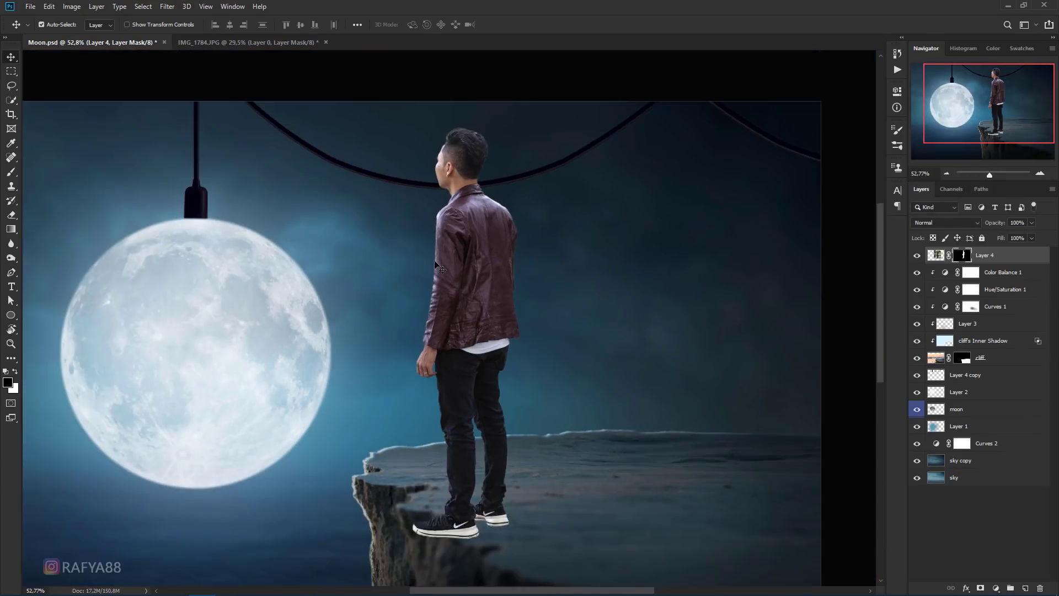
Rename the cut-out layer to 'man'.
scroll(435, 264, down, 2)
double_click(992, 257)
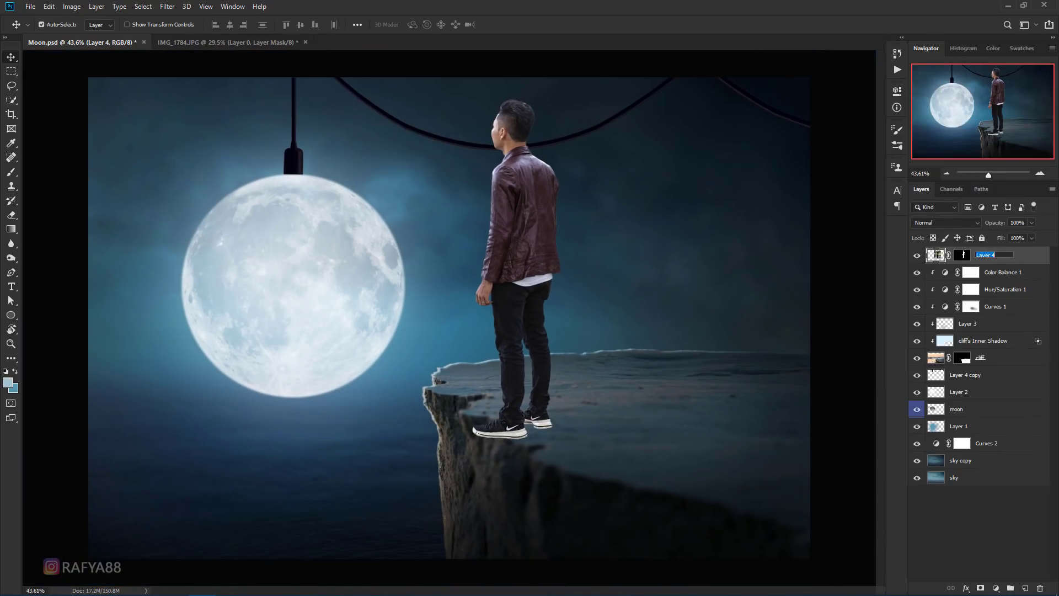
text(man)
key(Return)
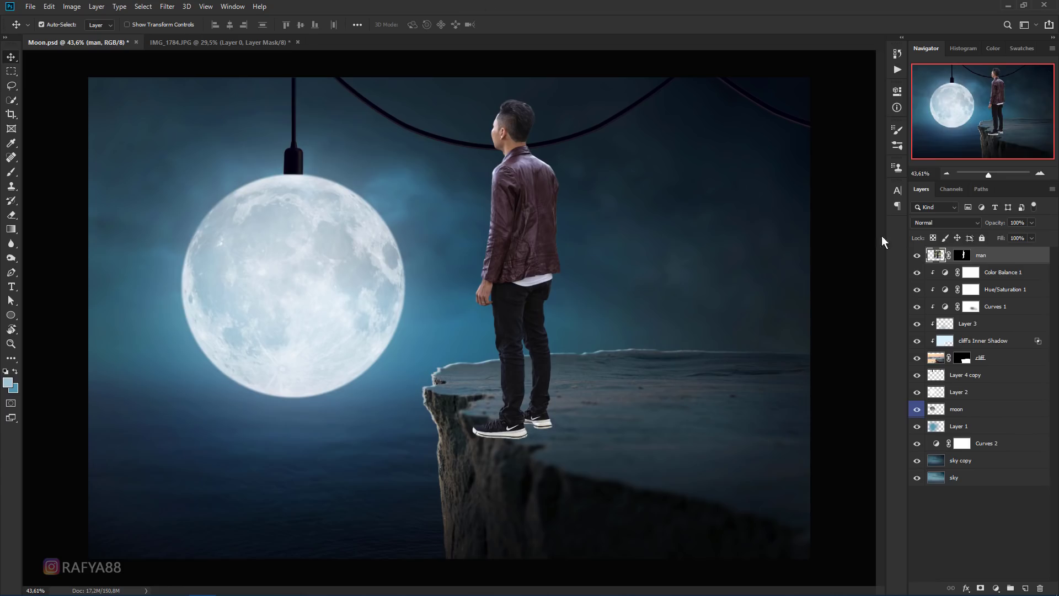
Scale the man down and position him on the cliff ledge.
key(ctrl+t)
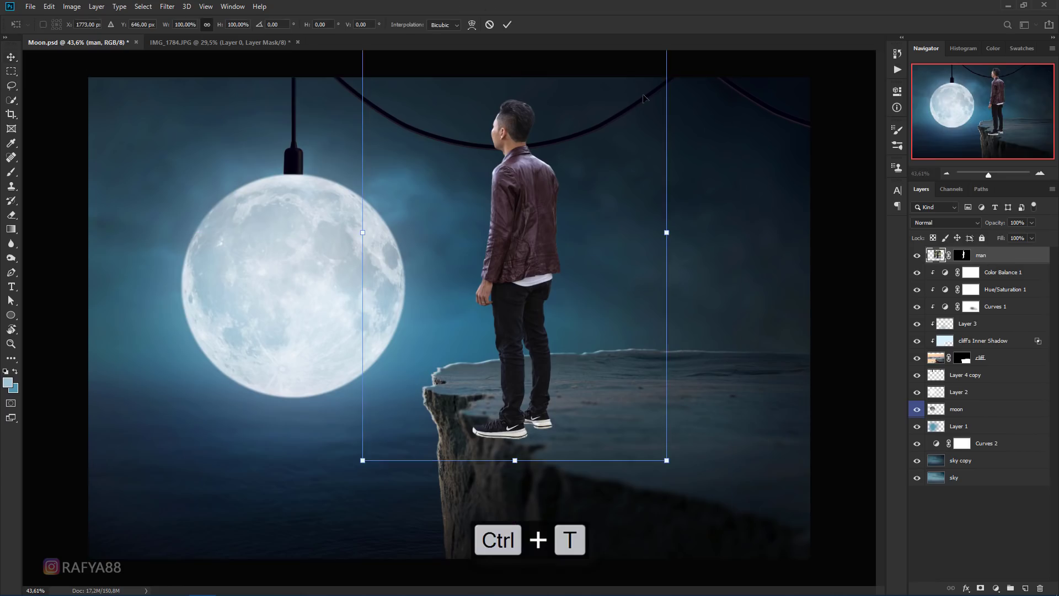
drag(667, 460, 591, 343)
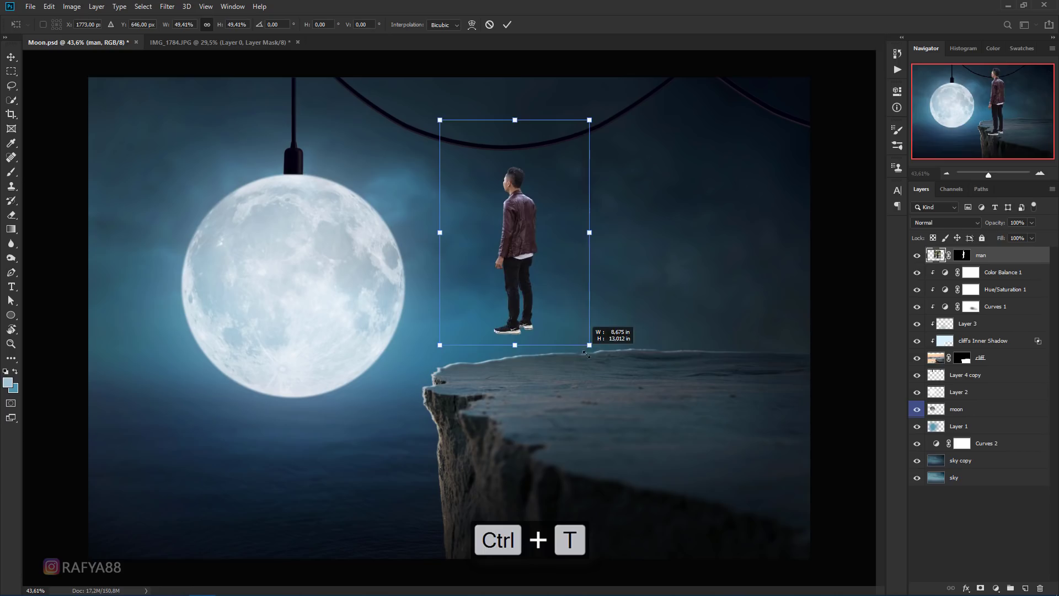
mouse_move(557, 290)
mouse_down()
mouse_move(528, 342)
mouse_move(528, 327)
mouse_up()
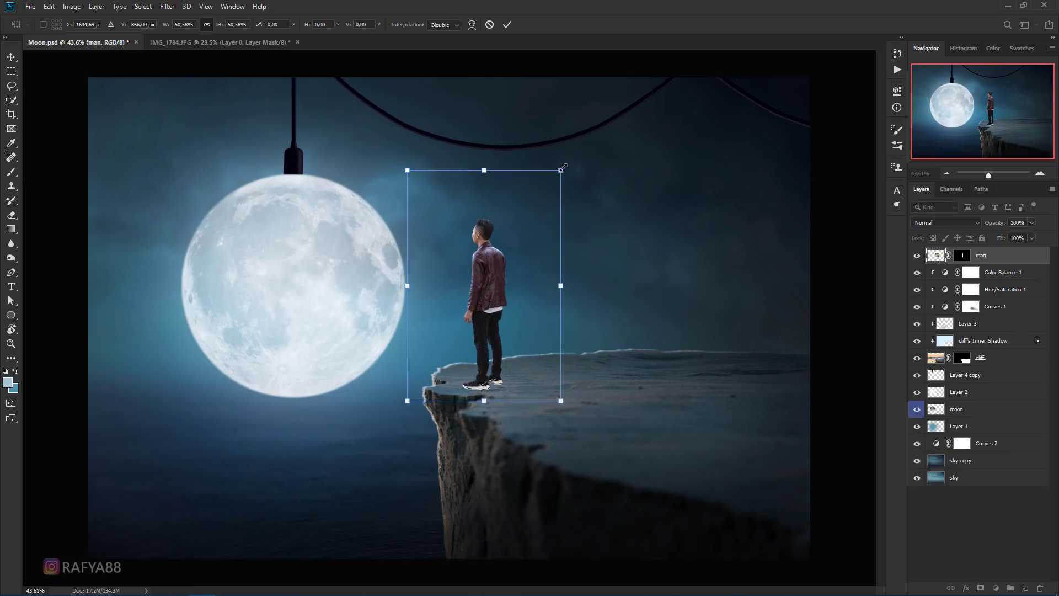
mouse_move(561, 170)
mouse_down()
mouse_move(530, 222)
mouse_move(537, 205)
mouse_up()
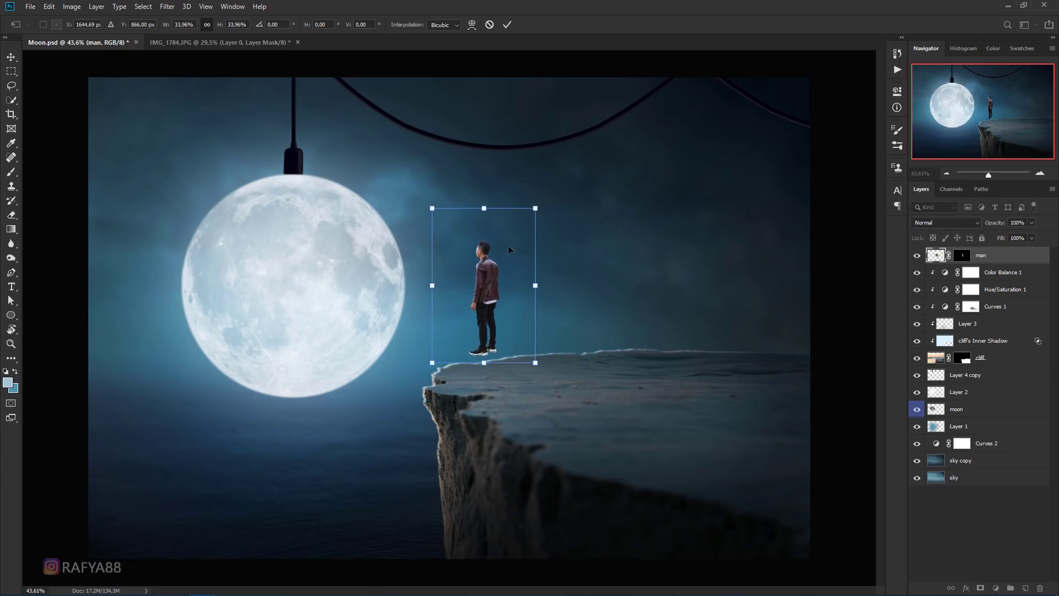
drag(507, 248, 509, 282)
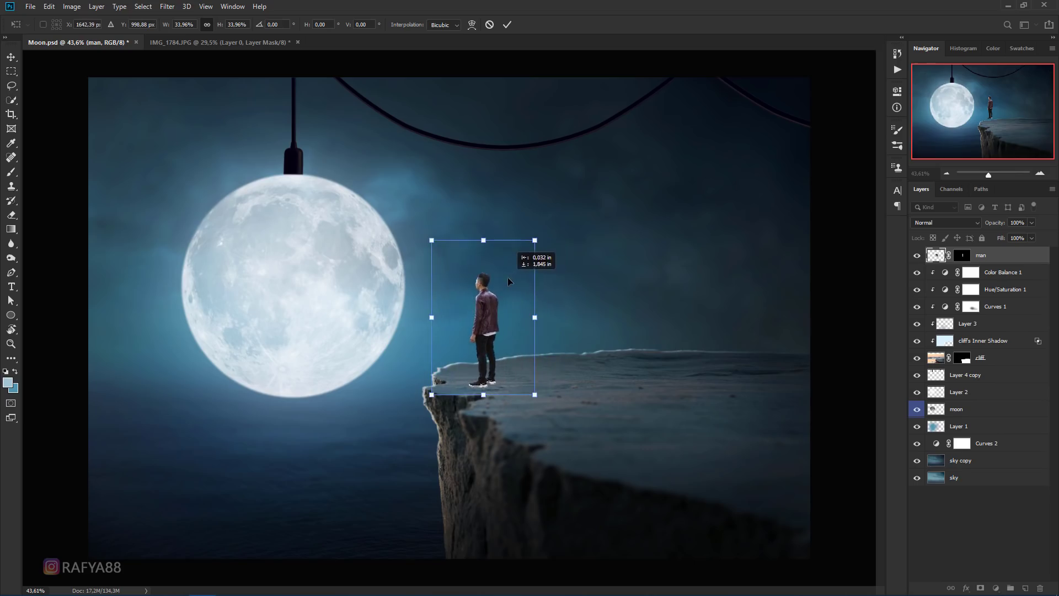
scroll(488, 270, down, 3)
scroll(491, 318, up, 2)
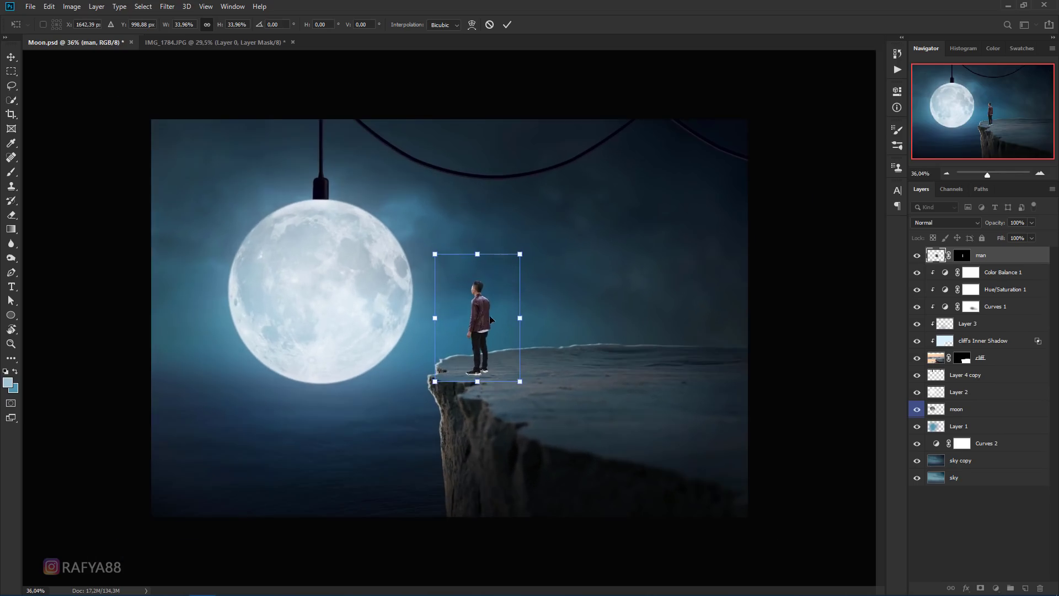
drag(483, 349, 516, 336)
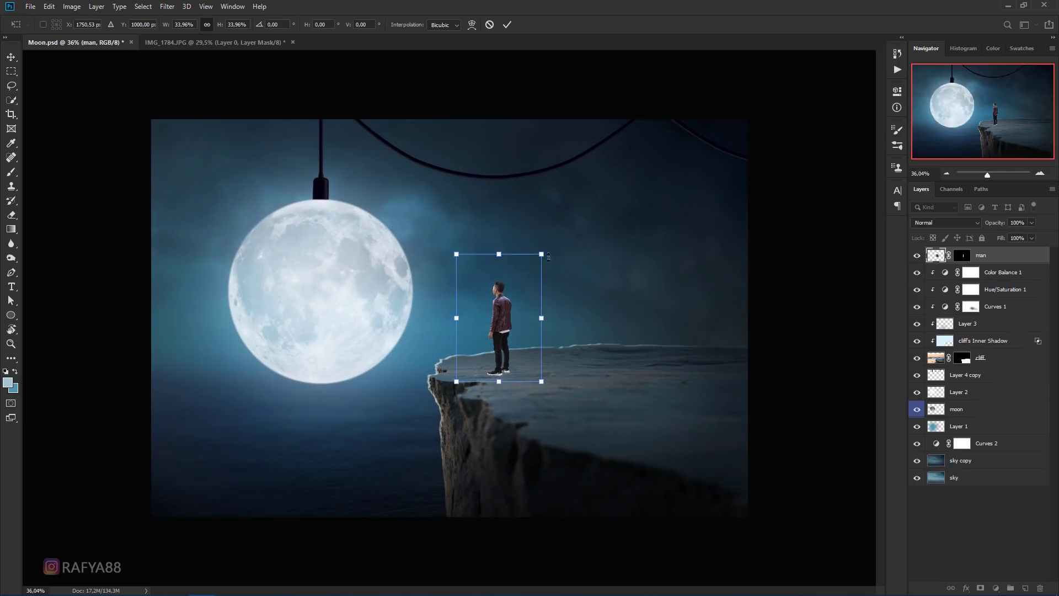
drag(545, 251, 534, 264)
drag(504, 300, 502, 310)
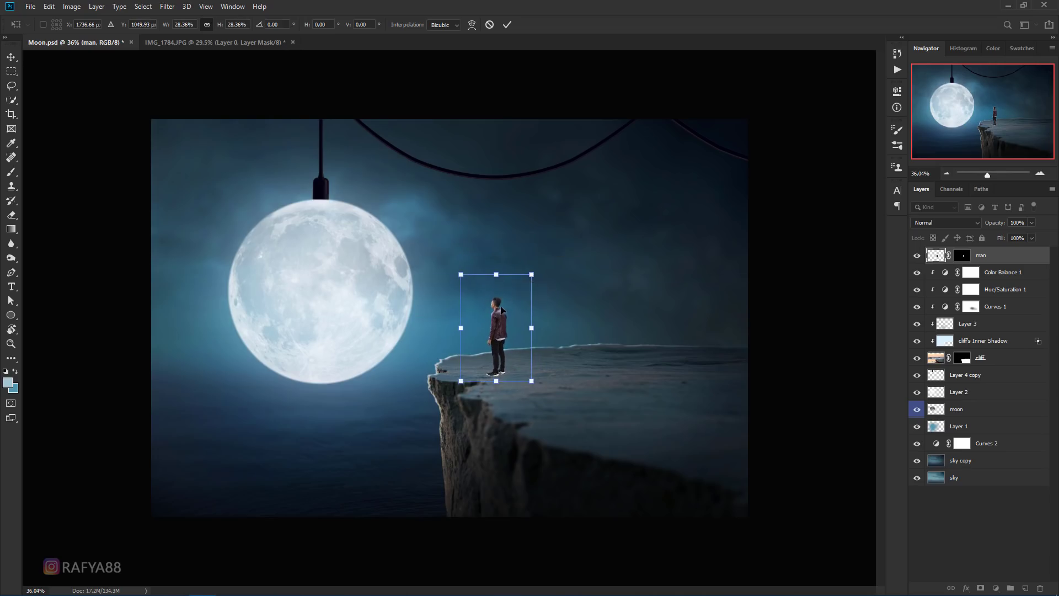
key(Return)
Enlarge the man slightly and shift him left on the ledge.
scroll(515, 298, down, 1)
scroll(524, 295, down, 2)
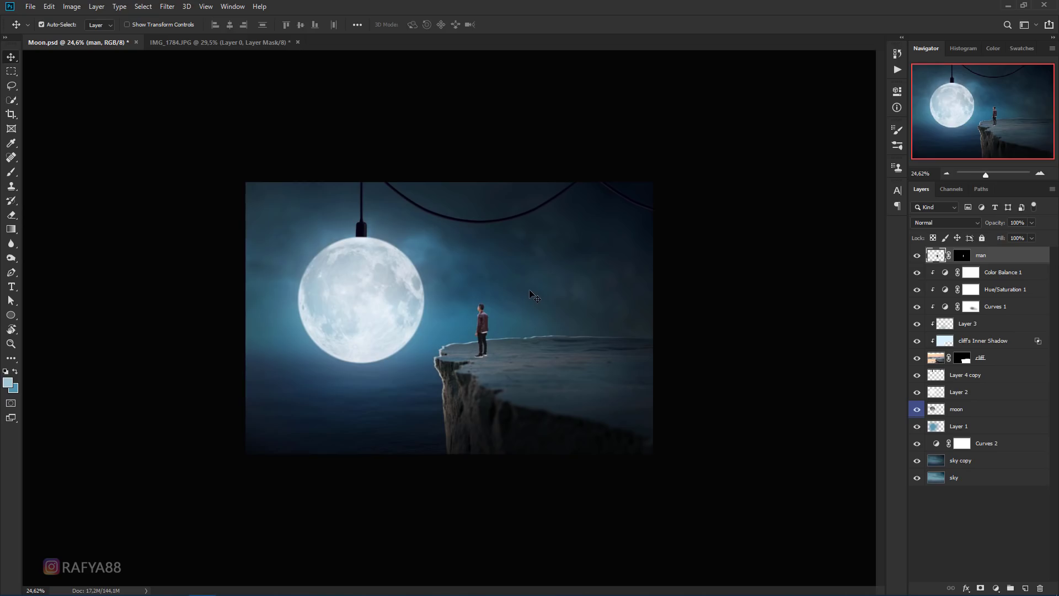
scroll(510, 311, up, 2)
scroll(510, 311, up, 2)
key(ctrl+t)
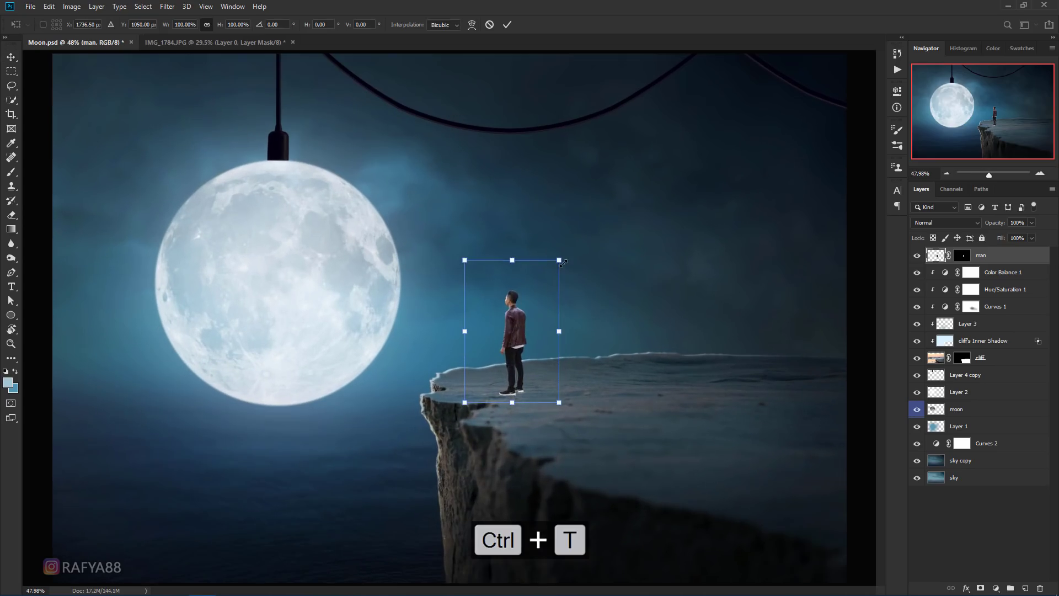
mouse_move(562, 261)
mouse_down()
mouse_move(569, 243)
mouse_move(534, 270)
mouse_up()
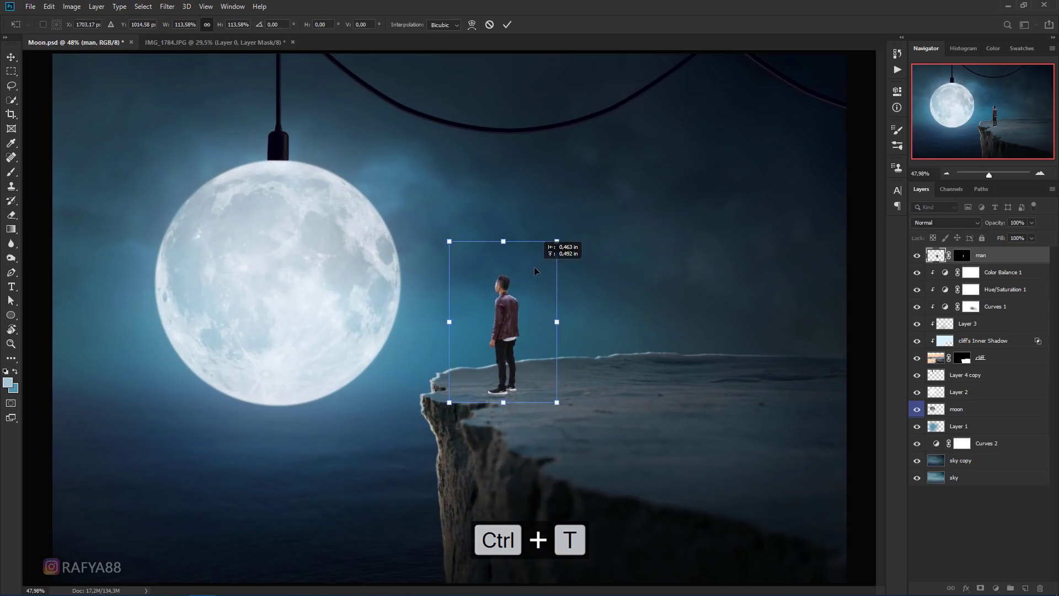
key(Return)
scroll(534, 270, down, 2)
Select the moon and lamp layers and shift them slightly left with Free Transform.
click(959, 375)
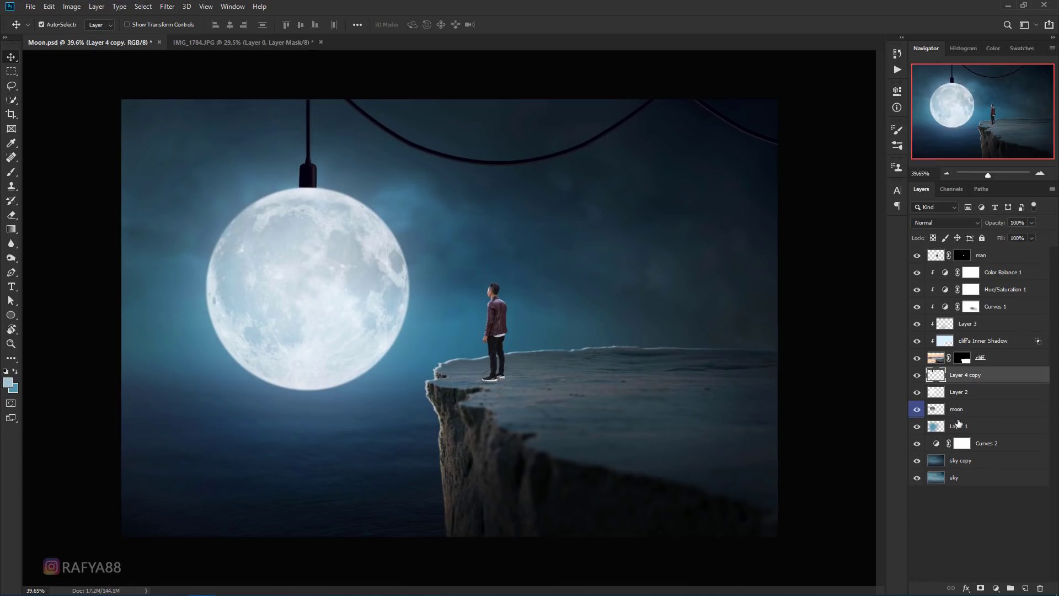
shift+click(970, 415)
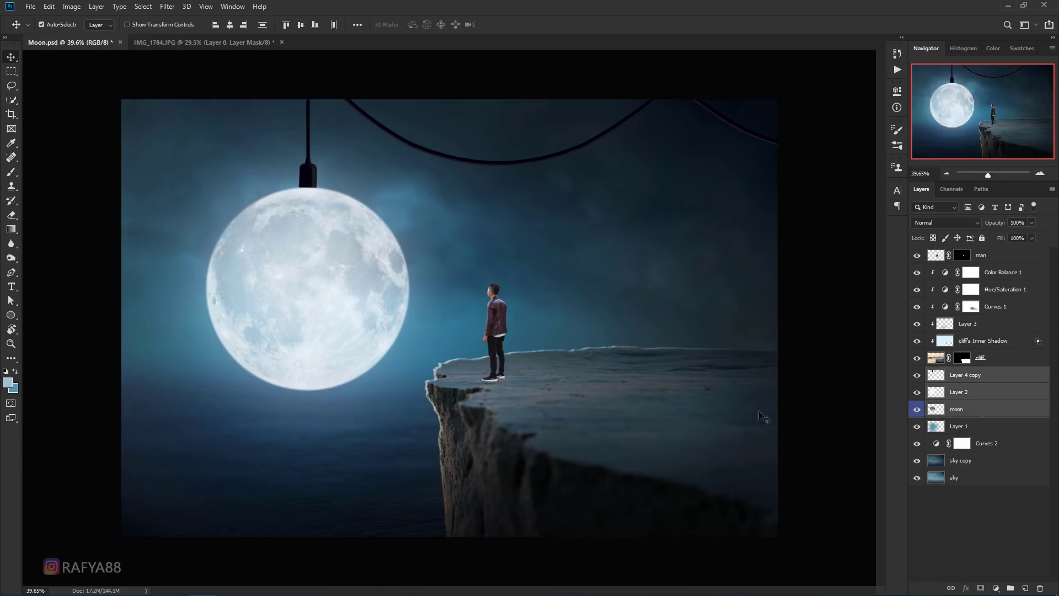
scroll(759, 410, down, 1)
key(ctrl+t)
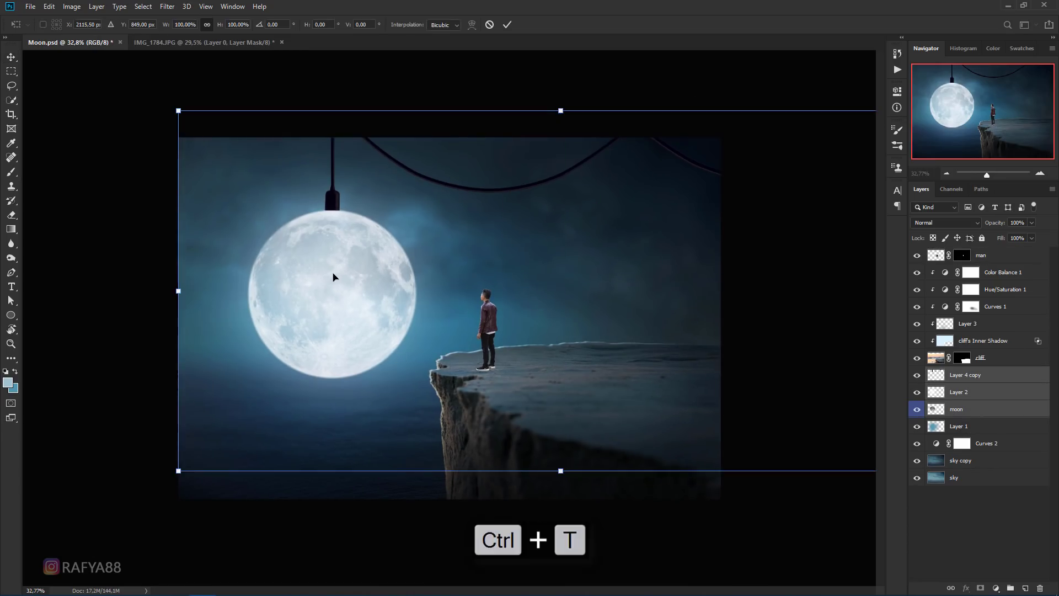
drag(333, 277, 319, 276)
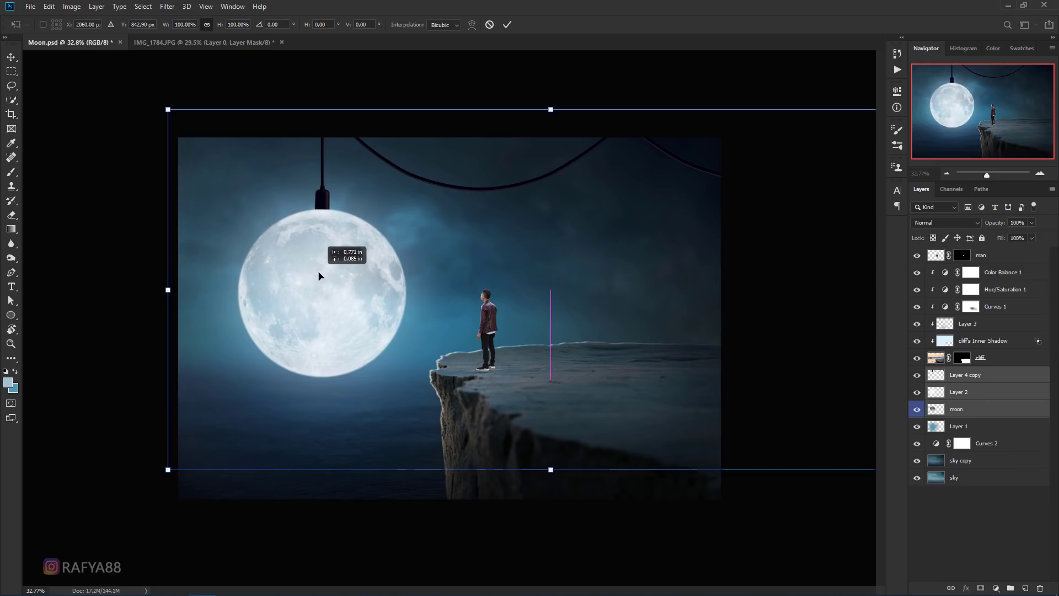
key(Return)
scroll(422, 283, down, 2)
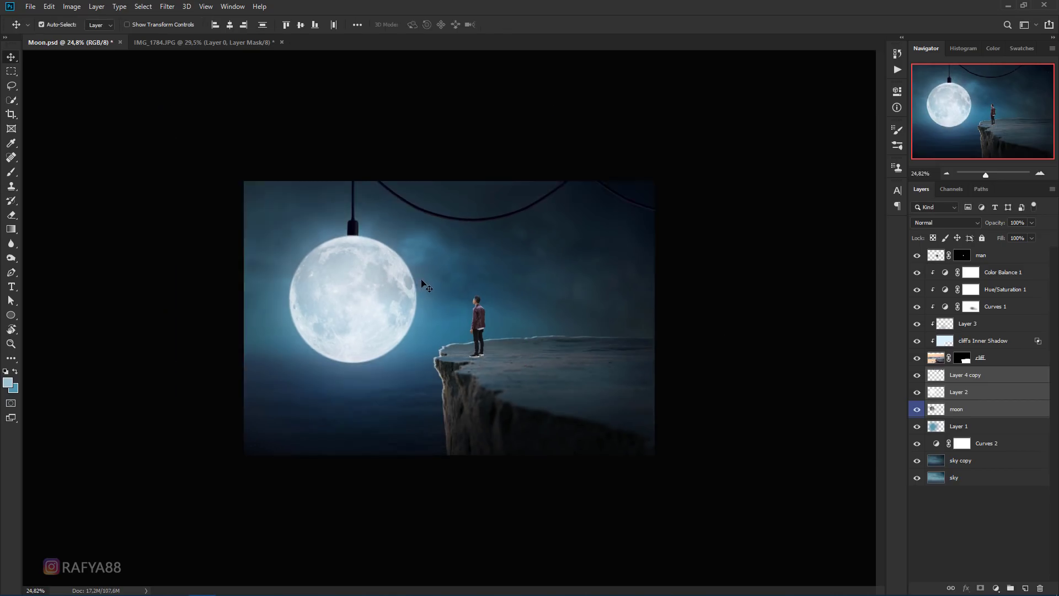
scroll(422, 283, down, 2)
scroll(424, 284, up, 1)
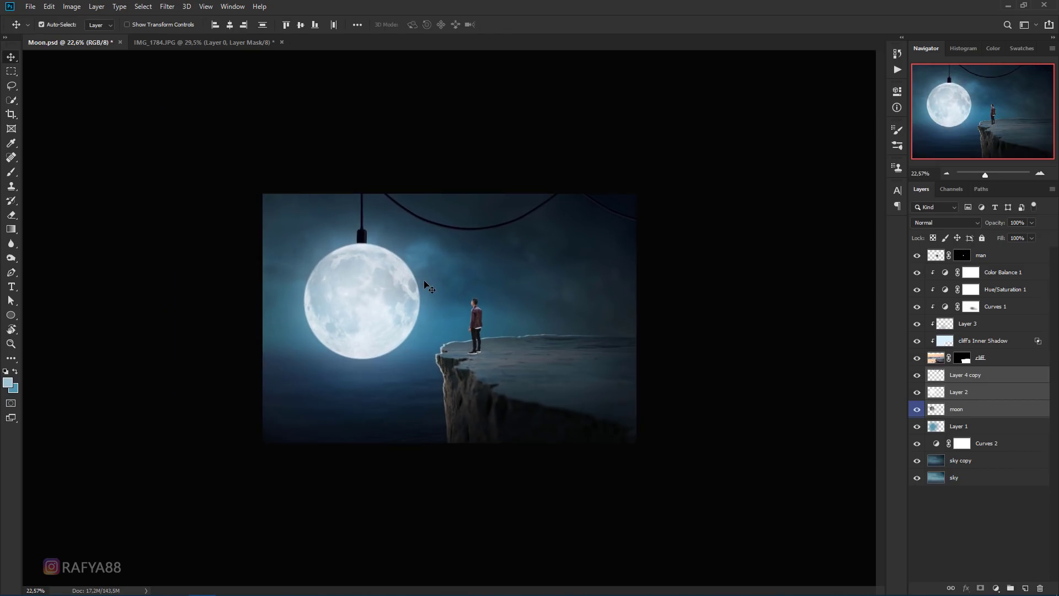
Nudge the moon lamp upward into its final spot with the arrow keys.
key(shift+Right)
key(shift+Right)
key(shift+Left)
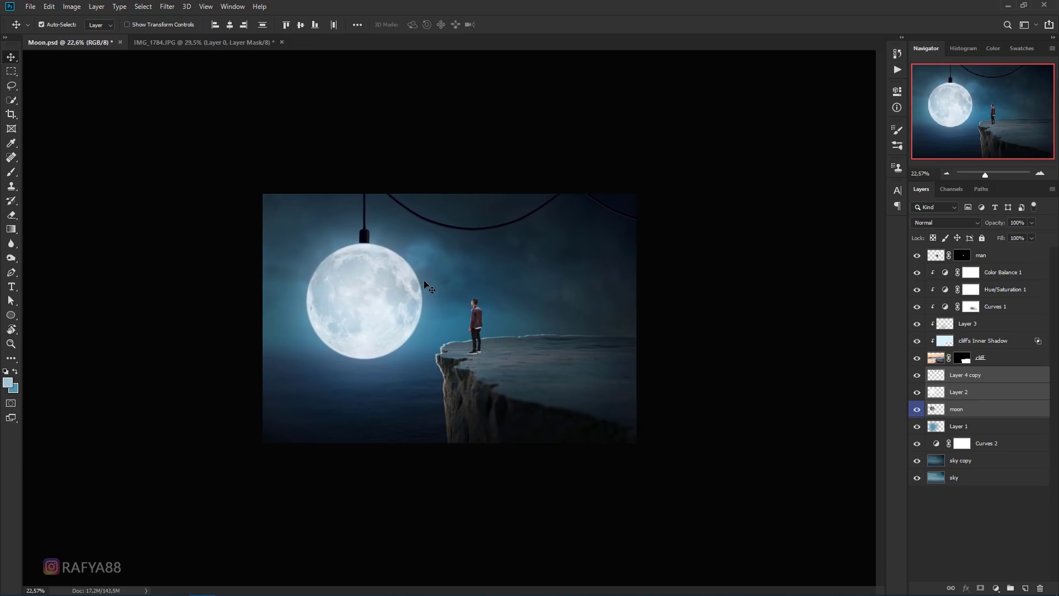
key(shift+Up)
key(shift+Up)
key(shift+Up)
key(shift+Up)
key(shift+Up)
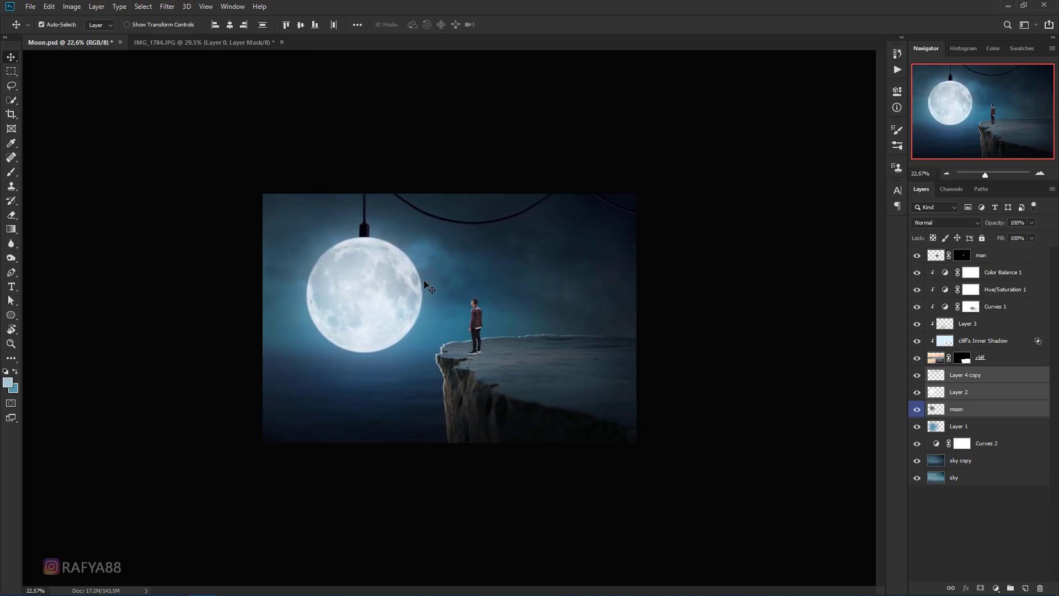
key(shift+Up)
key(Down)
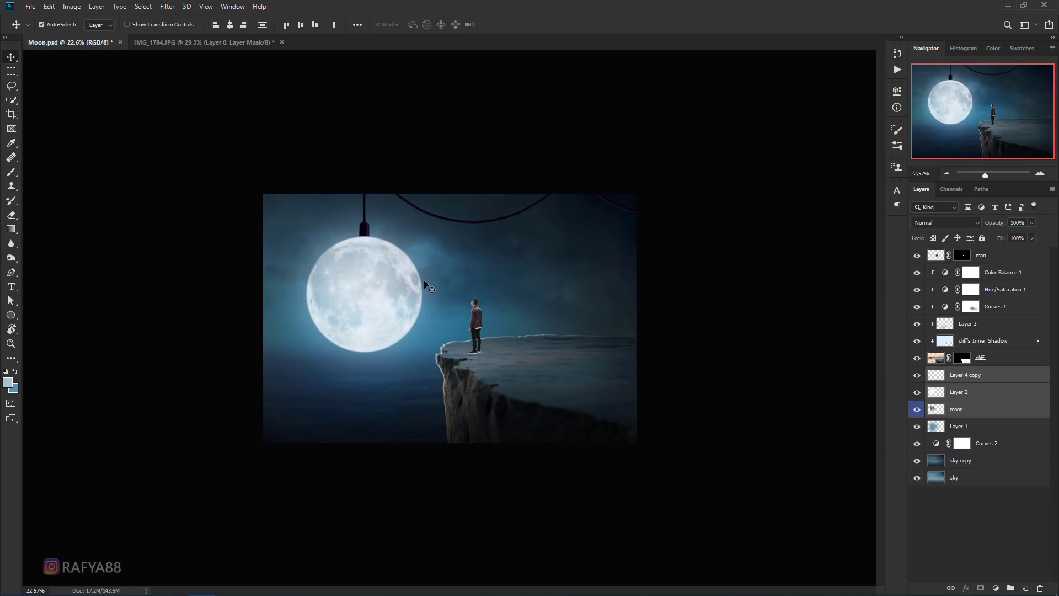
Add a Curves layer clipped to the man, pulling the top-right point down to darken him.
key(ctrl+plus)
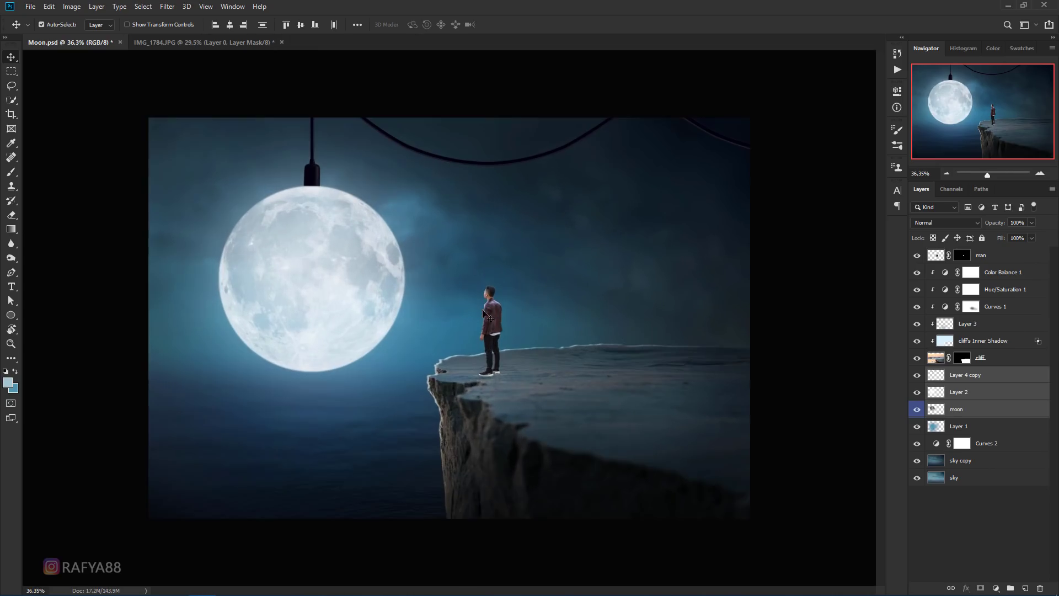
click(492, 327)
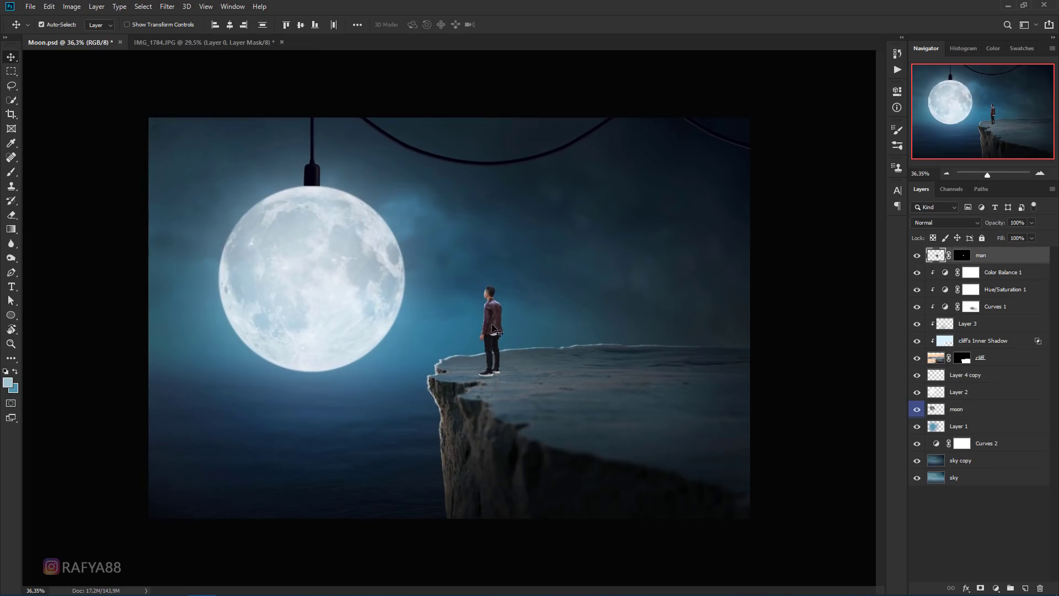
right_click(1024, 259)
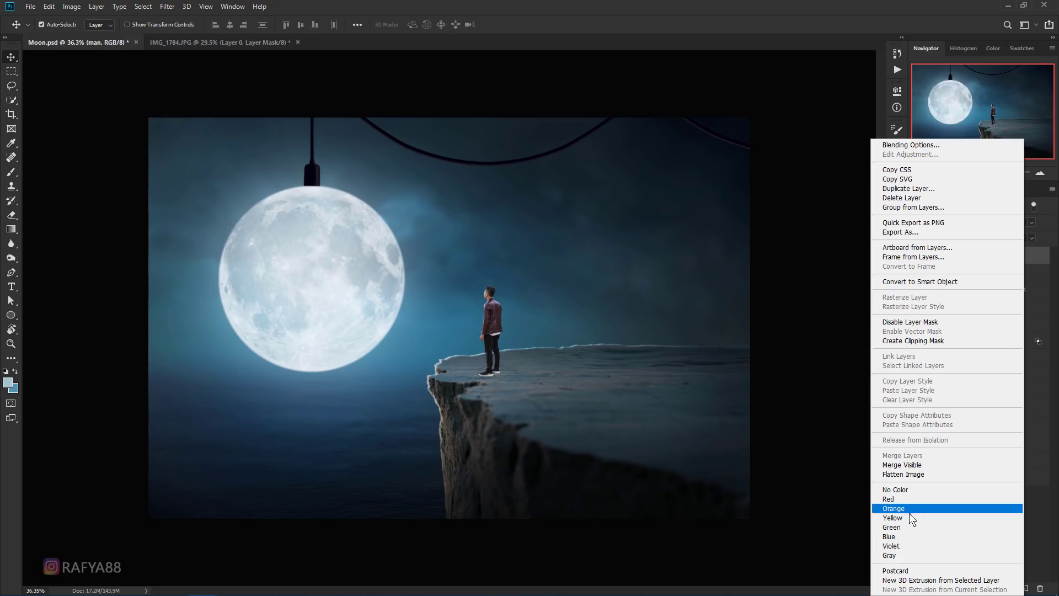
click(905, 552)
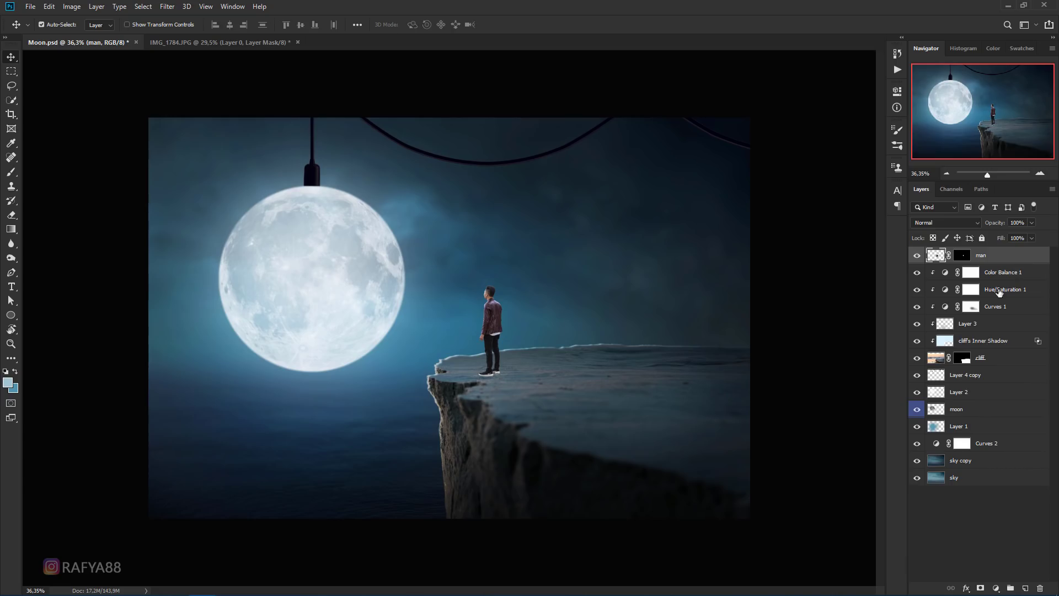
click(996, 588)
click(993, 452)
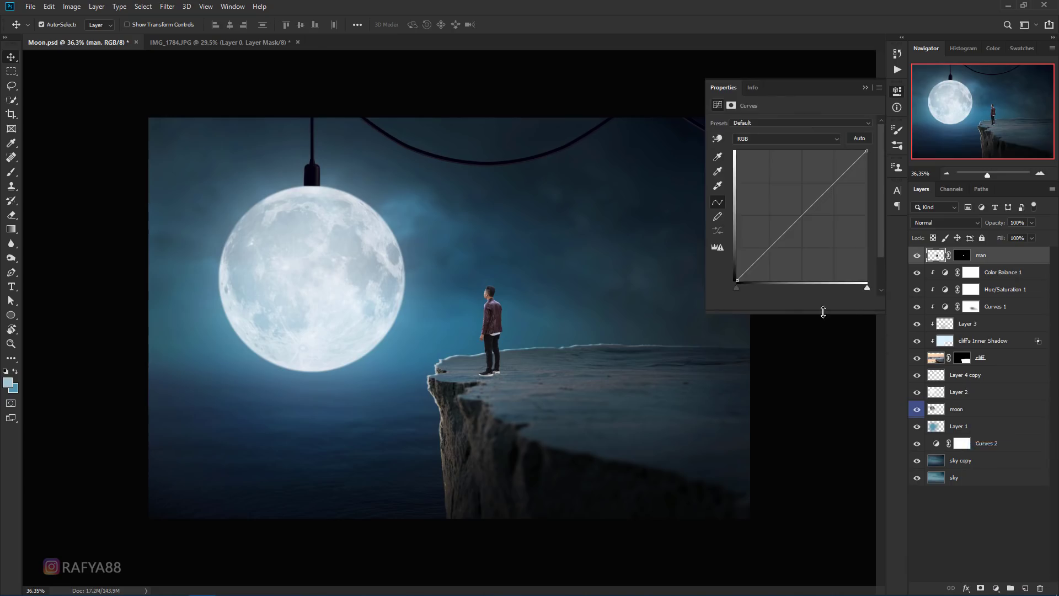
click(802, 303)
mouse_move(865, 151)
mouse_down()
mouse_move(875, 206)
mouse_move(879, 197)
mouse_up()
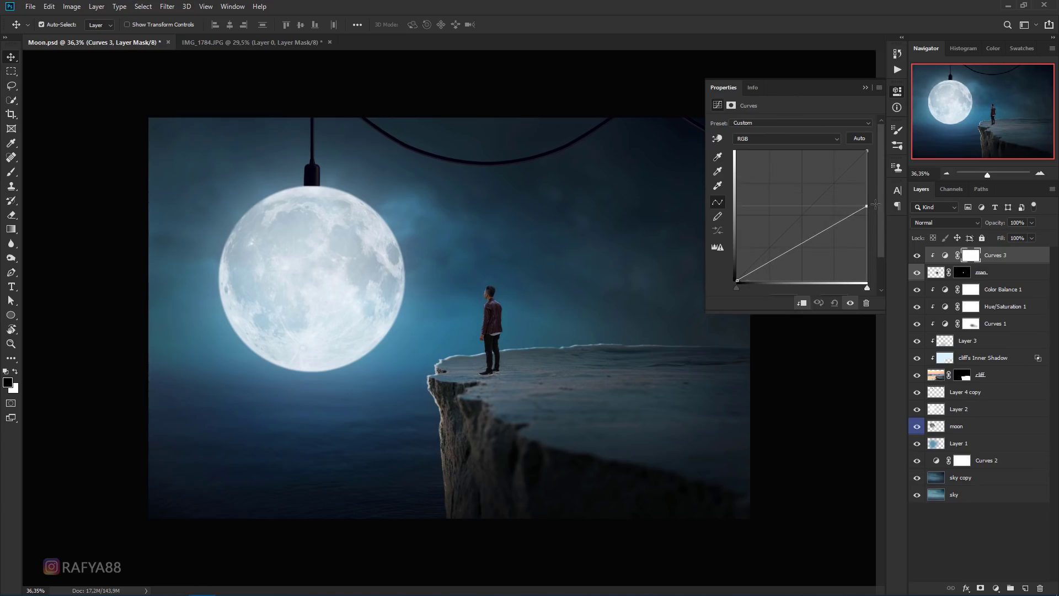
click(865, 87)
scroll(481, 291, up, 5)
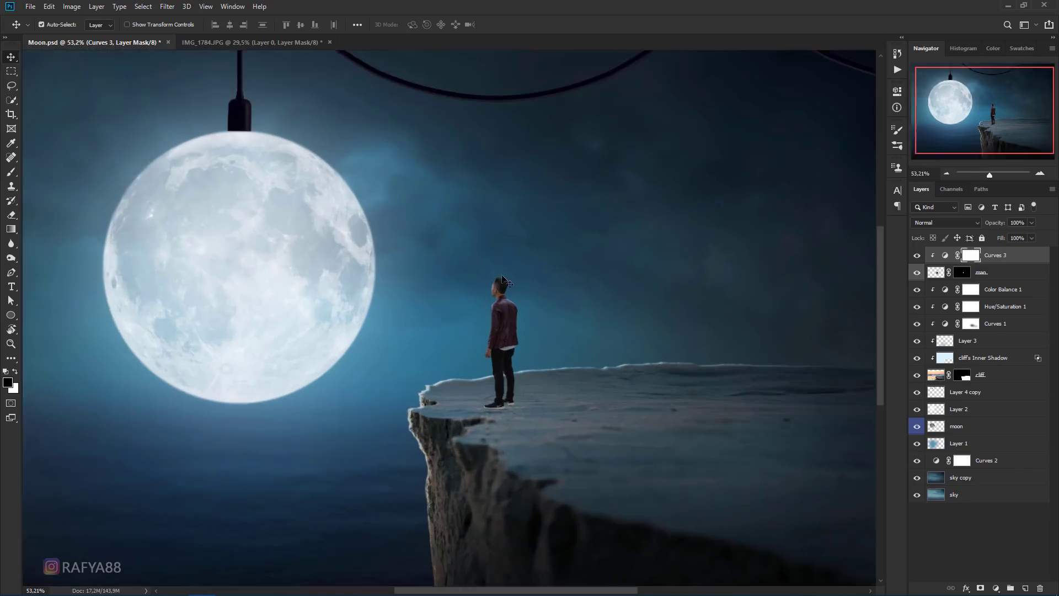
Paint black with a small soft brush on the Curves 3 mask along the man's left edge.
click(11, 171)
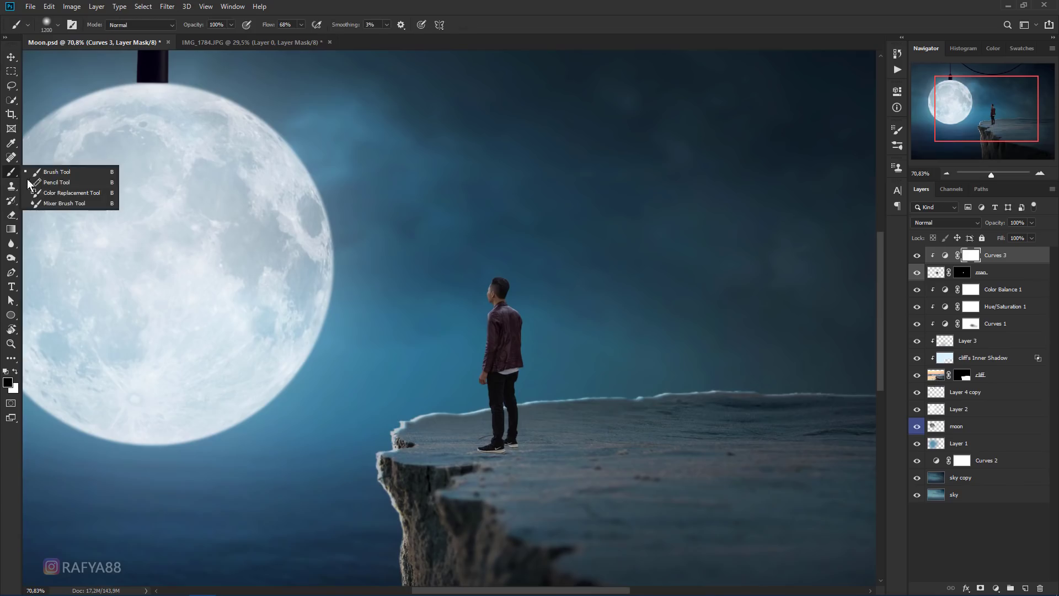
click(56, 171)
click(15, 373)
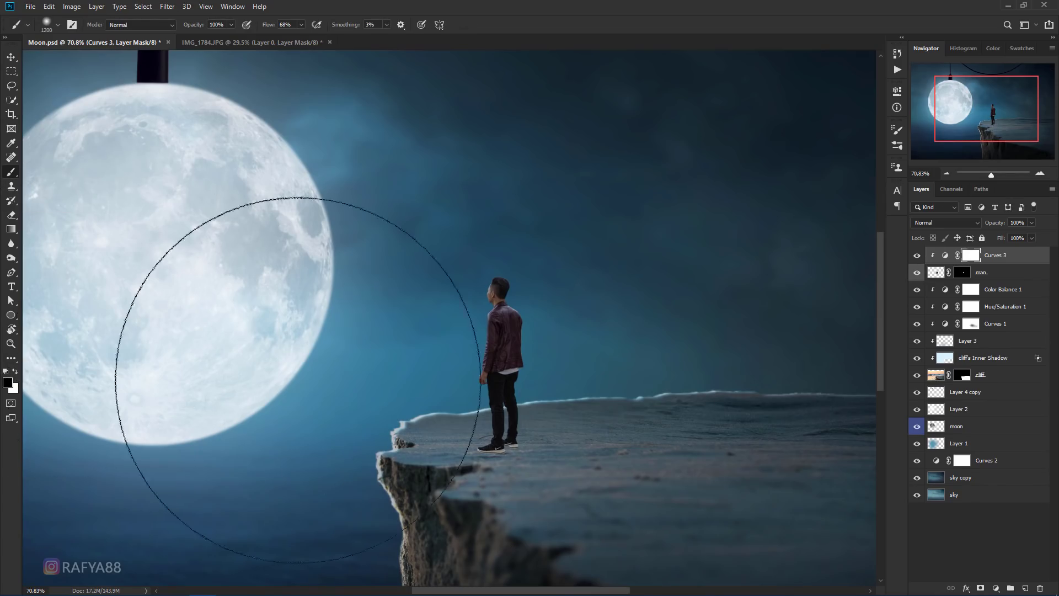
scroll(472, 378, up, 3)
key([)
scroll(493, 266, up, 3)
key([)
key([)
key([)
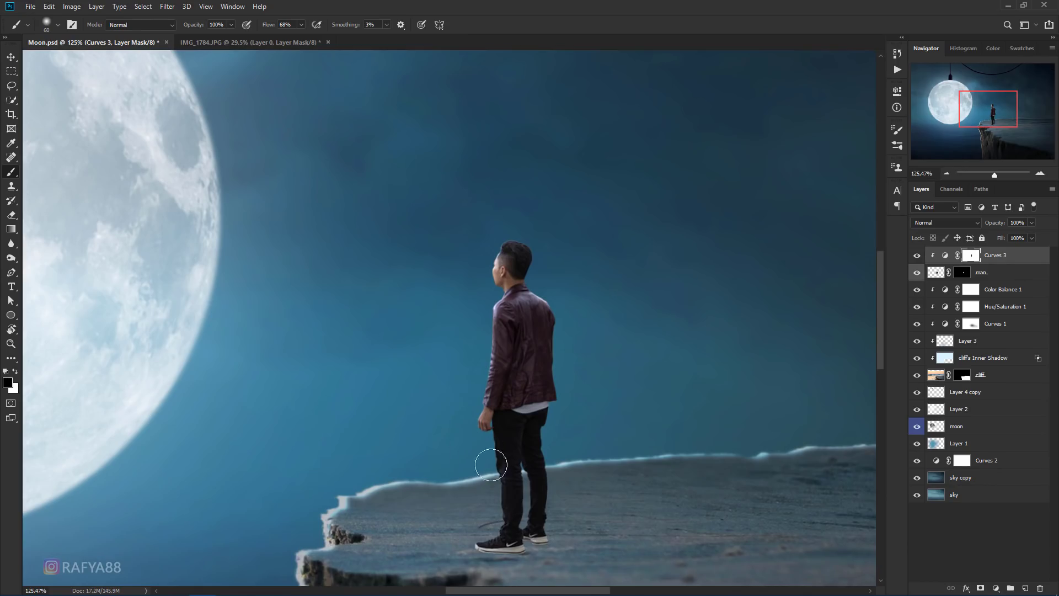
scroll(494, 271, down, 3)
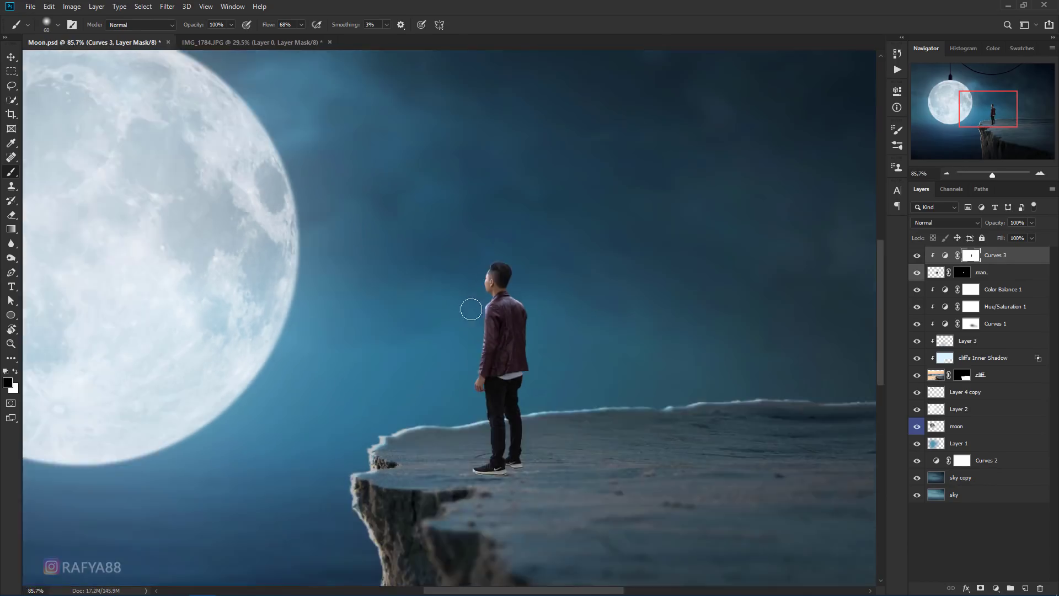
scroll(474, 306, down, 4)
scroll(463, 297, up, 1)
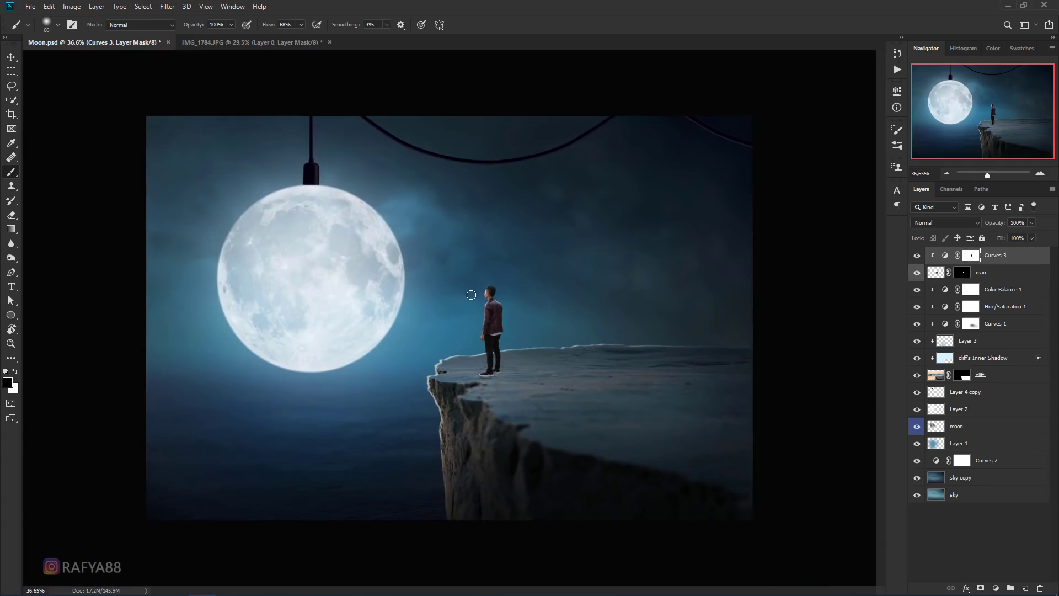
scroll(482, 293, up, 1)
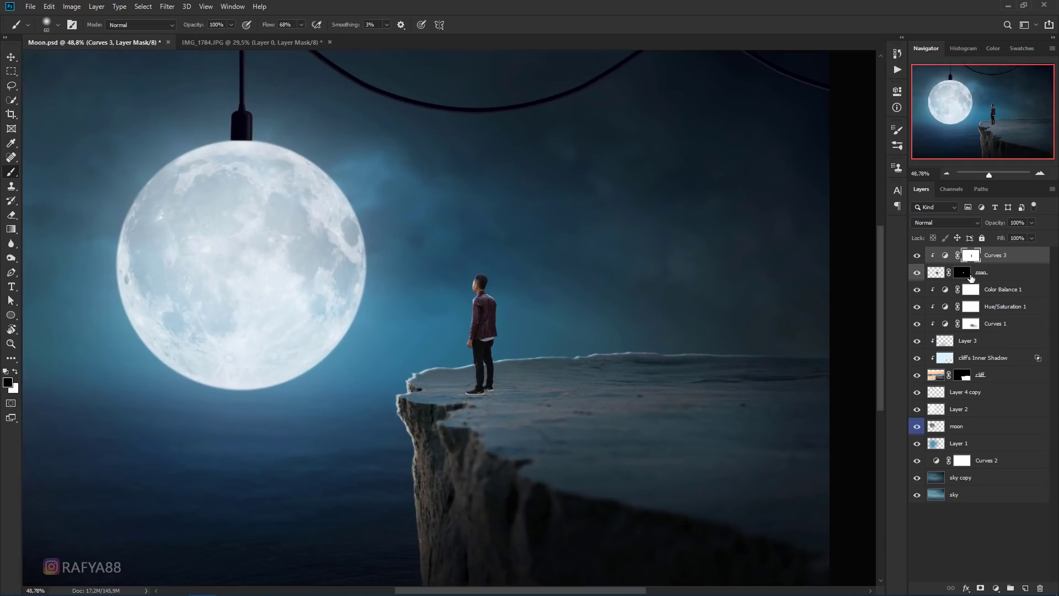
click(993, 273)
scroll(524, 293, up, 5)
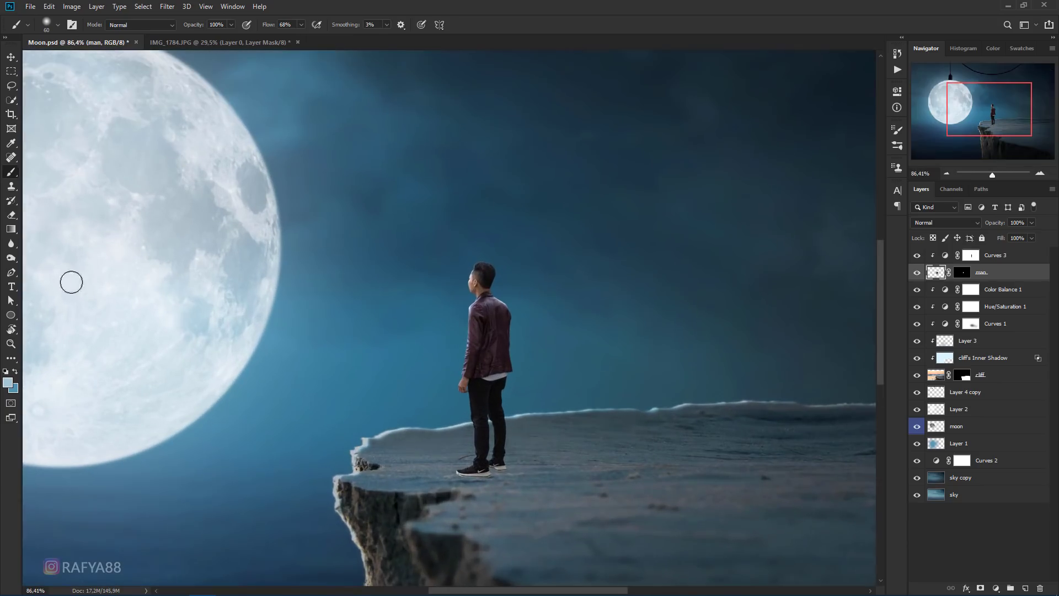
Dodge the man's sleeve edge facing the moon, down to his wrist.
right_click(11, 258)
click(49, 257)
scroll(489, 248, up, 2)
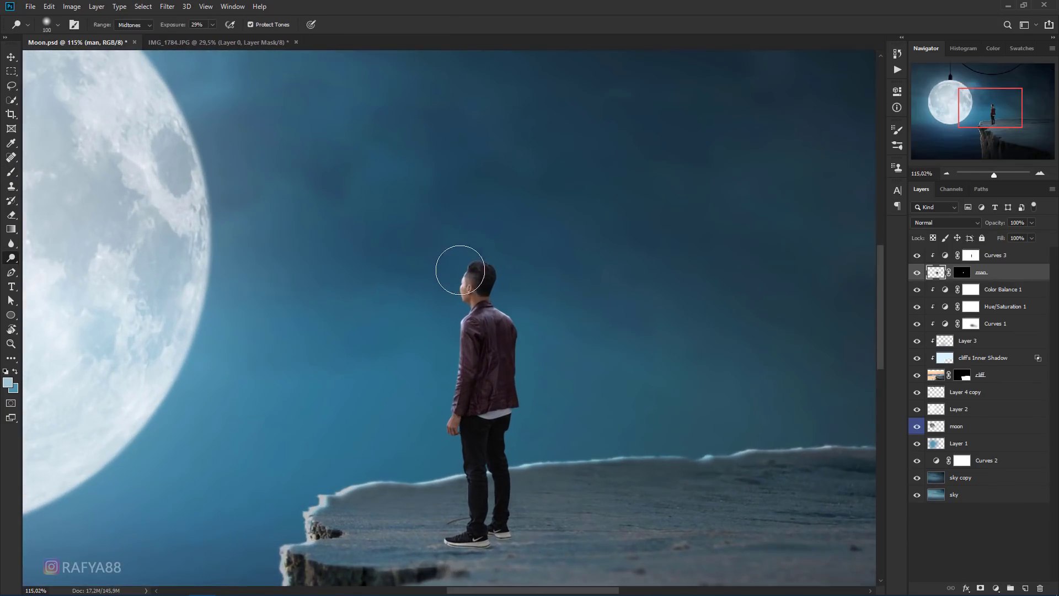
scroll(468, 259, up, 1)
drag(450, 388, 456, 346)
drag(452, 399, 451, 411)
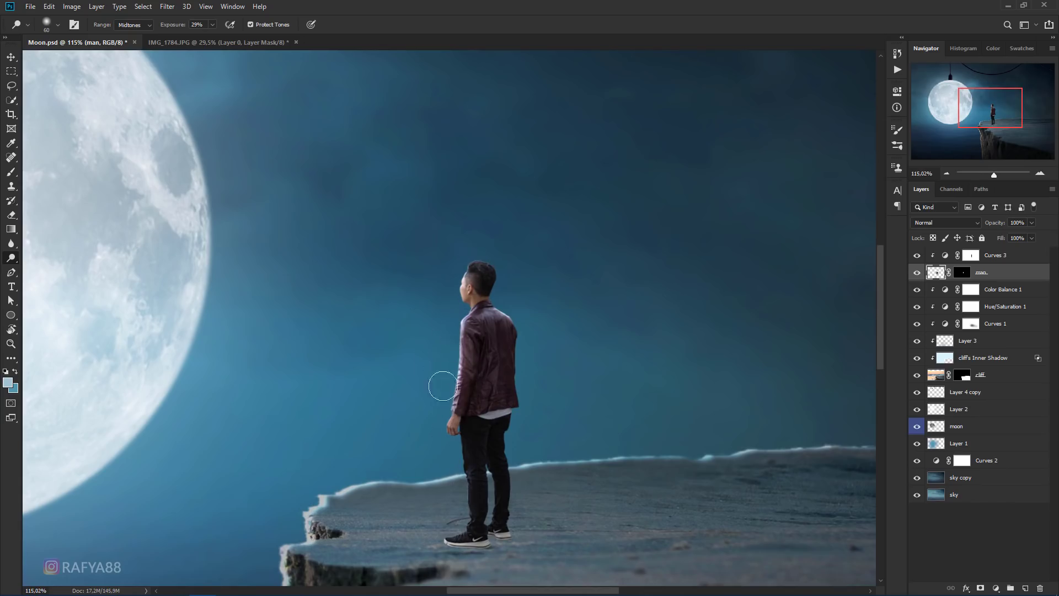
scroll(444, 381, down, 3)
scroll(475, 367, down, 2)
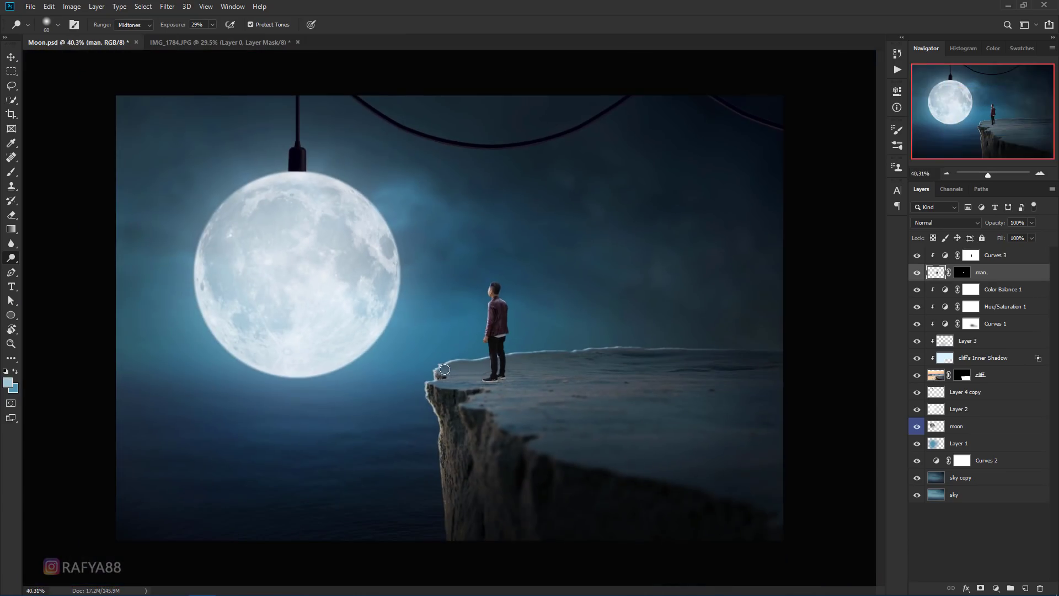
scroll(445, 369, up, 2)
scroll(539, 349, up, 2)
With a small Burn brush, darken the shadowed edge of his jacket and trousers.
right_click(8, 262)
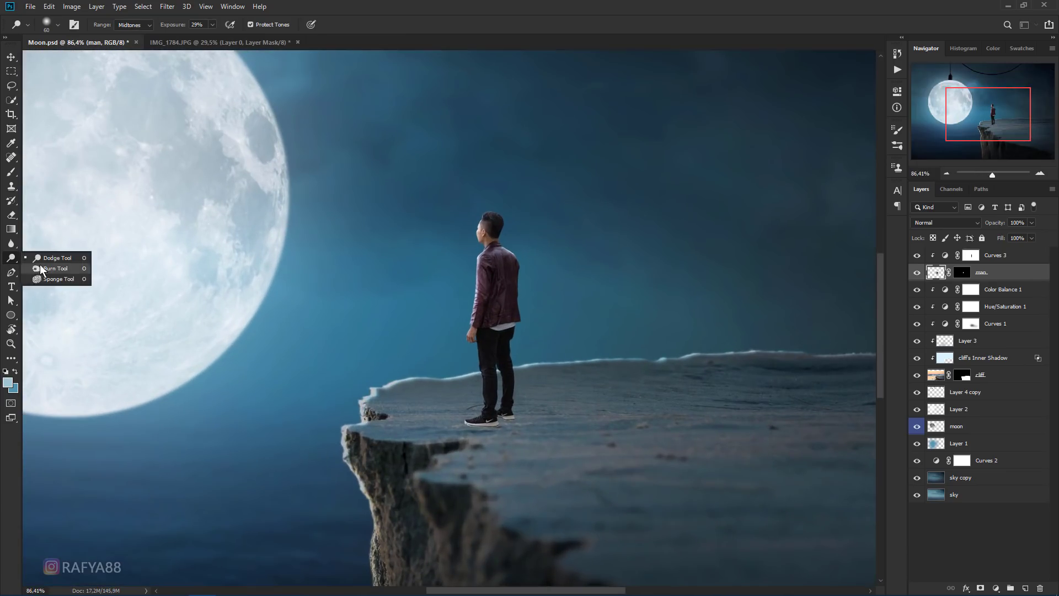
click(44, 268)
scroll(509, 298, up, 1)
key(bracketleft)
key(bracketleft)
key(bracketleft)
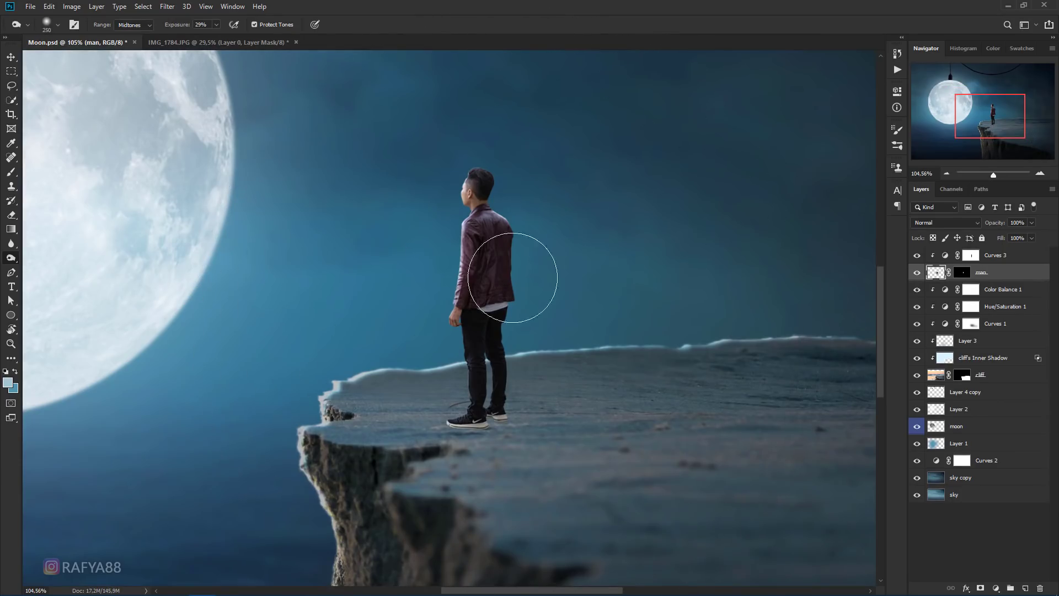
key(bracketleft)
key(bracketleft)
key(bracketleft)
mouse_move(512, 288)
mouse_down()
mouse_move(491, 288)
mouse_move(497, 331)
mouse_move(491, 289)
mouse_move(465, 313)
mouse_up()
scroll(465, 313, down, 2)
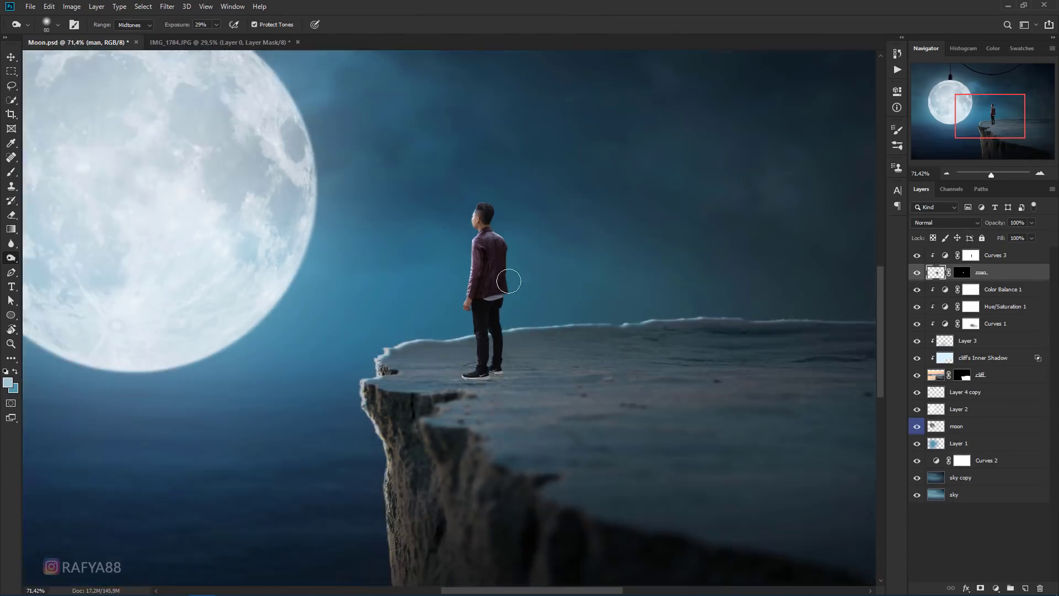
scroll(574, 294, down, 2)
scroll(574, 294, down, 2)
scroll(574, 294, down, 1)
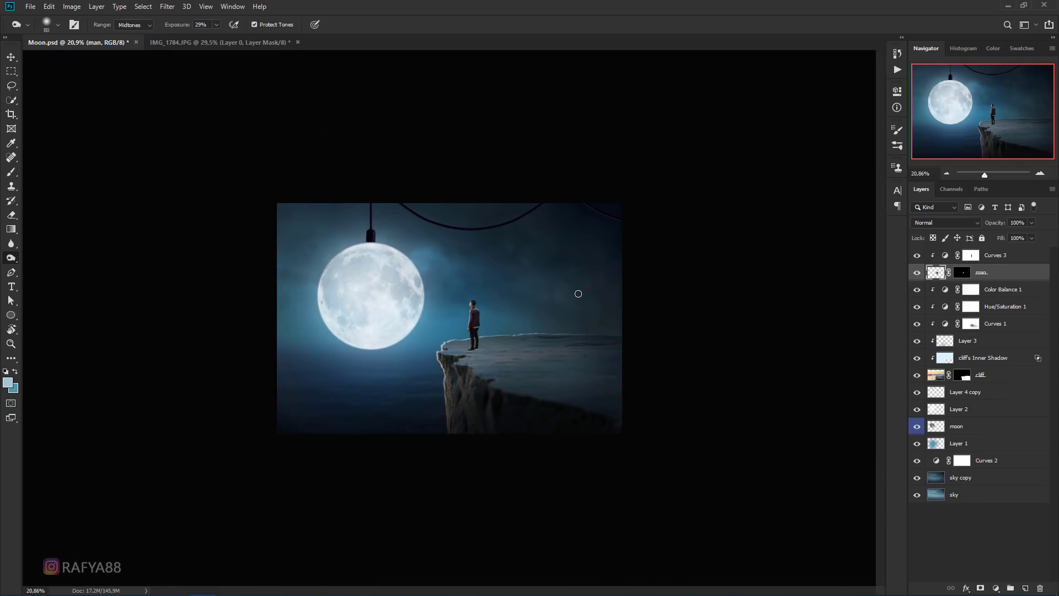
scroll(578, 293, up, 3)
scroll(548, 277, up, 1)
Return to the Dodge Tool for further lightening.
right_click(7, 260)
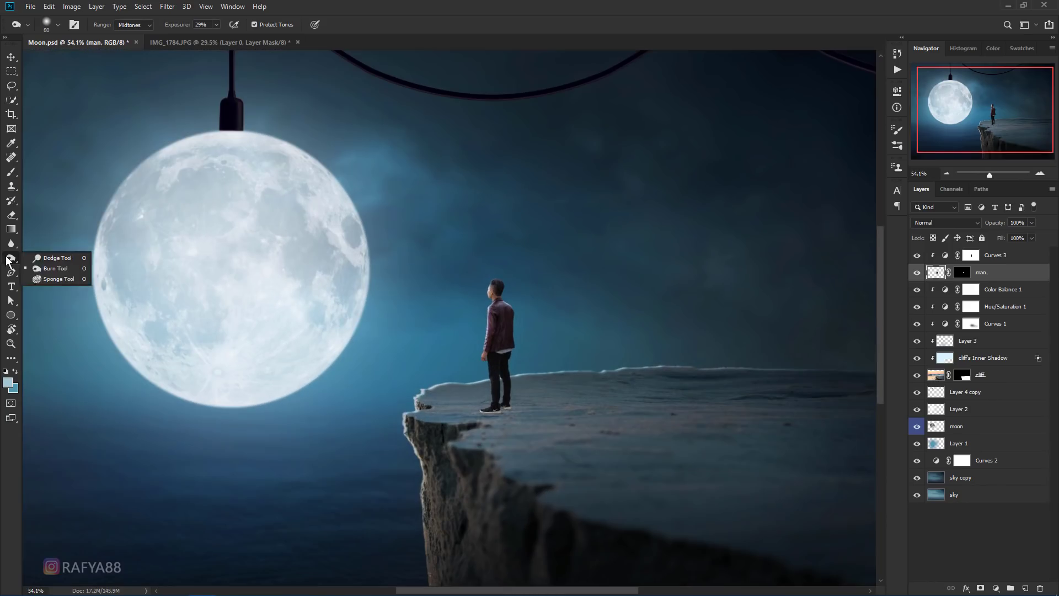
click(55, 257)
scroll(491, 289, up, 2)
scroll(485, 289, up, 1)
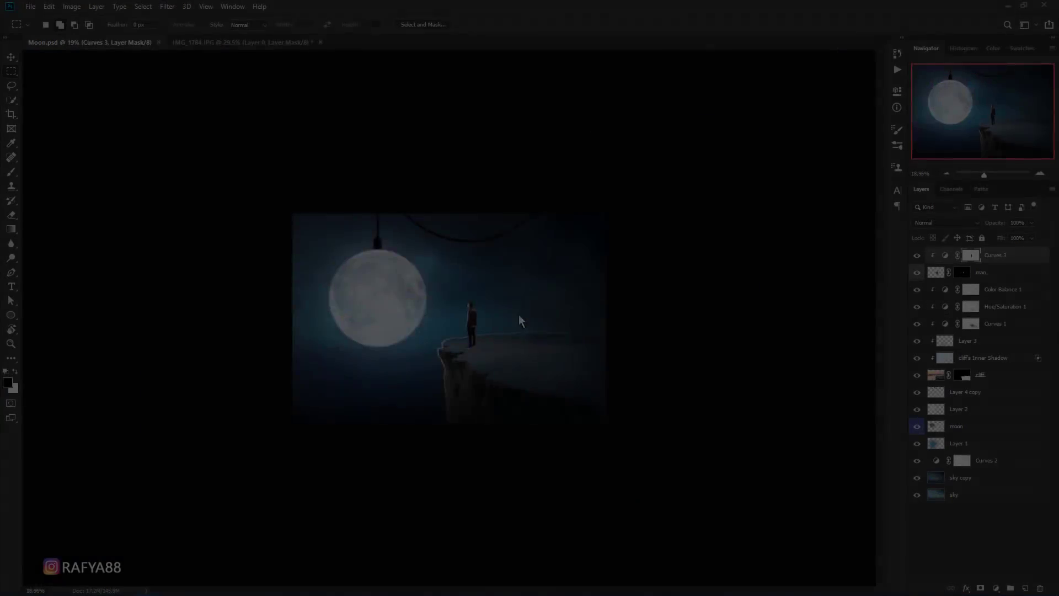
Select the cliff's Inner Shadow layer.
scroll(533, 347, up, 3)
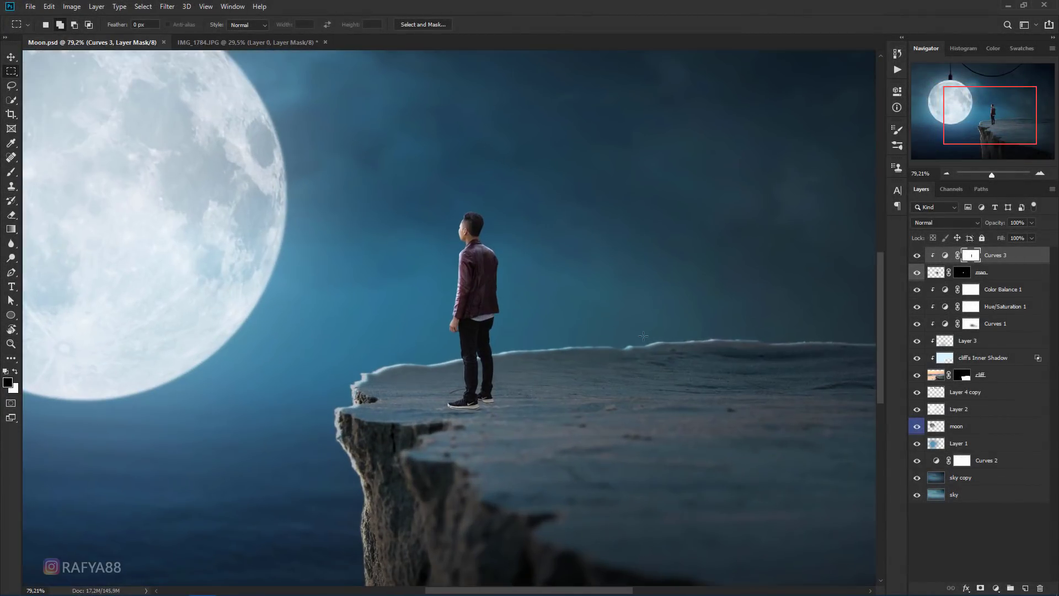
scroll(503, 282, up, 1)
scroll(515, 302, right, 3)
scroll(553, 300, left, 1)
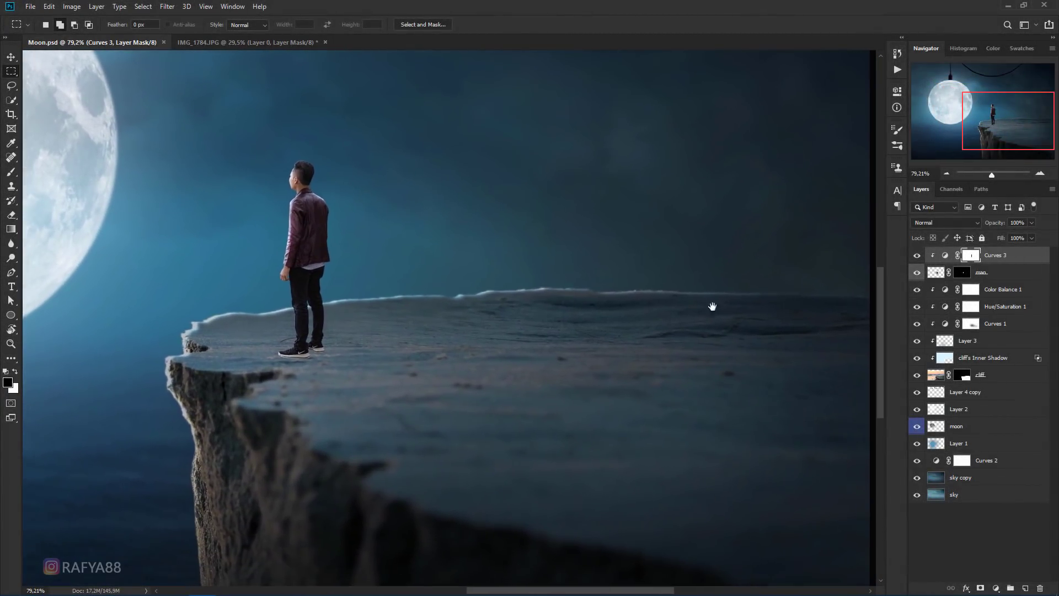
scroll(618, 273, down, 1)
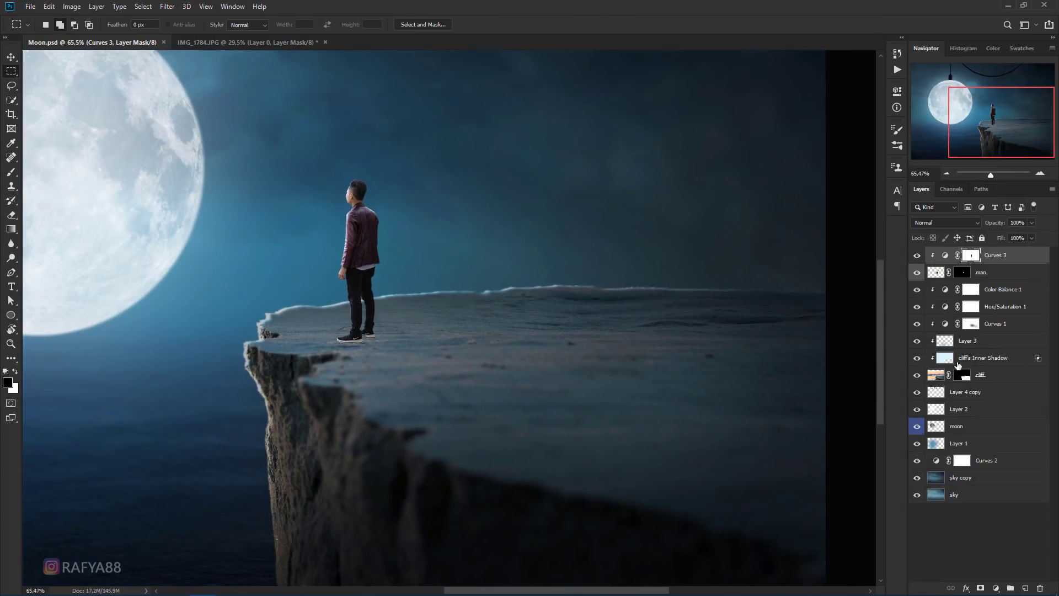
click(958, 364)
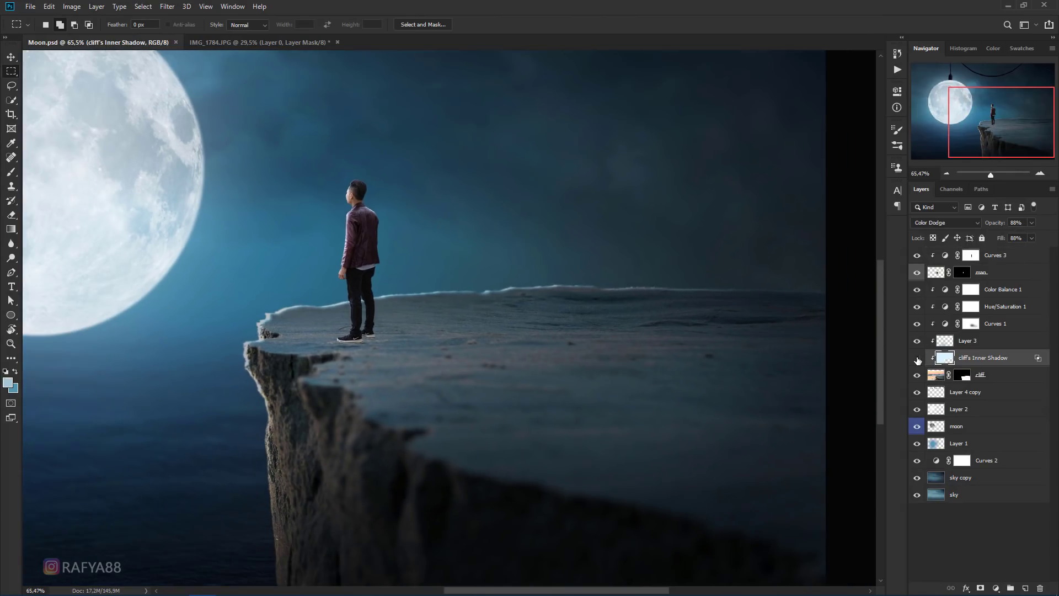
Choose the Eraser Tool at 200 px, then undo the last action.
right_click(11, 215)
click(55, 213)
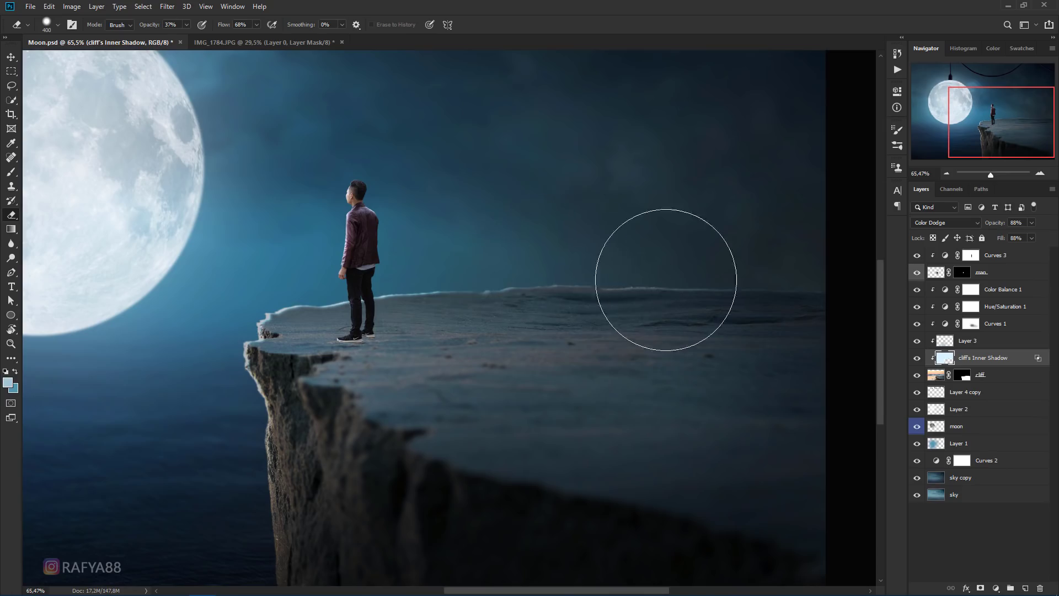
scroll(568, 320, down, 2)
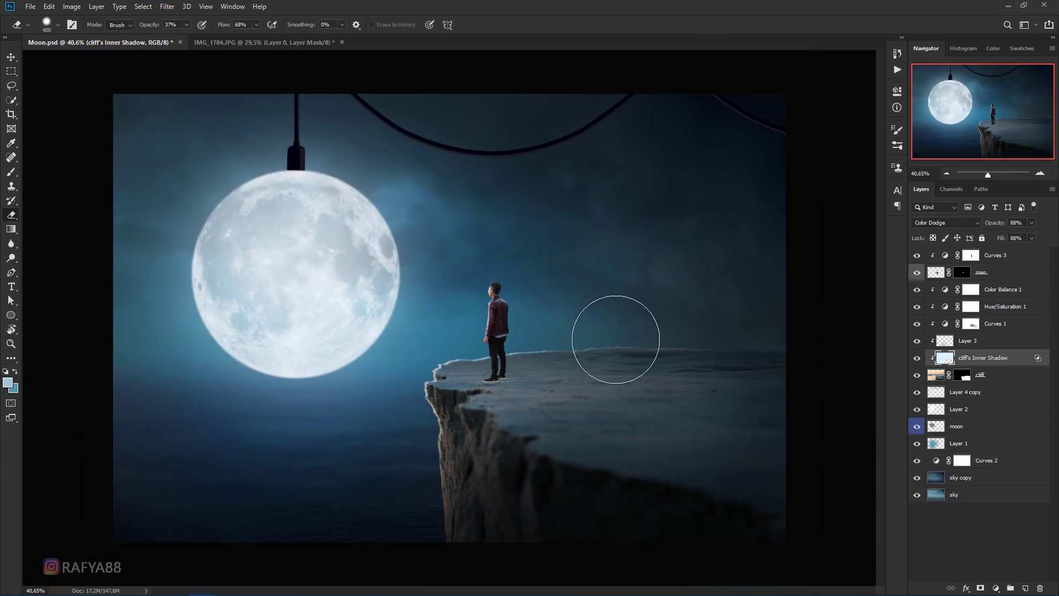
scroll(616, 339, up, 1)
scroll(436, 344, up, 1)
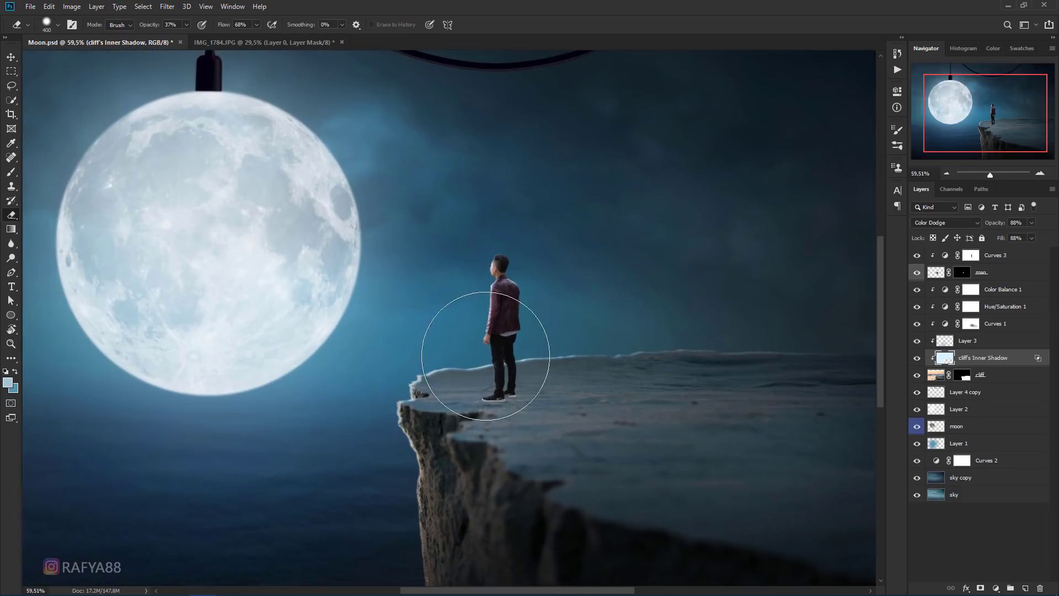
key(bracketleft)
key(bracketleft)
key(bracketleft)
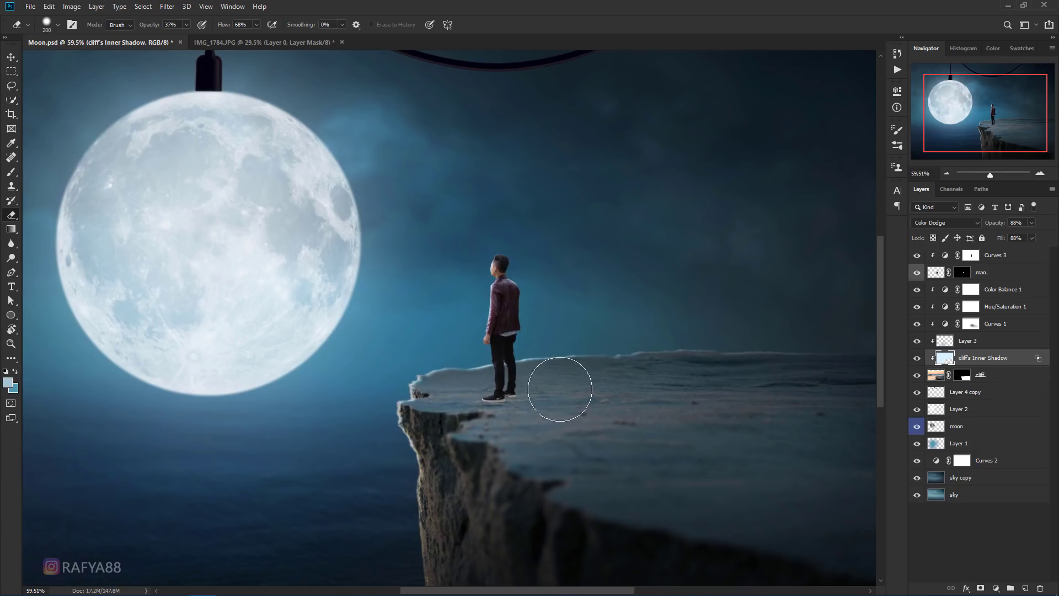
key(ctrl+z)
scroll(601, 356, down, 2)
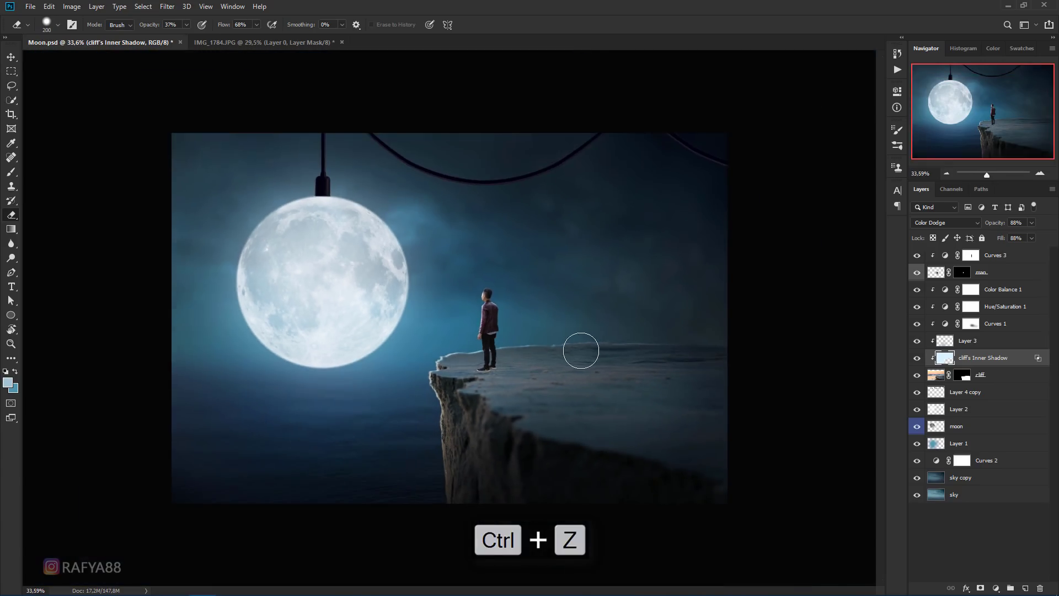
scroll(580, 350, up, 3)
scroll(563, 350, down, 1)
scroll(545, 354, up, 1)
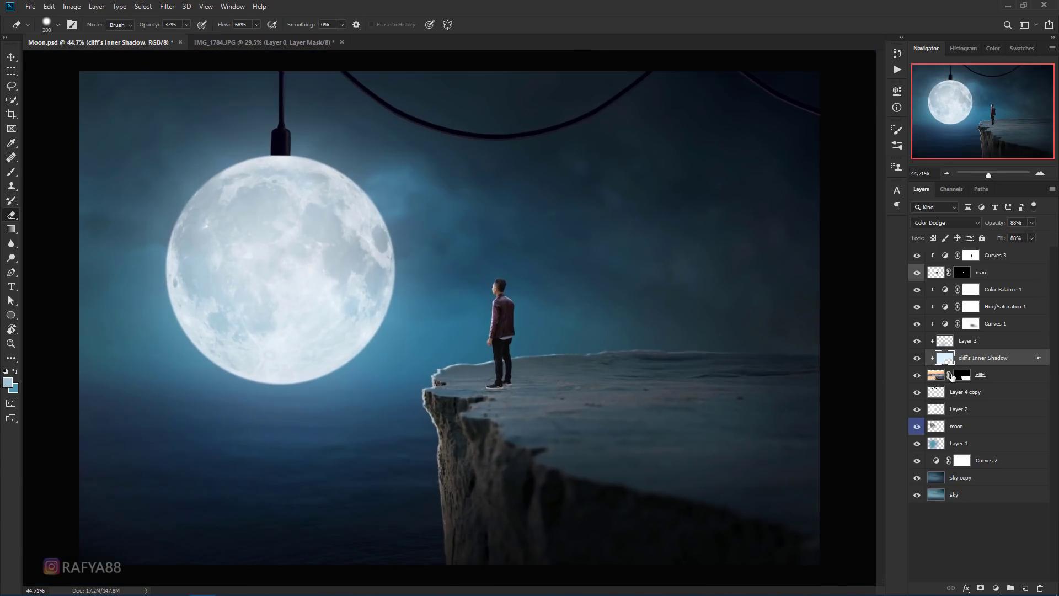
Add a new empty layer above Color Balance 1.
click(990, 292)
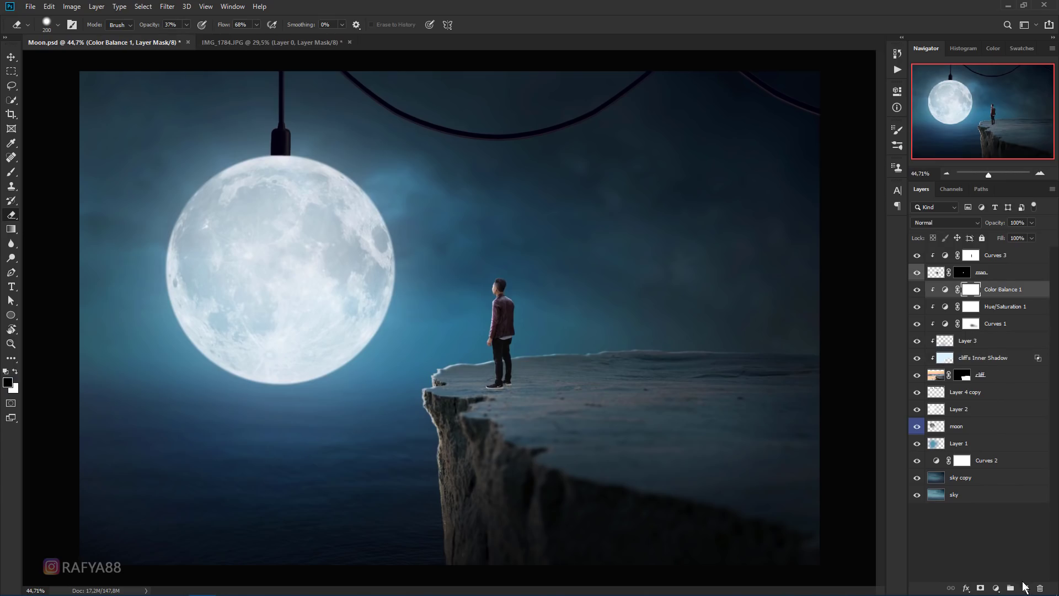
click(1024, 587)
scroll(551, 398, up, 1)
scroll(504, 385, up, 3)
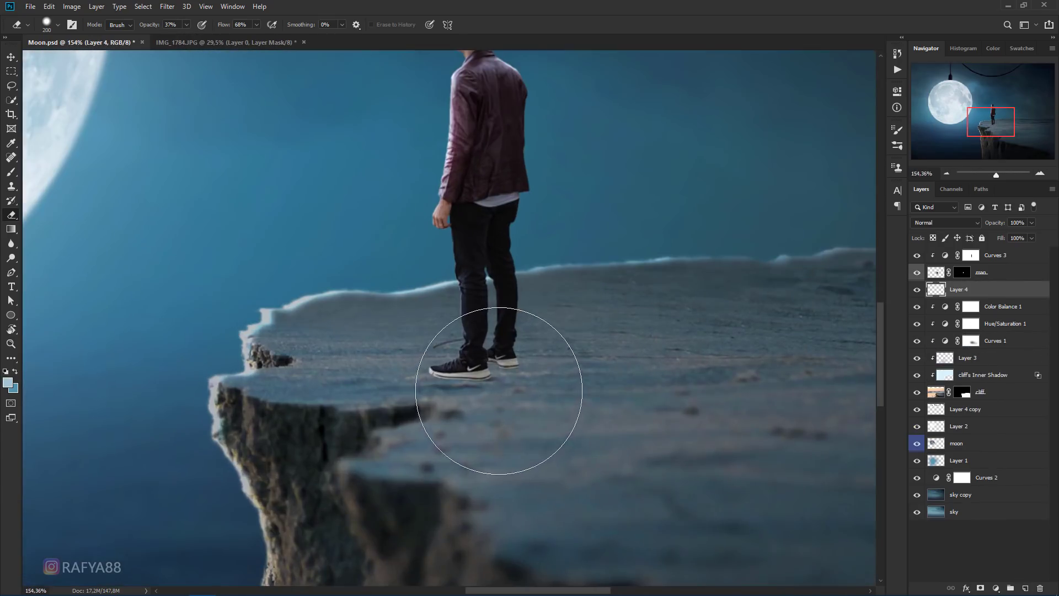
Paint a dark shadow along the shoe sole with a 45 px black brush.
right_click(11, 172)
click(34, 171)
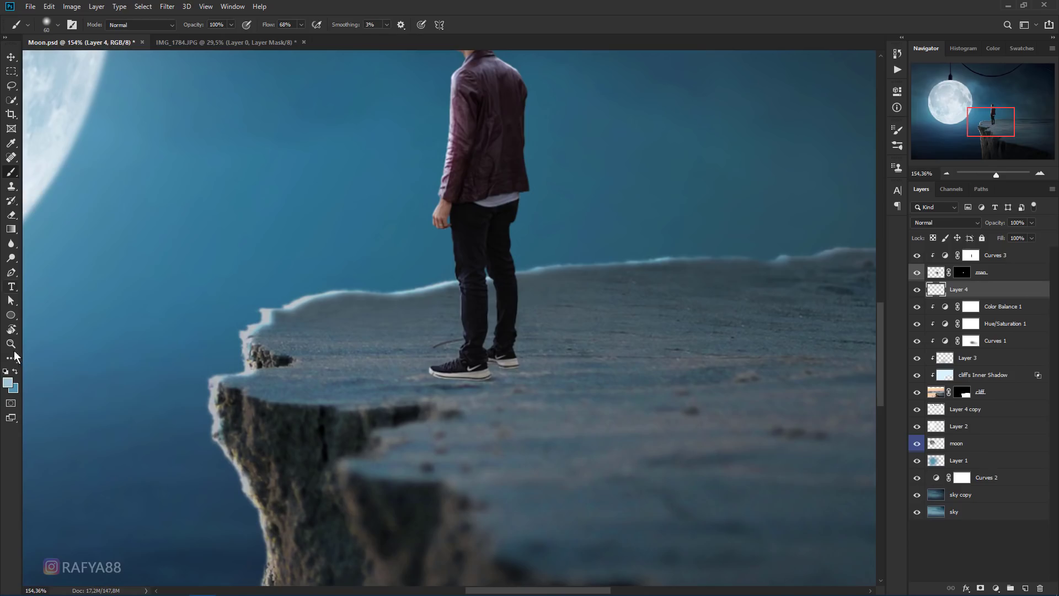
scroll(488, 335, up, 1)
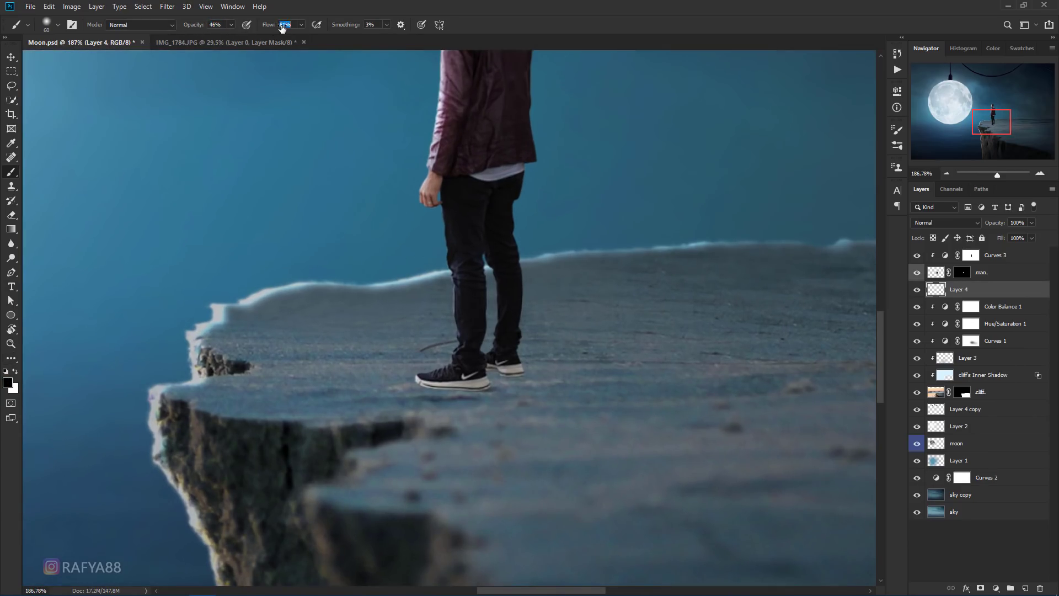
scroll(455, 302, up, 1)
key(bracketleft)
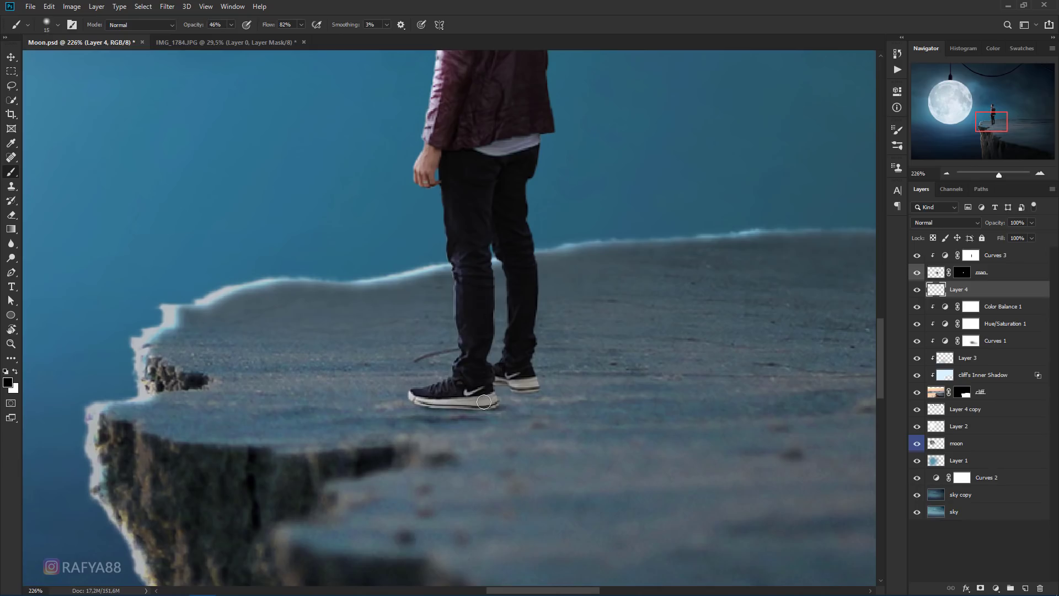
mouse_move(485, 407)
mouse_down()
mouse_move(455, 404)
mouse_move(552, 403)
mouse_up()
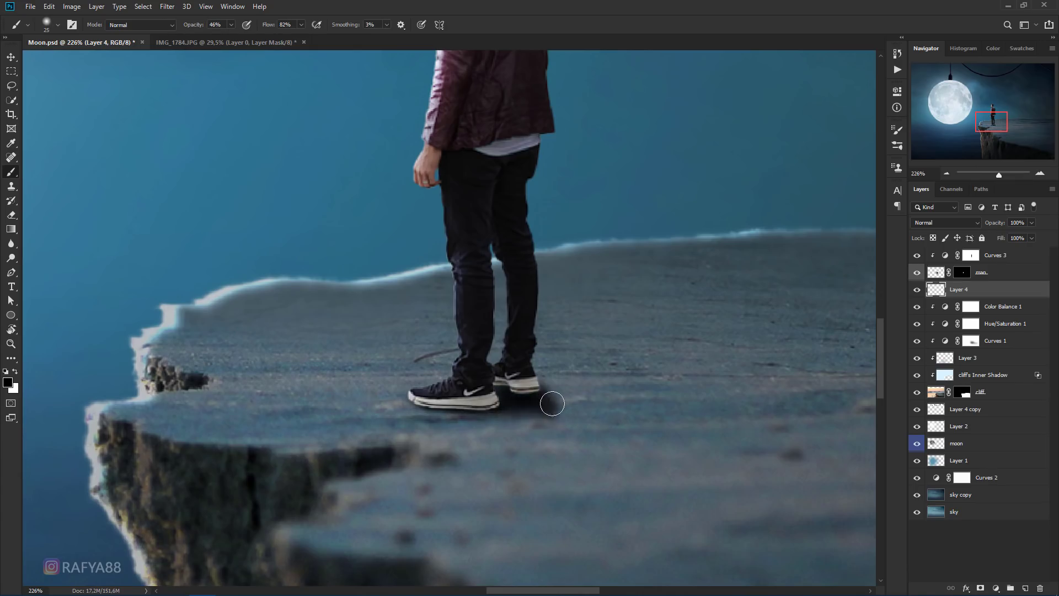
Resize the brush to 35 and add another new layer above Layer 4.
scroll(488, 371, down, 3)
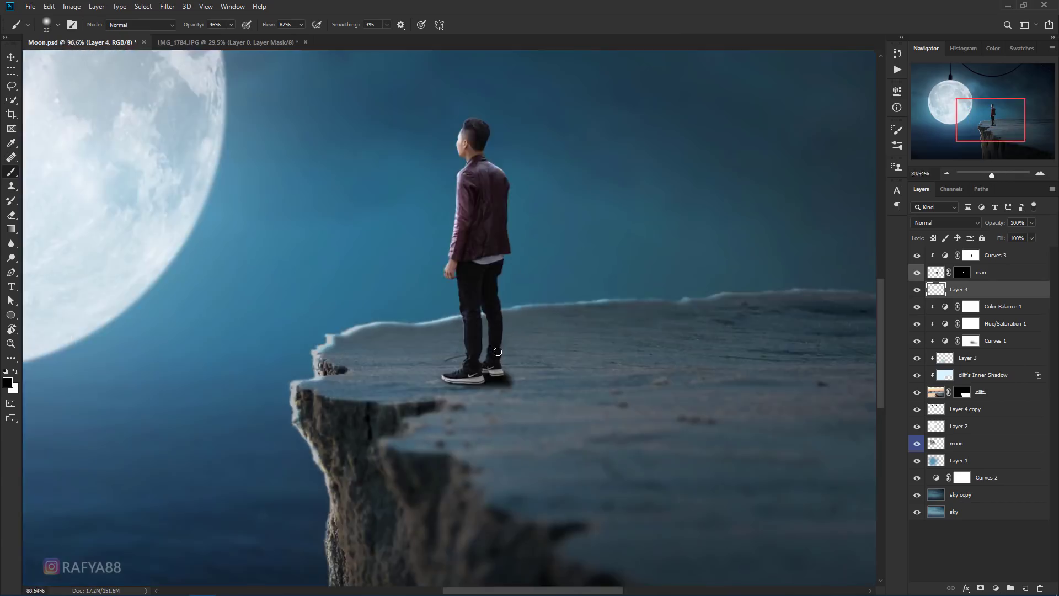
scroll(488, 371, down, 3)
scroll(530, 387, down, 2)
scroll(575, 405, down, 1)
scroll(575, 406, up, 1)
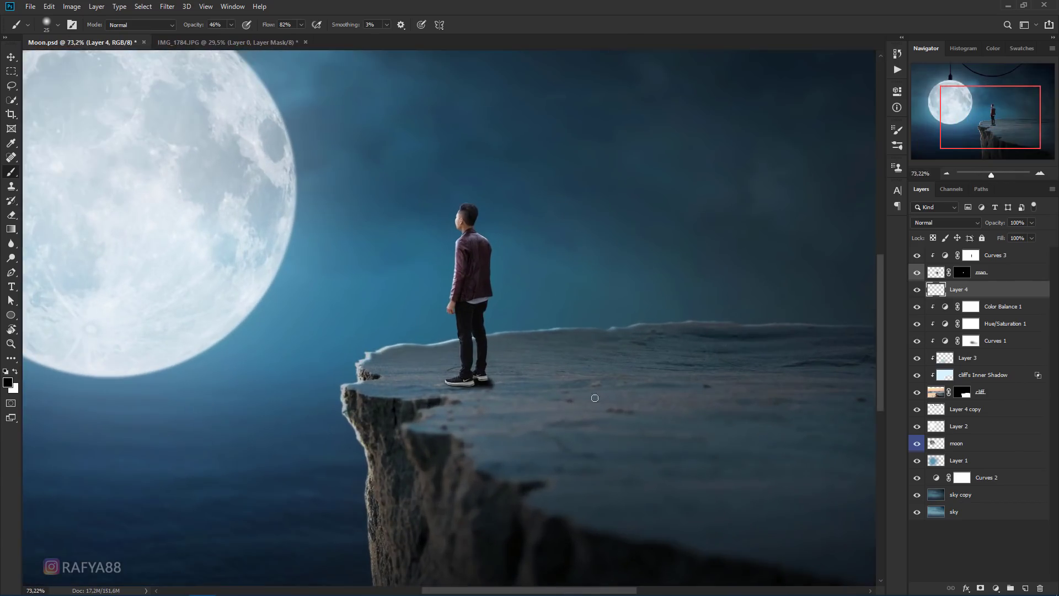
scroll(490, 397, up, 3)
scroll(454, 386, up, 2)
key(bracketright)
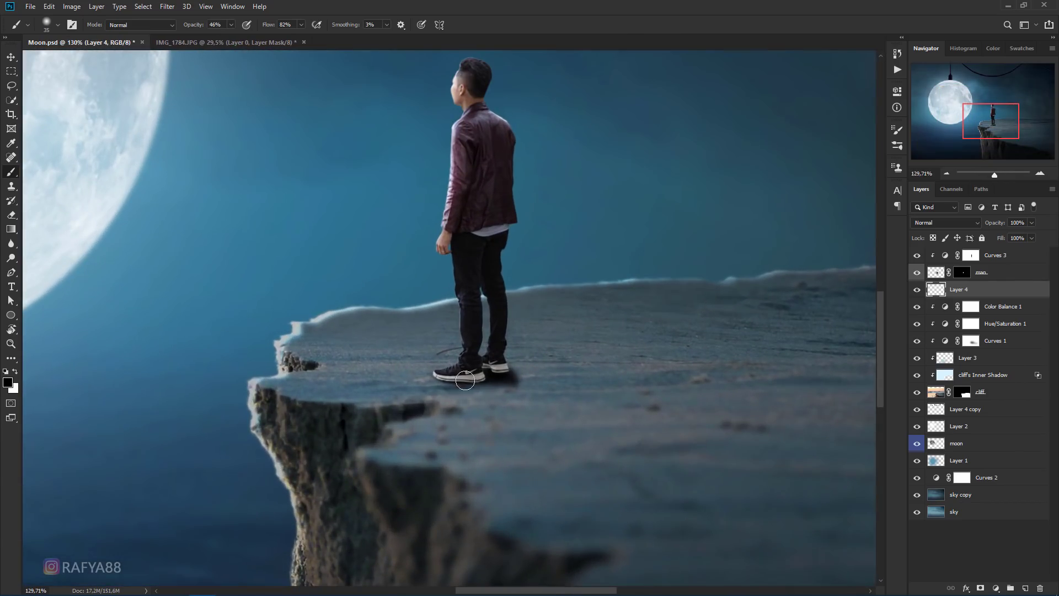
click(1024, 587)
Paint a dark shadow under the man's shoes, extending it rightward.
scroll(587, 378, up, 2)
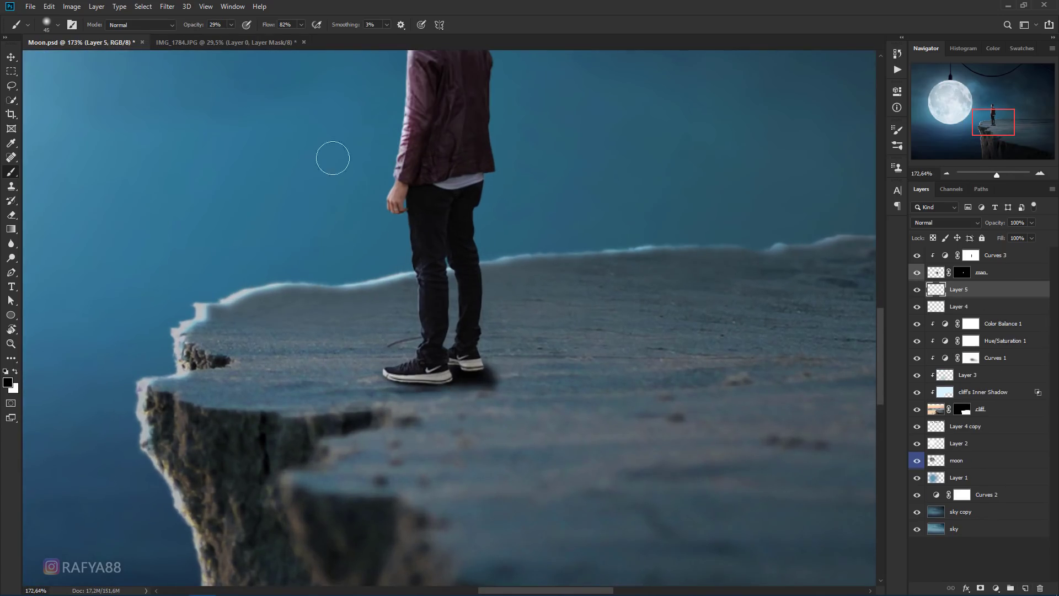
drag(424, 385, 568, 403)
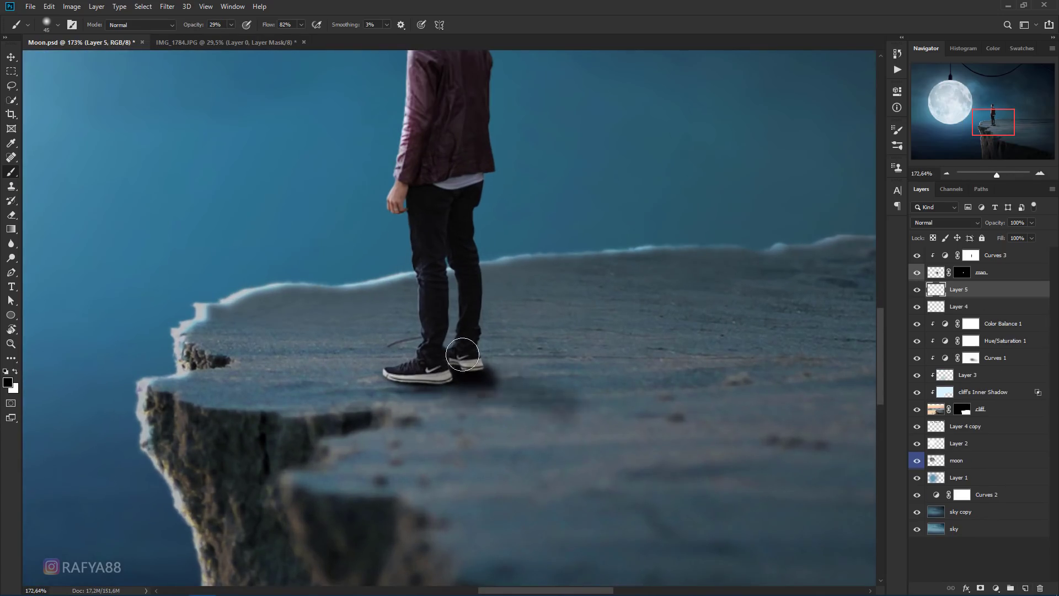
scroll(374, 215, down, 5)
scroll(389, 203, down, 1)
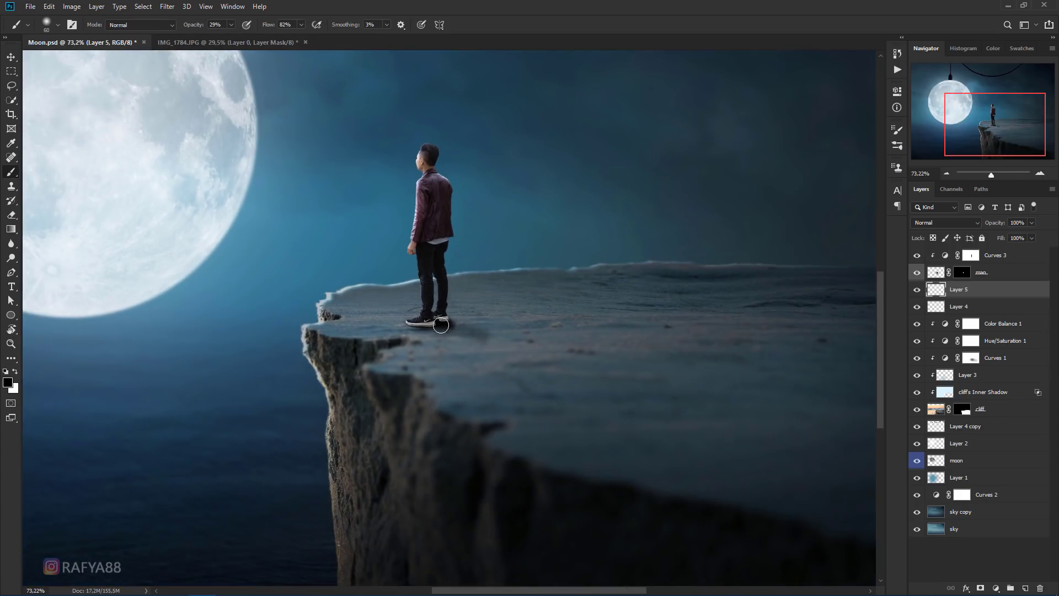
drag(440, 325, 574, 359)
scroll(507, 336, down, 2)
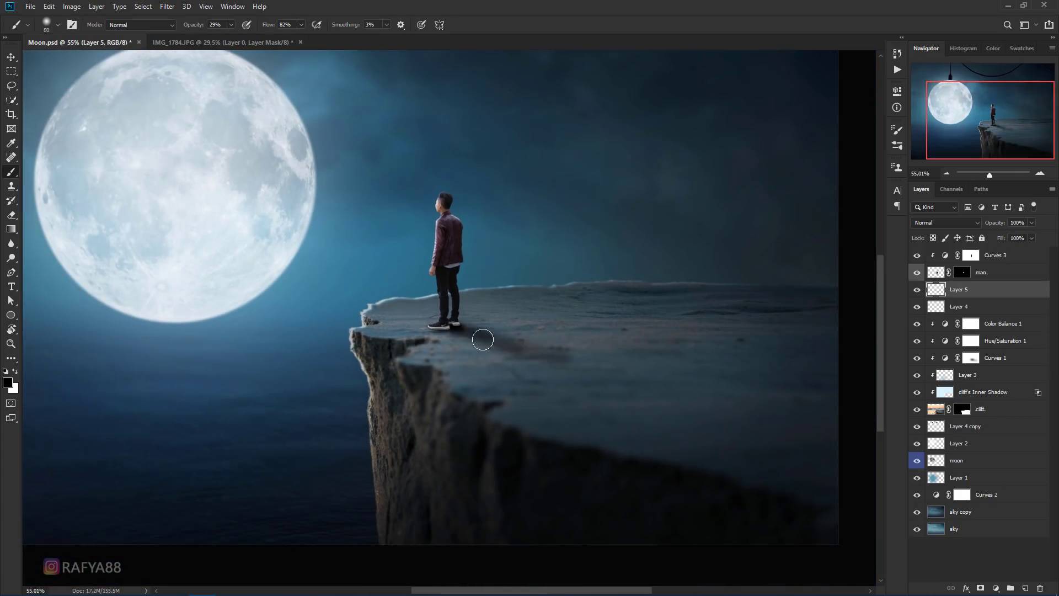
Lengthen and darken the cast shadow across the cliff top with 100–300 px brushes.
key(bracketright)
key(bracketright)
drag(474, 337, 654, 356)
drag(466, 328, 630, 335)
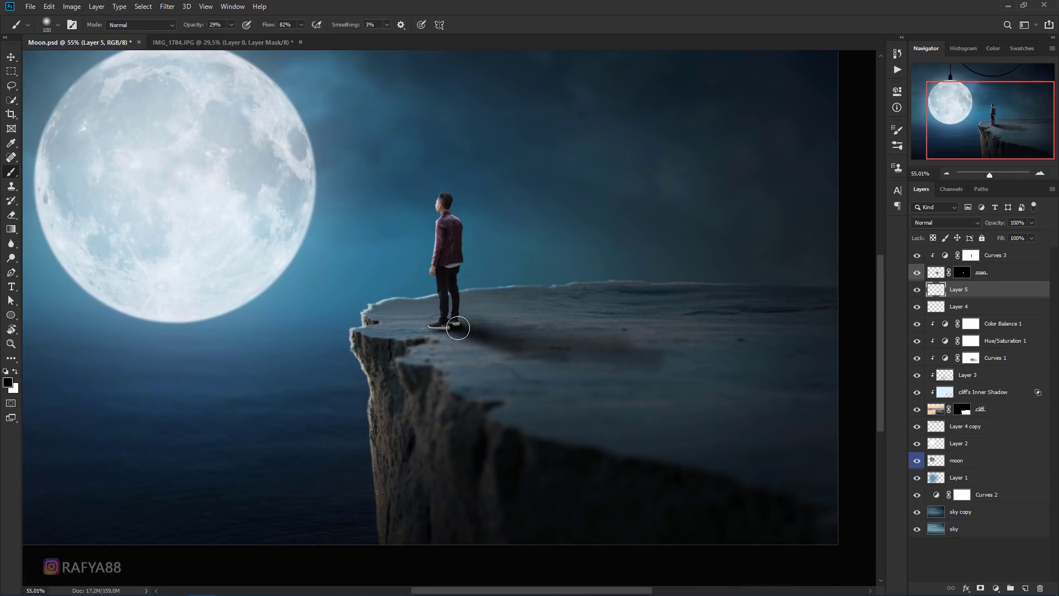
drag(458, 328, 717, 358)
mouse_move(553, 343)
mouse_down()
mouse_move(827, 375)
mouse_move(718, 380)
mouse_move(777, 353)
mouse_up()
key(bracketright)
key(bracketright)
key(bracketright)
key(bracketleft)
key(bracketleft)
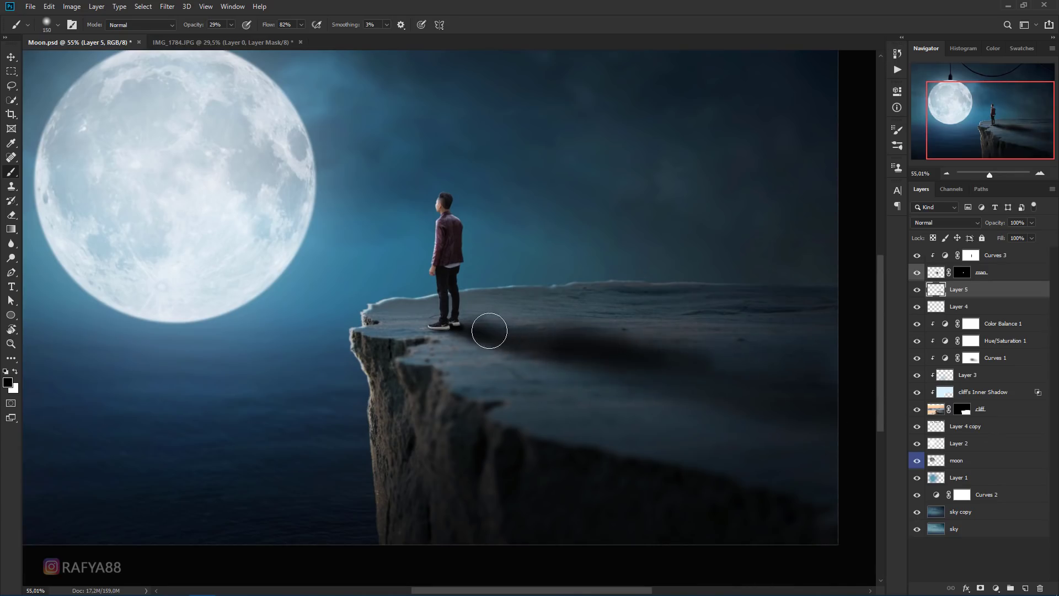
drag(489, 330, 726, 371)
key(bracketright)
key(bracketright)
key(bracketright)
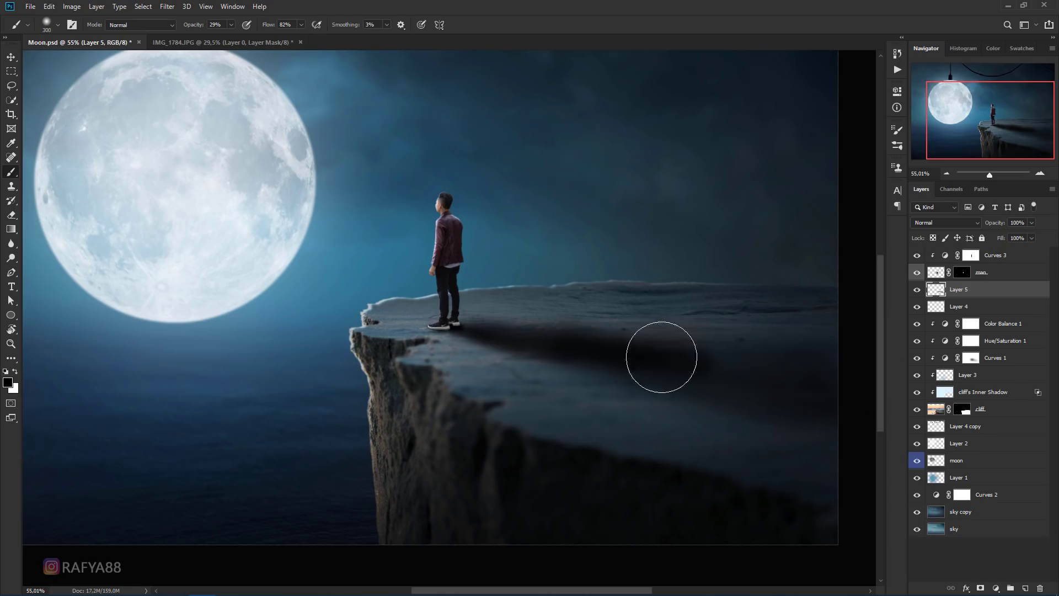
scroll(693, 362, down, 3)
scroll(532, 315, up, 1)
scroll(619, 402, up, 1)
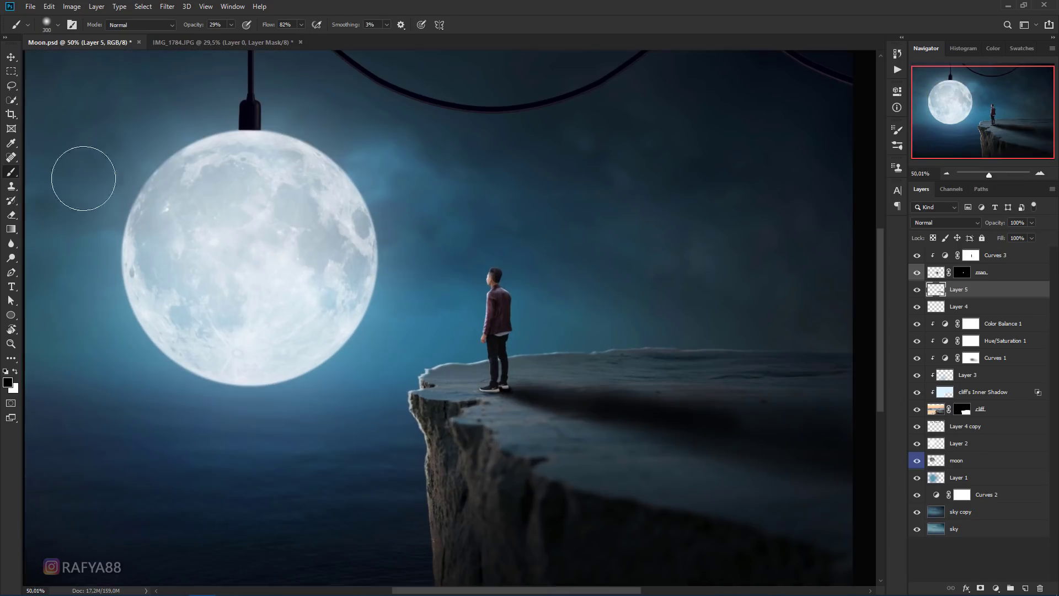
Set up the Eraser at 41% flow and enlarge it to 300.
right_click(11, 214)
click(38, 211)
scroll(553, 244, up, 1)
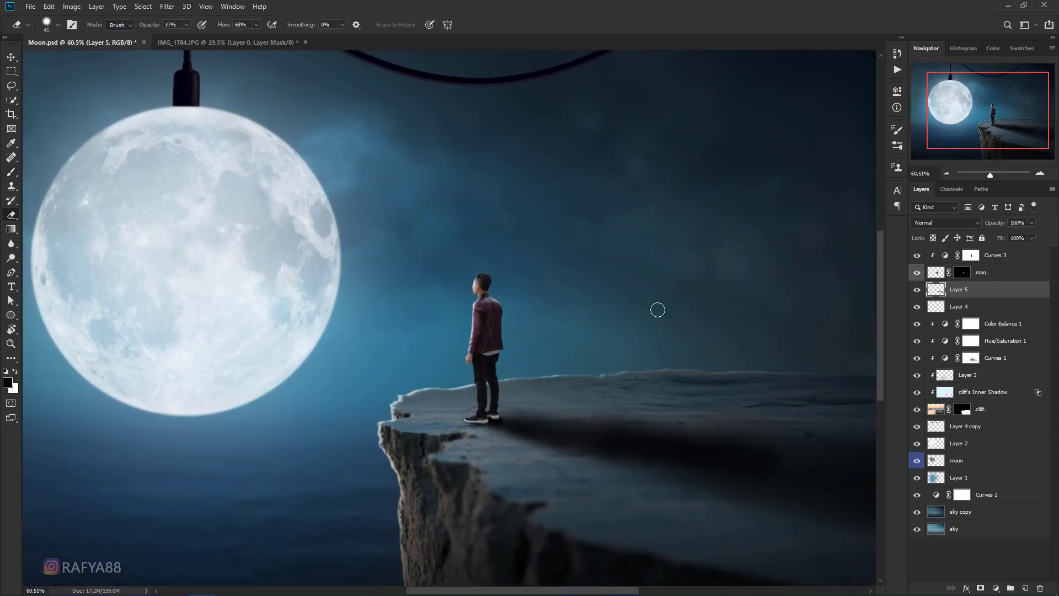
drag(678, 334, 521, 263)
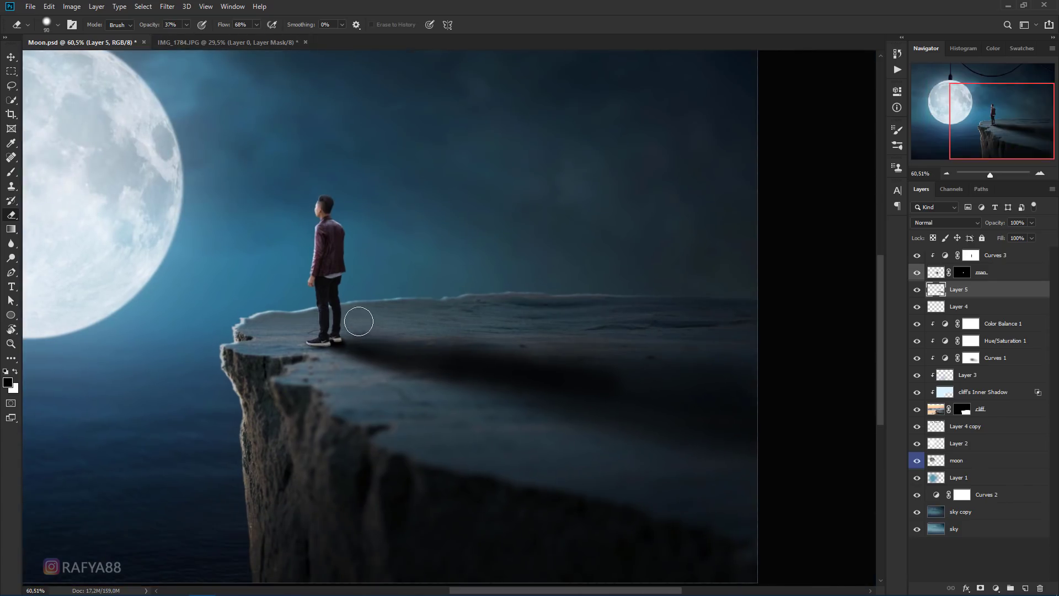
key(bracketright)
key(bracketright)
key(bracketright)
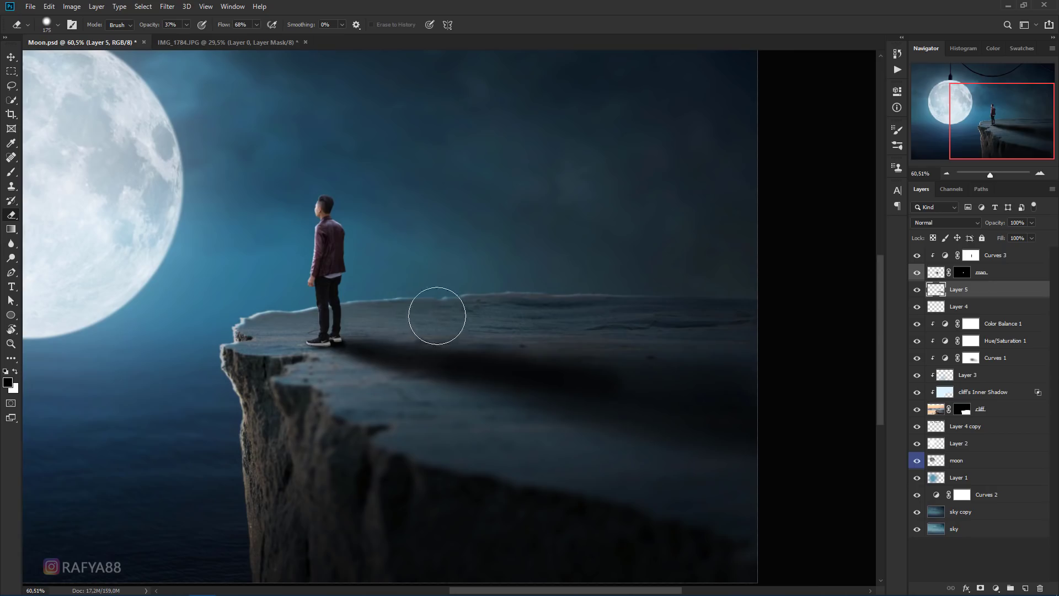
drag(217, 29, 141, 28)
key(bracketright)
key(bracketright)
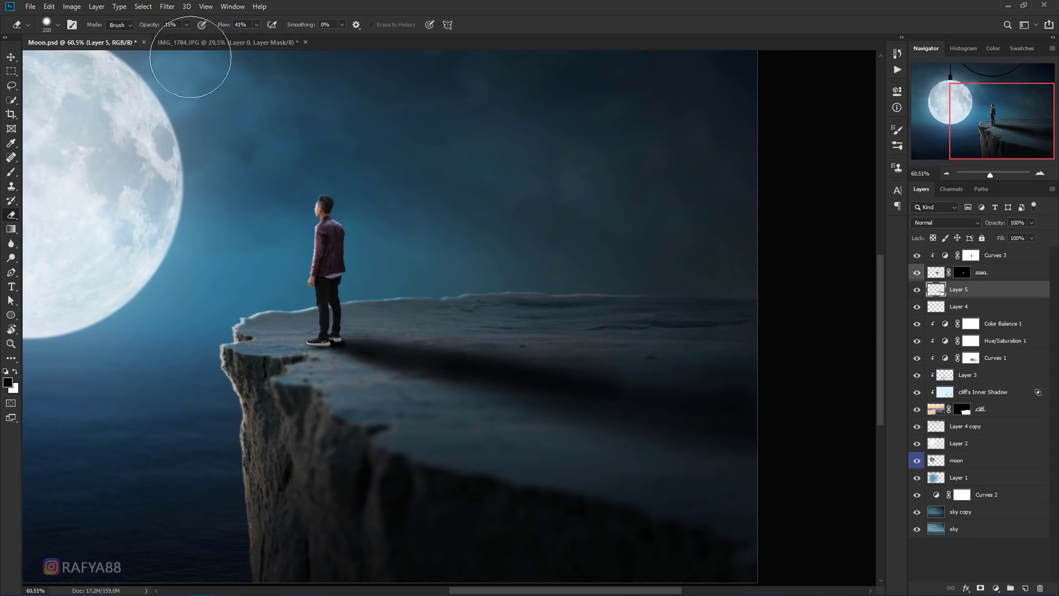
key(bracketright)
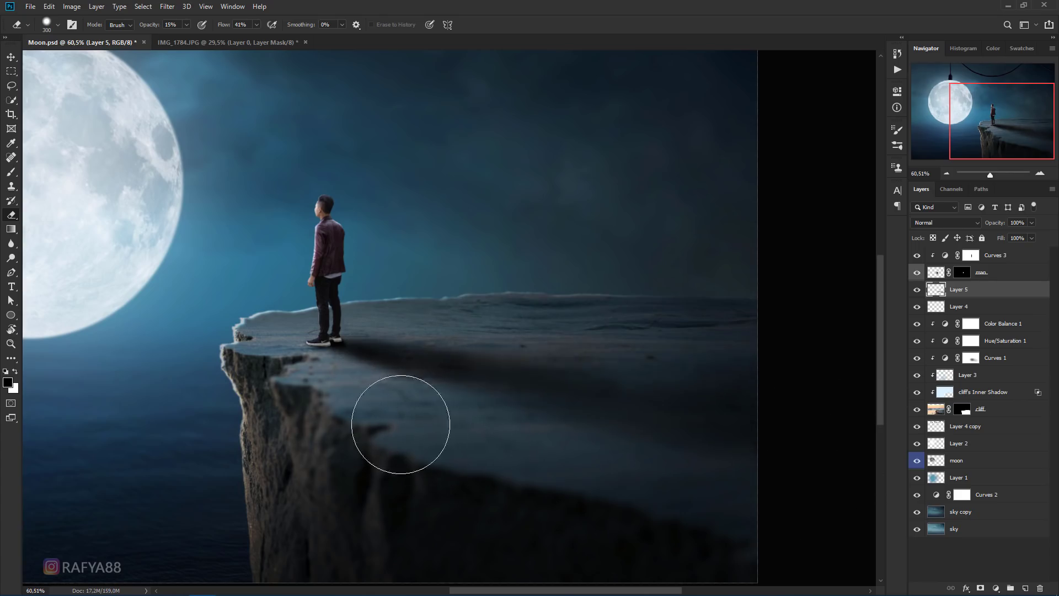
Set the cast-shadow layer's opacity to 80% and fit the image on screen.
drag(996, 224, 982, 224)
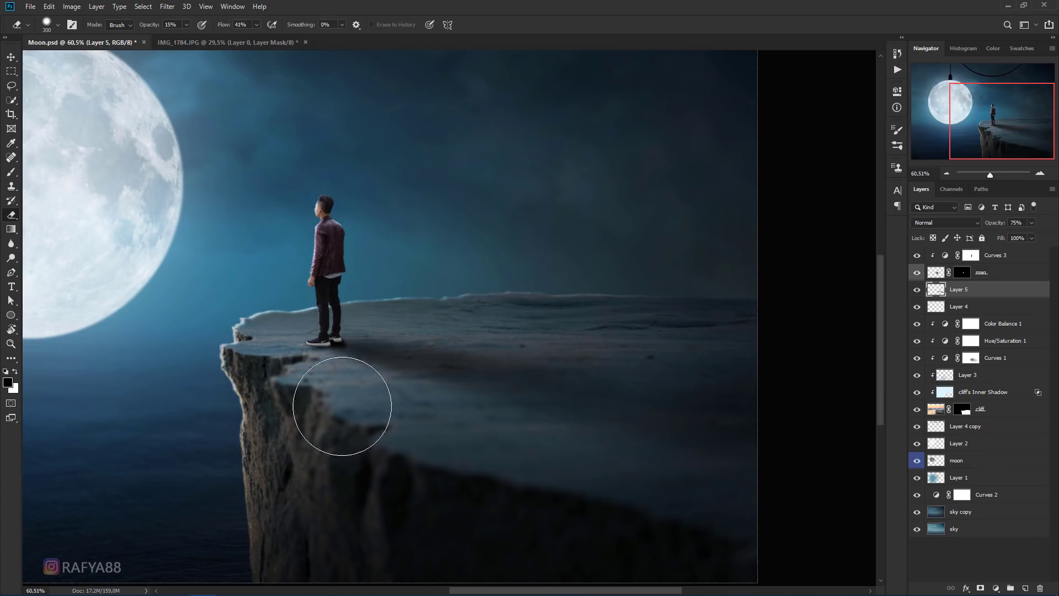
key(bracketleft)
key(bracketleft)
drag(999, 225, 1001, 226)
key(ctrl+minus)
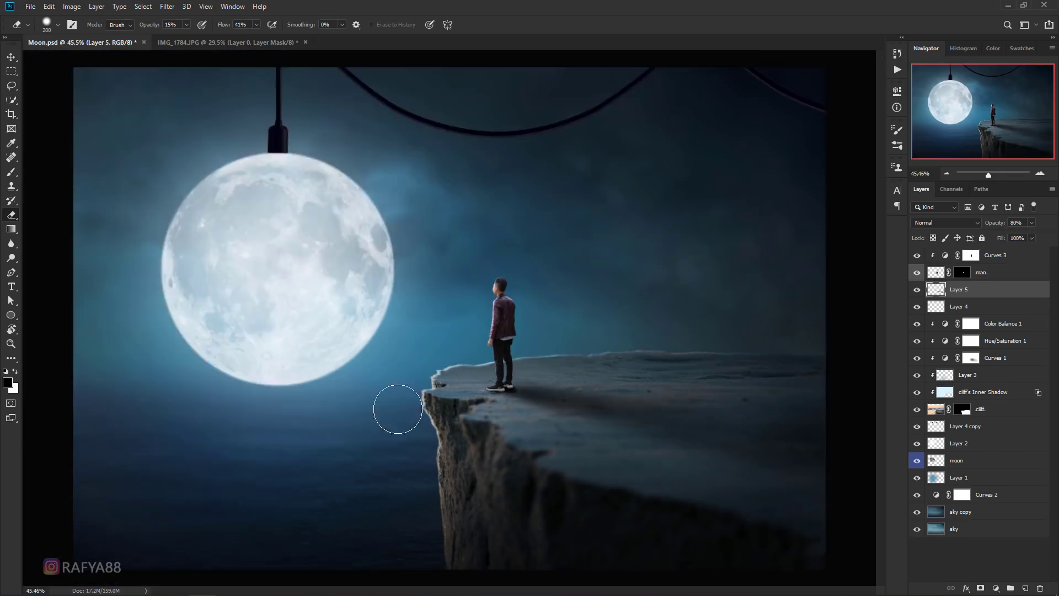
key(ctrl+minus)
key(ctrl+0)
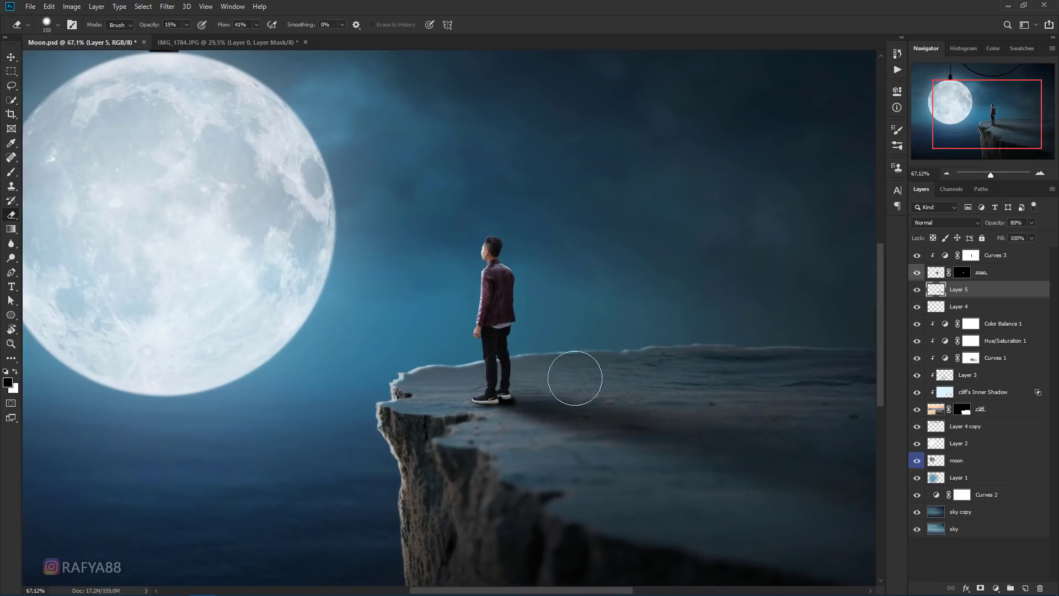
Shrink the eraser to work around the man's shoe.
key(bracketleft)
key(bracketleft)
key(bracketleft)
key(alt+bracketleft)
scroll(539, 445, up, 3)
key(bracketleft)
key(bracketleft)
key(bracketleft)
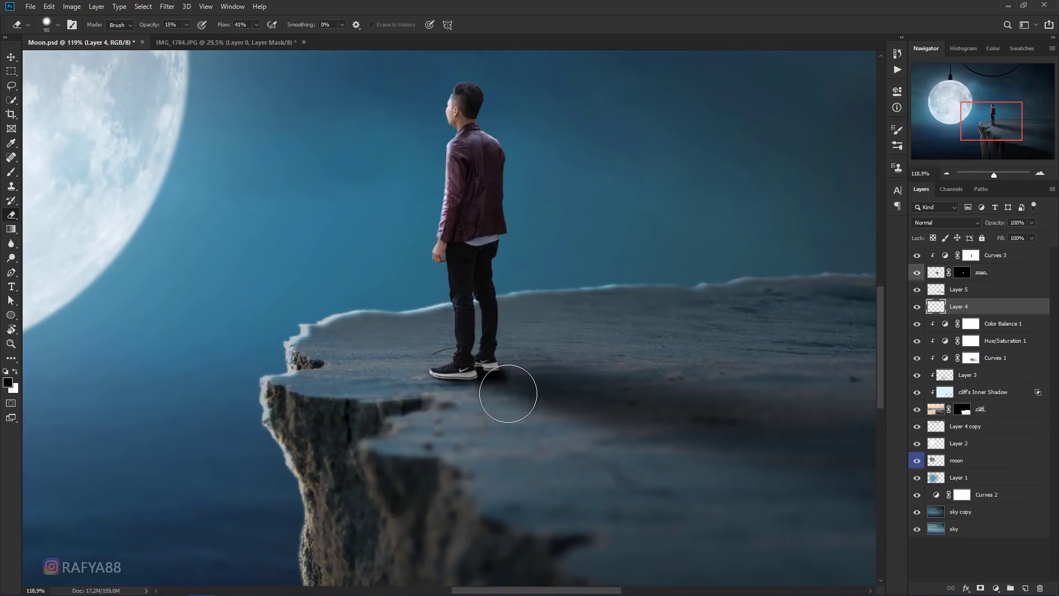
key(bracketleft)
scroll(650, 395, down, 4)
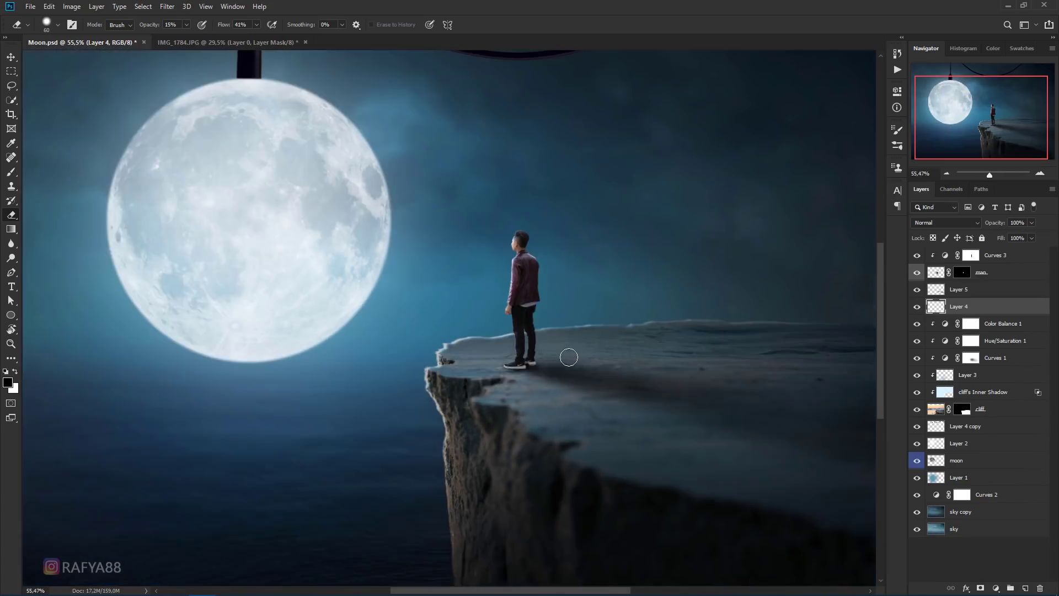
scroll(569, 355, down, 2)
scroll(571, 354, down, 2)
scroll(534, 391, up, 2)
scroll(534, 392, up, 3)
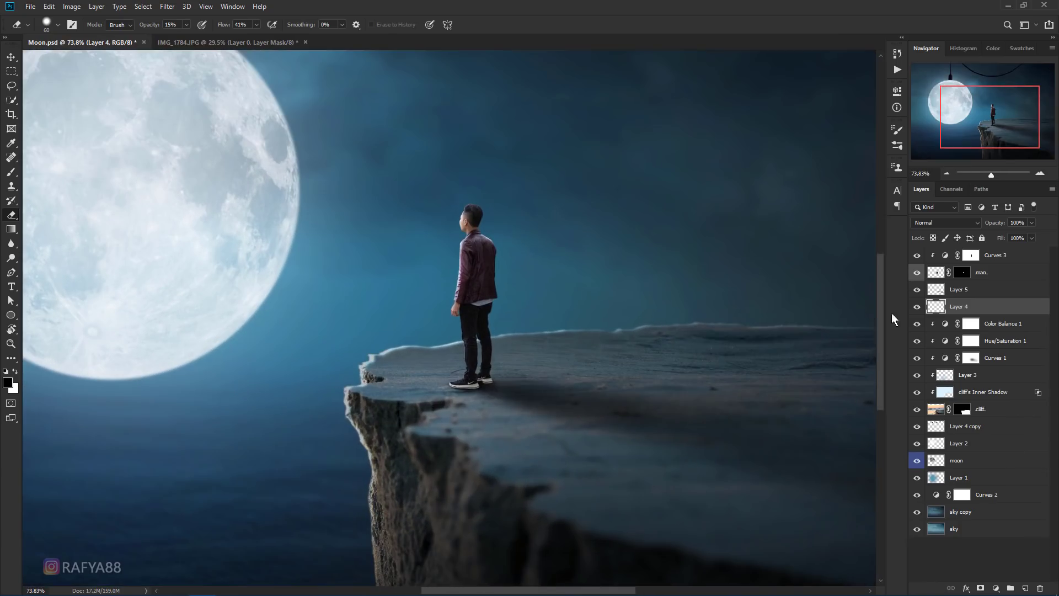
Move to Layer 5 and enlarge the eraser for broad soft strokes.
key(alt+bracketright)
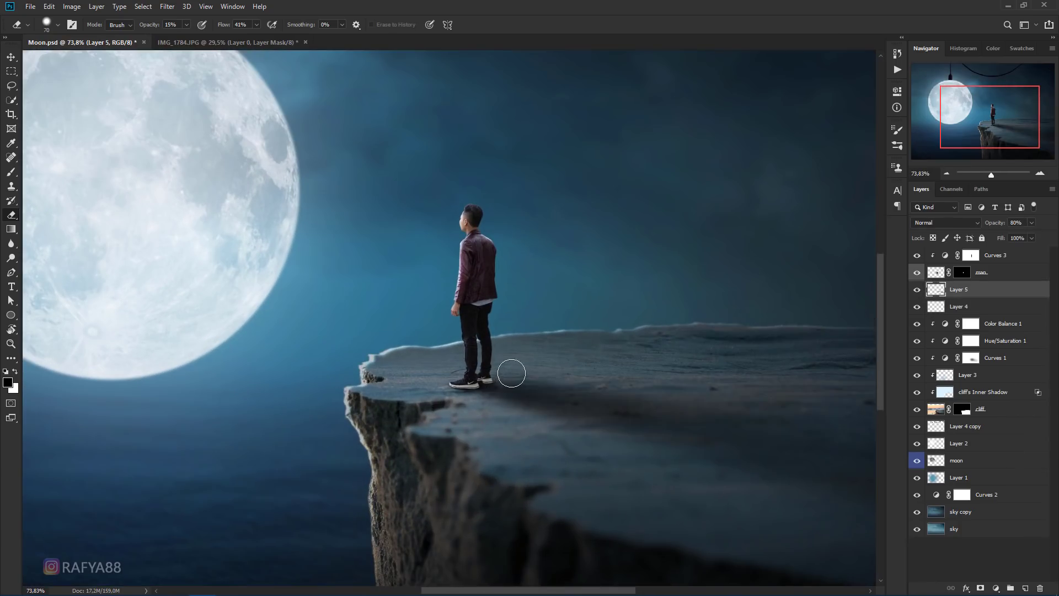
key(bracketright)
key(bracketright)
scroll(684, 385, down, 3)
key(bracketright)
key(bracketright)
key(bracketright)
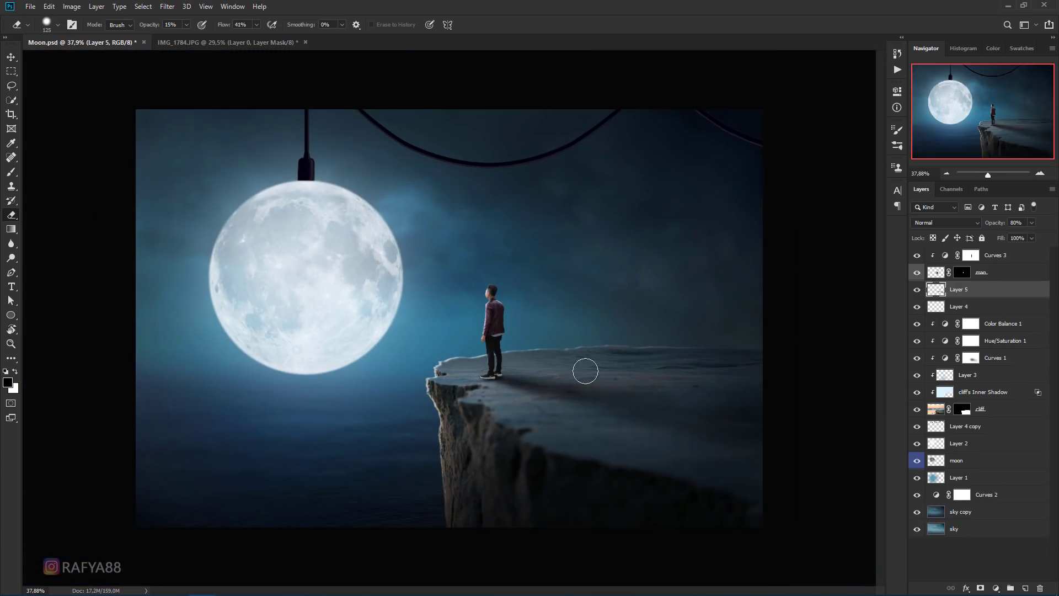
key(bracketright)
key(bracketright)
scroll(626, 414, down, 2)
scroll(593, 370, up, 2)
scroll(585, 361, up, 2)
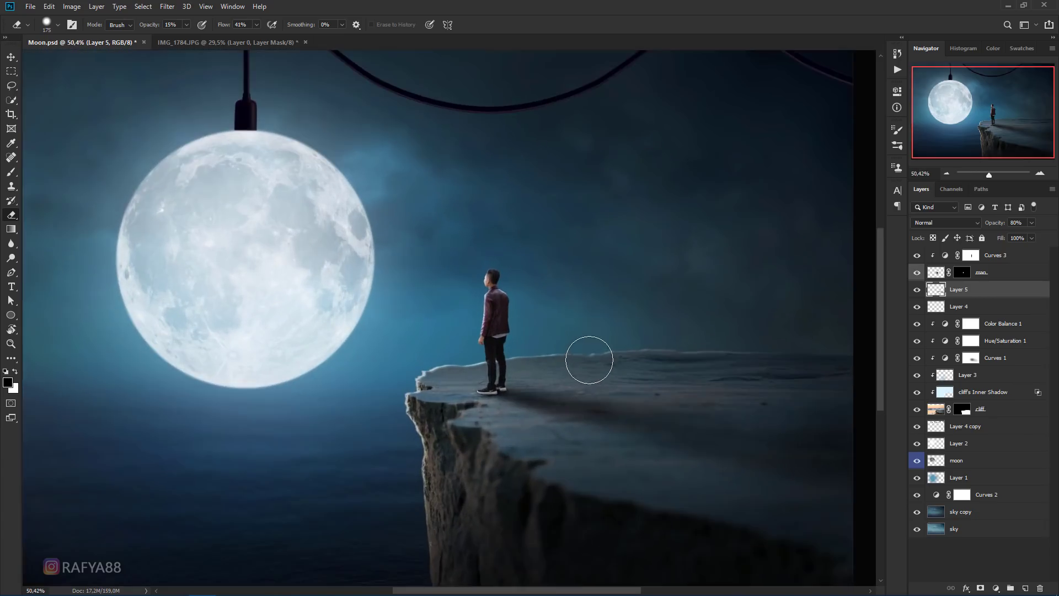
scroll(587, 361, up, 1)
Free-transform Layer 5's shadow, widening it leftward to the man's feet.
key(ctrl+t)
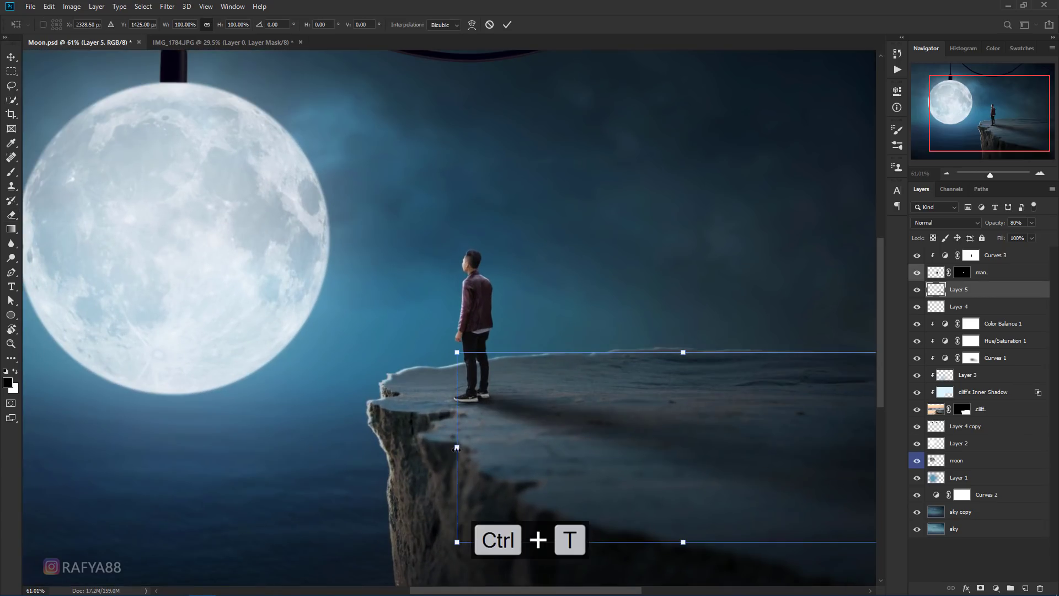
drag(456, 447, 450, 446)
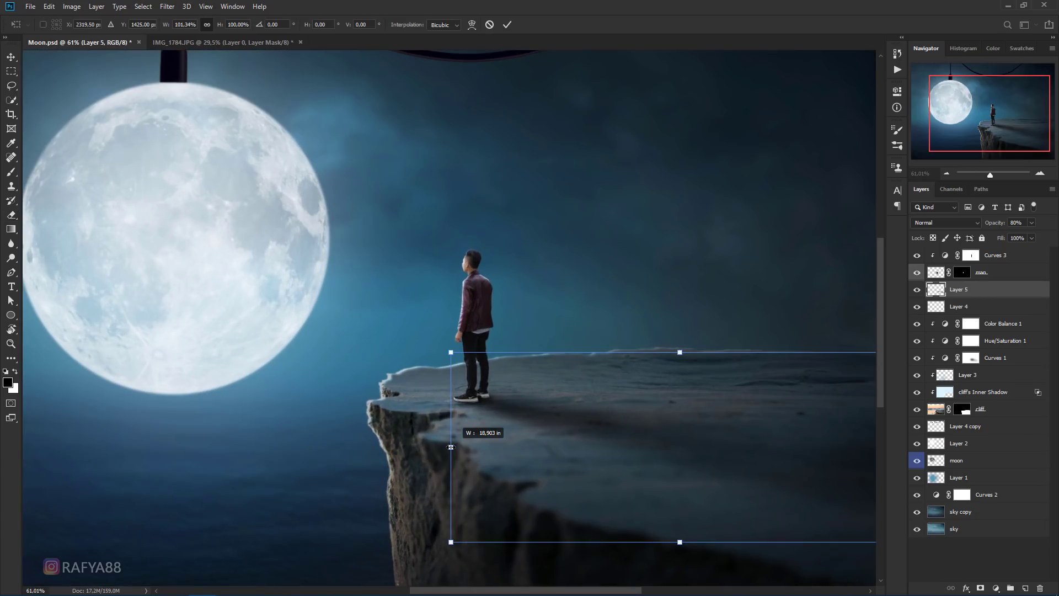
key(Return)
scroll(606, 394, down, 3)
Return to the Eraser and enlarge its brush.
key(e)
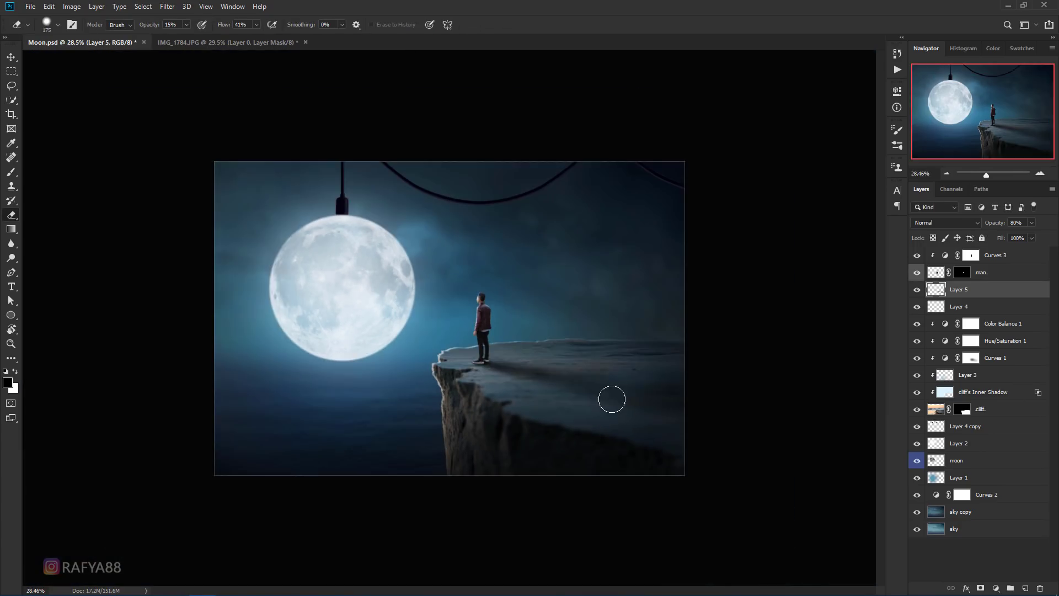
scroll(611, 398, down, 1)
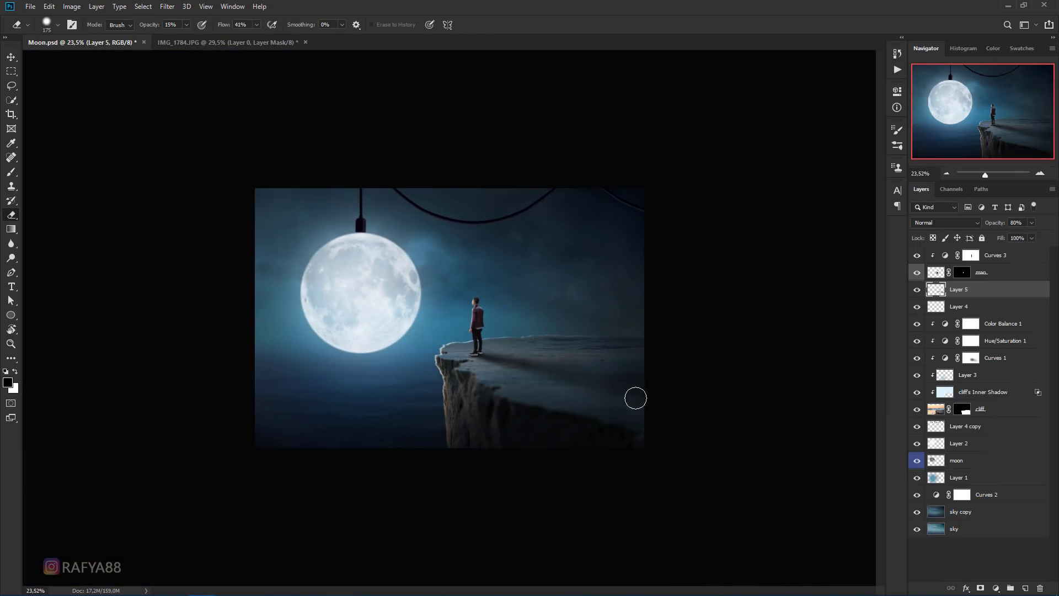
key(bracketright)
key(bracketright)
scroll(487, 393, up, 3)
key(bracketright)
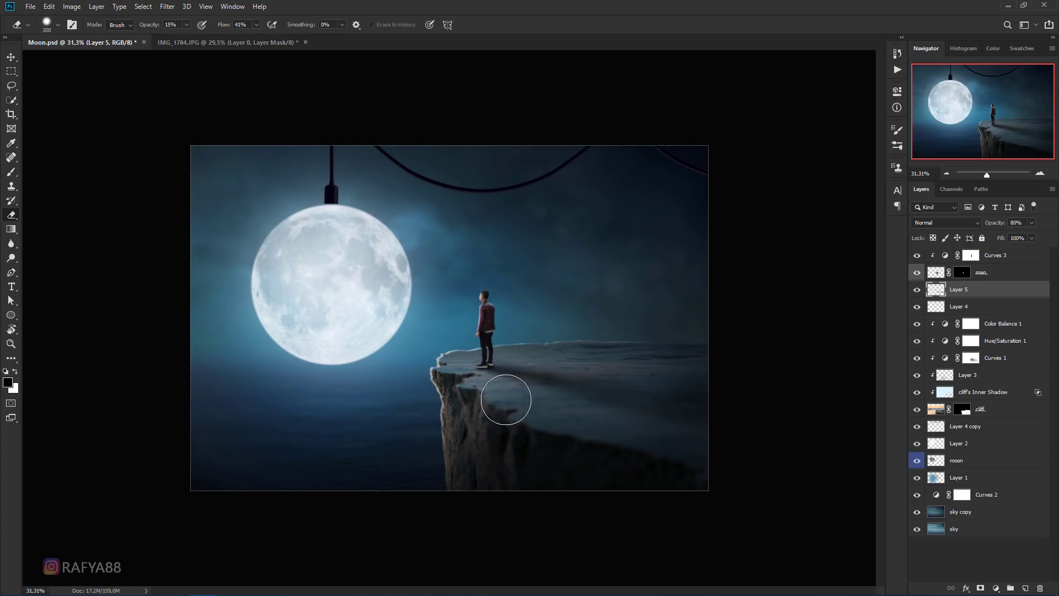
scroll(525, 432, up, 3)
scroll(700, 379, down, 4)
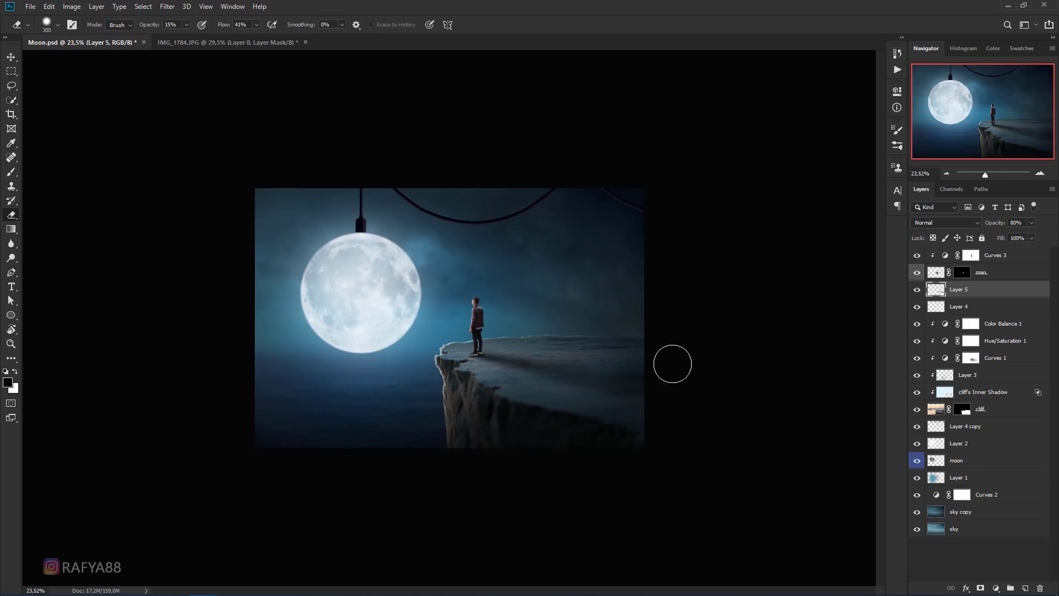
Toggle Layer 5's visibility off and on to compare the shadow.
click(916, 289)
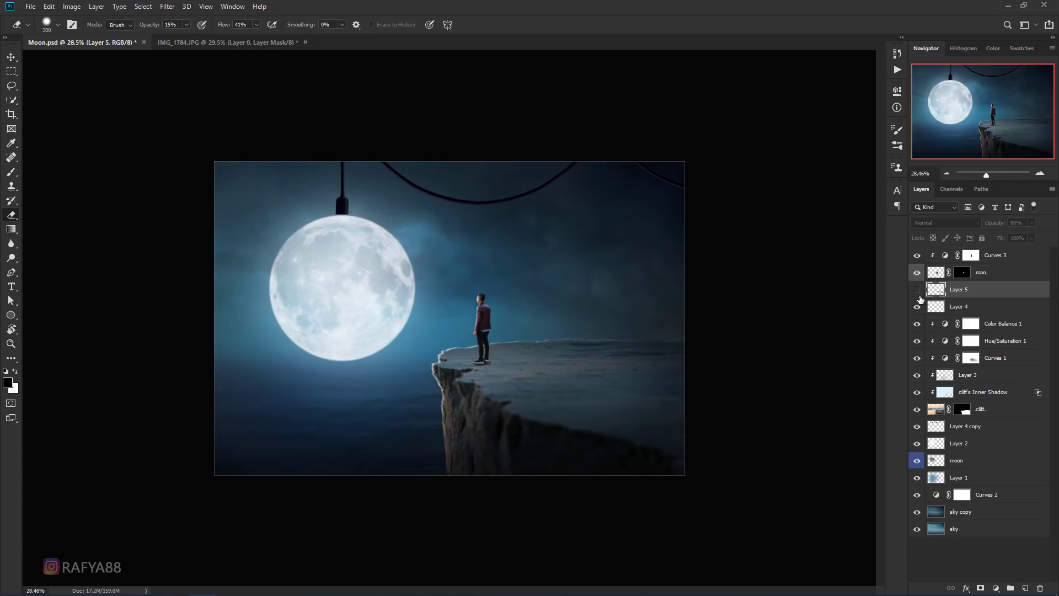
click(917, 290)
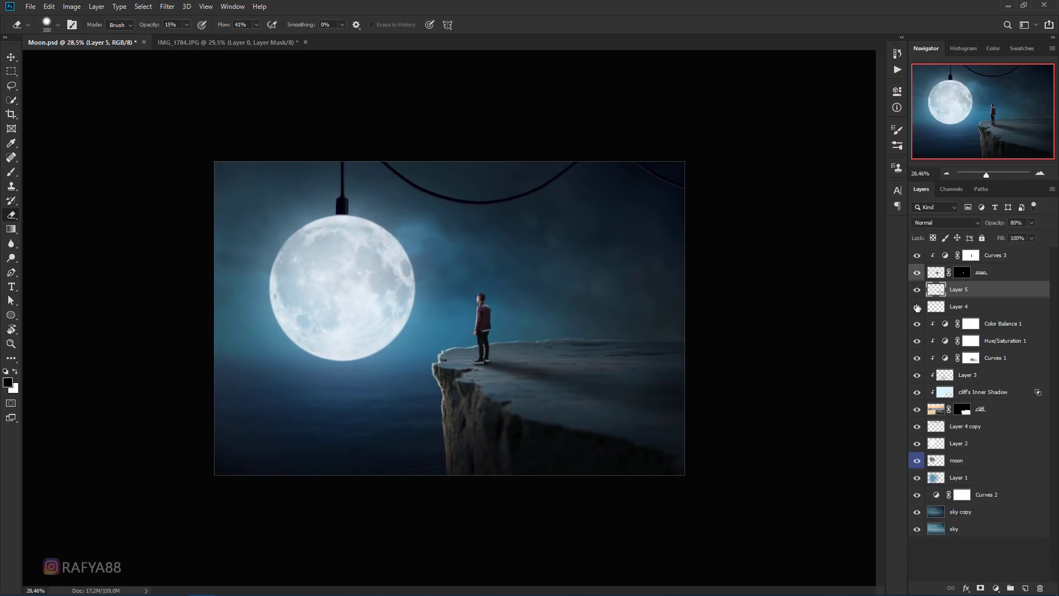
scroll(607, 280, down, 2)
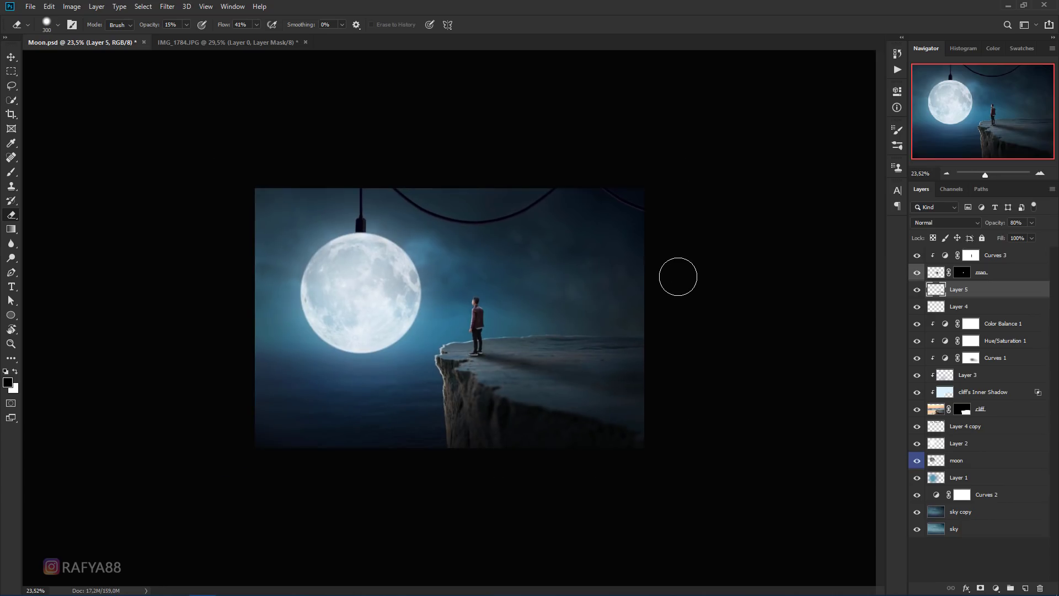
scroll(503, 283, up, 1)
scroll(552, 298, up, 2)
scroll(540, 309, up, 4)
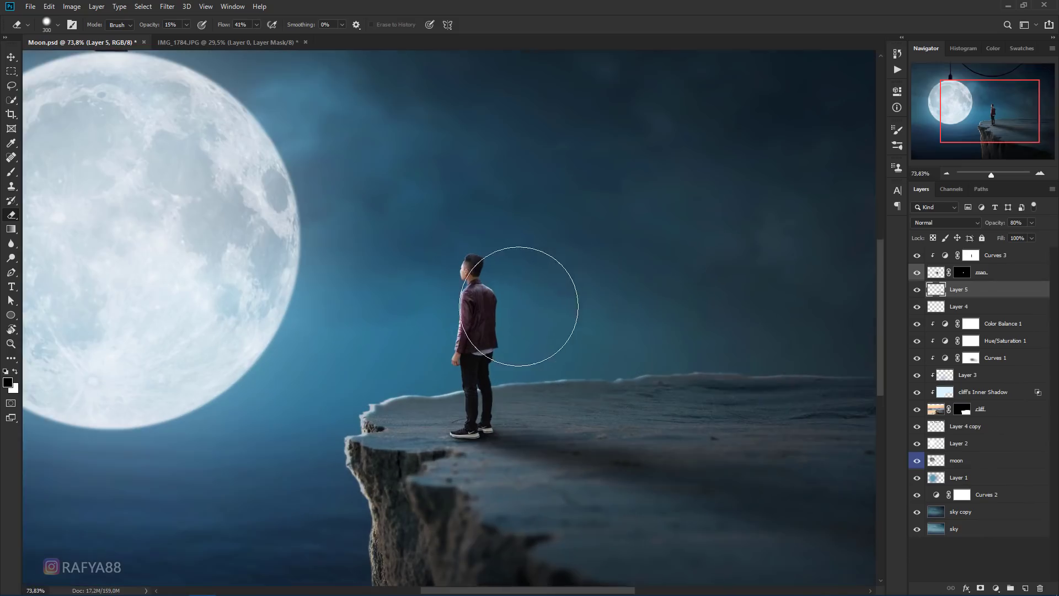
Add a light-blue Color Dodge Inner Shadow to the man at 167°, distance 2, small size.
click(982, 272)
drag(988, 272, 773, 296)
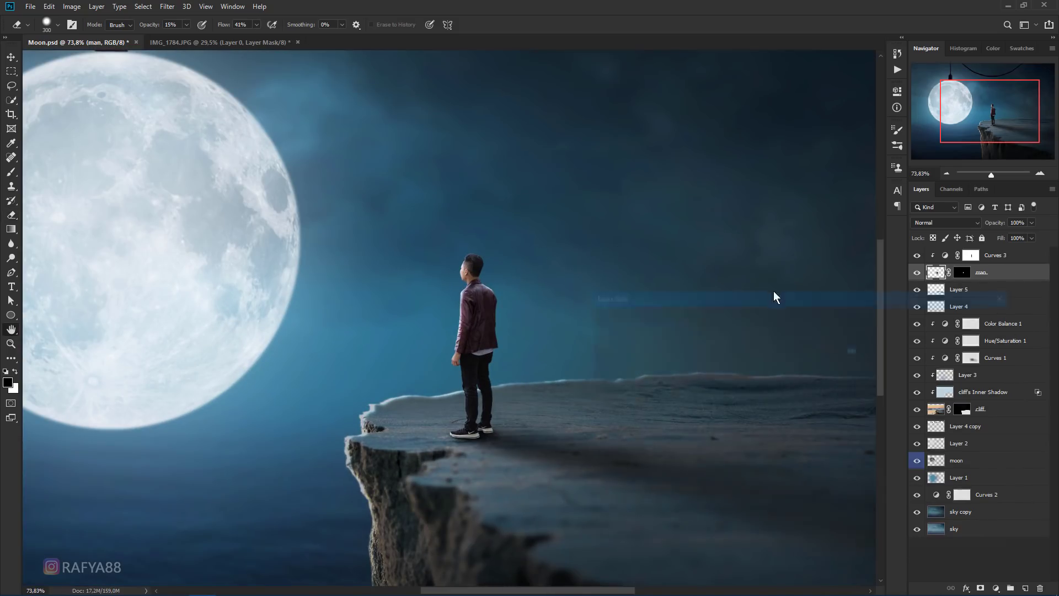
click(616, 404)
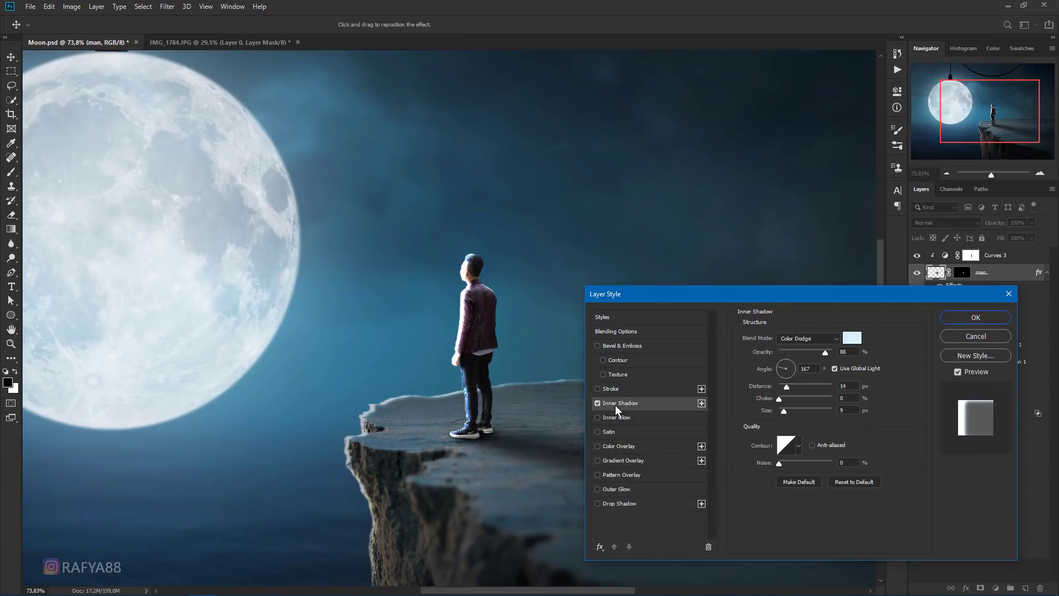
click(777, 366)
drag(782, 411, 778, 386)
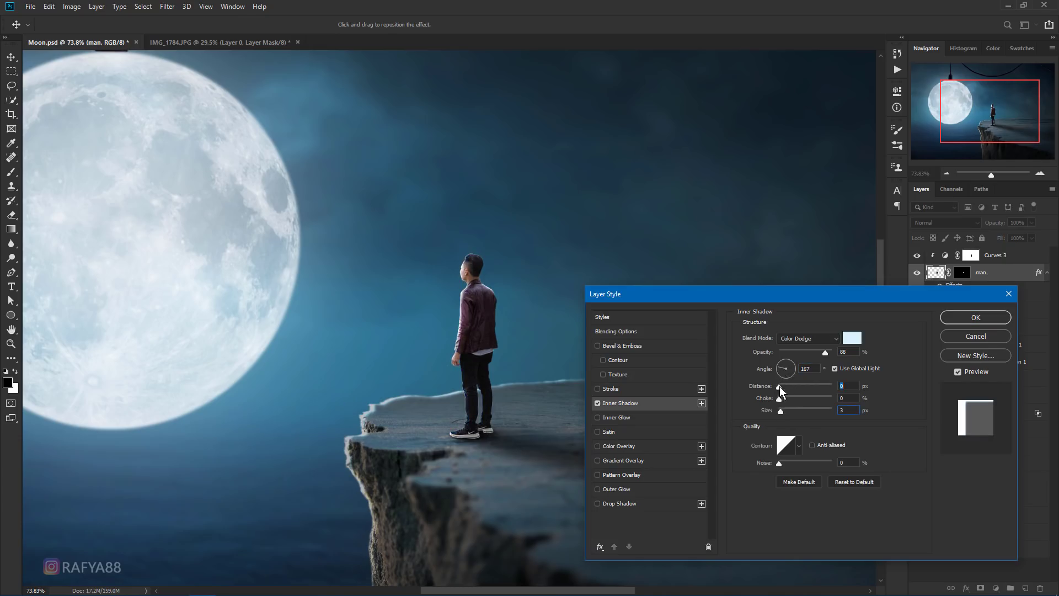
drag(779, 386, 781, 412)
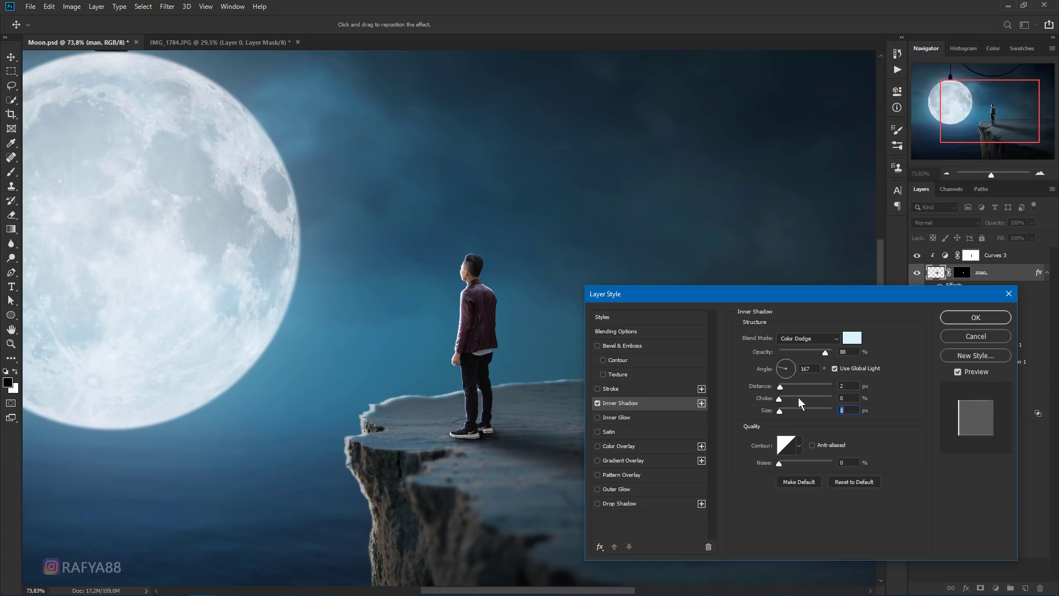
click(961, 319)
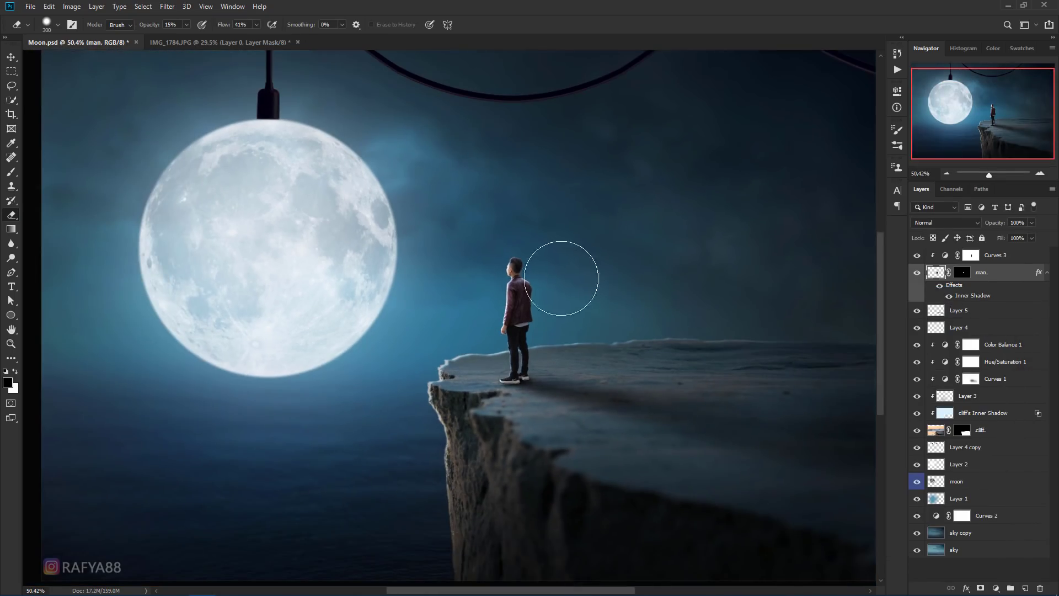
scroll(567, 279, down, 3)
scroll(564, 267, down, 1)
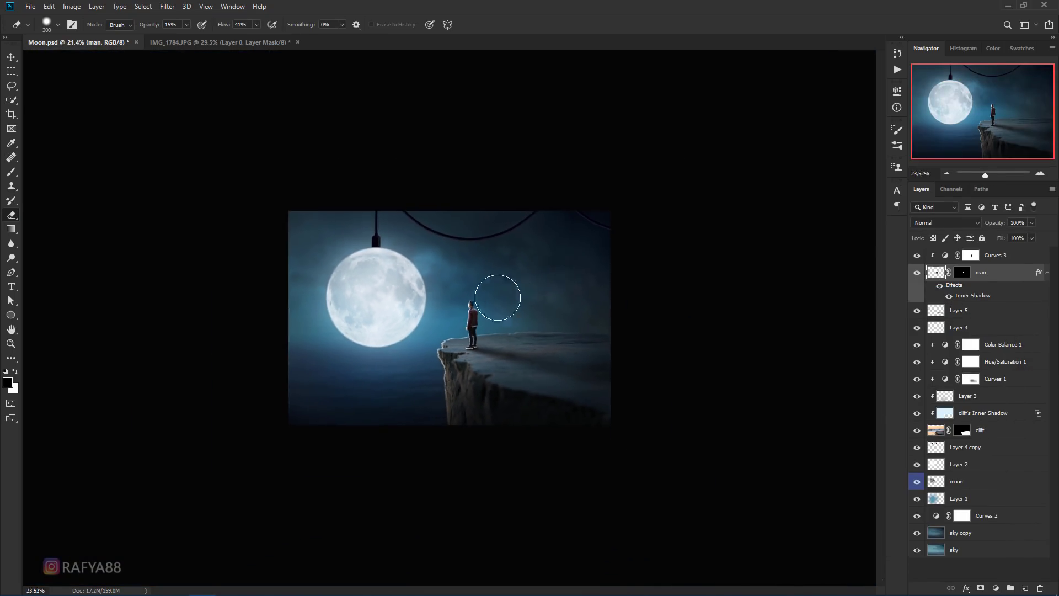
scroll(507, 292, up, 4)
scroll(555, 273, down, 2)
scroll(546, 261, down, 2)
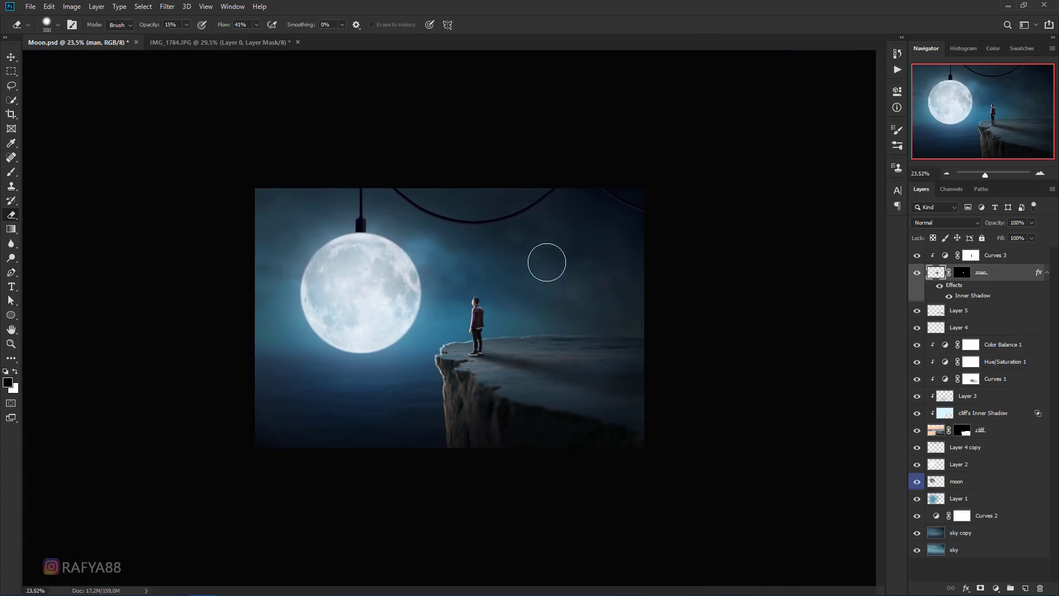
scroll(546, 260, down, 1)
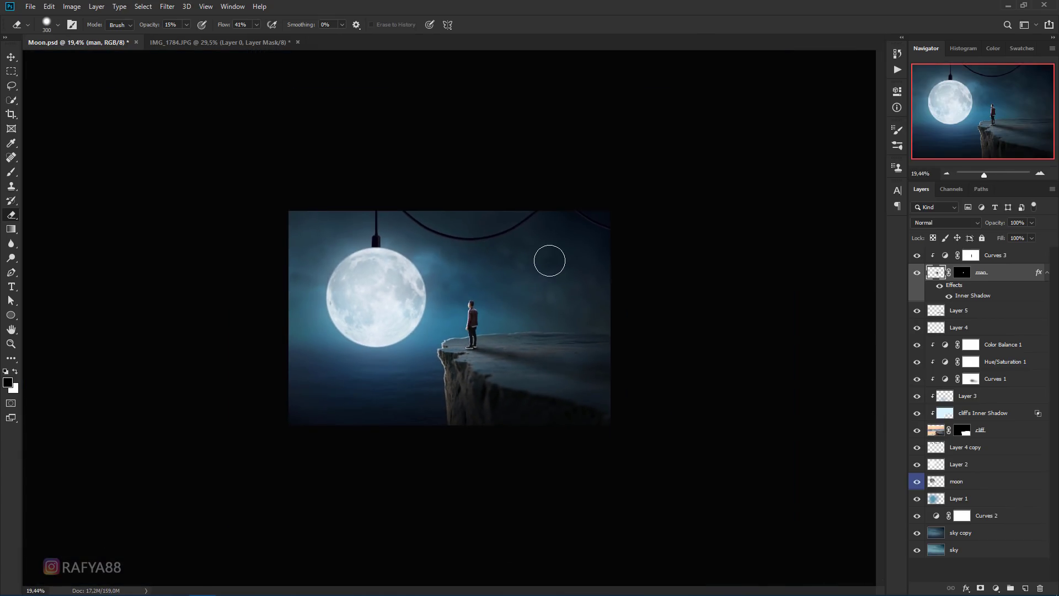
Select the cliff's Inner Shadow layer and switch to the Brush tool.
scroll(475, 359, up, 4)
scroll(504, 402, up, 1)
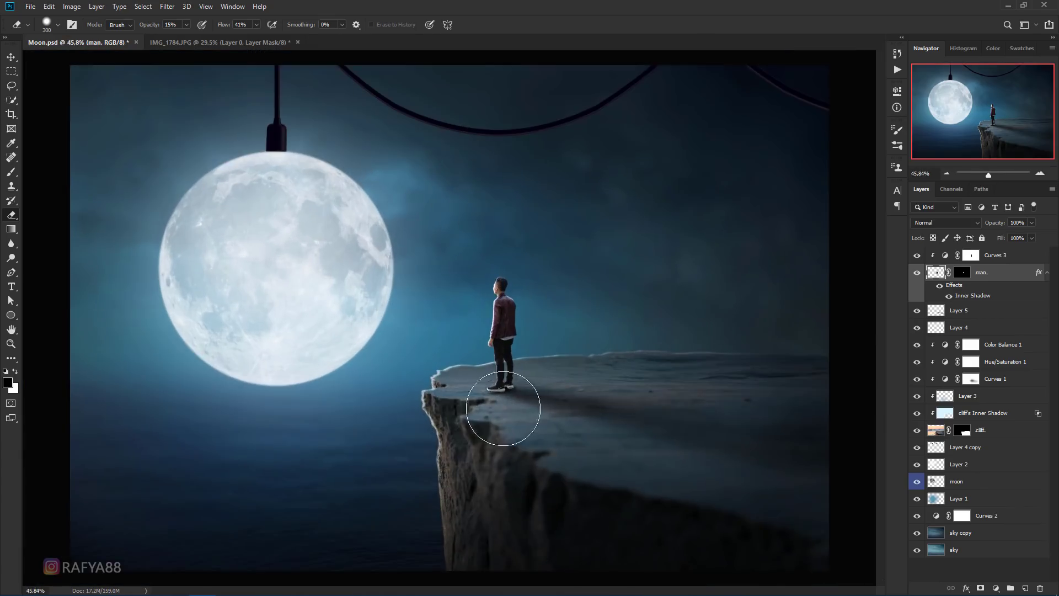
click(976, 414)
scroll(607, 419, up, 2)
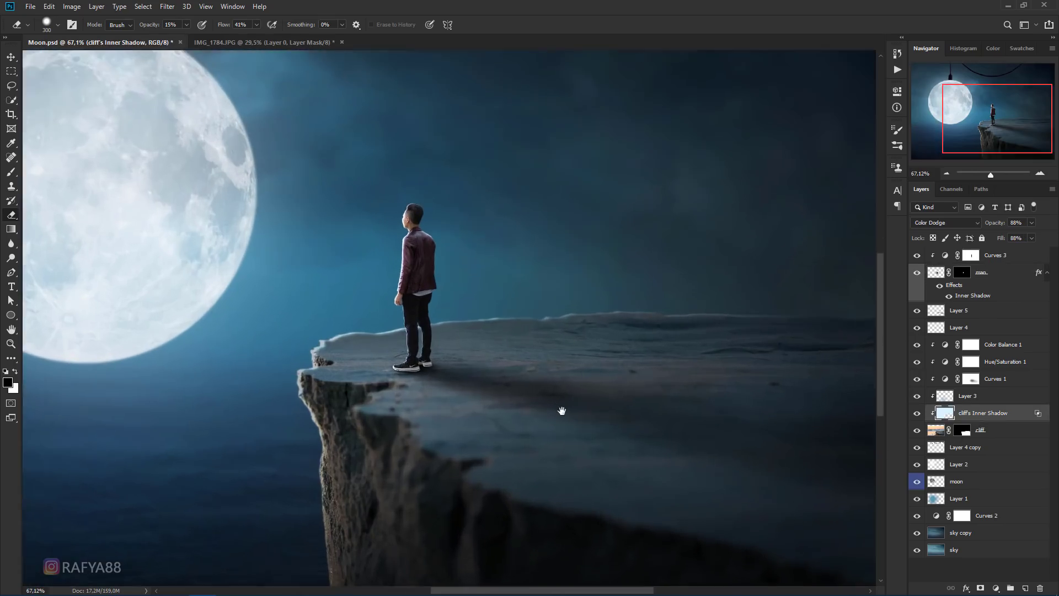
right_click(13, 170)
click(56, 171)
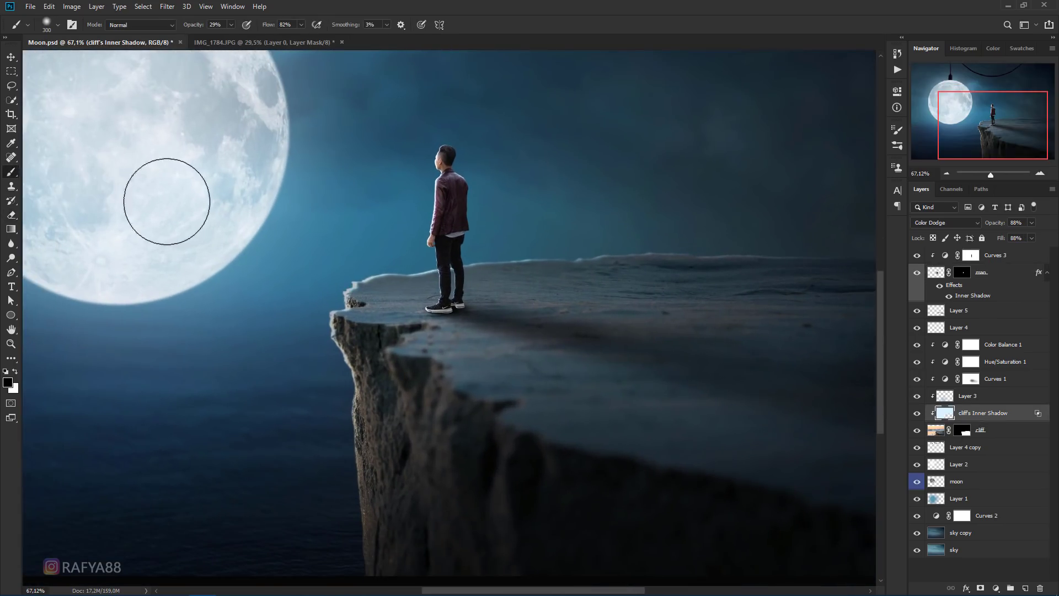
Set a small brush with light-blue paint colour at 67% opacity.
key(bracketleft)
key(bracketleft)
key(bracketleft)
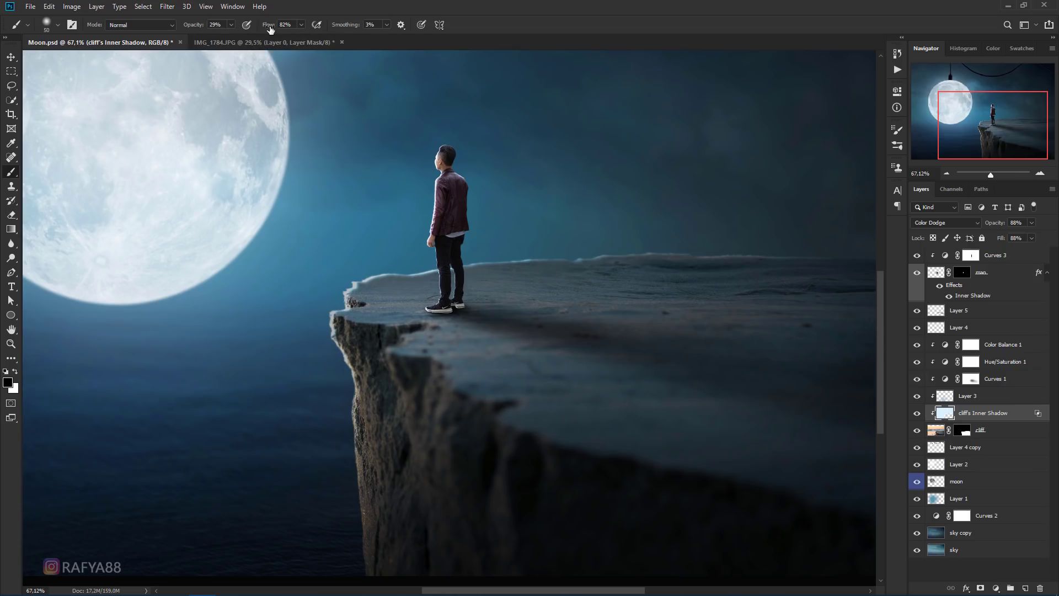
drag(269, 24, 259, 26)
drag(188, 25, 225, 26)
alt+click(314, 235)
click(7, 382)
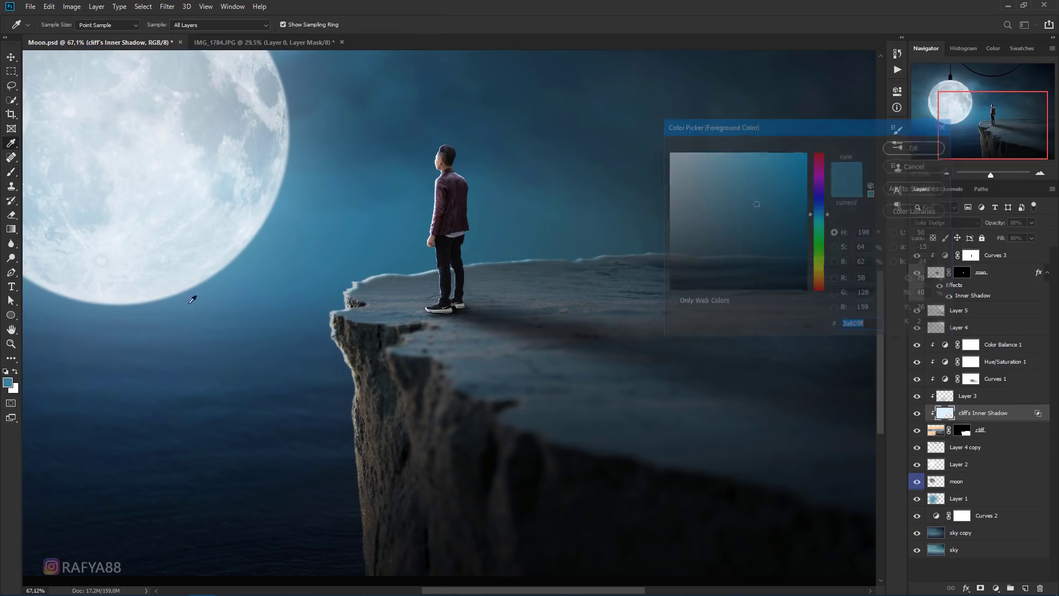
click(717, 160)
click(917, 147)
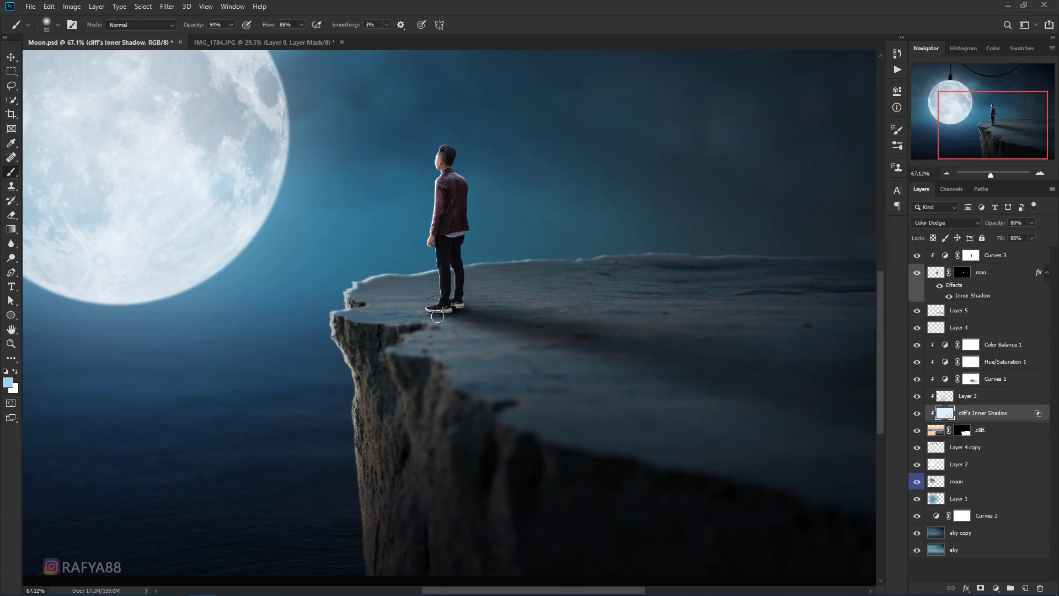
key(bracketleft)
drag(199, 26, 183, 28)
Try light-blue strokes along the cliff's left and top-left edges, then undo them.
drag(392, 354, 422, 422)
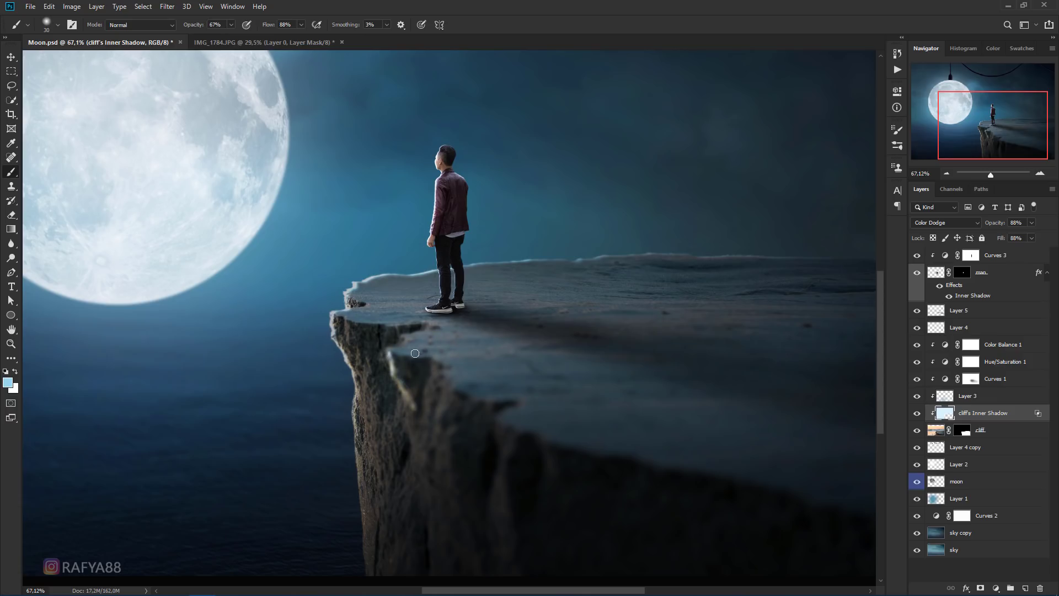
key(ctrl+z)
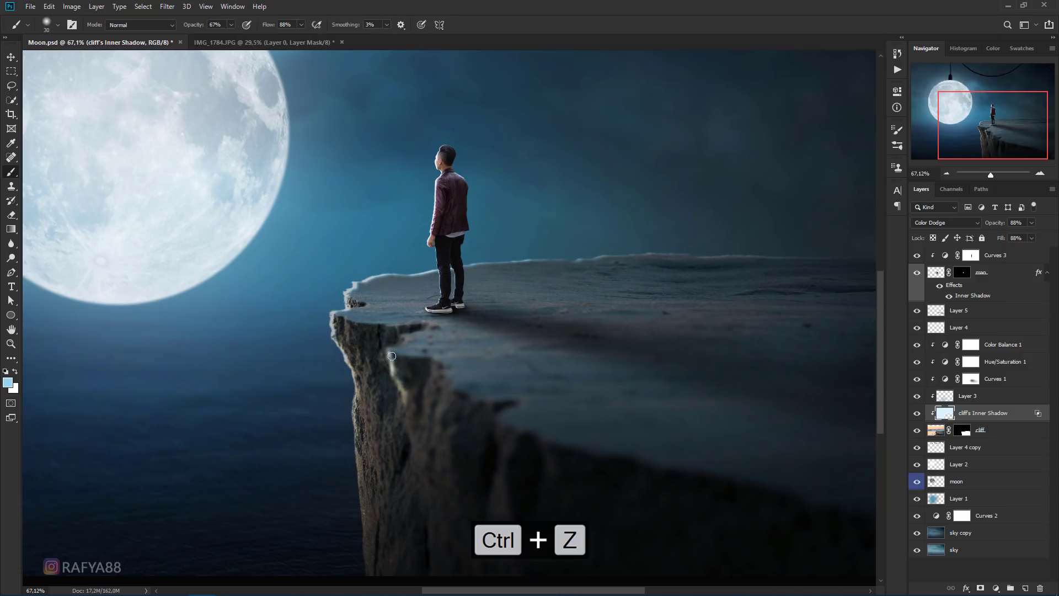
drag(344, 320, 387, 335)
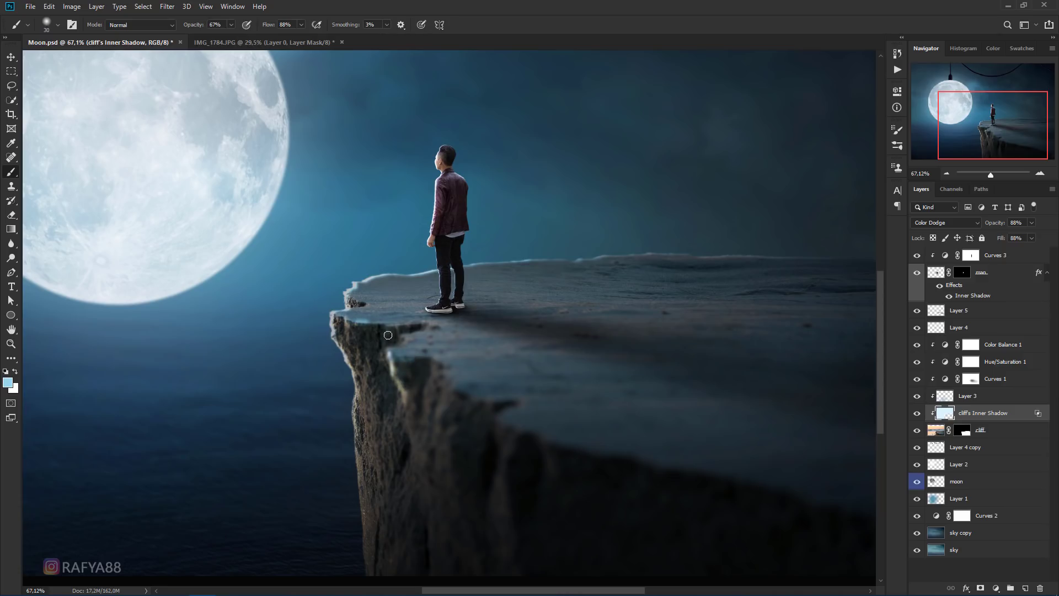
key(ctrl+z)
Lower the brush to 27% opacity and 25% flow and adjust its size.
key(2)
key(7)
key(shift+2)
key(shift+5)
key(Return)
key(bracketright)
key(bracketright)
key(bracketright)
key(bracketleft)
key(bracketleft)
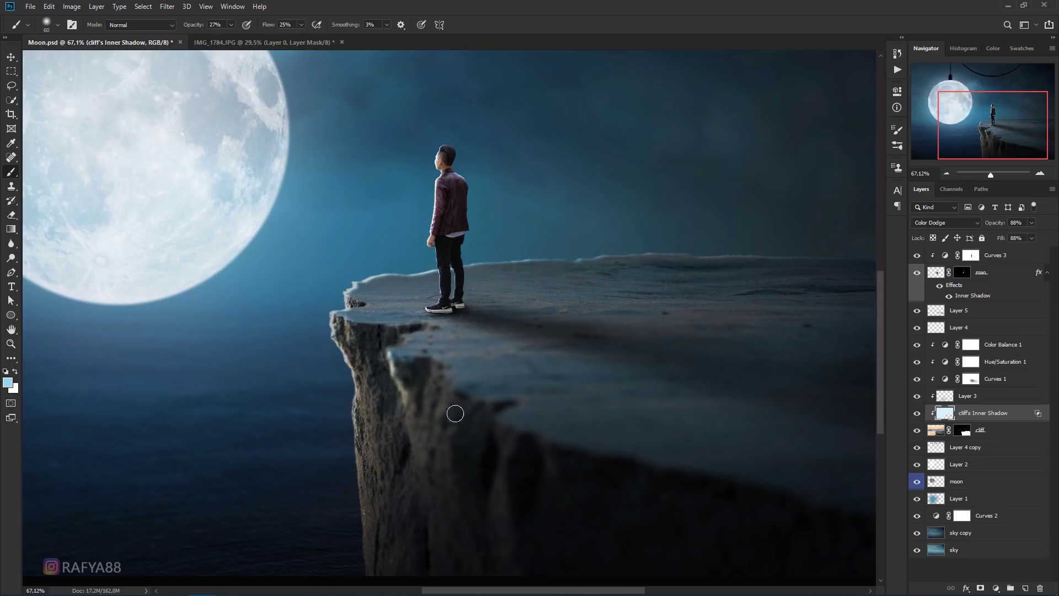
scroll(350, 332, down, 8)
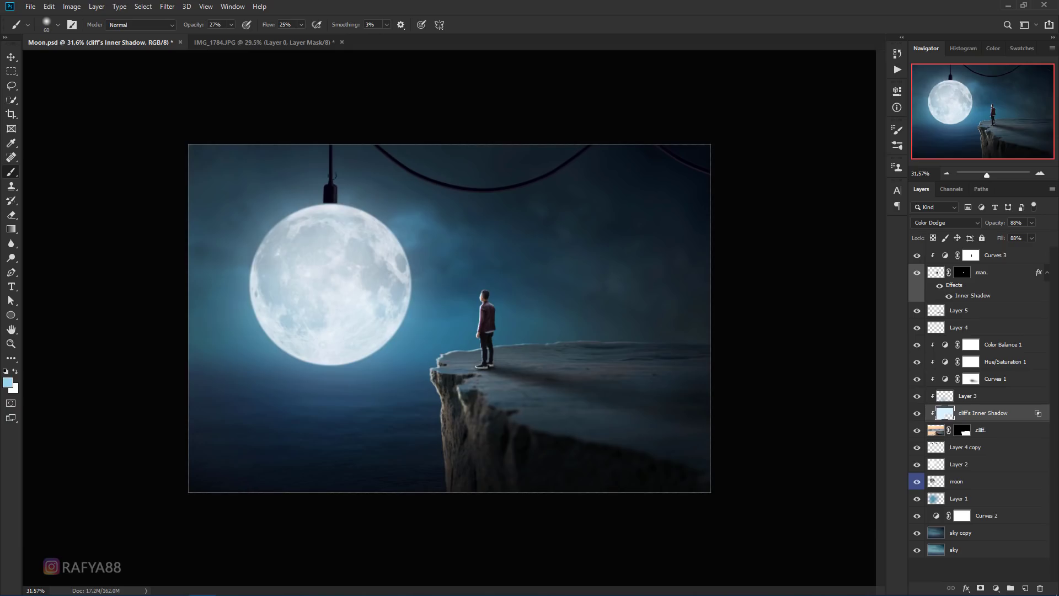
Compare the lighting layer on and off, then paint a faint highlight along the cliff's top edge.
drag(199, 29, 218, 48)
scroll(482, 458, down, 2)
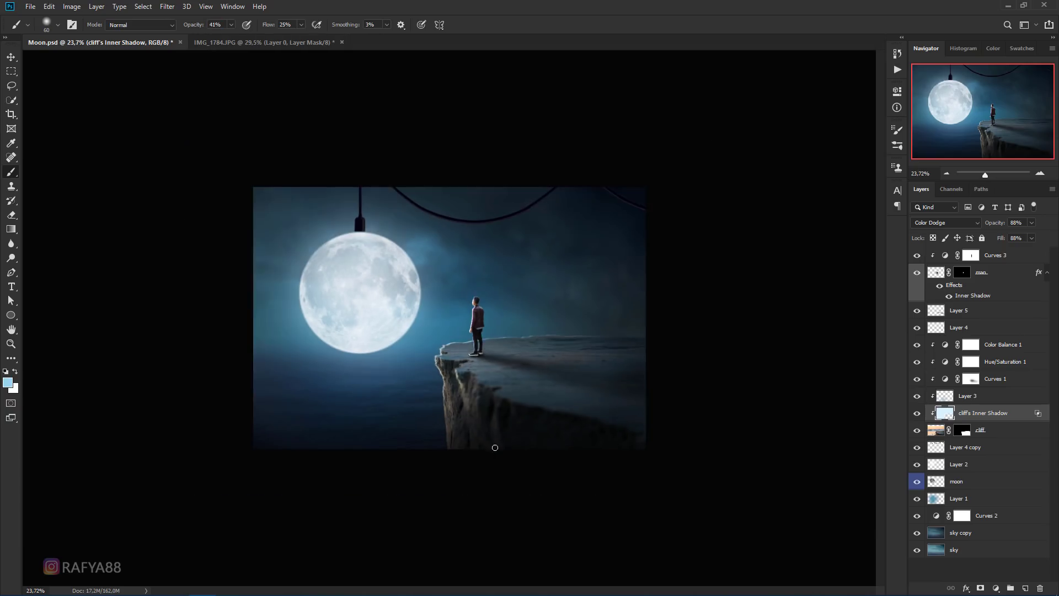
scroll(501, 445, down, 1)
scroll(496, 436, up, 2)
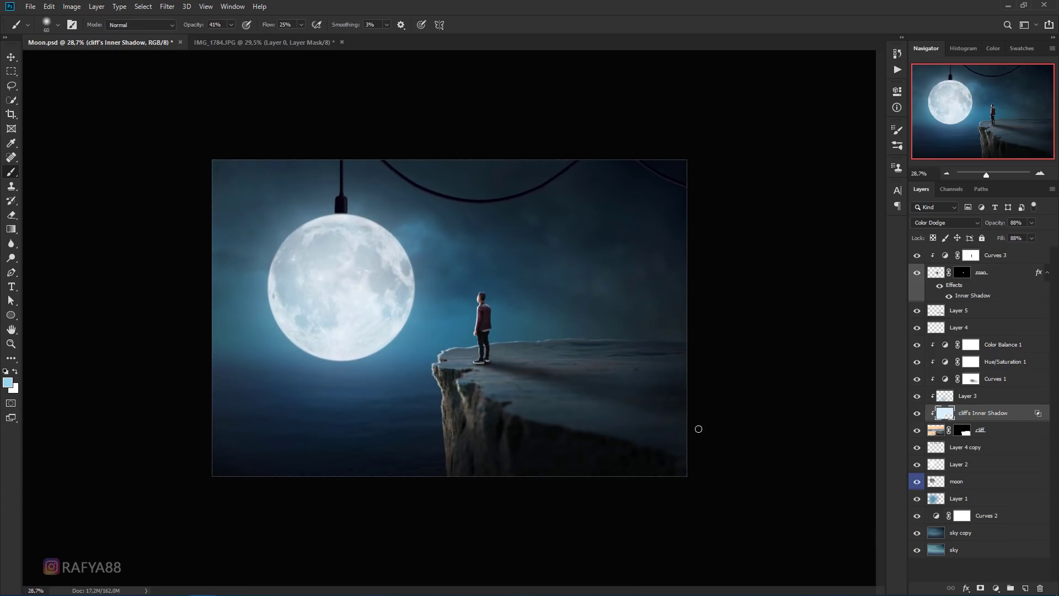
click(917, 413)
scroll(520, 382, up, 1)
key(ctrl+z)
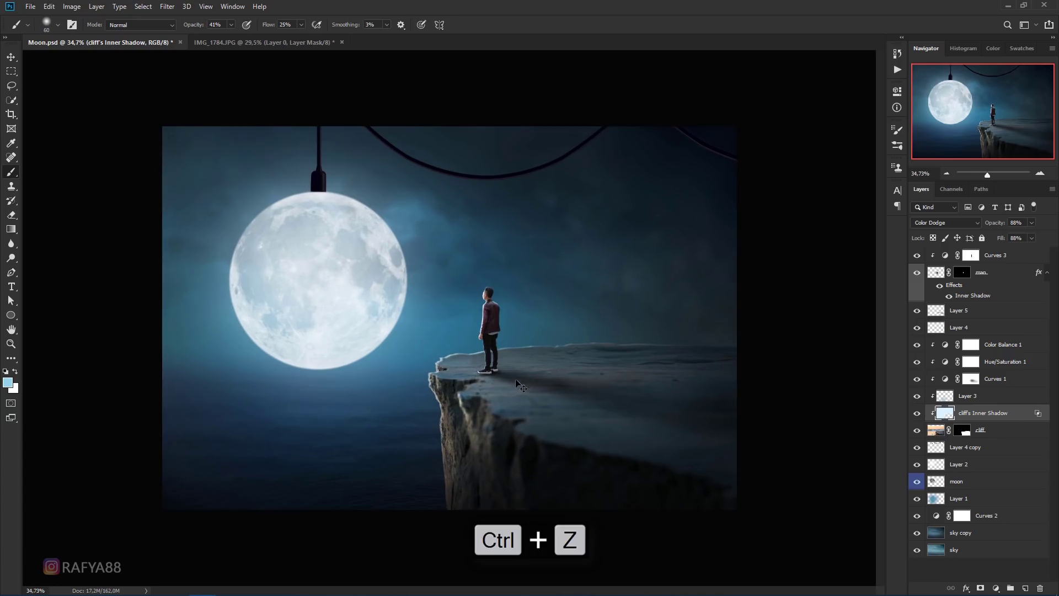
scroll(521, 382, up, 1)
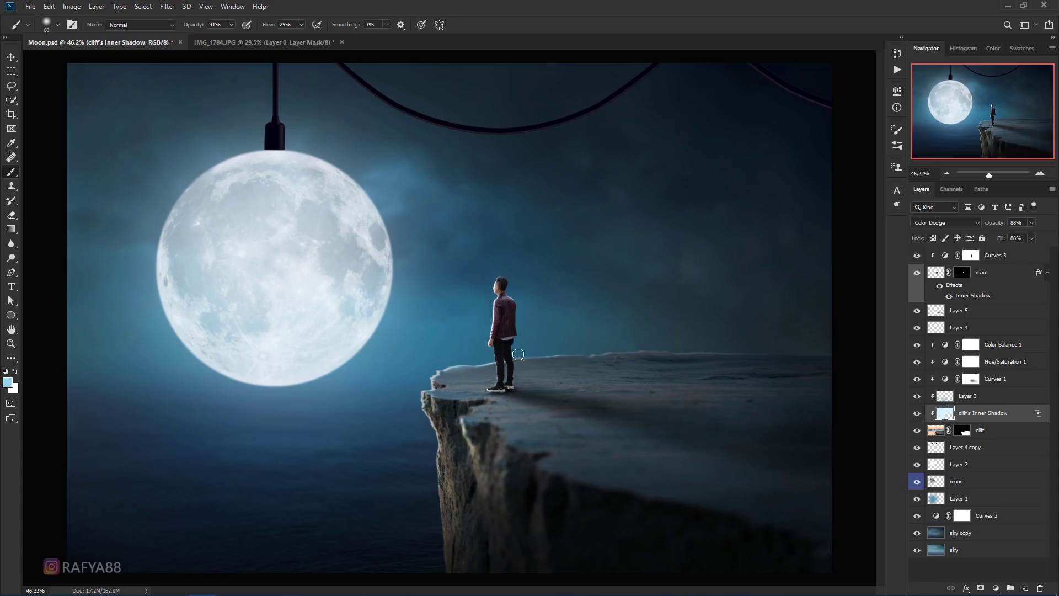
drag(521, 355, 589, 355)
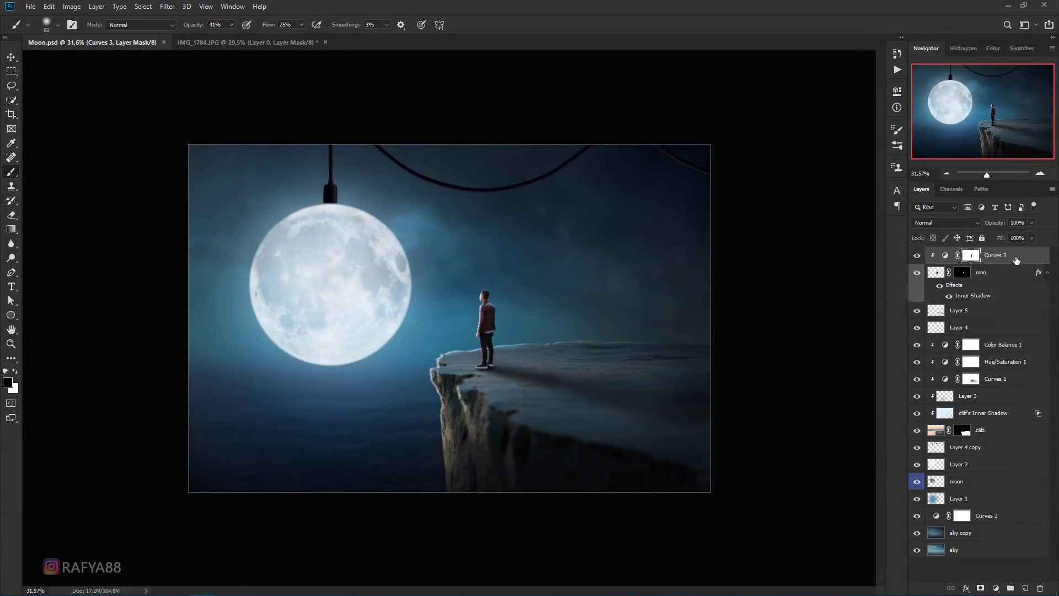
Stamp all visible layers into a new top Layer 6 and start an Iris Blur on it.
key(ctrl+shift+alt+e)
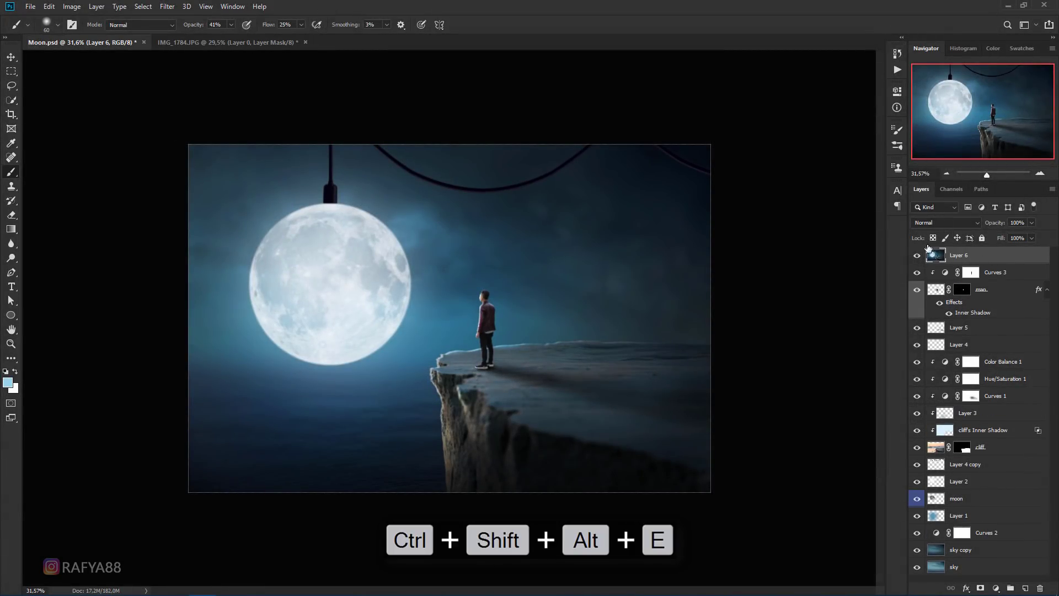
scroll(528, 282, up, 1)
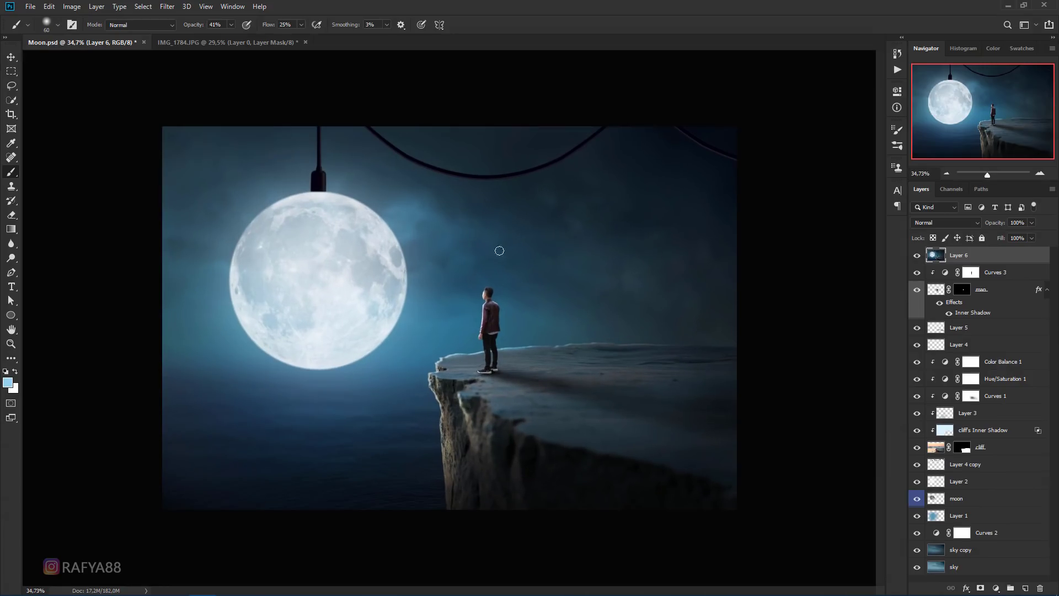
click(168, 6)
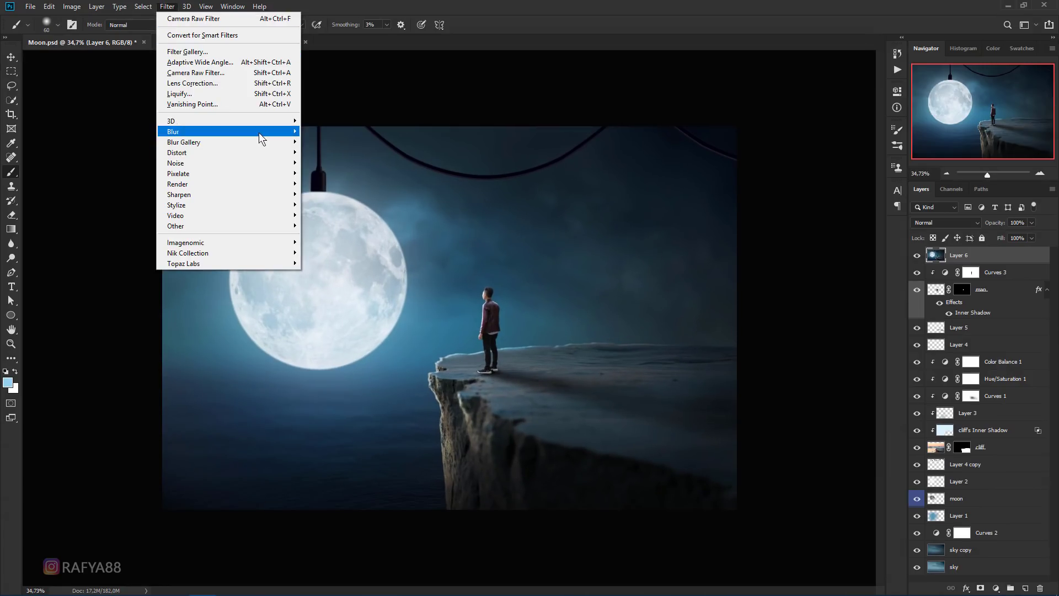
mouse_move(183, 141)
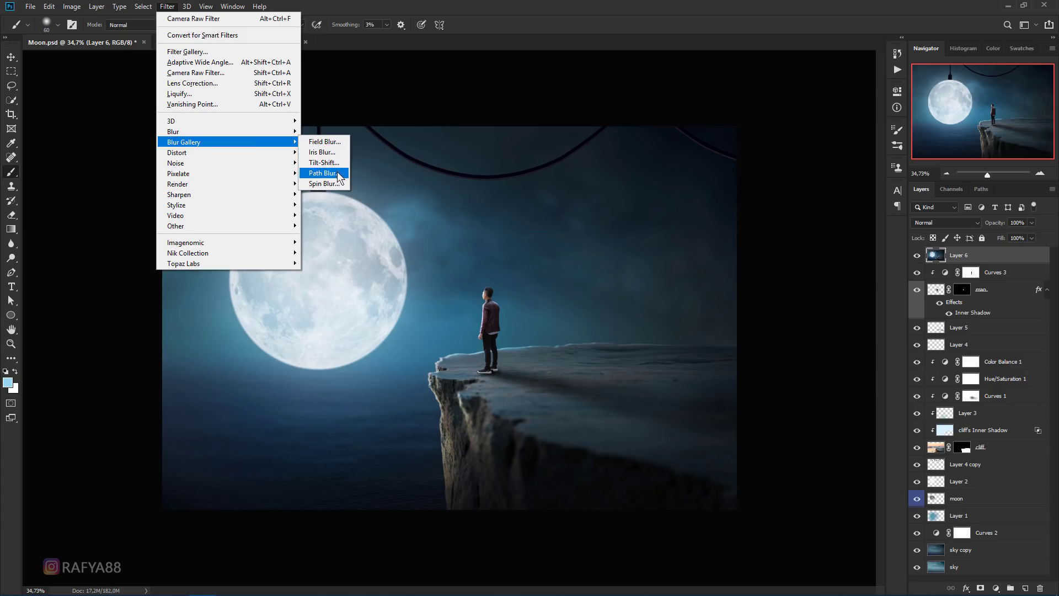
click(328, 152)
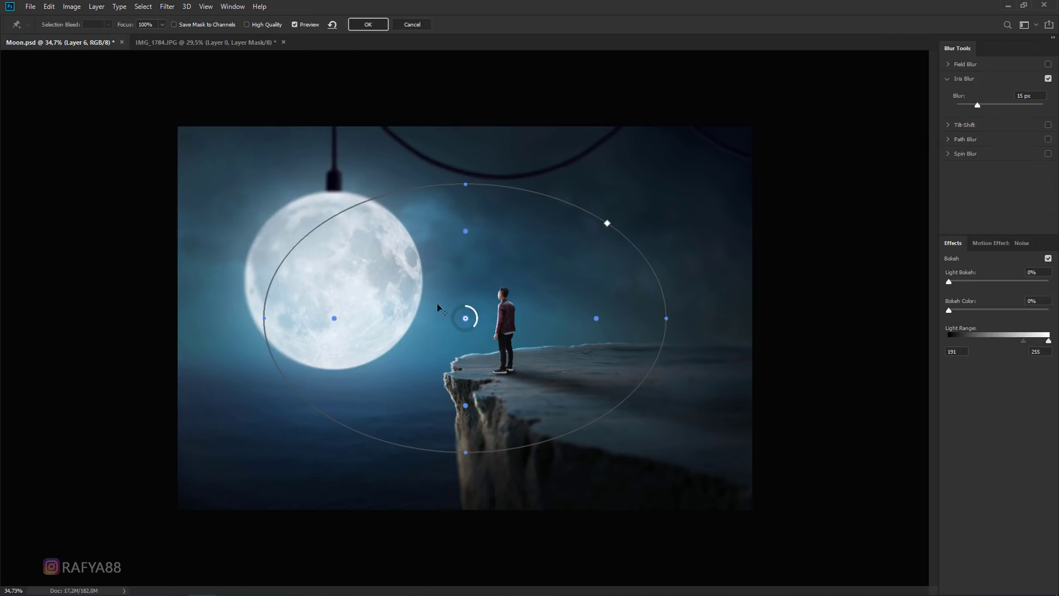
Shape the iris blur ellipse around the moon and apply it with an 18 px blur.
drag(466, 317, 373, 300)
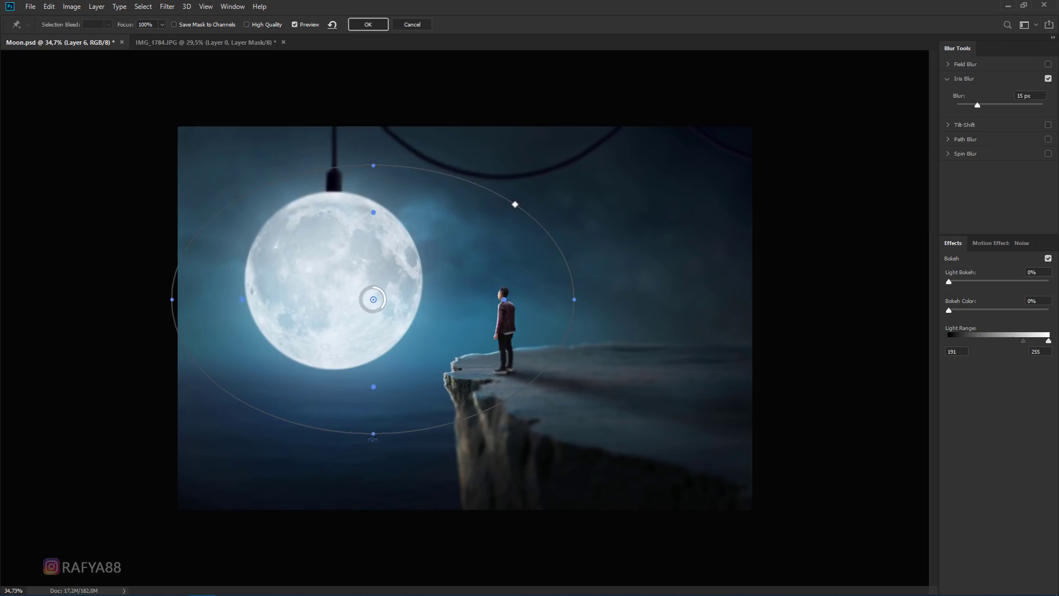
drag(373, 439, 367, 463)
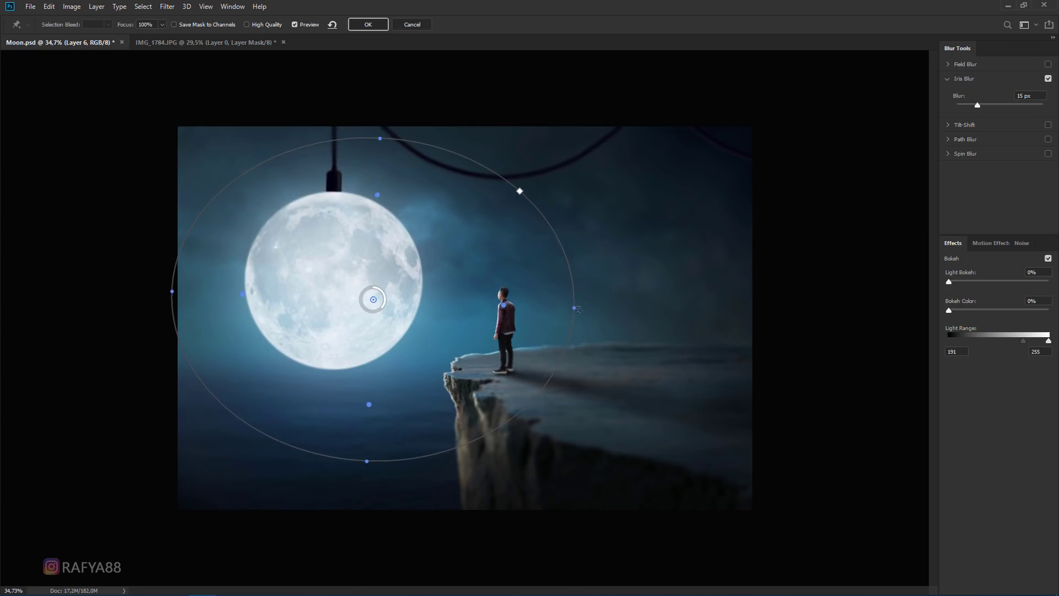
drag(578, 310, 744, 320)
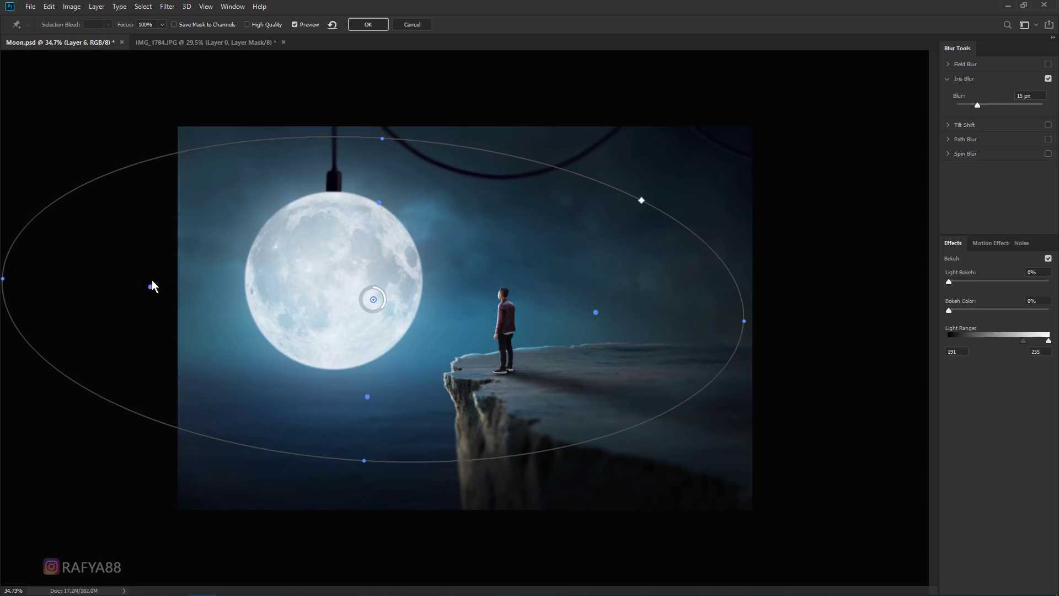
drag(373, 301, 362, 286)
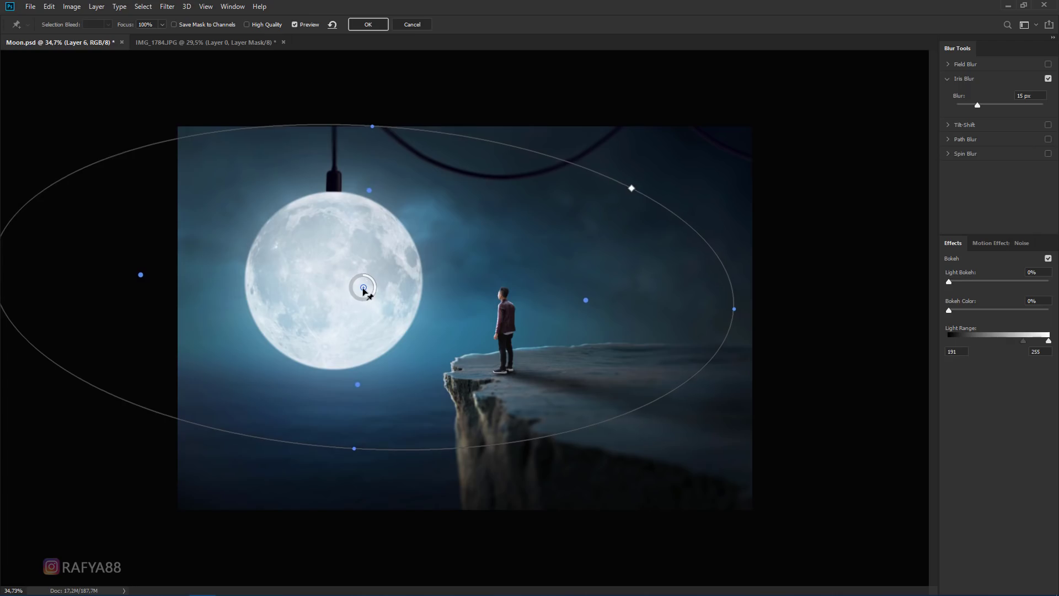
drag(348, 460, 331, 513)
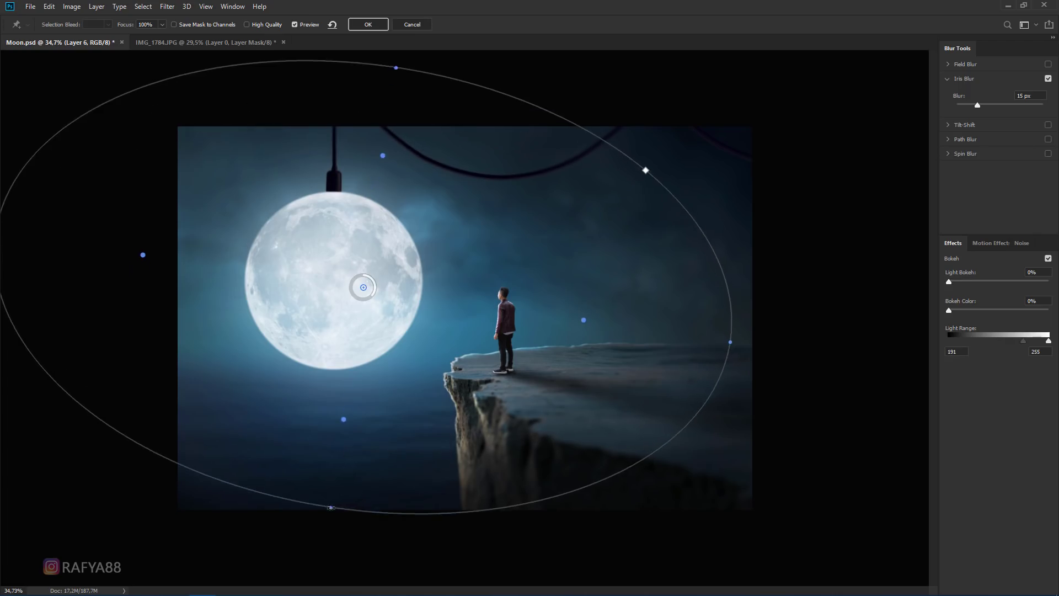
drag(365, 290, 362, 328)
drag(368, 234, 380, 213)
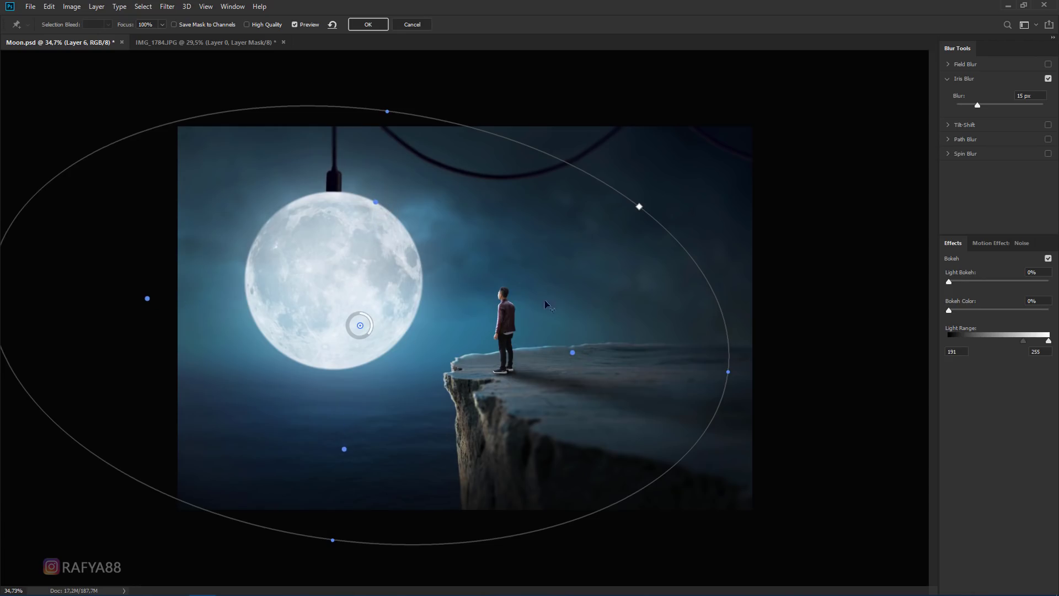
drag(387, 112, 391, 151)
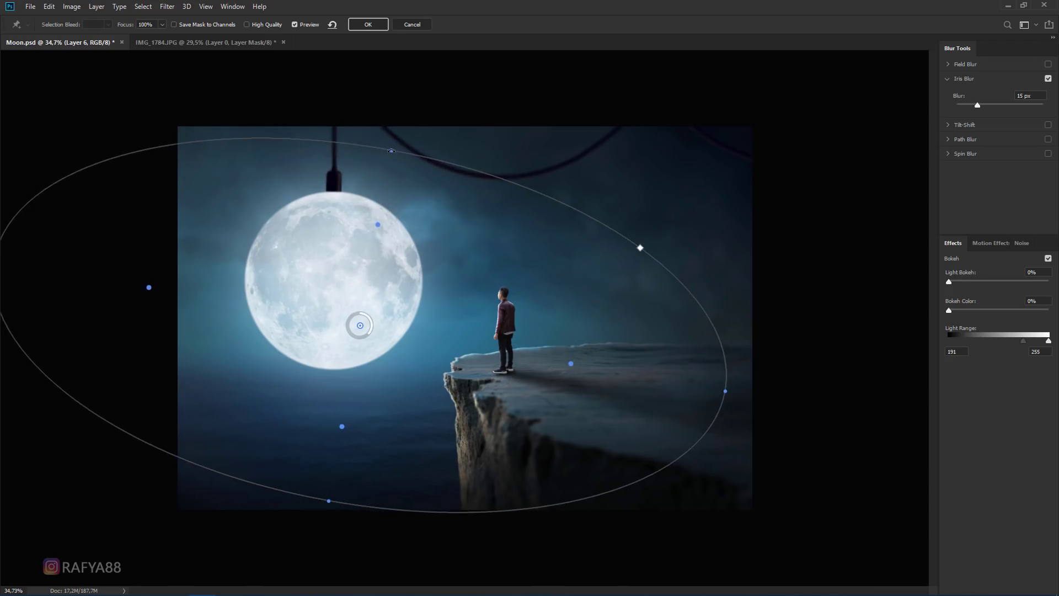
drag(725, 391, 798, 389)
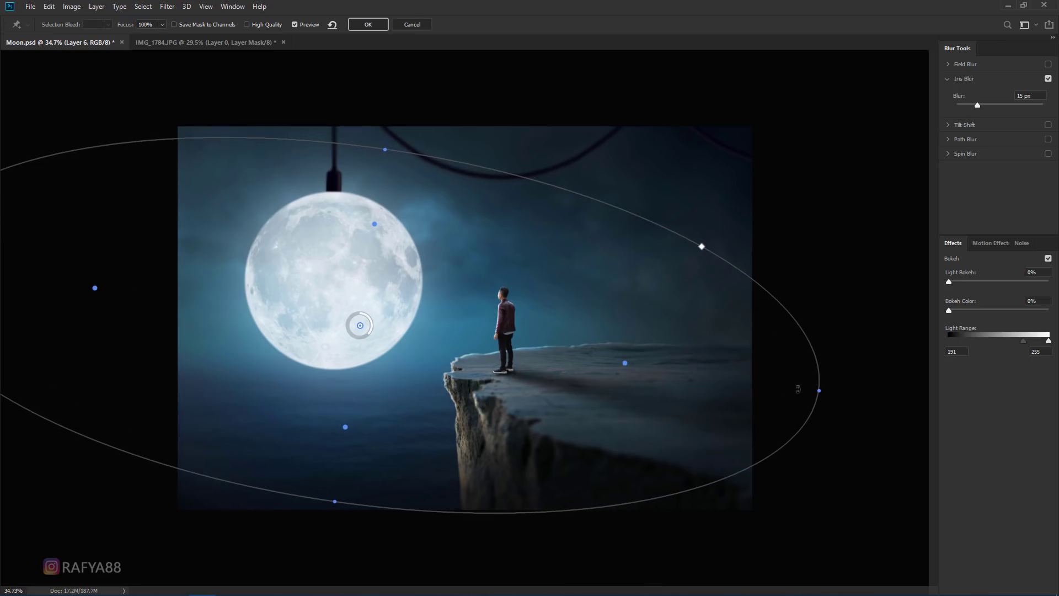
mouse_move(621, 366)
mouse_down()
mouse_move(649, 369)
mouse_move(592, 367)
mouse_up()
drag(986, 104, 973, 108)
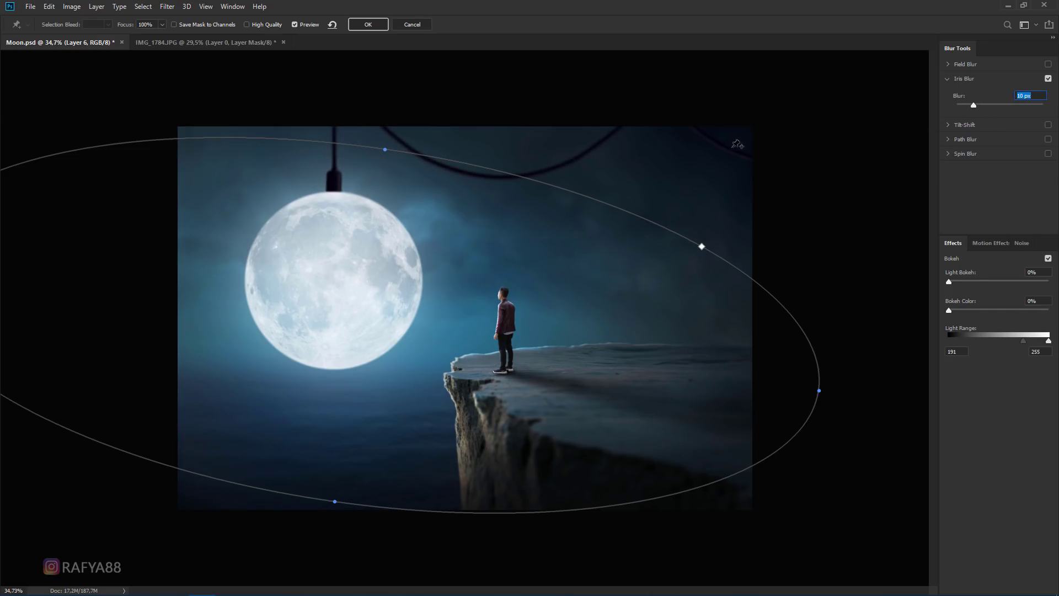
click(368, 25)
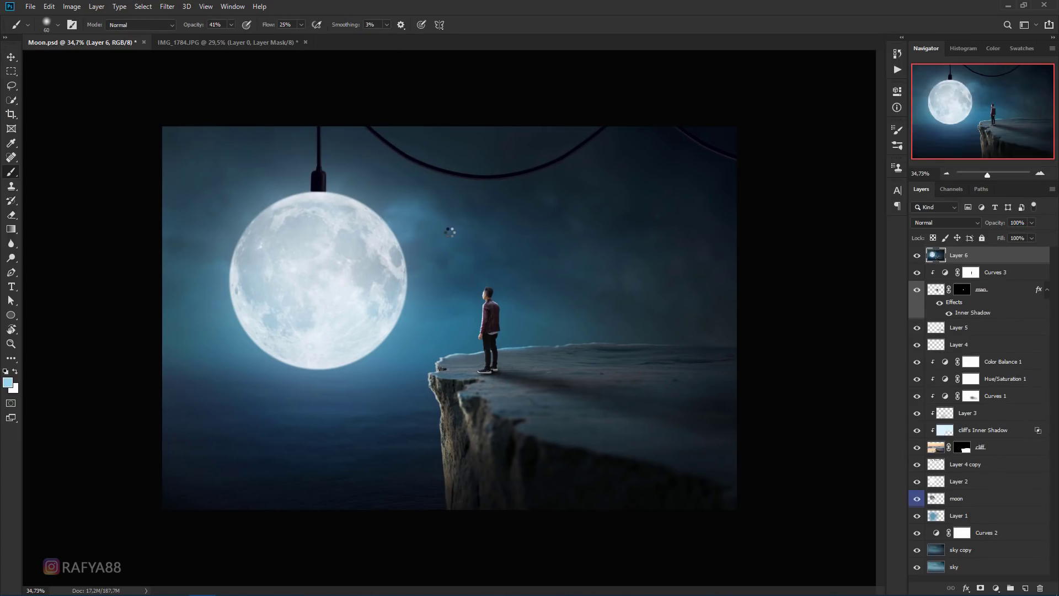
Add a Curves adjustment layer, raising the Blue black point and lowering the Blue white point.
scroll(454, 228, down, 1)
scroll(454, 228, down, 2)
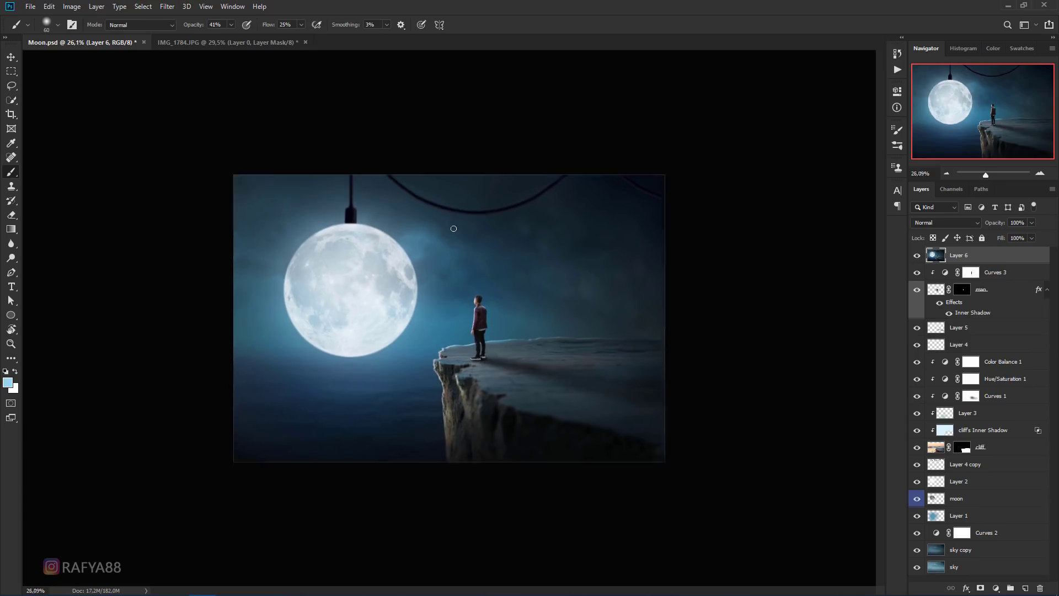
scroll(453, 228, up, 1)
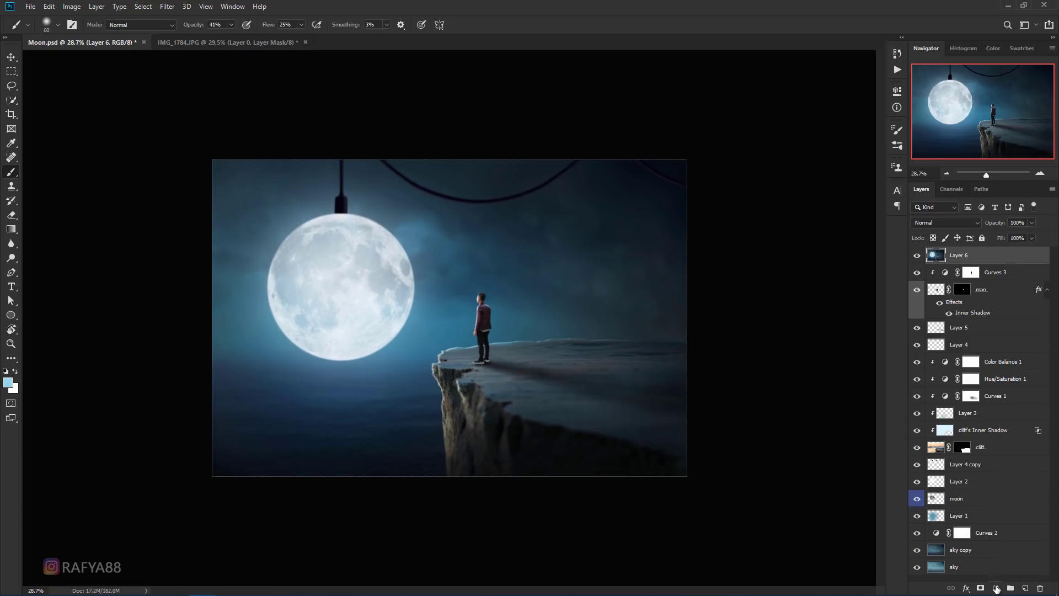
click(996, 588)
click(1011, 444)
click(786, 138)
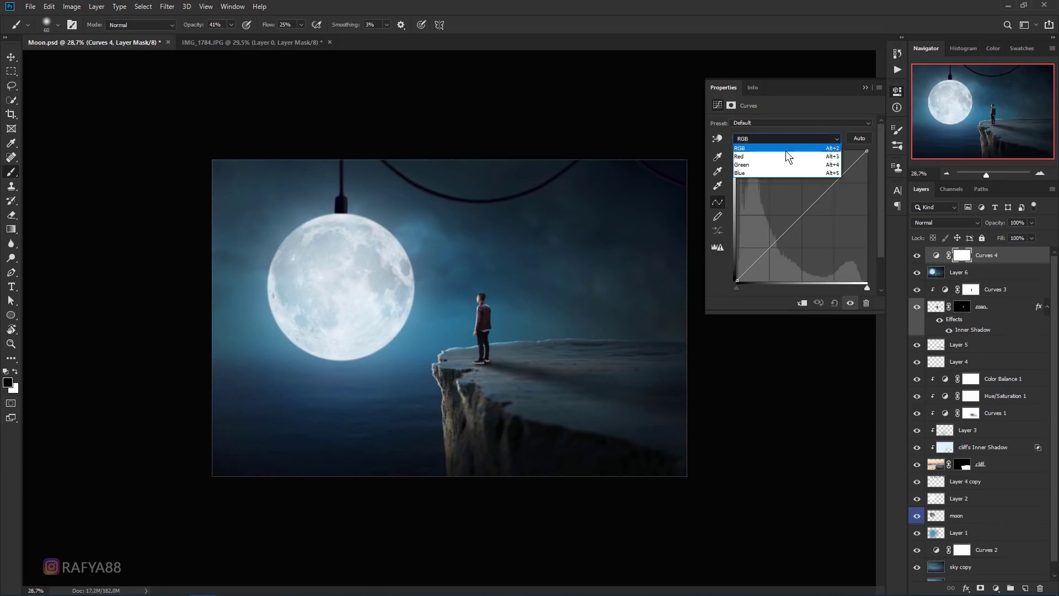
click(783, 169)
drag(737, 279, 736, 272)
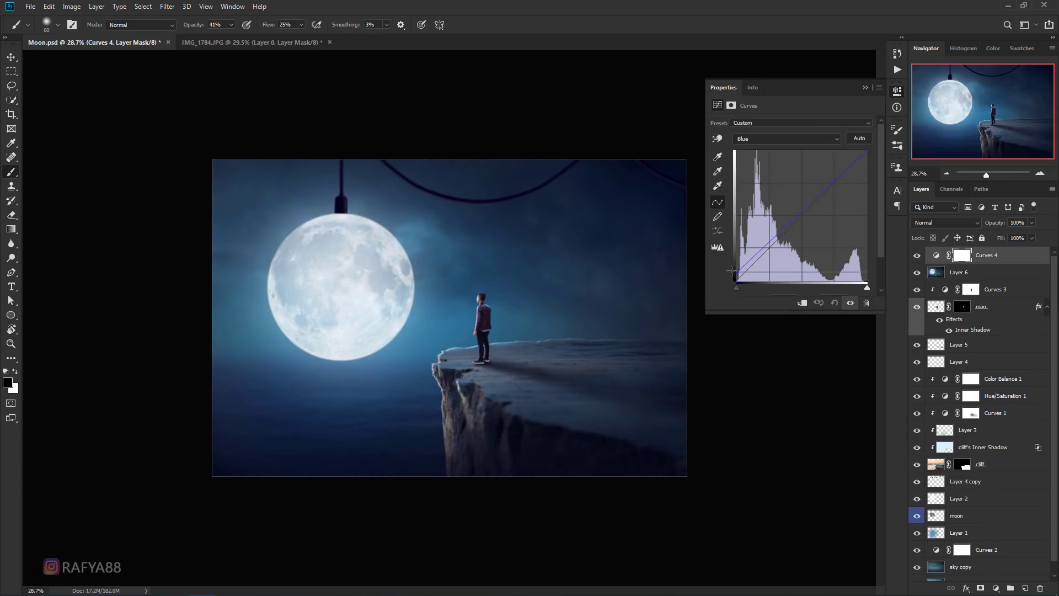
drag(866, 151, 870, 160)
drag(737, 272, 734, 270)
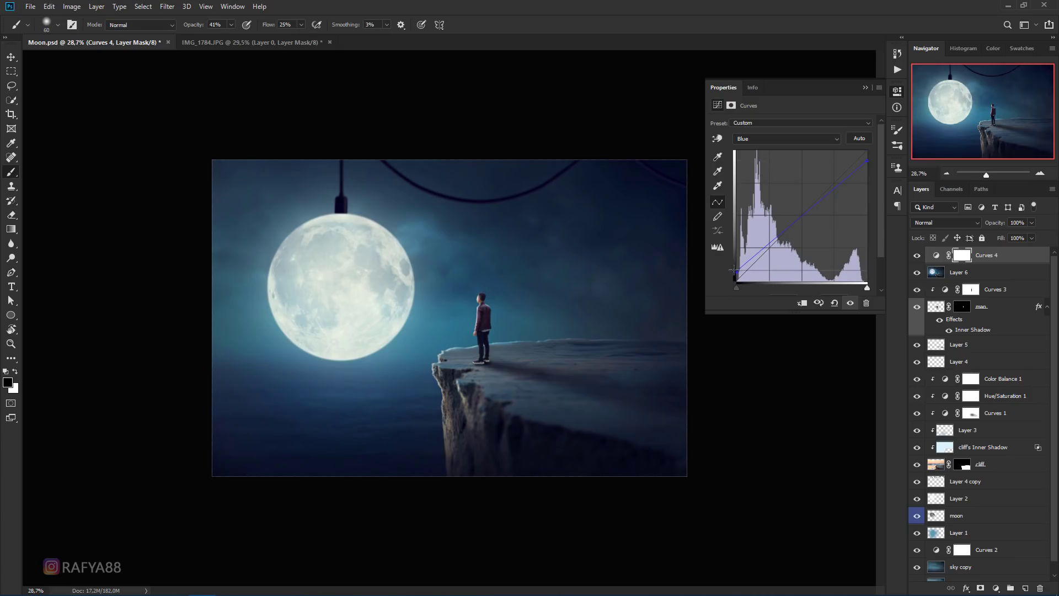
Lift the Red channel's black point slightly and collapse the curve Properties.
click(781, 139)
click(775, 159)
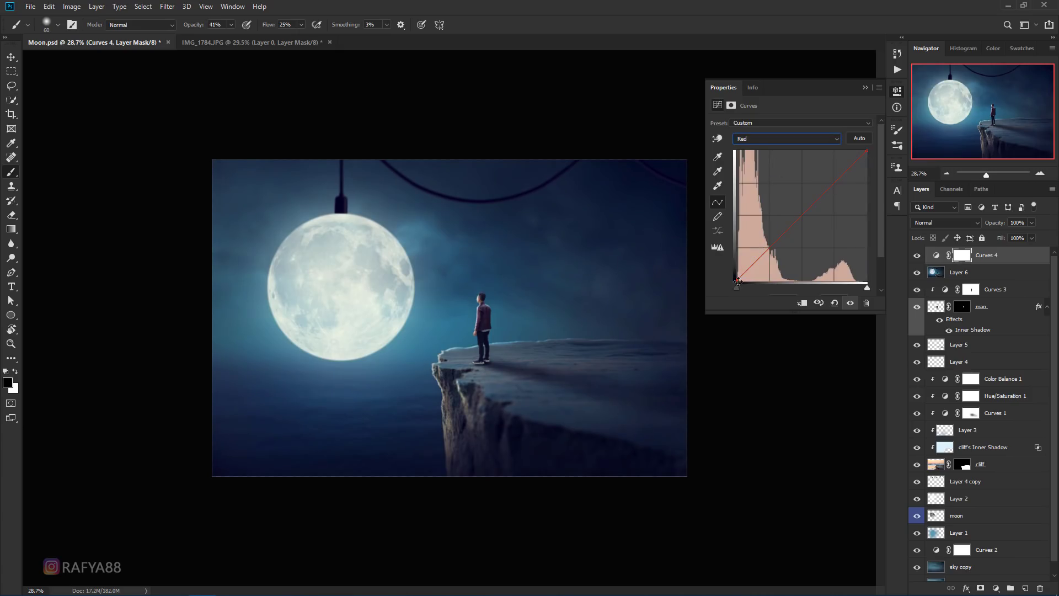
drag(736, 281, 736, 281)
click(864, 88)
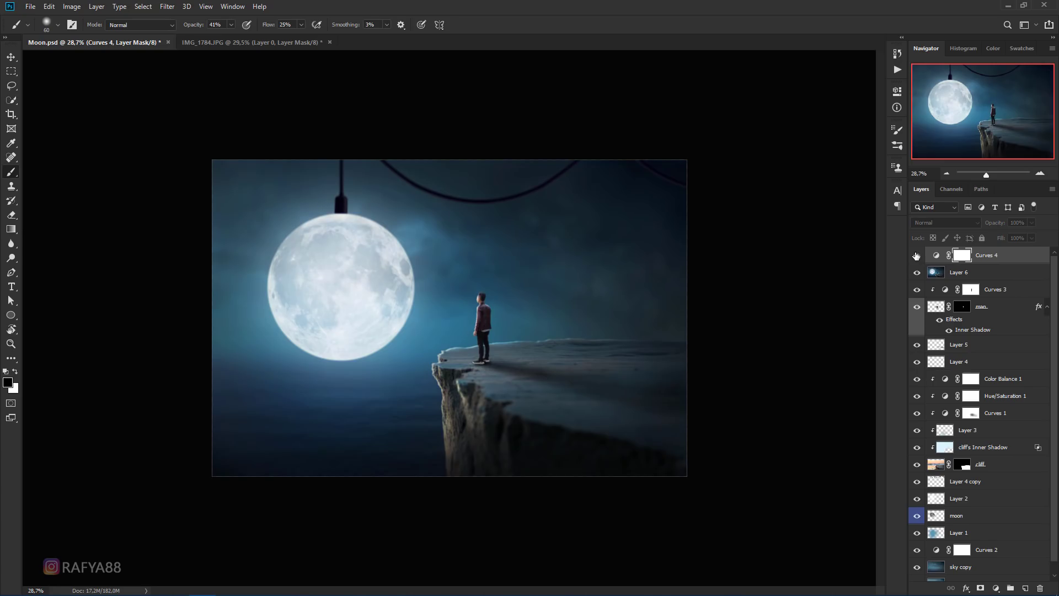
scroll(597, 236, down, 2)
scroll(596, 236, down, 1)
scroll(552, 243, down, 1)
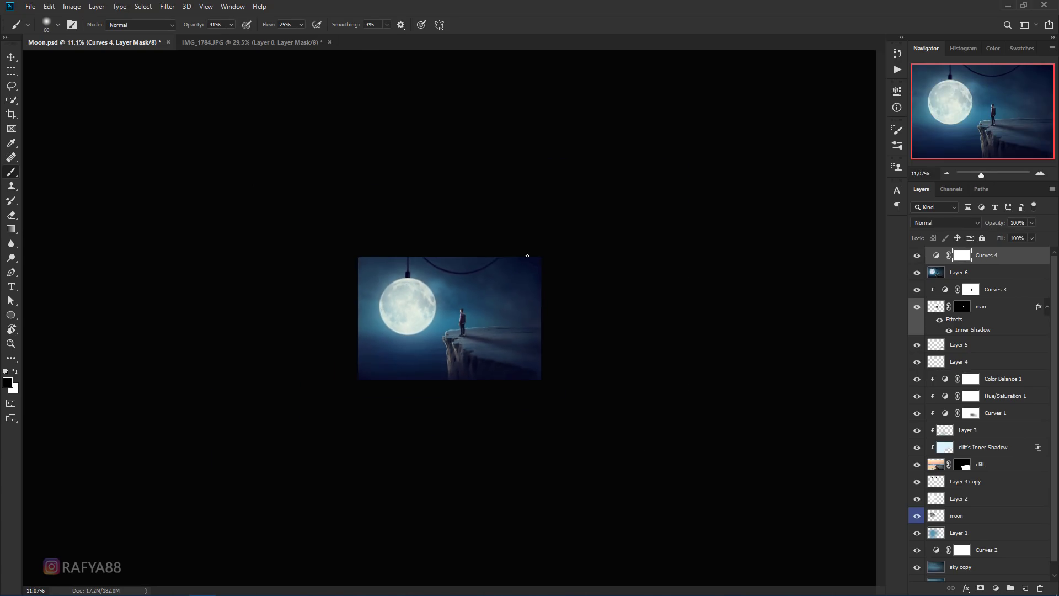
scroll(525, 253, up, 1)
scroll(495, 298, up, 2)
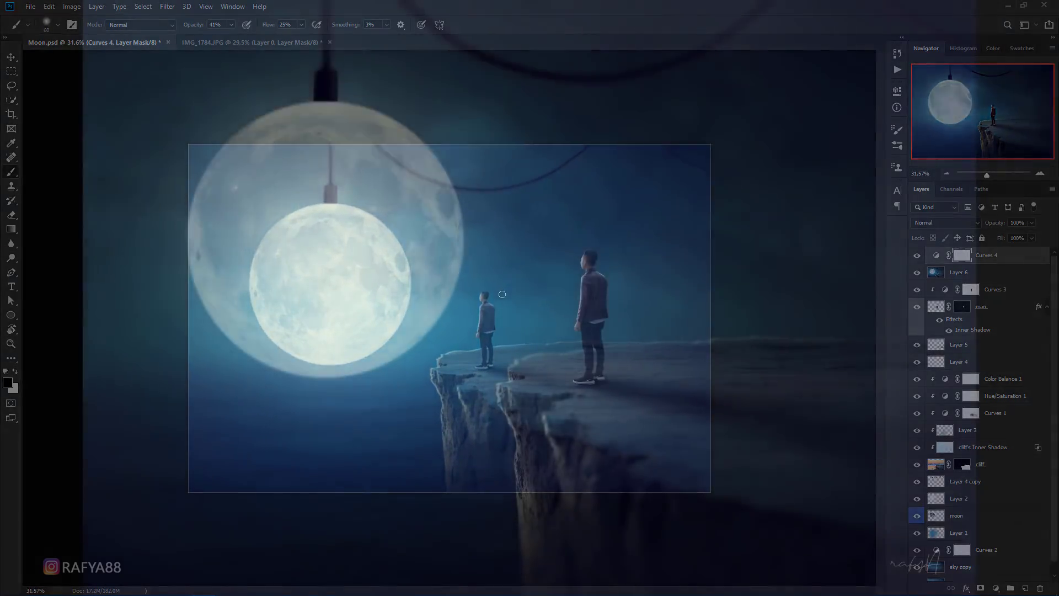